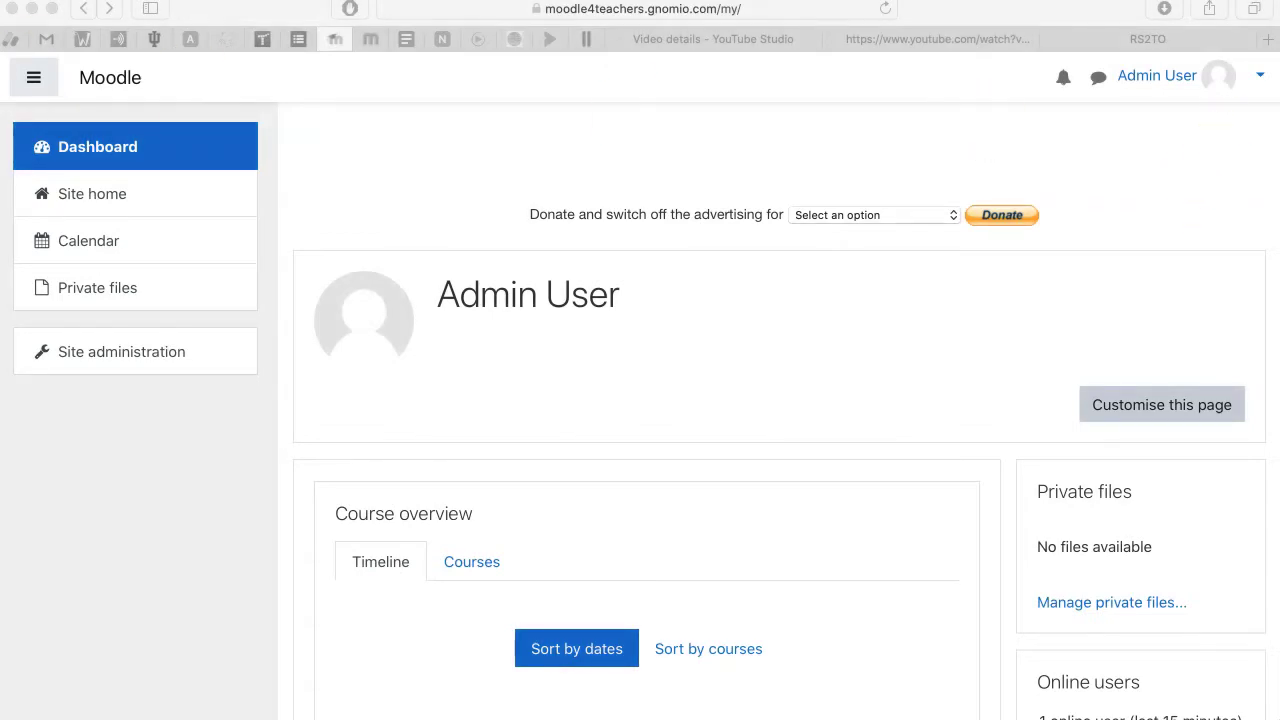
# Step: Open the admin account's profile page and go to its user details
pyautogui.click(1259, 80)
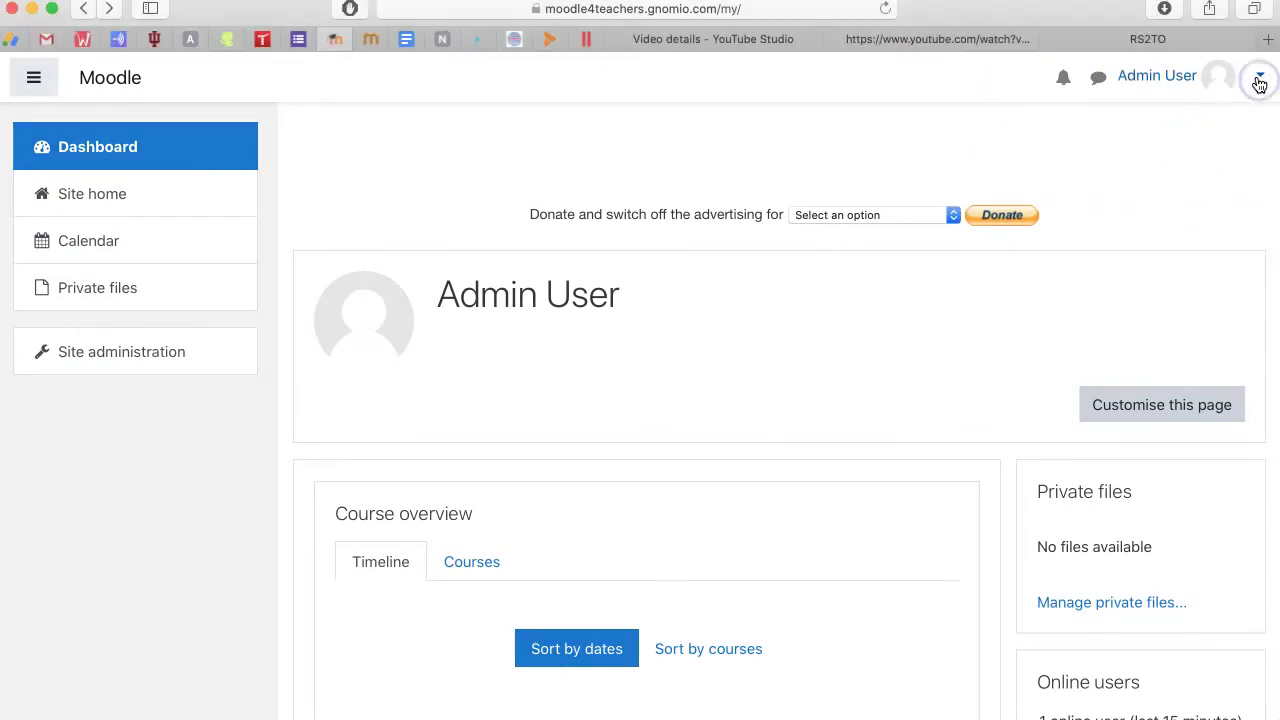
pyautogui.click(1261, 79)
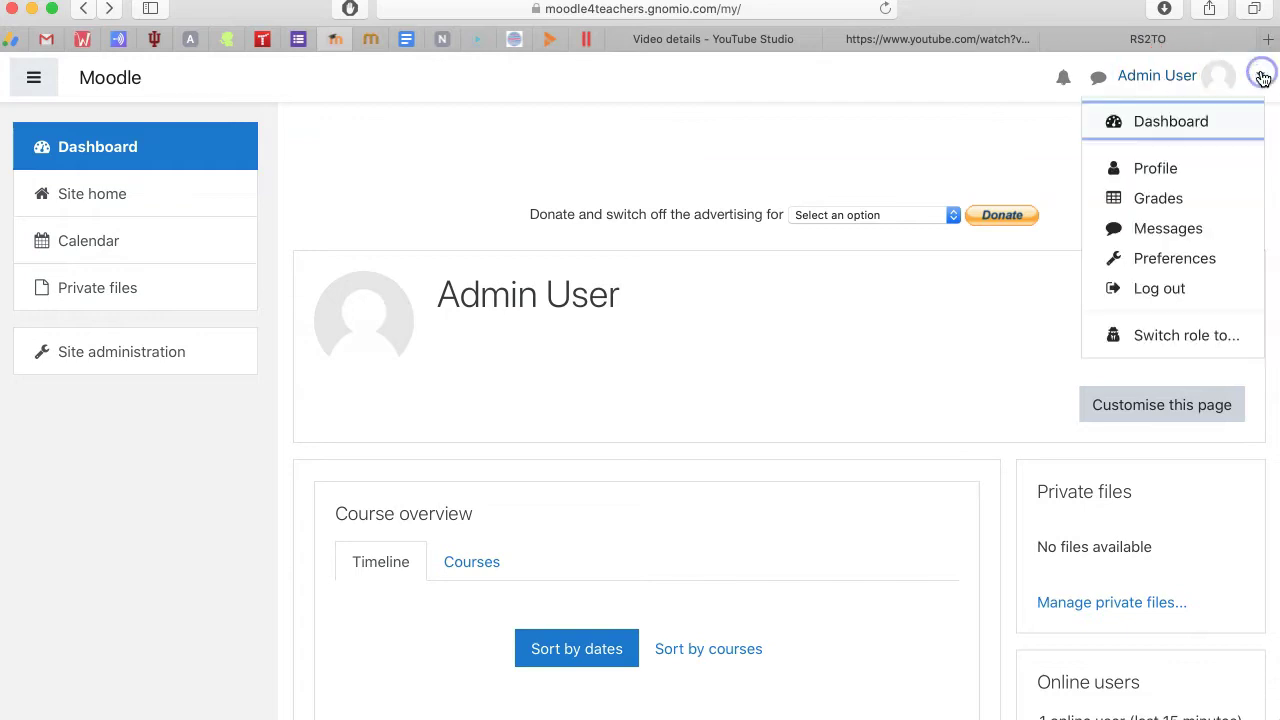
pyautogui.click(1150, 172)
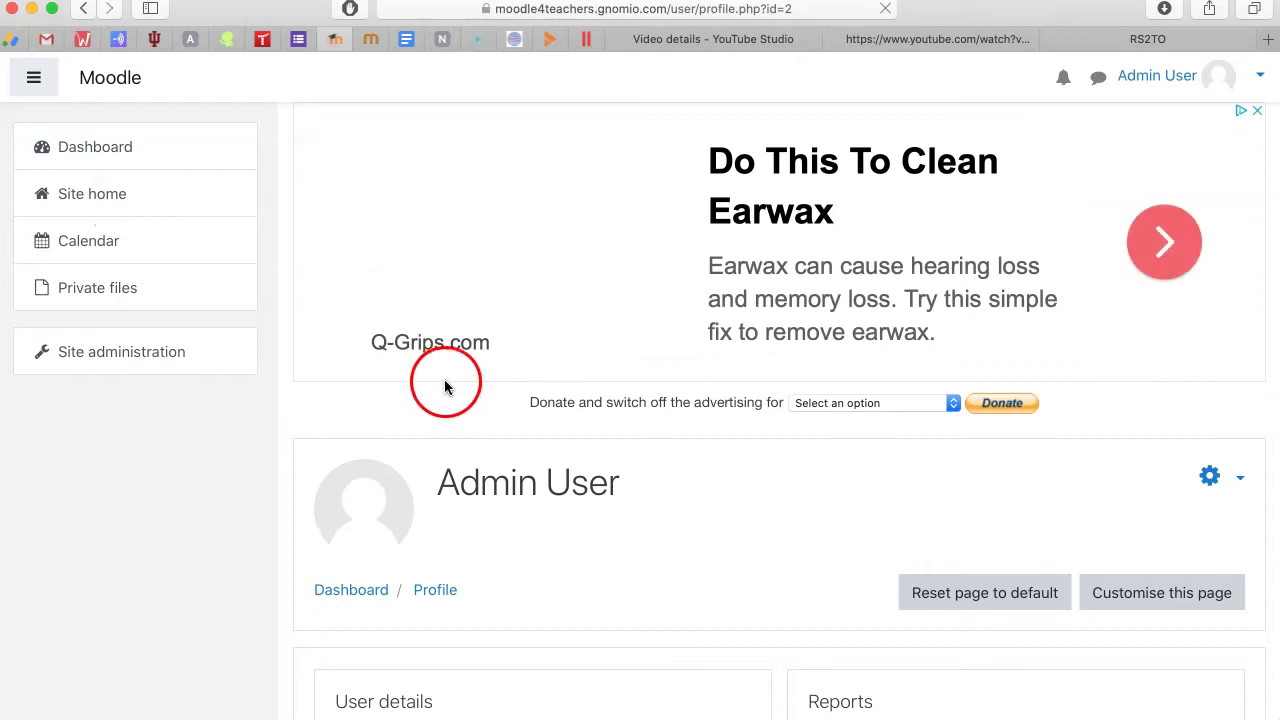
pyautogui.scroll(-5, 540, 280)
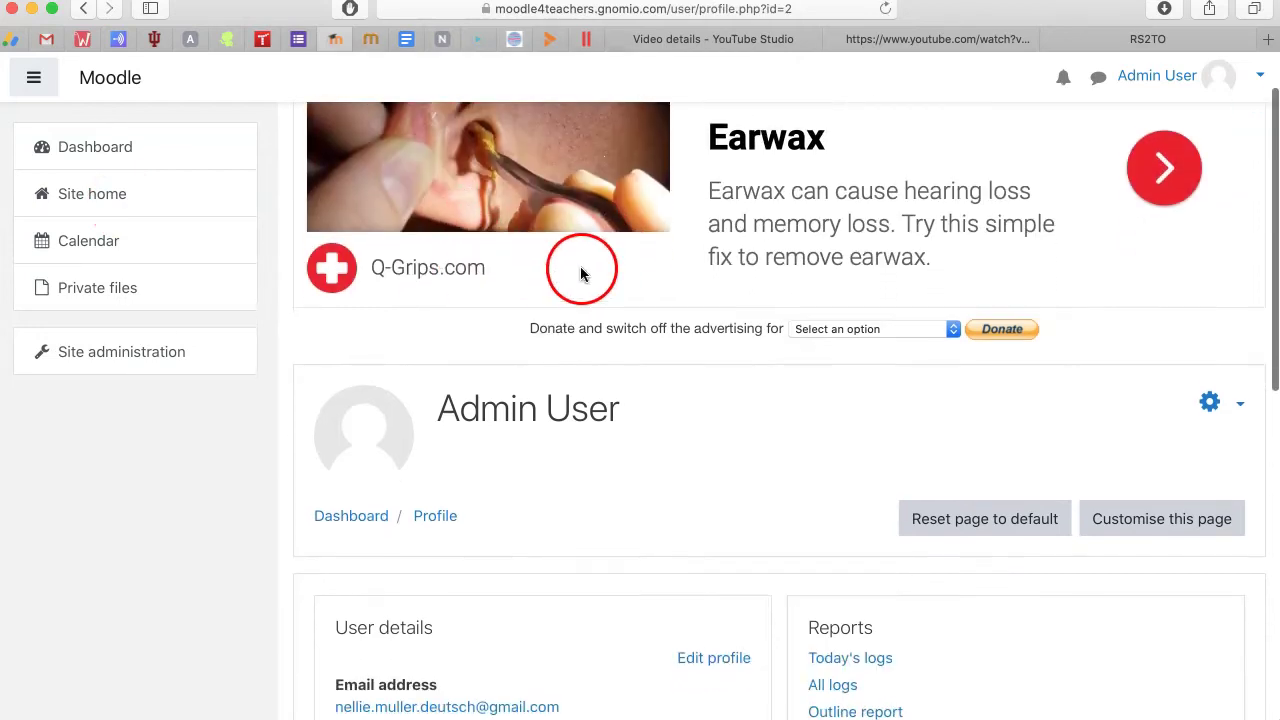
pyautogui.scroll(-2, 575, 268)
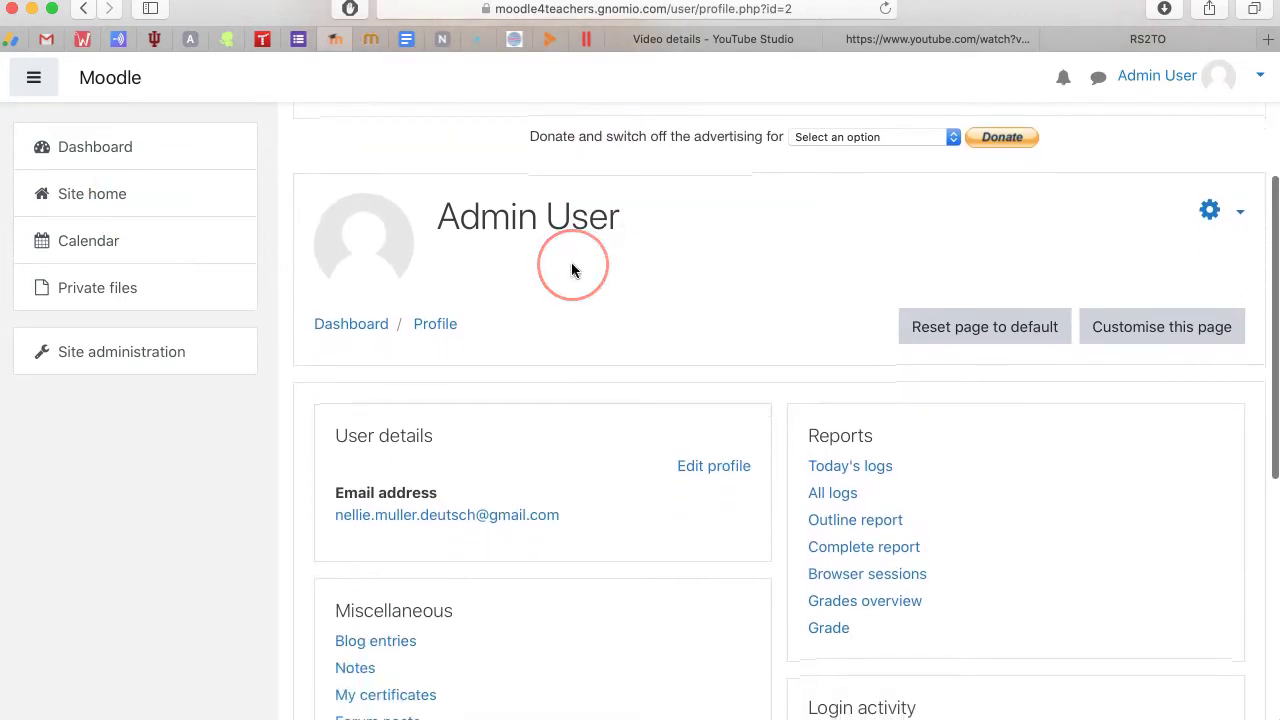
pyautogui.scroll(-1, 500, 285)
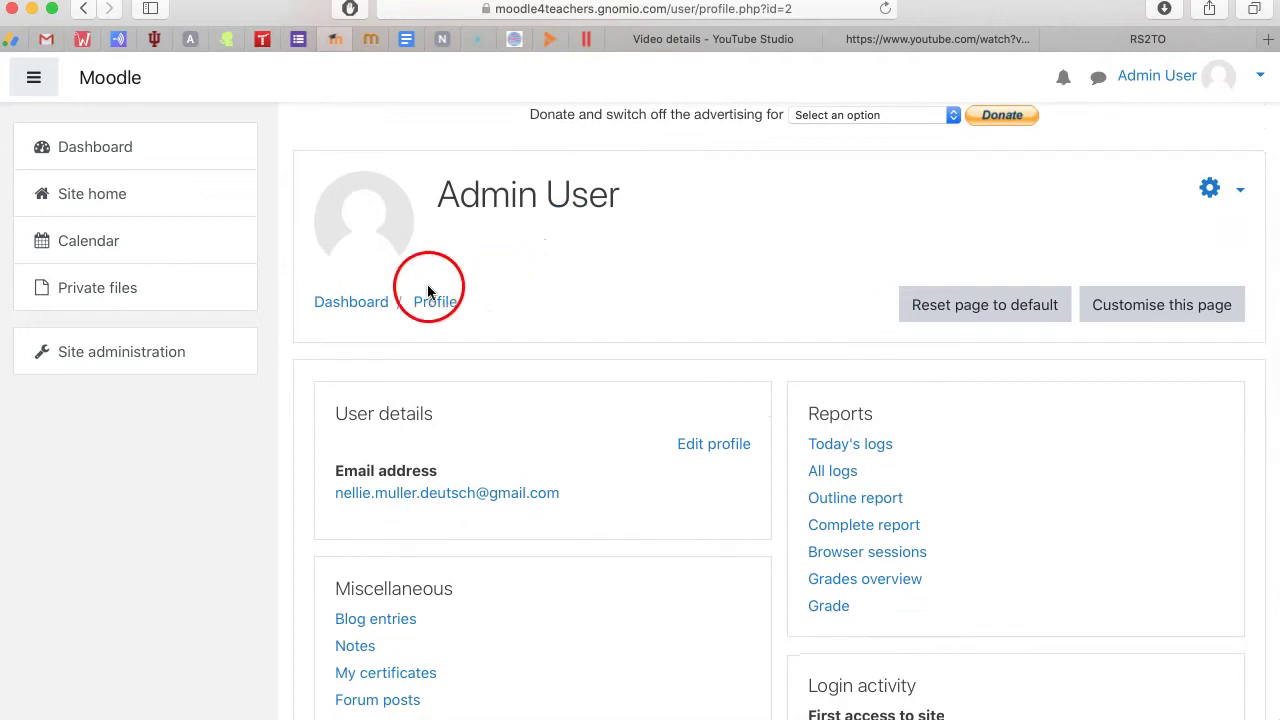
# Step: Look at the donation options for switching off the advertising without choosing one
pyautogui.click(948, 118)
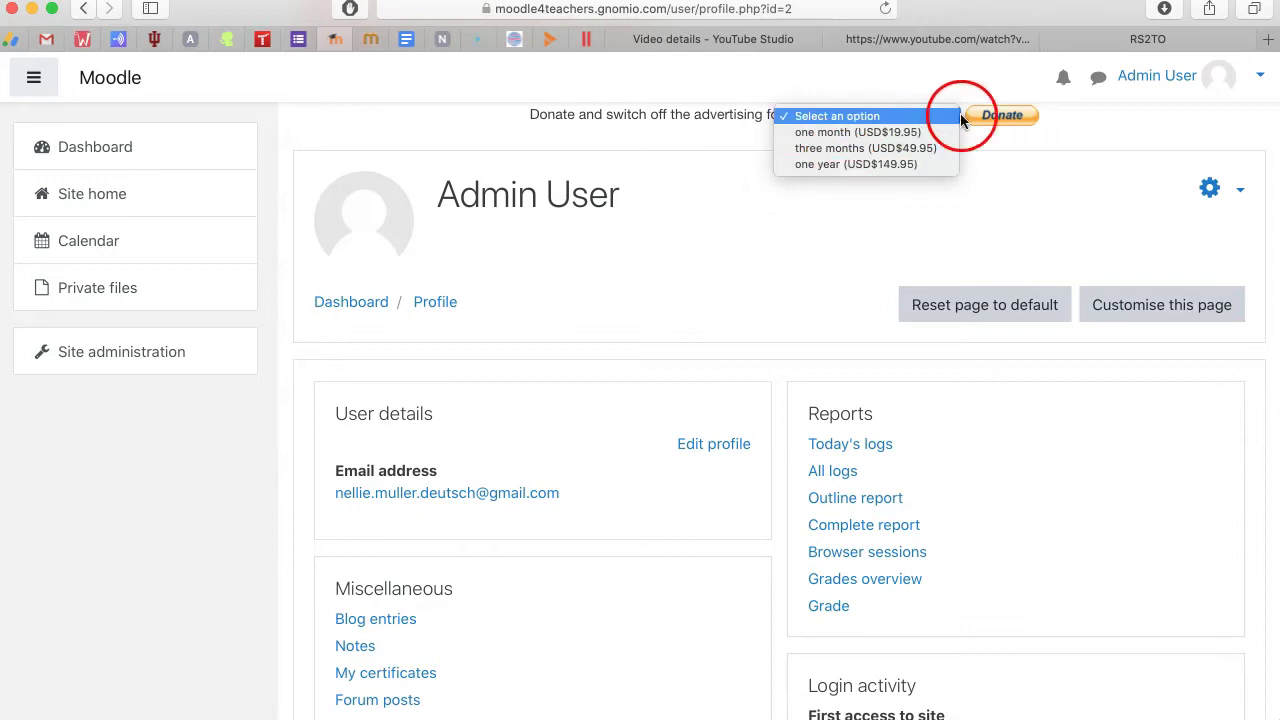
pyautogui.click(711, 249)
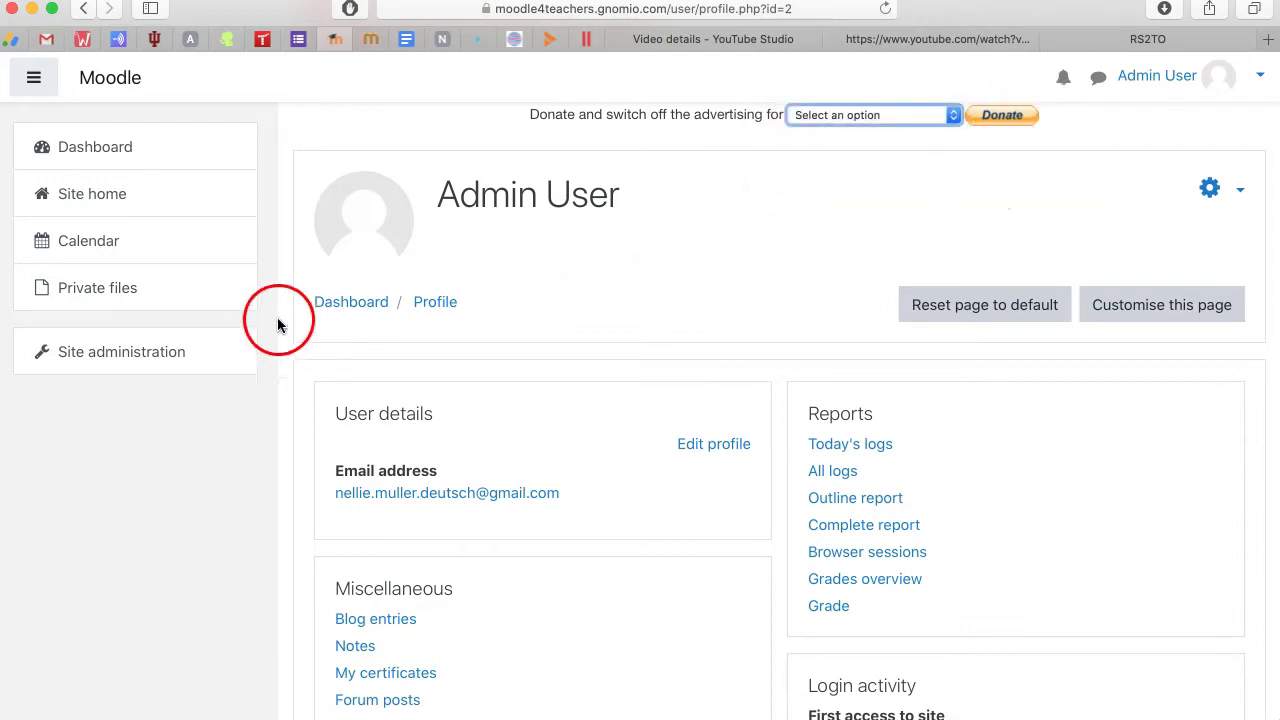
# Step: Open the admin account's profile for editing from its user details
pyautogui.scroll(-2, 400, 298)
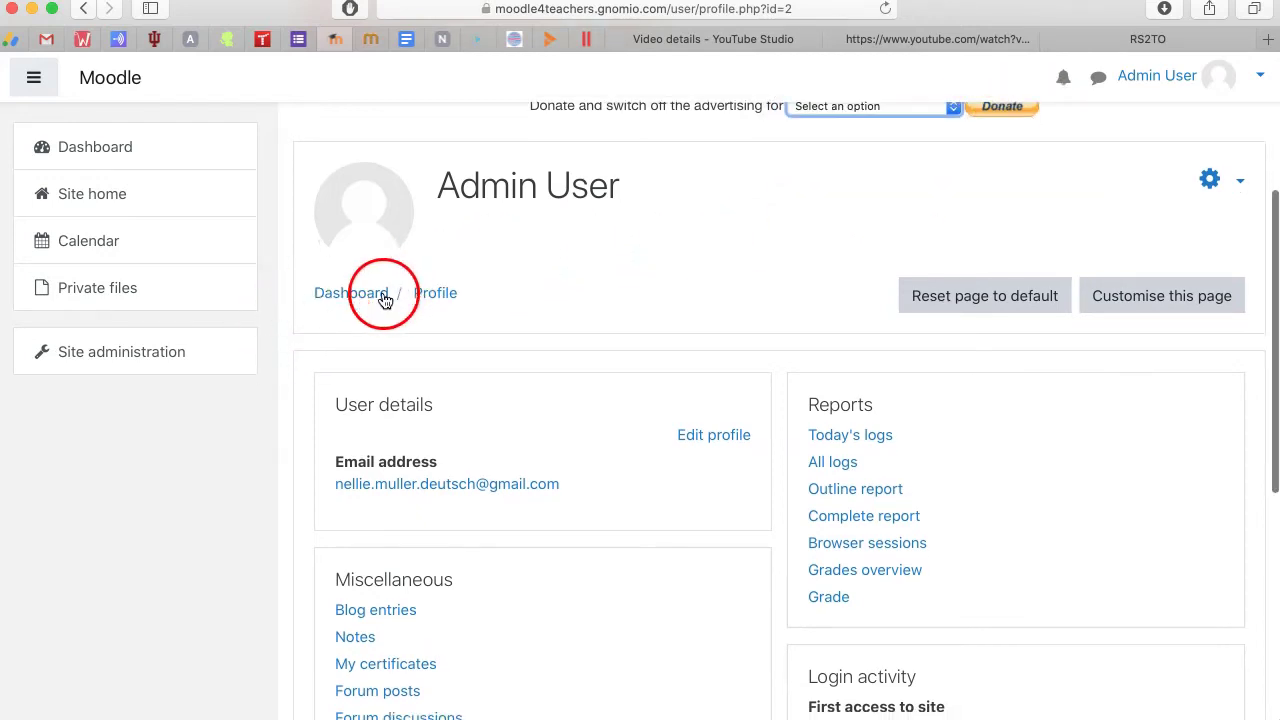
pyautogui.scroll(-1, 416, 298)
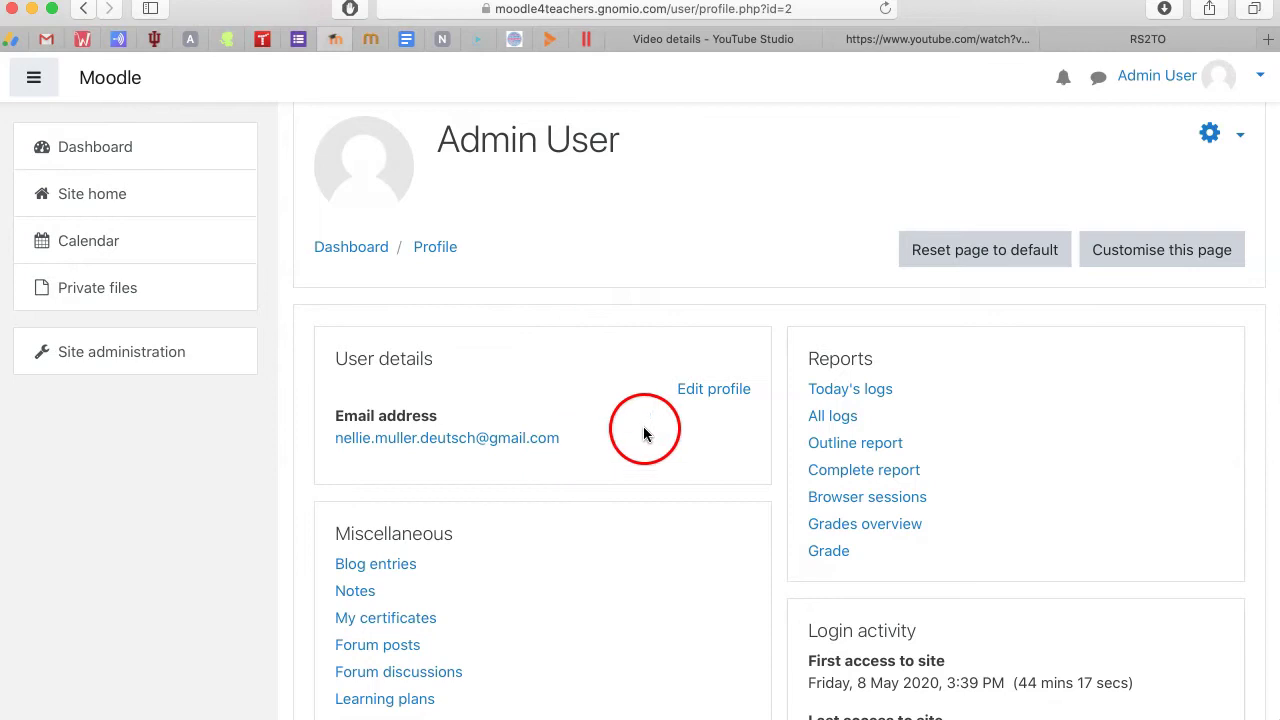
pyautogui.scroll(-3, 680, 401)
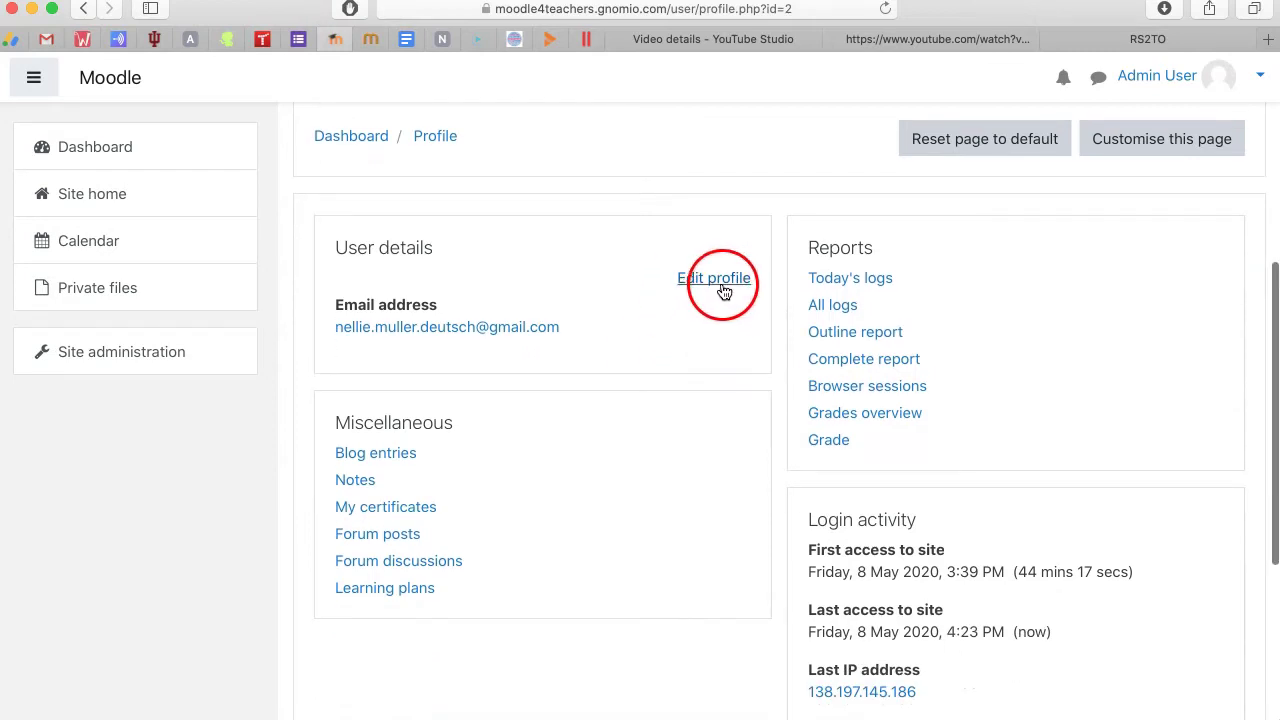
pyautogui.click(720, 286)
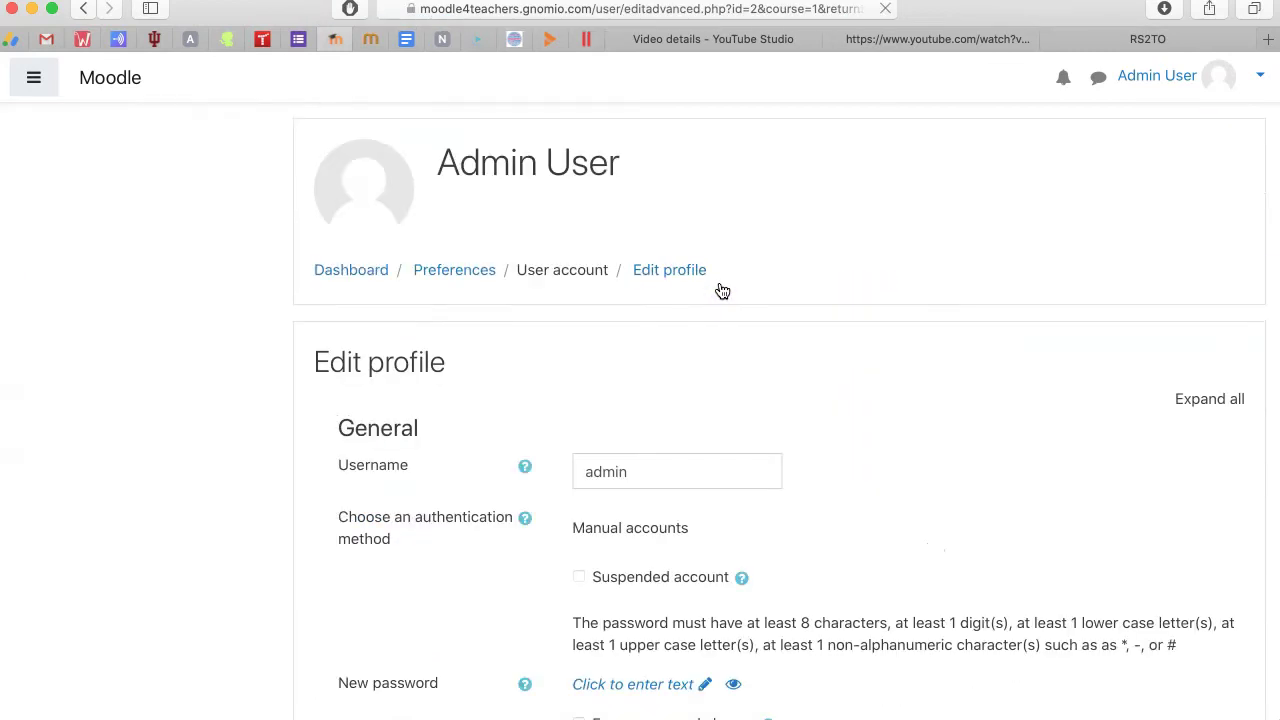
# Step: Review the profile form's general, description, user picture and additional sections, and return to the password settings
pyautogui.scroll(-3, 566, 398)
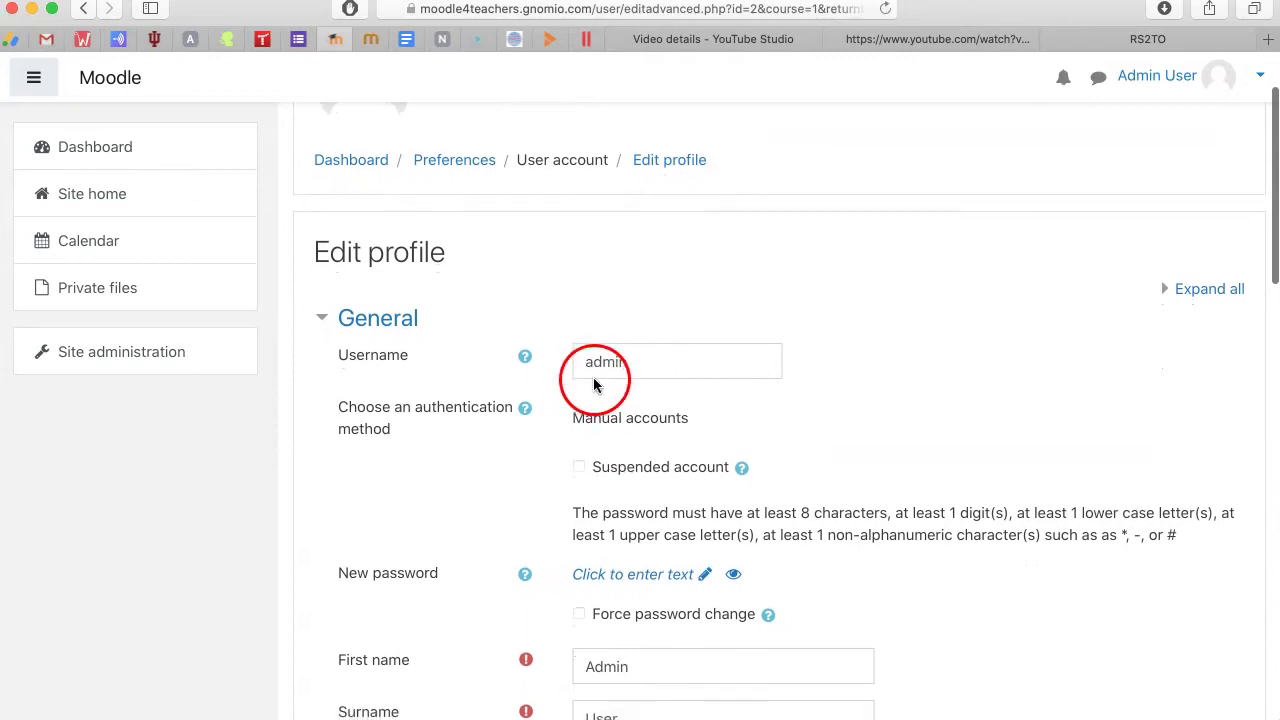
pyautogui.scroll(-5, 644, 361)
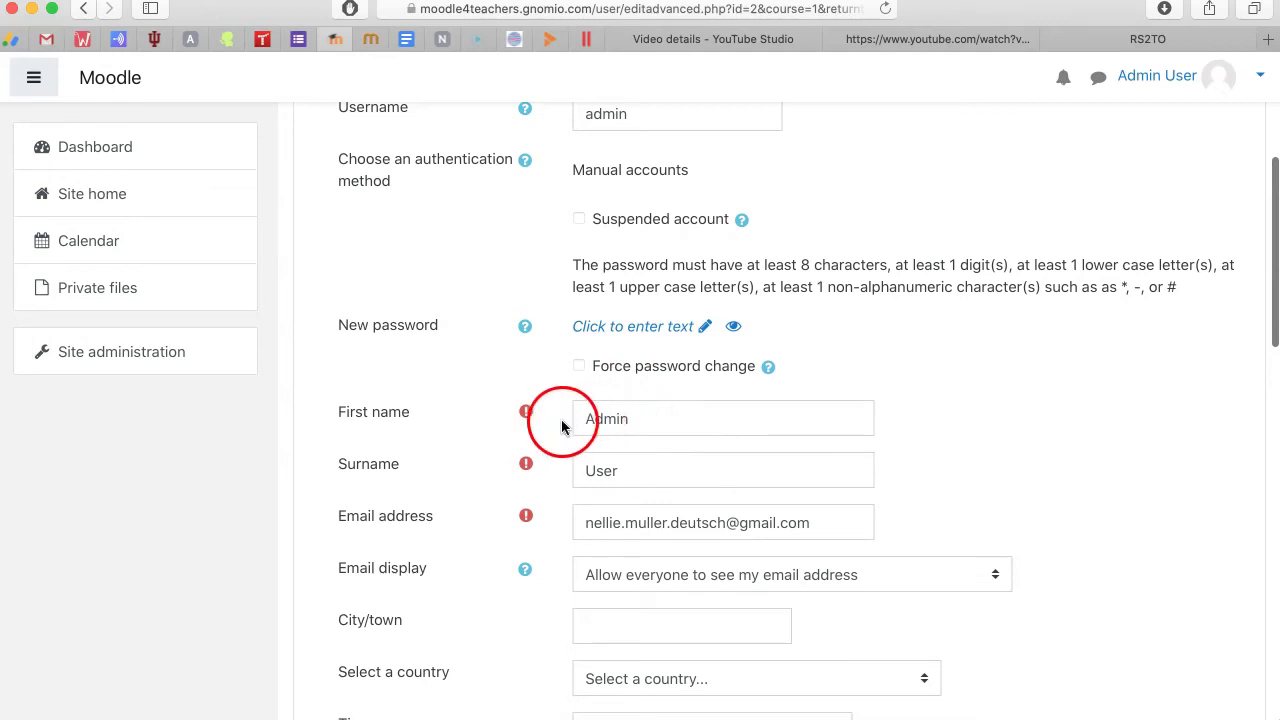
pyautogui.scroll(-2, 565, 427)
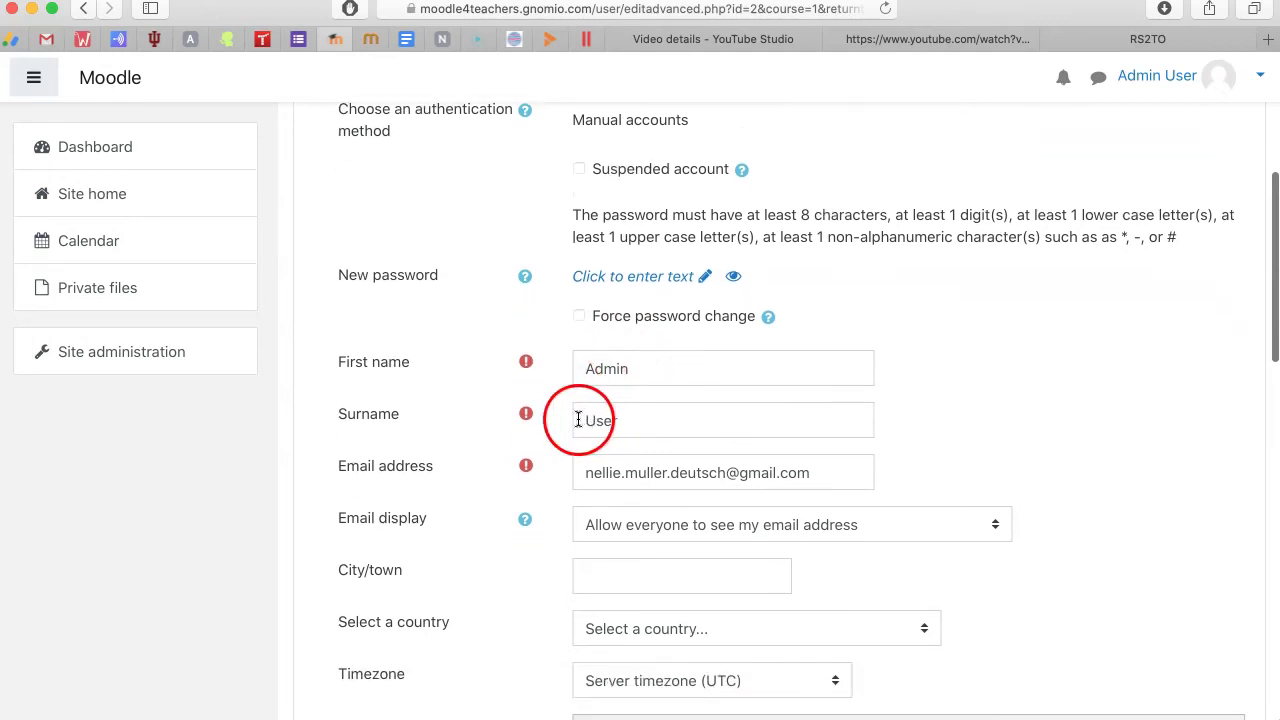
pyautogui.scroll(-1, 578, 412)
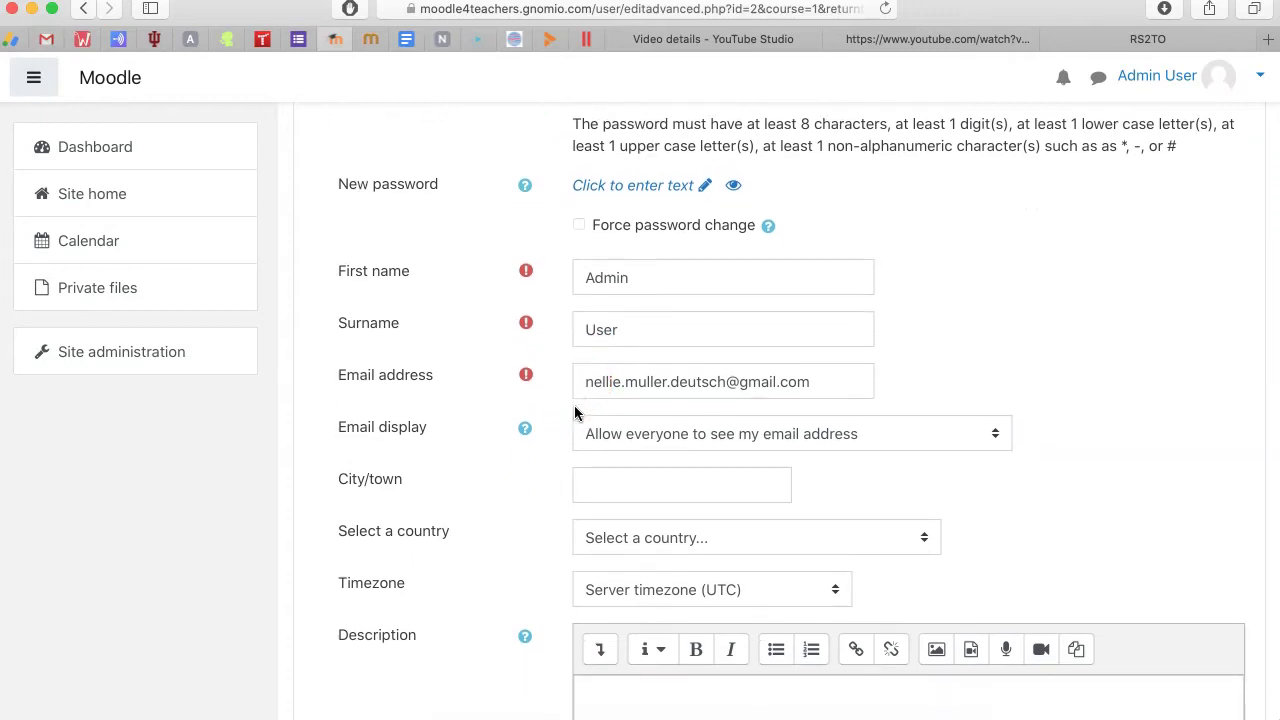
pyautogui.scroll(-1, 574, 412)
pyautogui.scroll(-3, 574, 412)
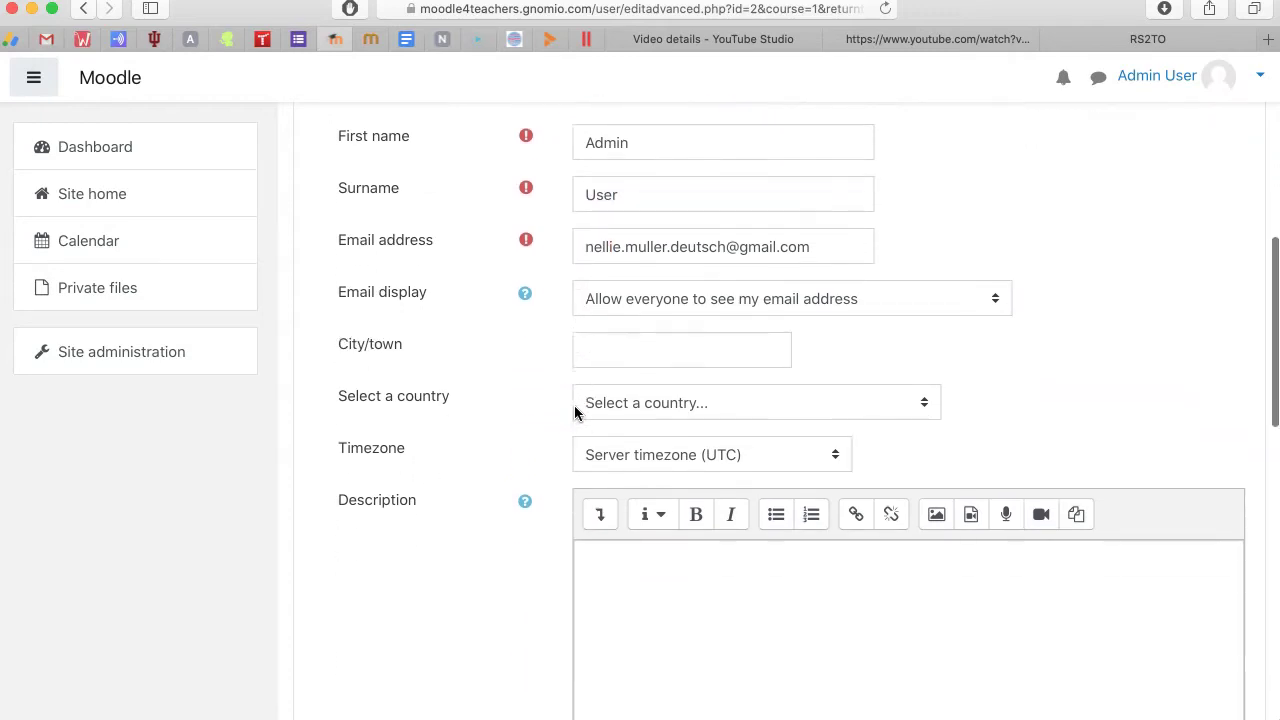
pyautogui.scroll(-3, 600, 420)
pyautogui.click(651, 437)
pyautogui.scroll(-5, 477, 429)
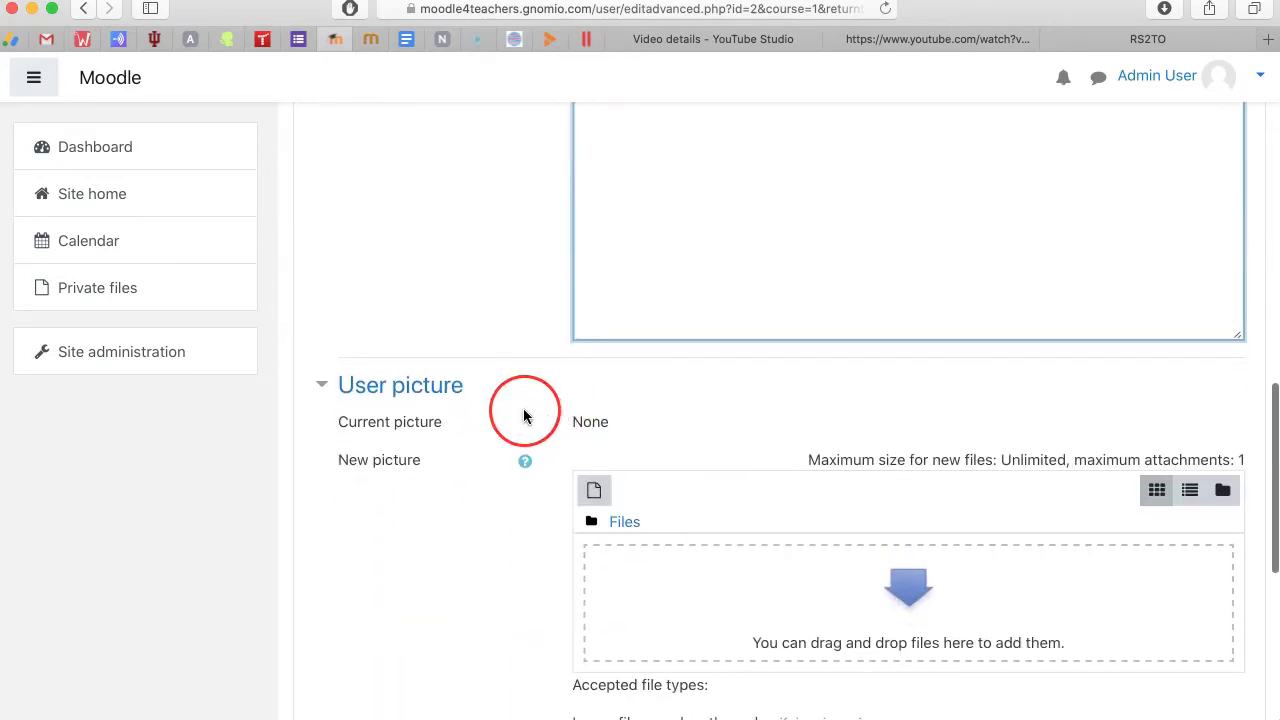
pyautogui.scroll(-4, 523, 418)
pyautogui.scroll(-3, 523, 414)
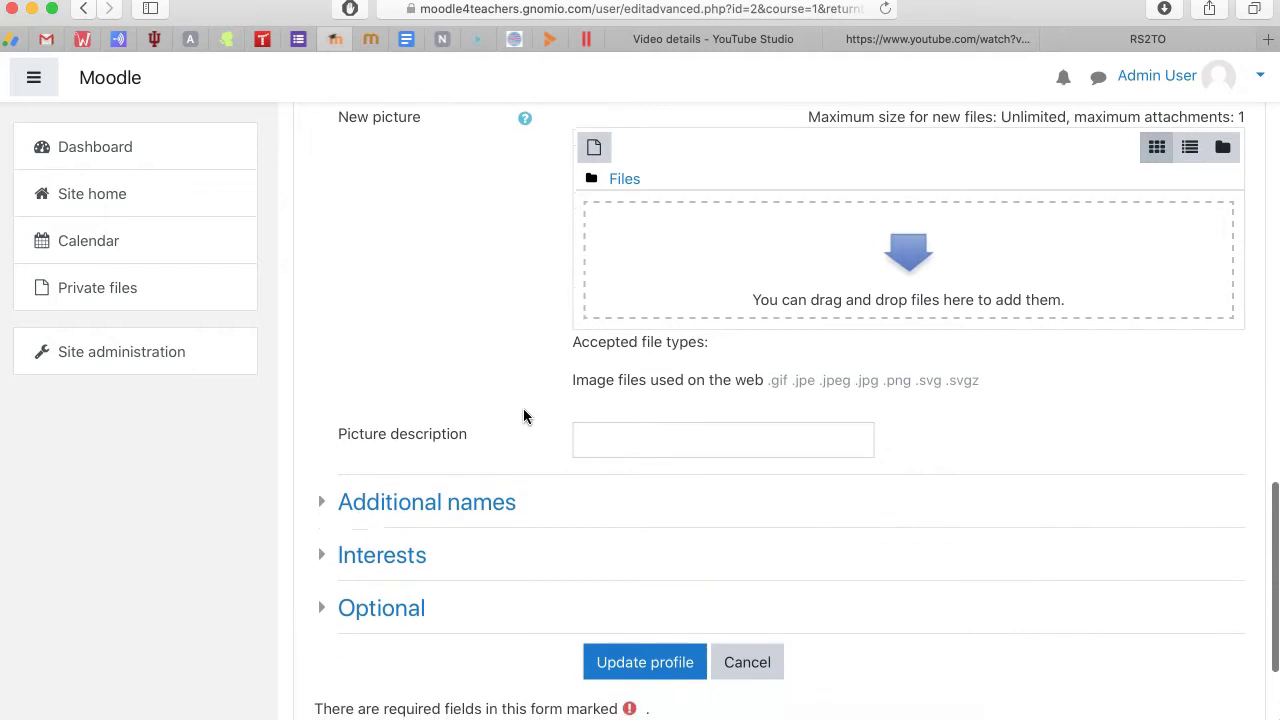
pyautogui.scroll(10, 737, 531)
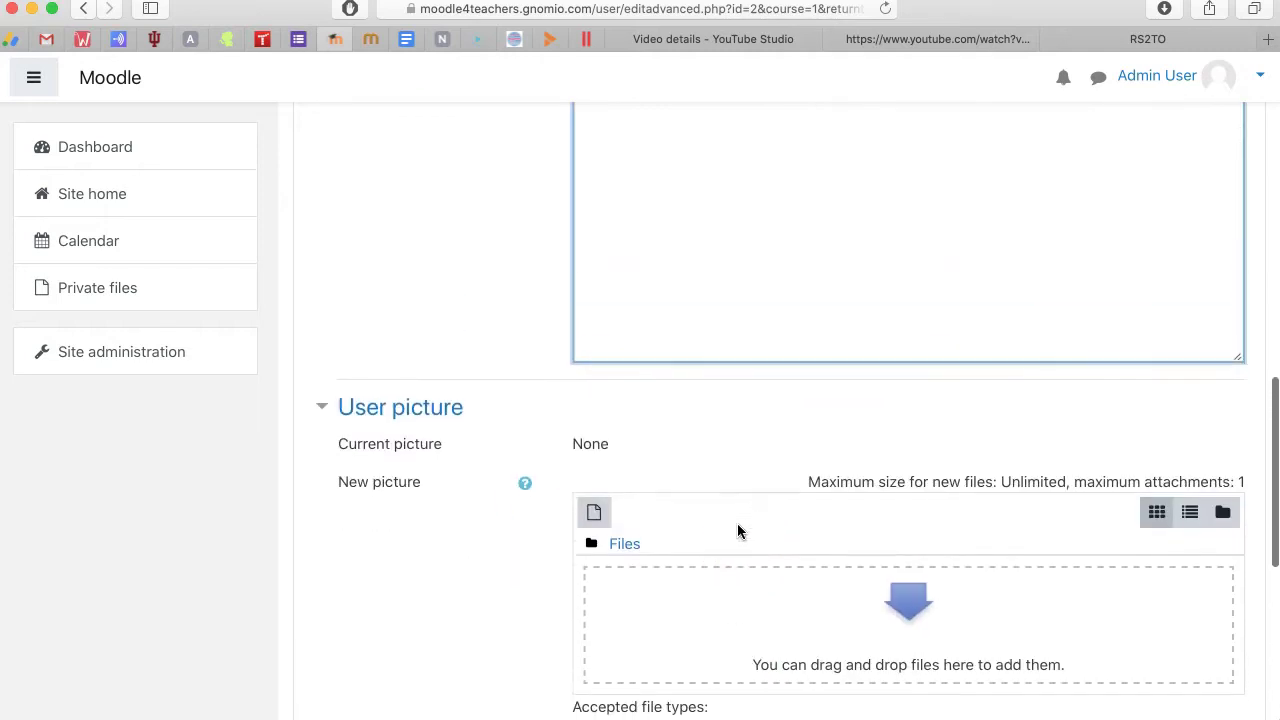
pyautogui.scroll(10, 737, 531)
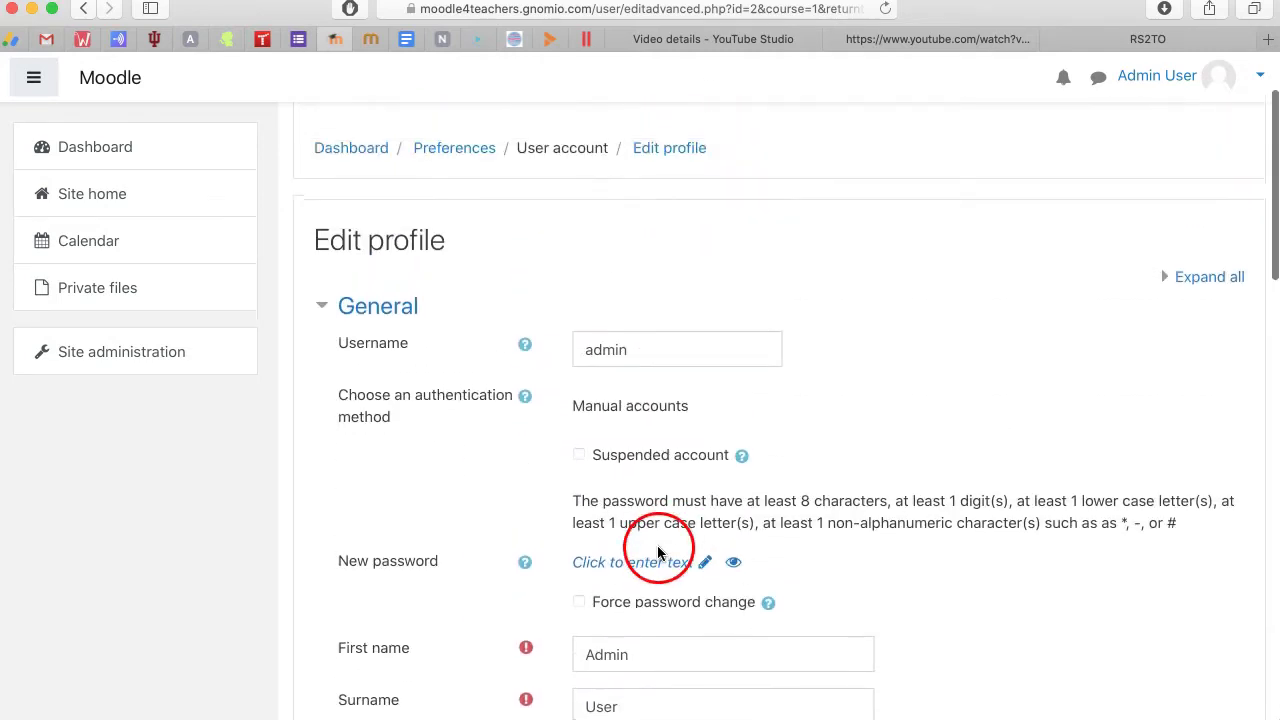
# Step: Enter a new password for the admin account in the General section
pyautogui.click(576, 538)
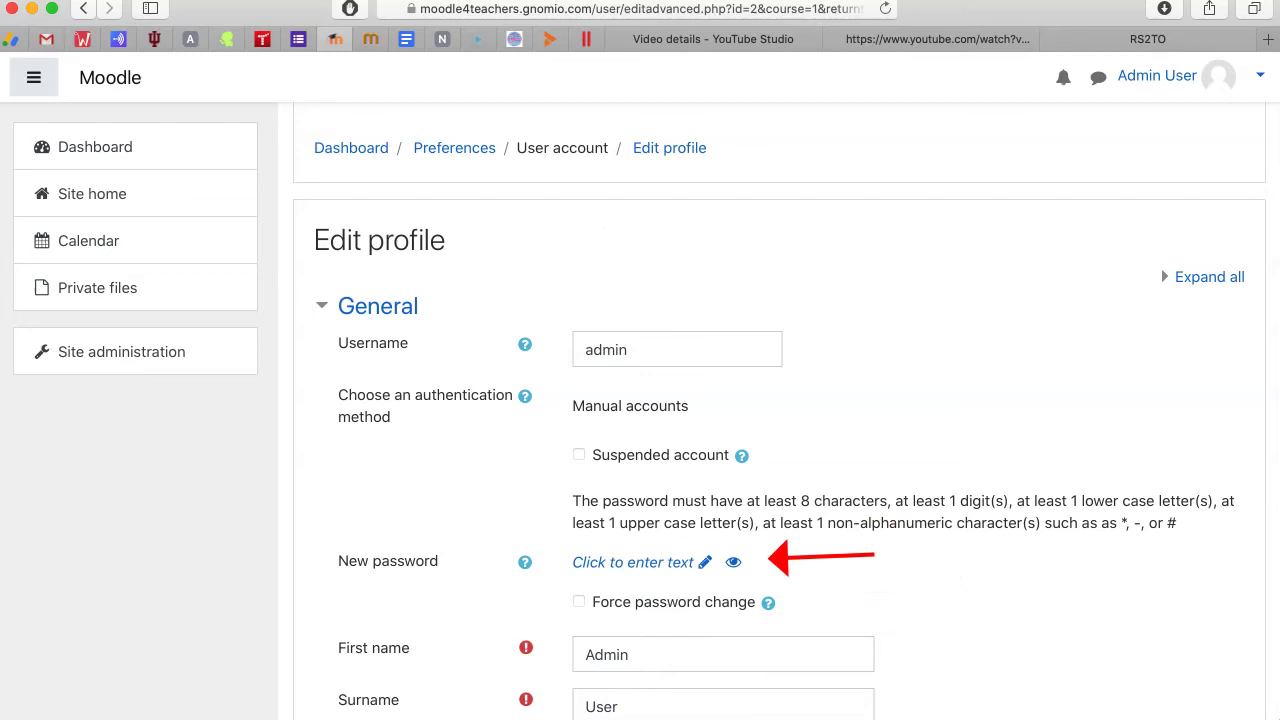
pyautogui.click(705, 562)
pyautogui.click(894, 623)
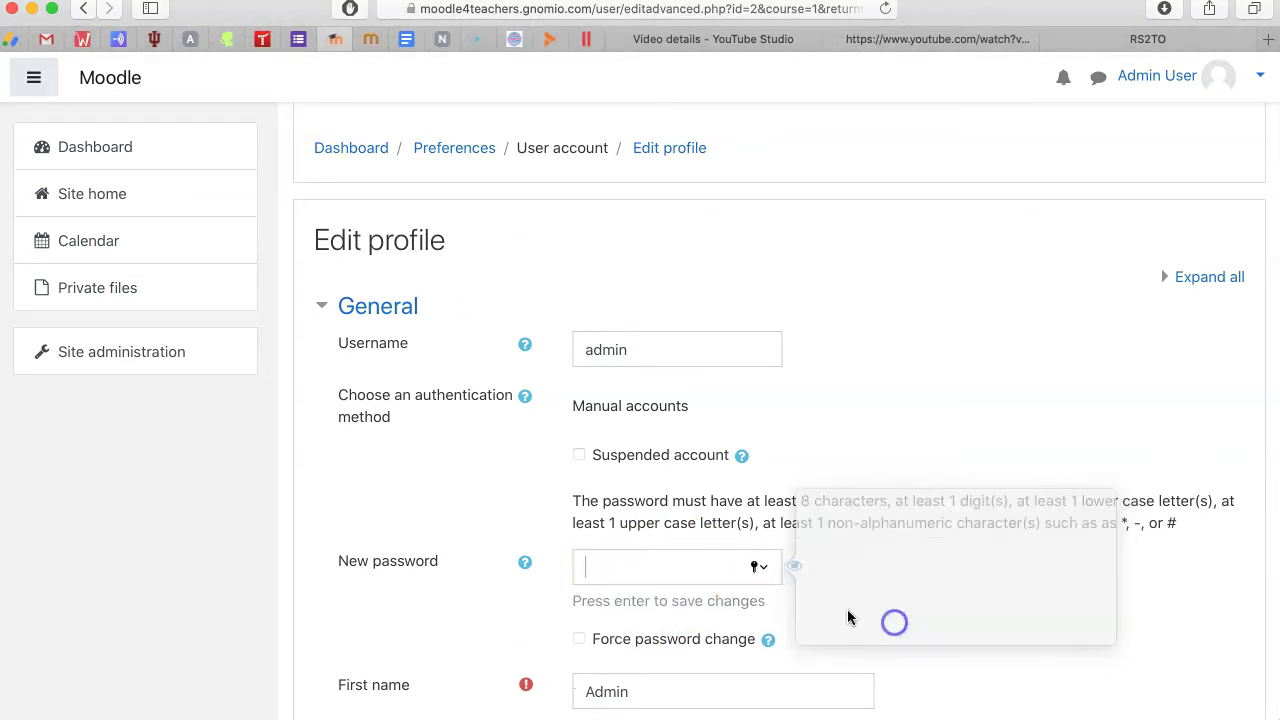
pyautogui.click(628, 562)
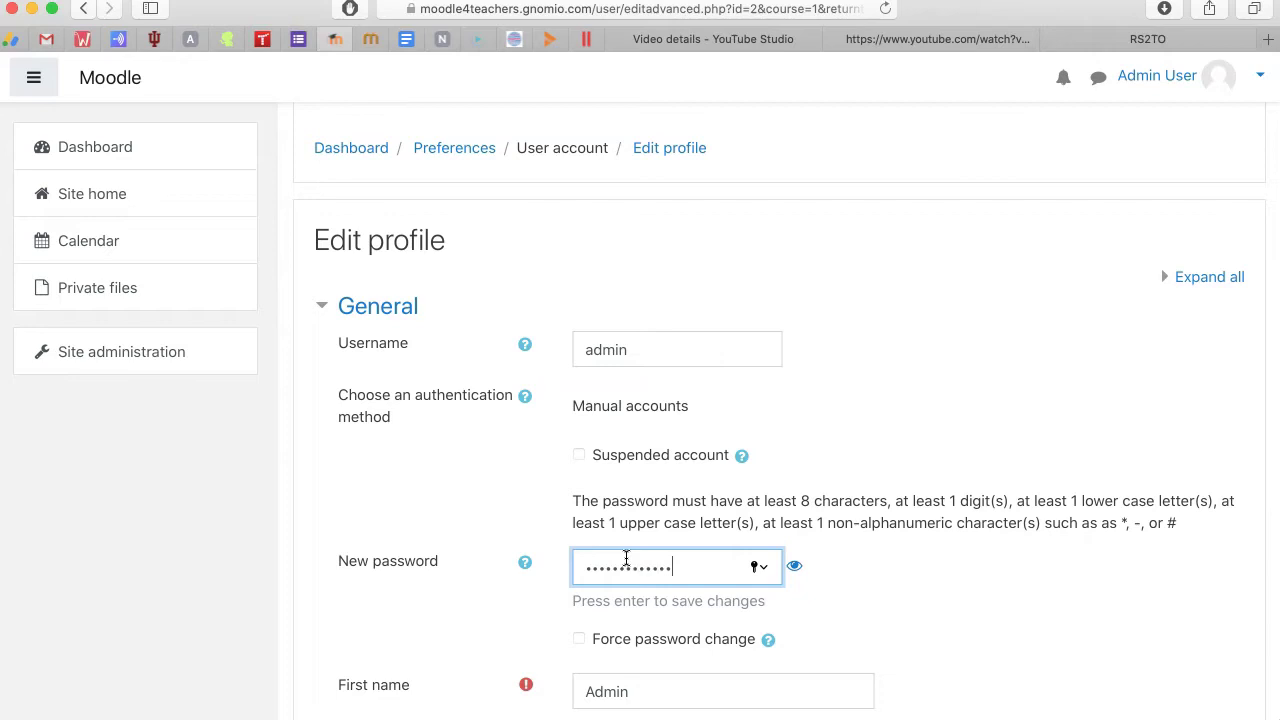
pyautogui.click(478, 650)
# Step: Save the profile with the new password, leaving the remaining fields as they are
pyautogui.scroll(-4, 523, 609)
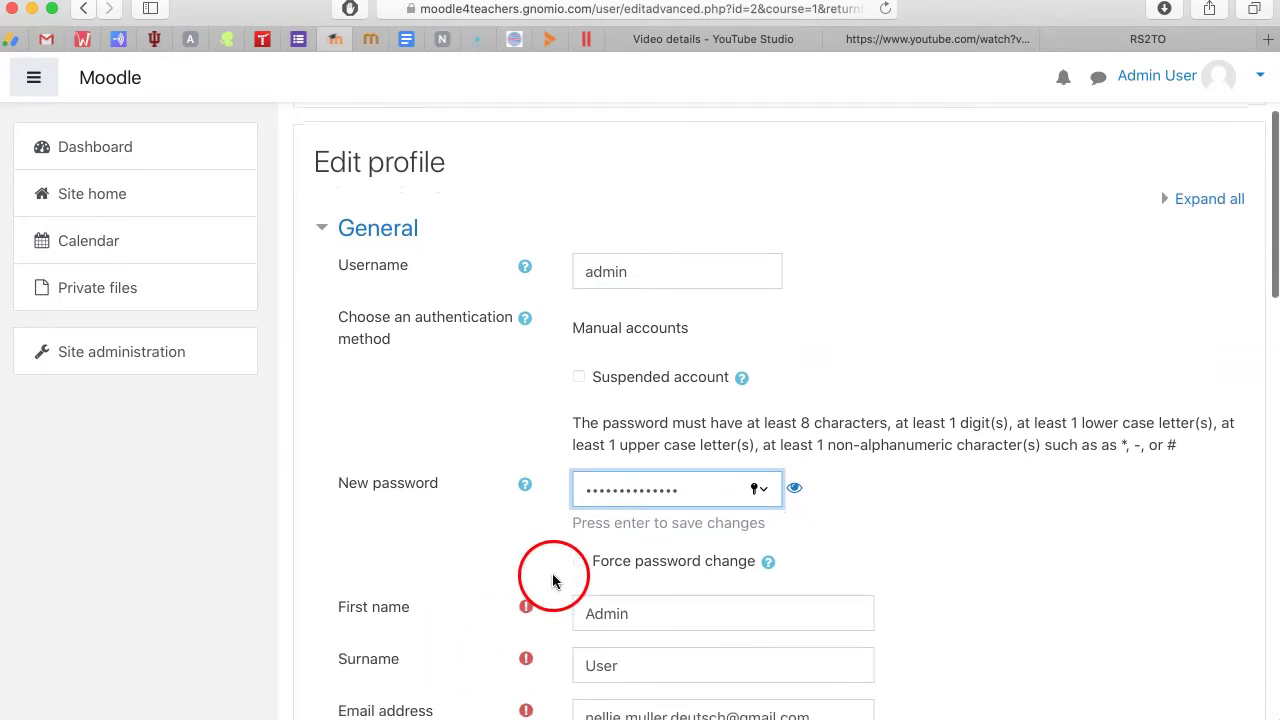
pyautogui.scroll(-15, 565, 578)
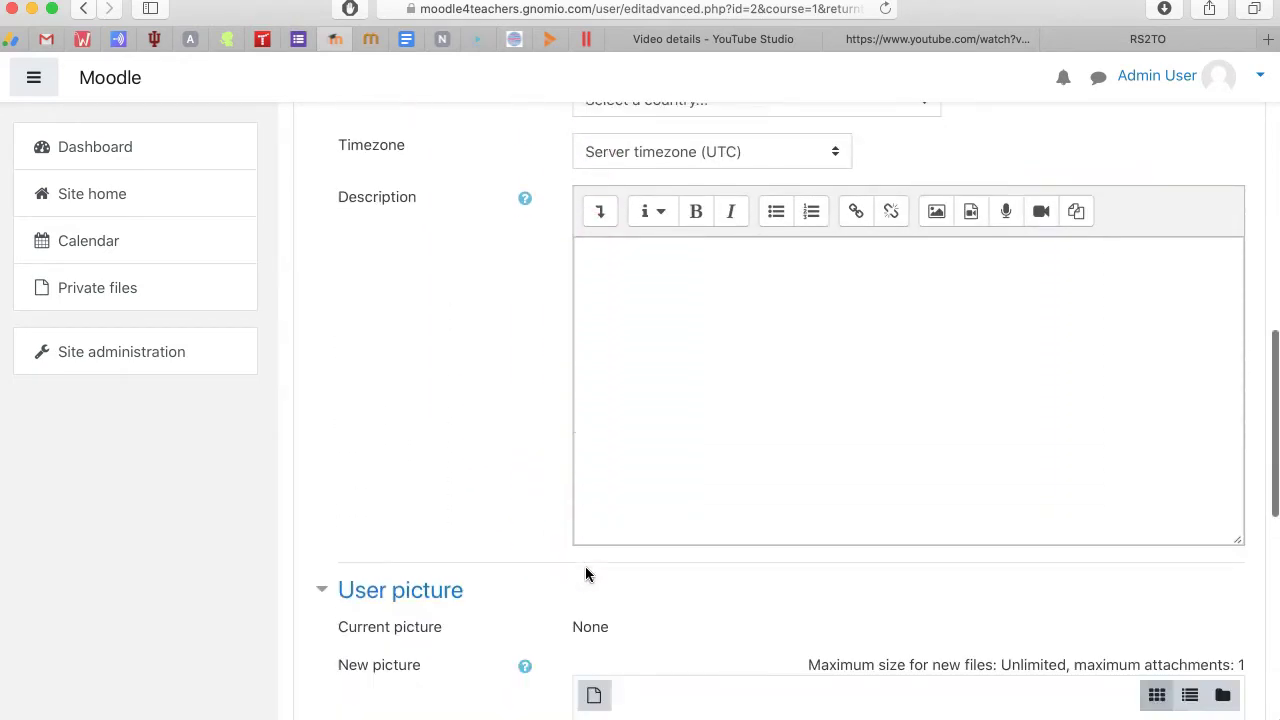
pyautogui.scroll(-10, 580, 585)
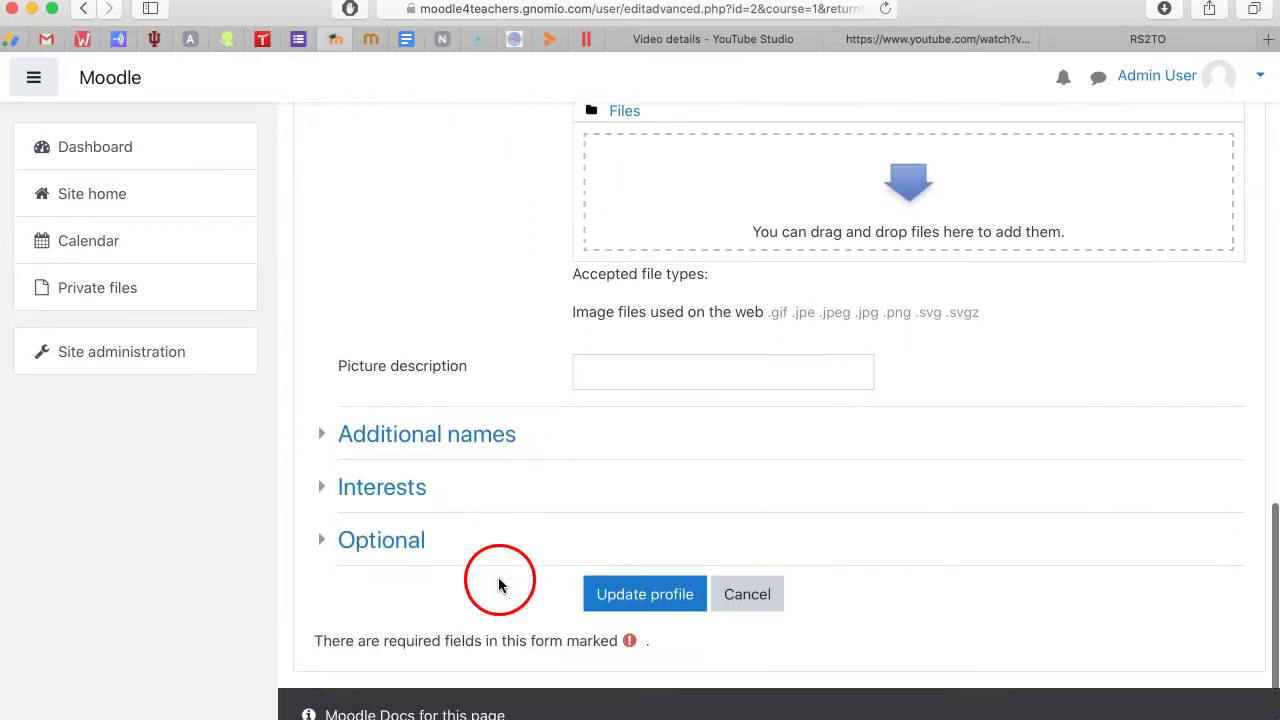
pyautogui.click(680, 571)
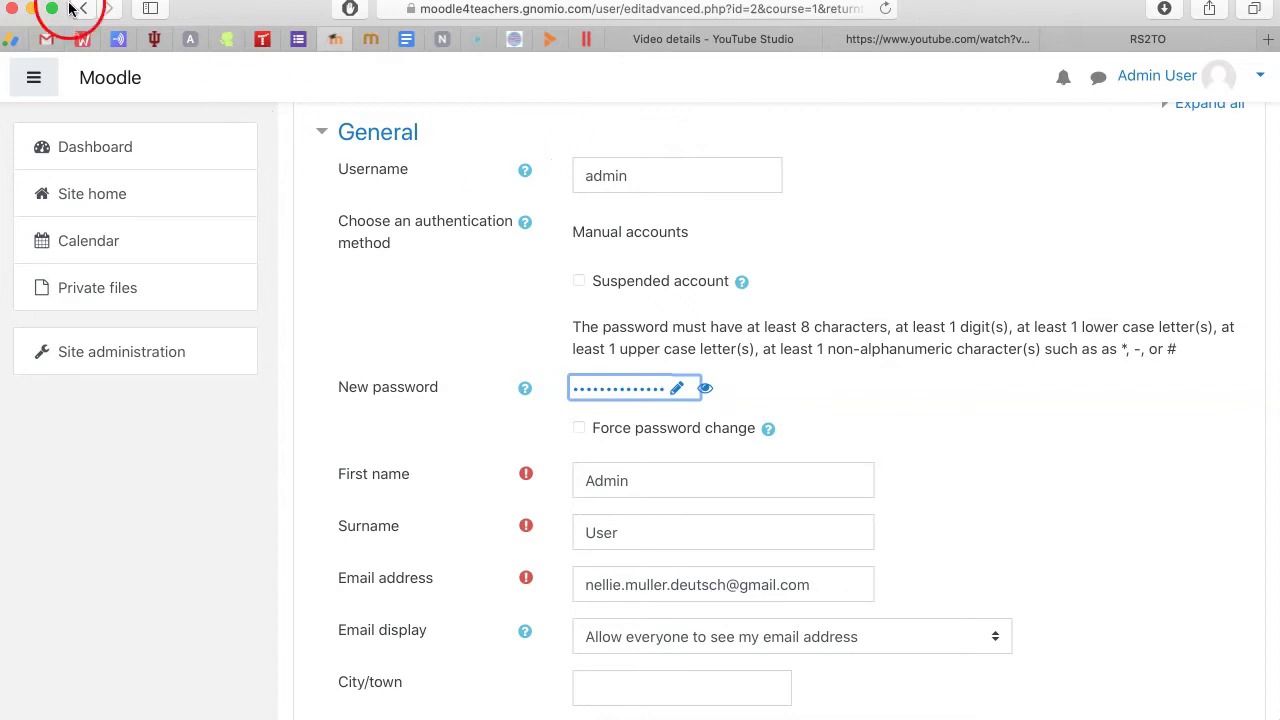
pyautogui.scroll(-5, 591, 508)
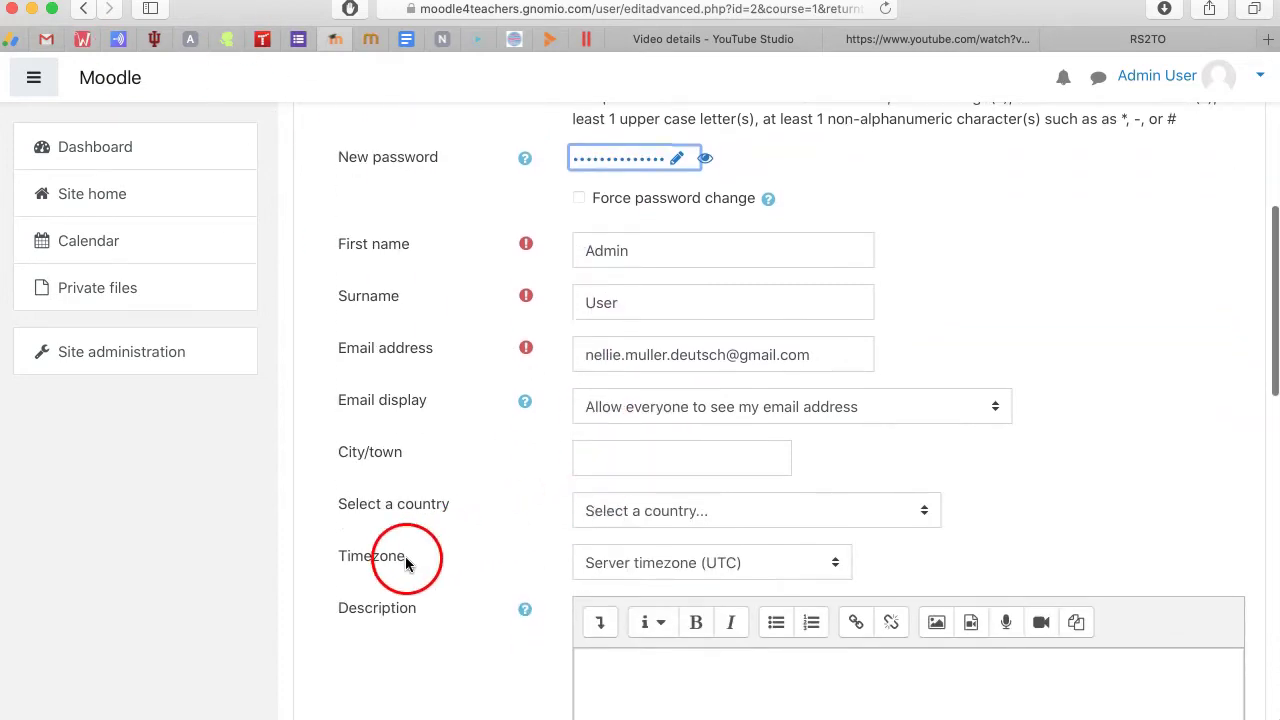
pyautogui.scroll(-8, 632, 446)
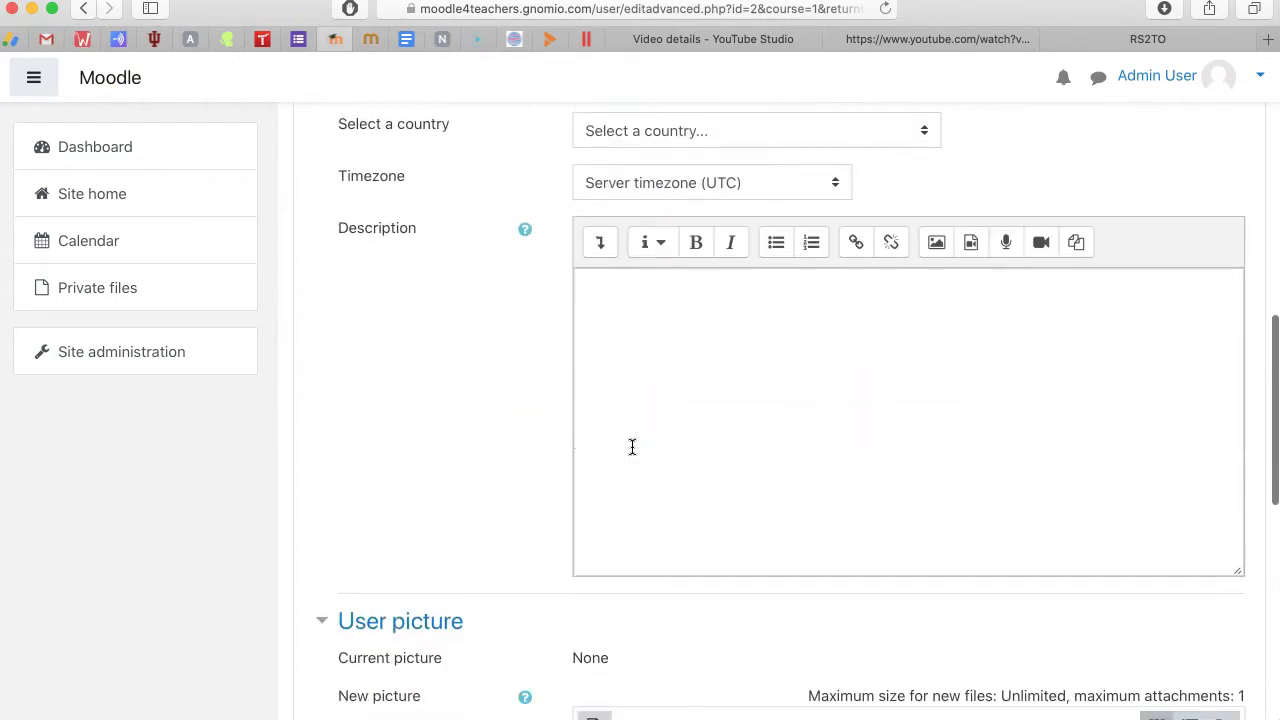
pyautogui.scroll(-15, 632, 446)
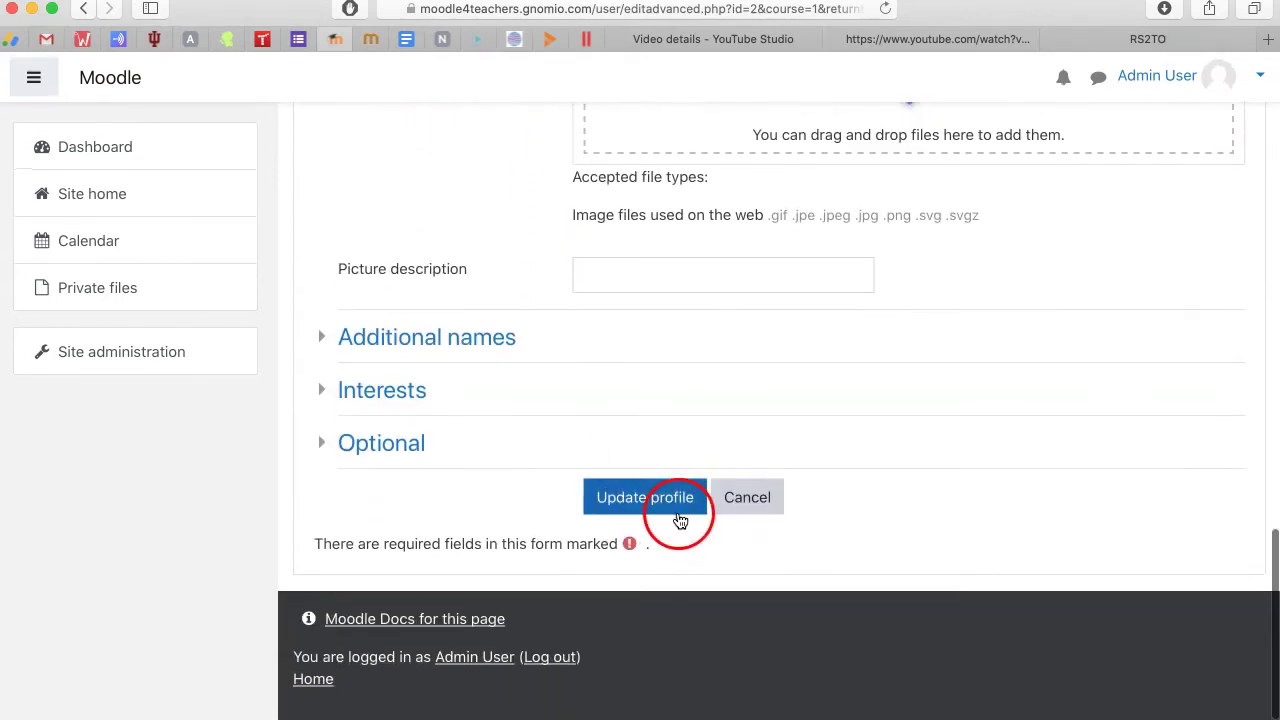
pyautogui.click(678, 518)
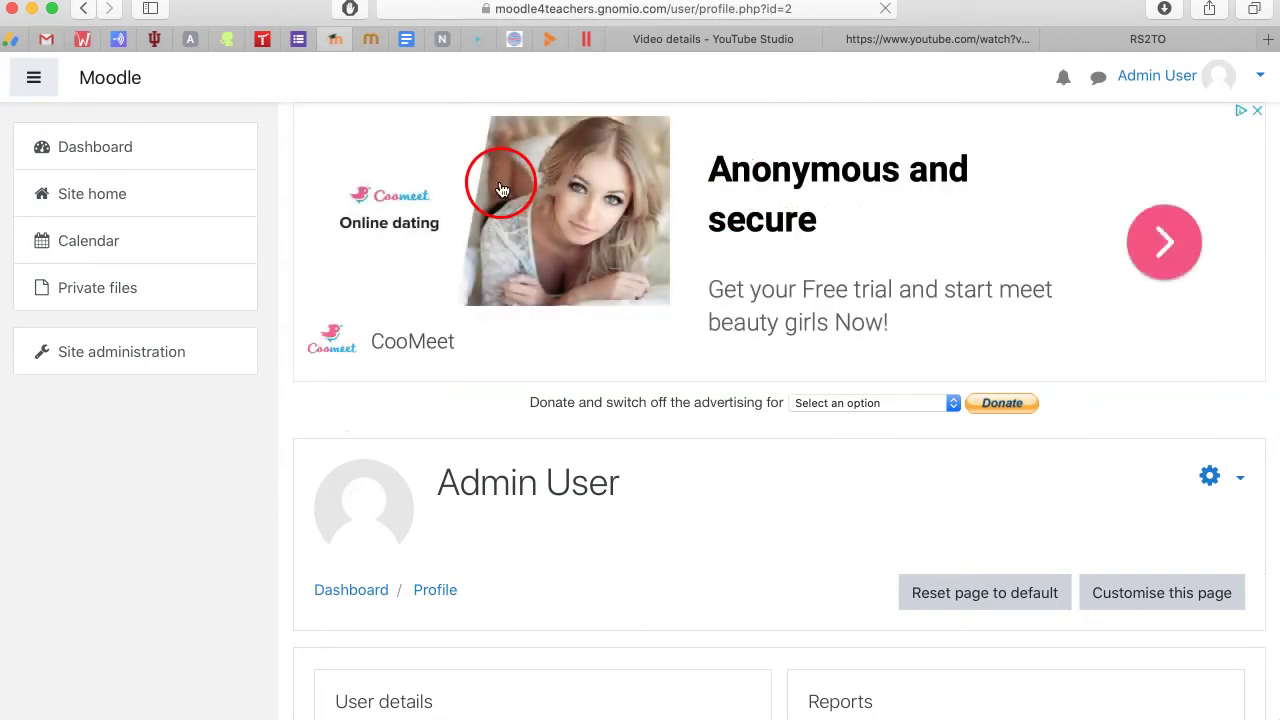
# Step: Check the saved profile page and open the Site administration page
pyautogui.scroll(-7, 500, 188)
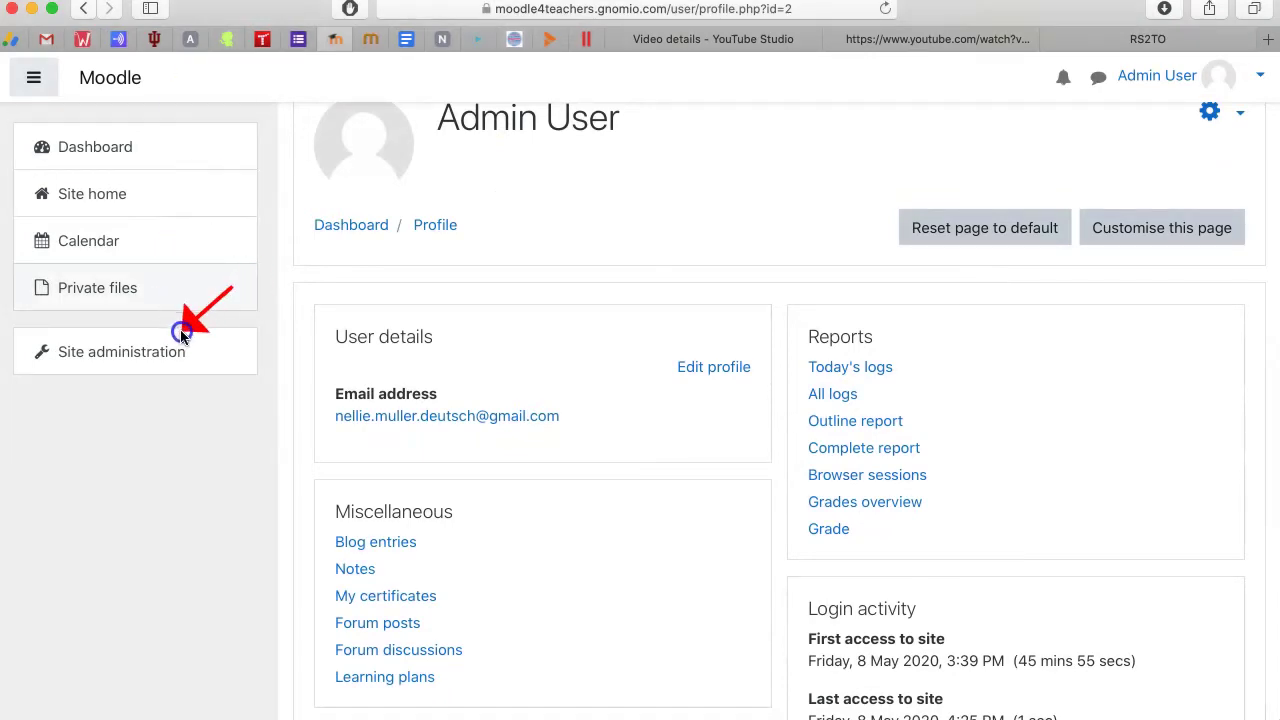
pyautogui.click(139, 378)
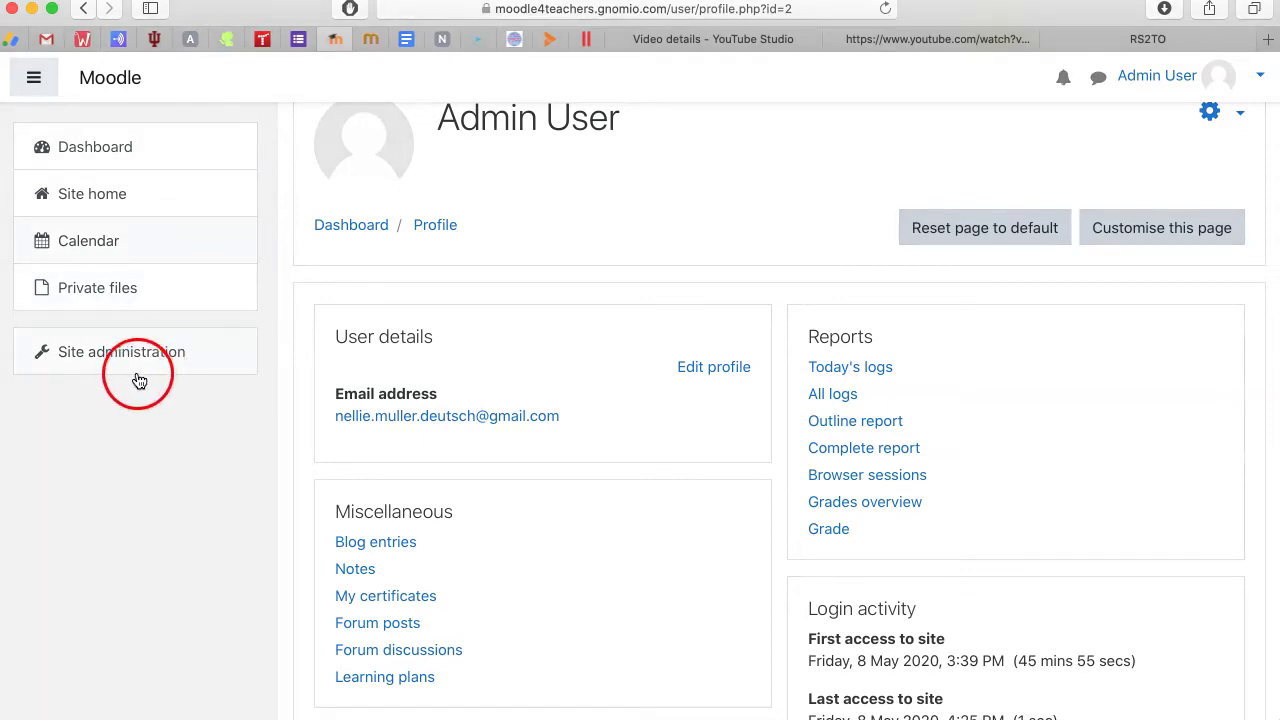
pyautogui.click(126, 366)
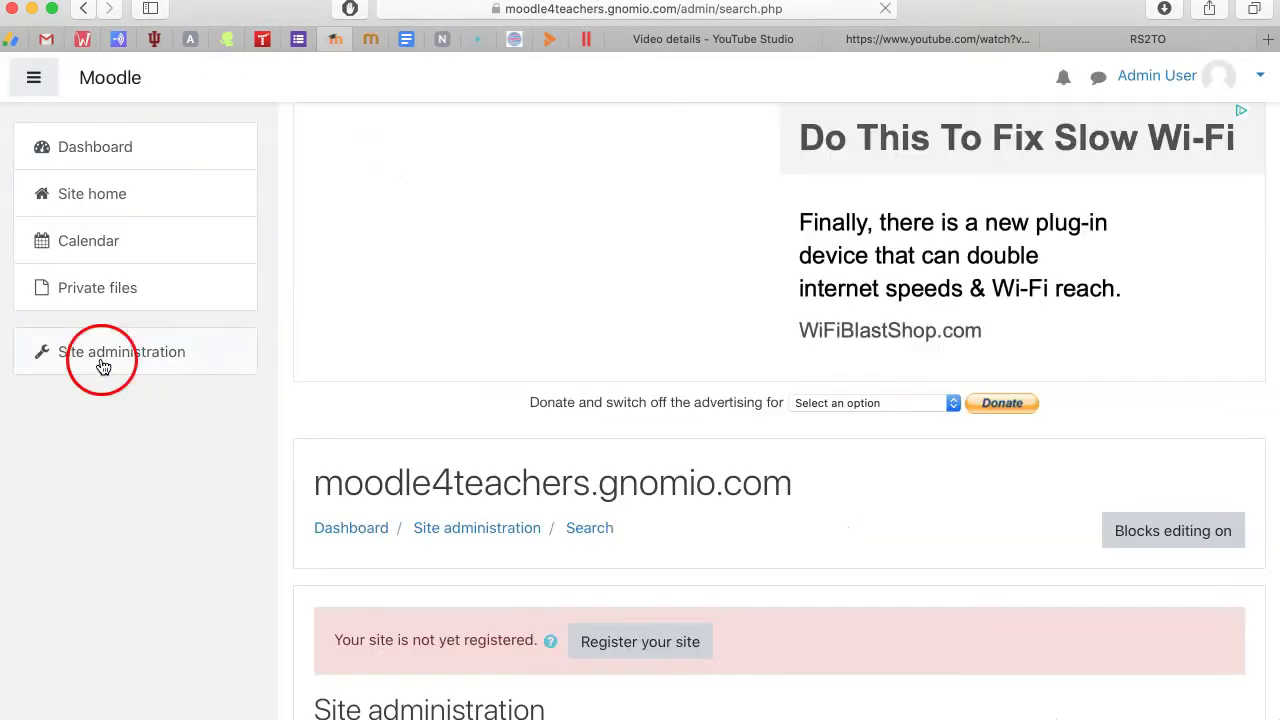
# Step: Search the site administration settings for "Gravatar" and bring the matching user policies into view
pyautogui.scroll(-5, 277, 365)
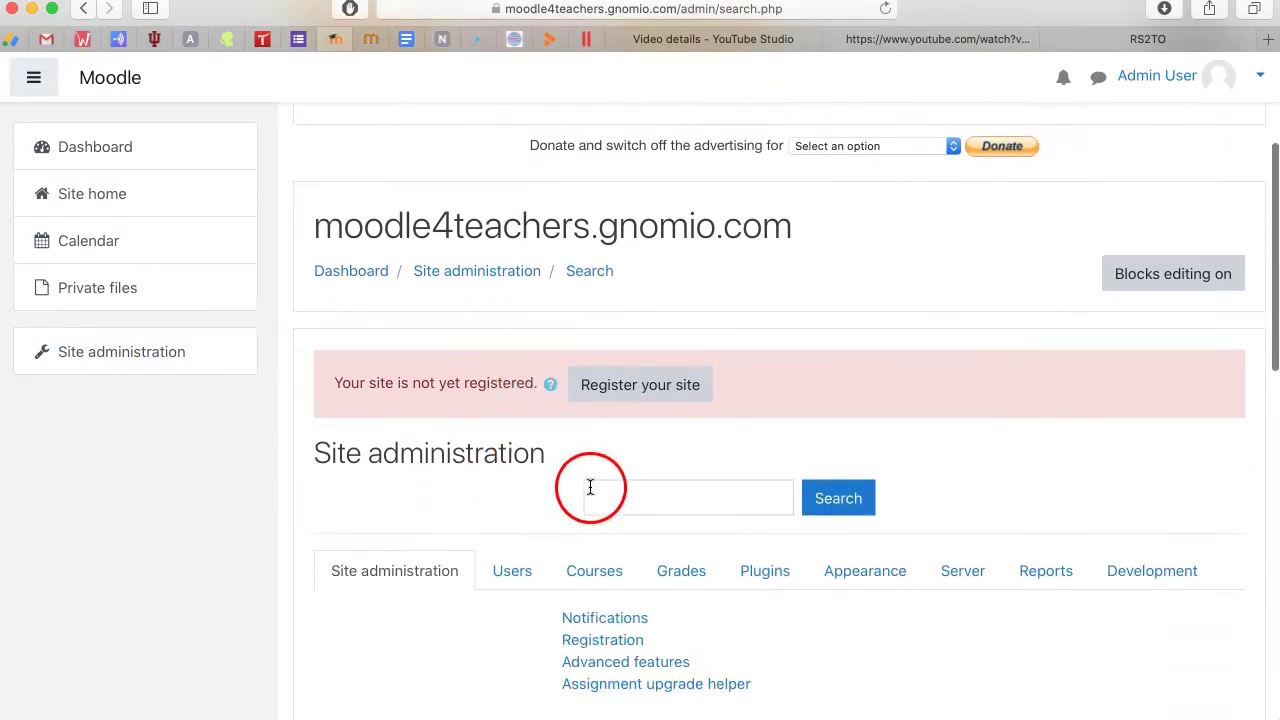
pyautogui.scroll(-1, 605, 482)
pyautogui.click(617, 475)
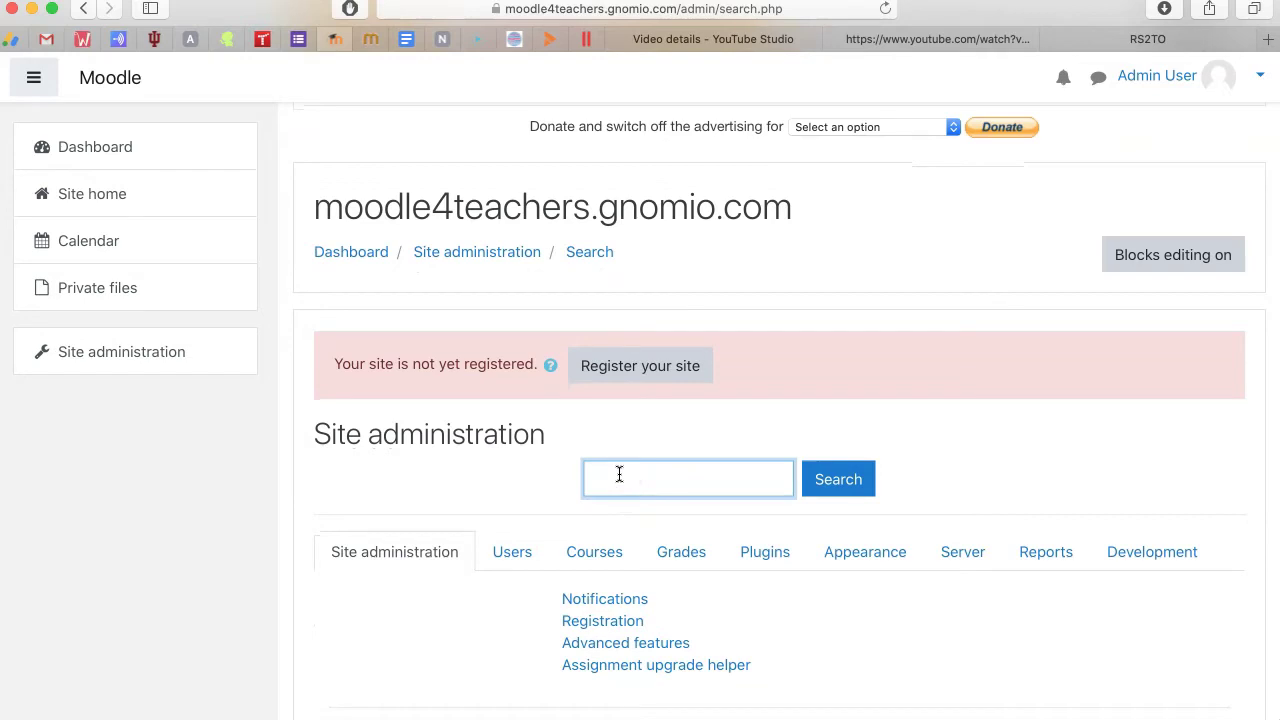
pyautogui.click(638, 472)
pyautogui.write('Gravatar')
pyautogui.press('Return')
pyautogui.scroll(-5, 560, 471)
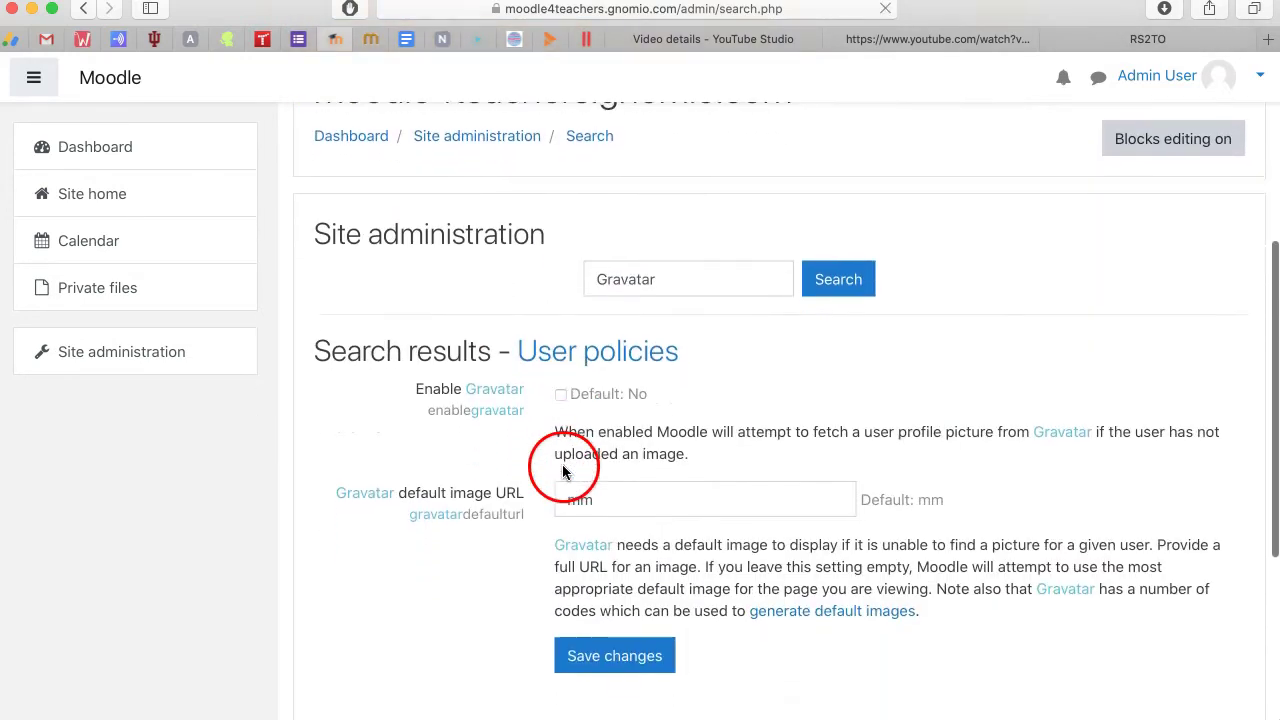
# Step: Try to enable Gravatar and clear the Gravatar default image URL in the user policies
pyautogui.click(561, 386)
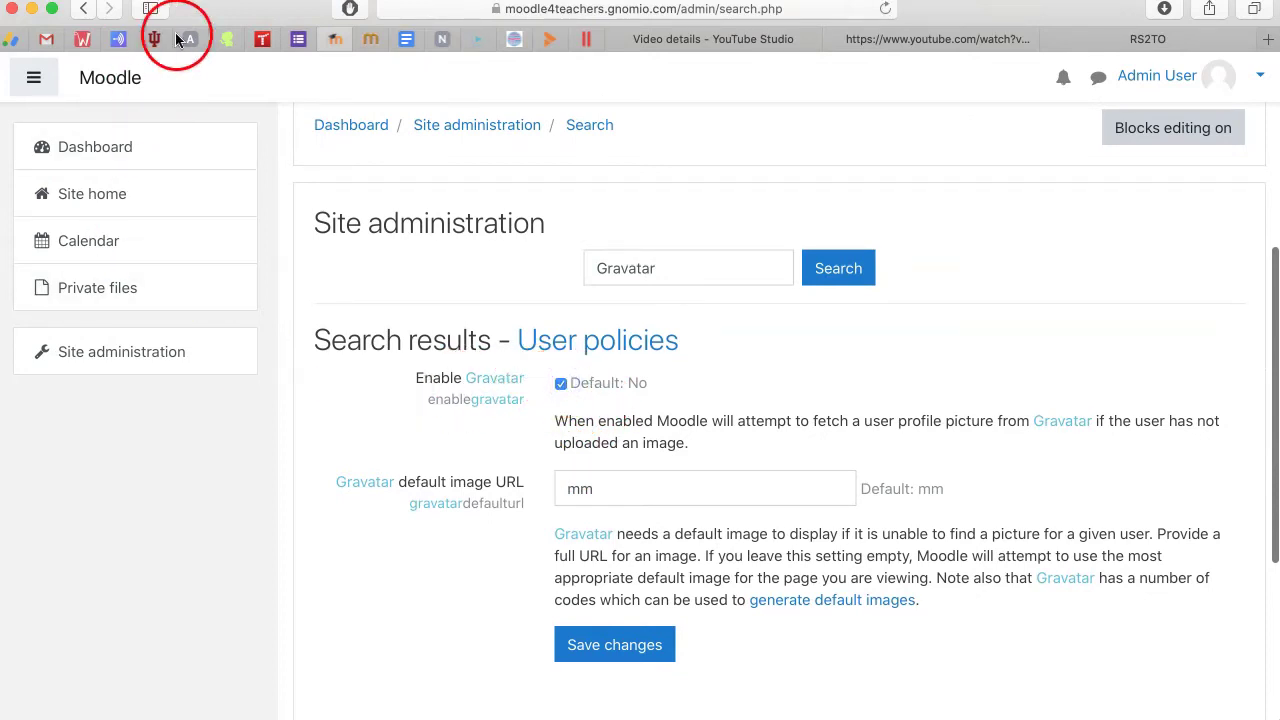
pyautogui.moveTo(604, 487); pyautogui.dragTo(514, 487)
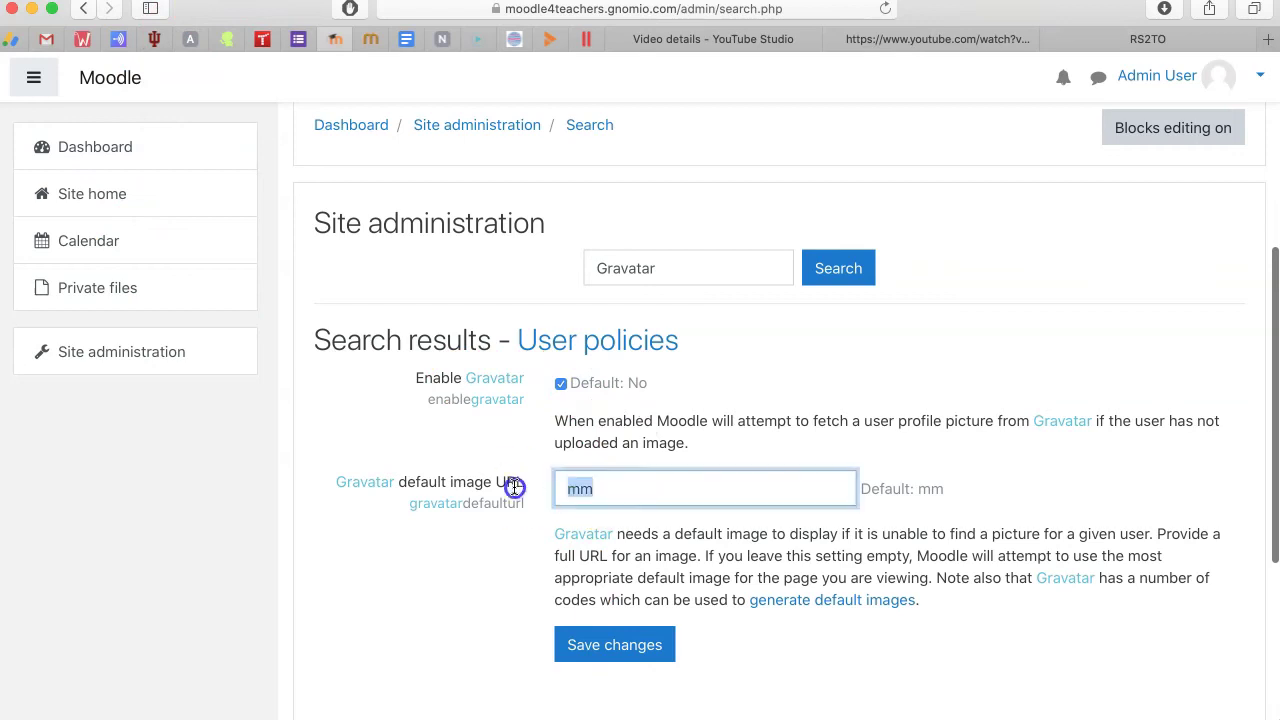
pyautogui.press('BackSpace')
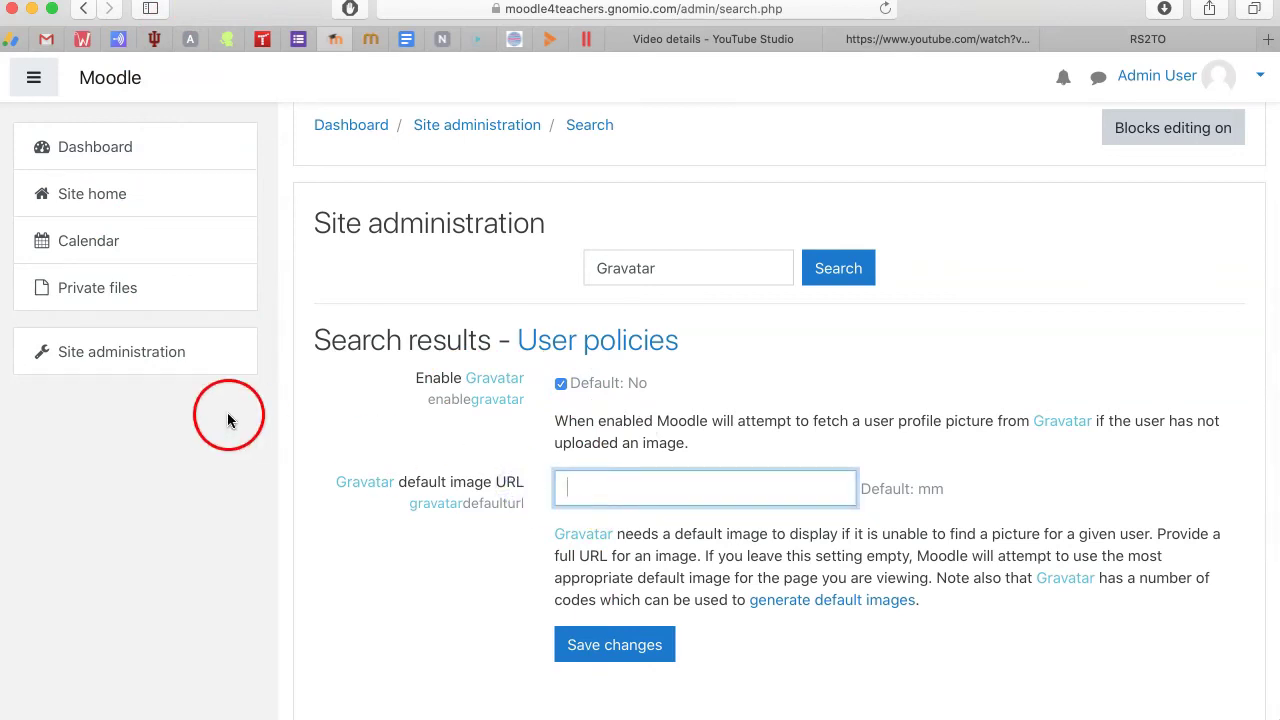
pyautogui.doubleClick(489, 380)
pyautogui.click(489, 380)
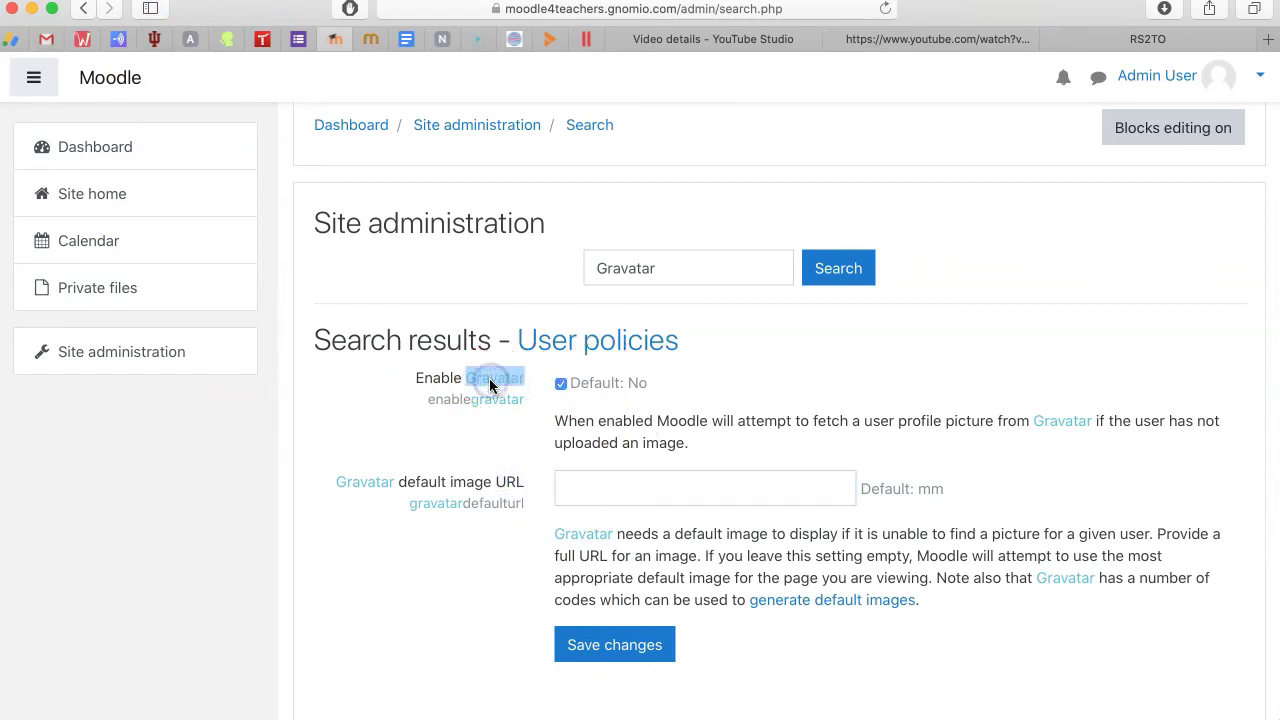
pyautogui.click(492, 382)
pyautogui.click(493, 394)
pyautogui.click(487, 382)
pyautogui.click(559, 385)
# Step: Switch to the Gravatar website, sign in and look through the account's existing images to the end of the list
pyautogui.scroll(10, 584, 212)
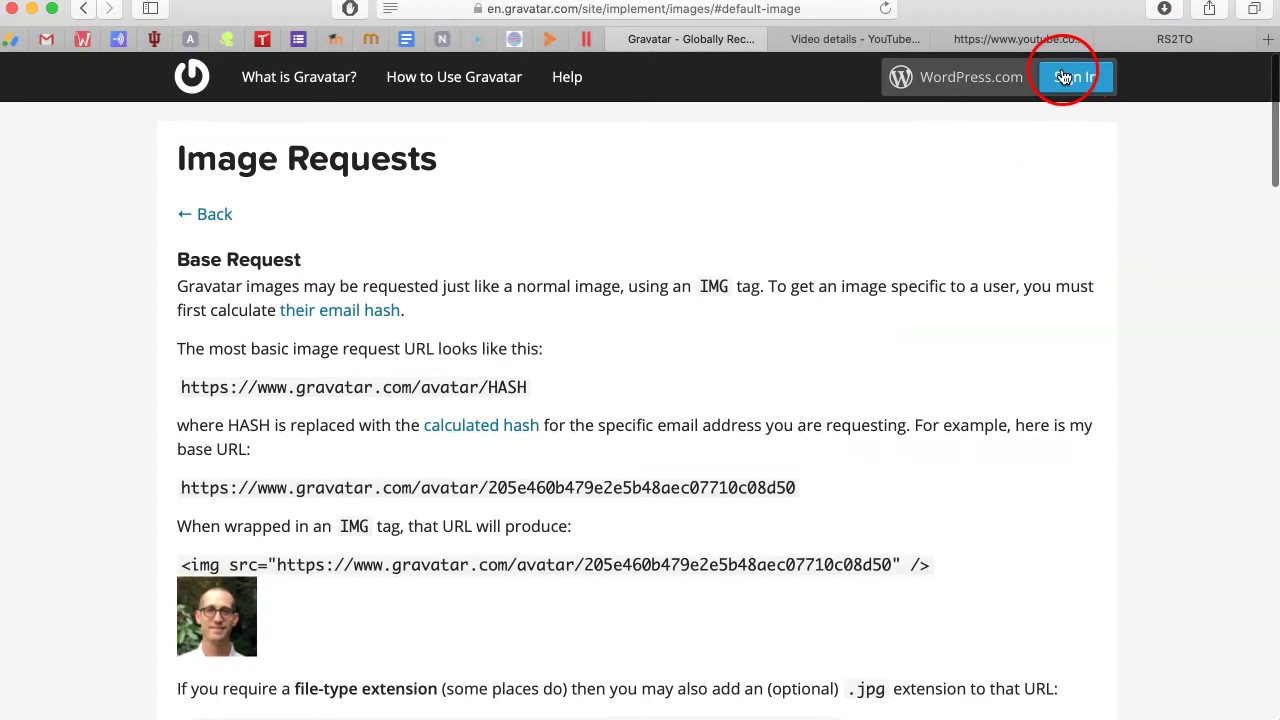
pyautogui.click(1075, 77)
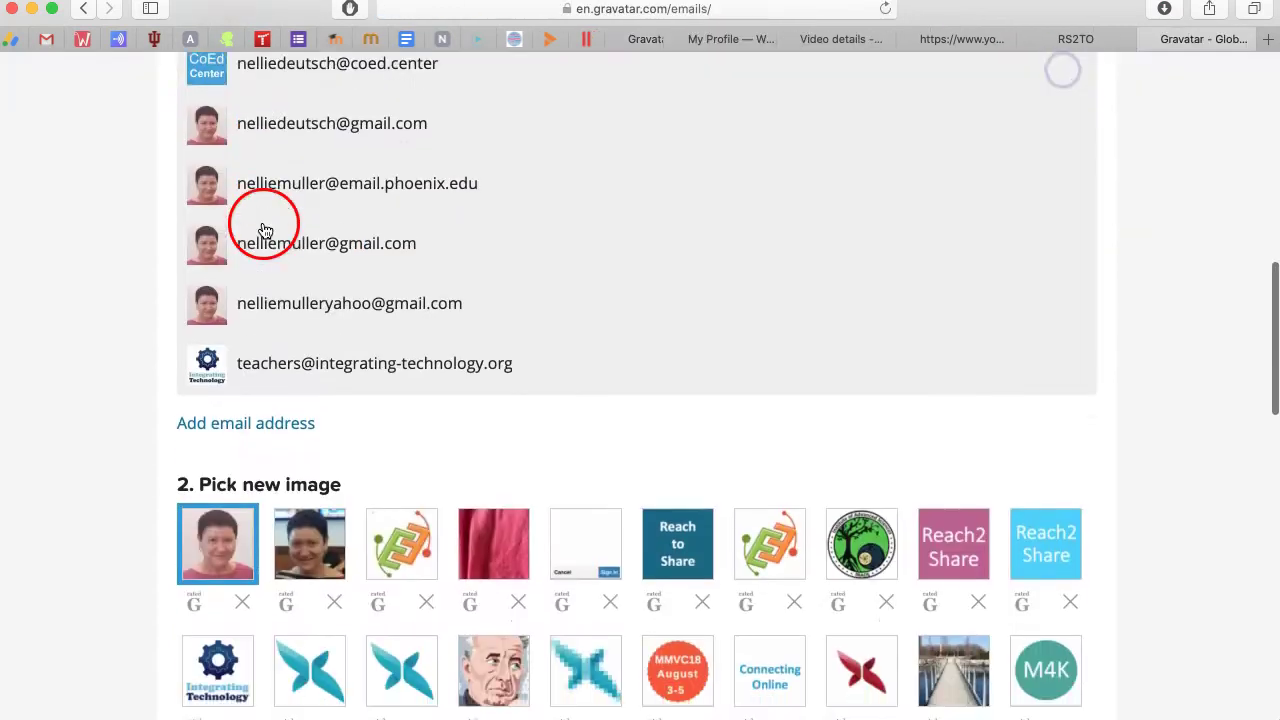
pyautogui.scroll(-5, 265, 231)
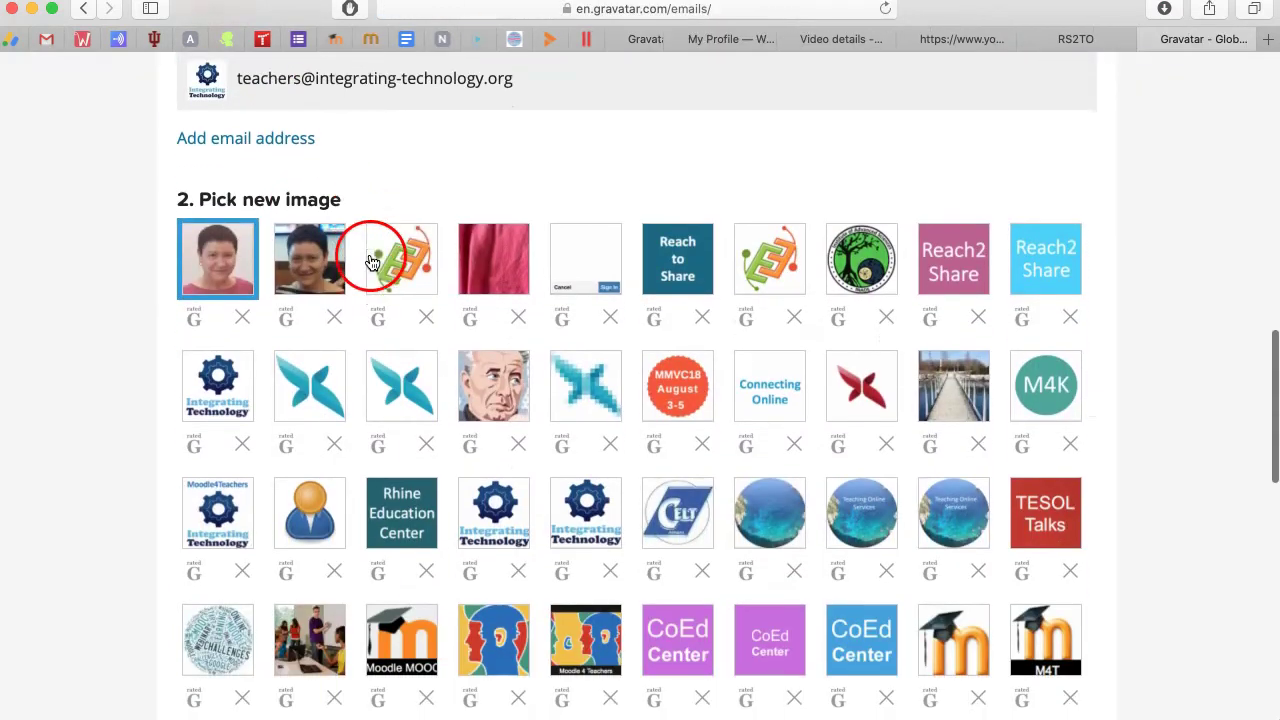
pyautogui.scroll(1, 271, 171)
pyautogui.scroll(-10, 263, 166)
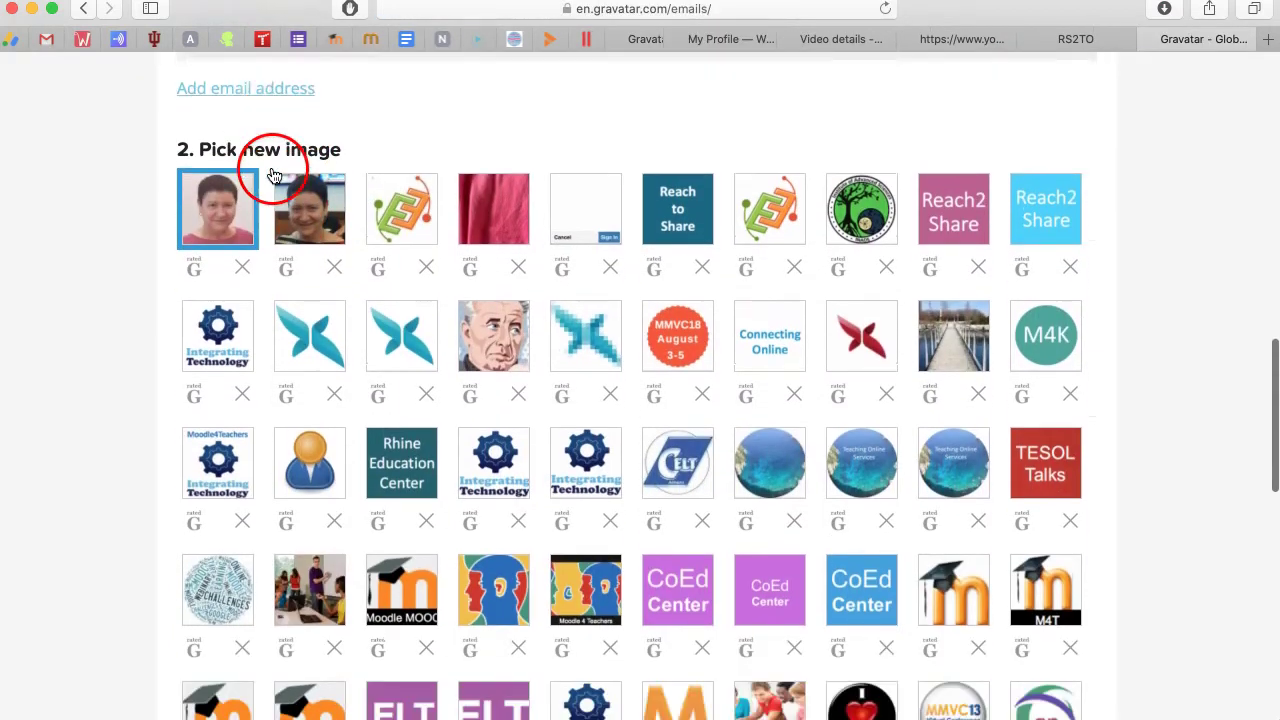
pyautogui.scroll(-8, 499, 468)
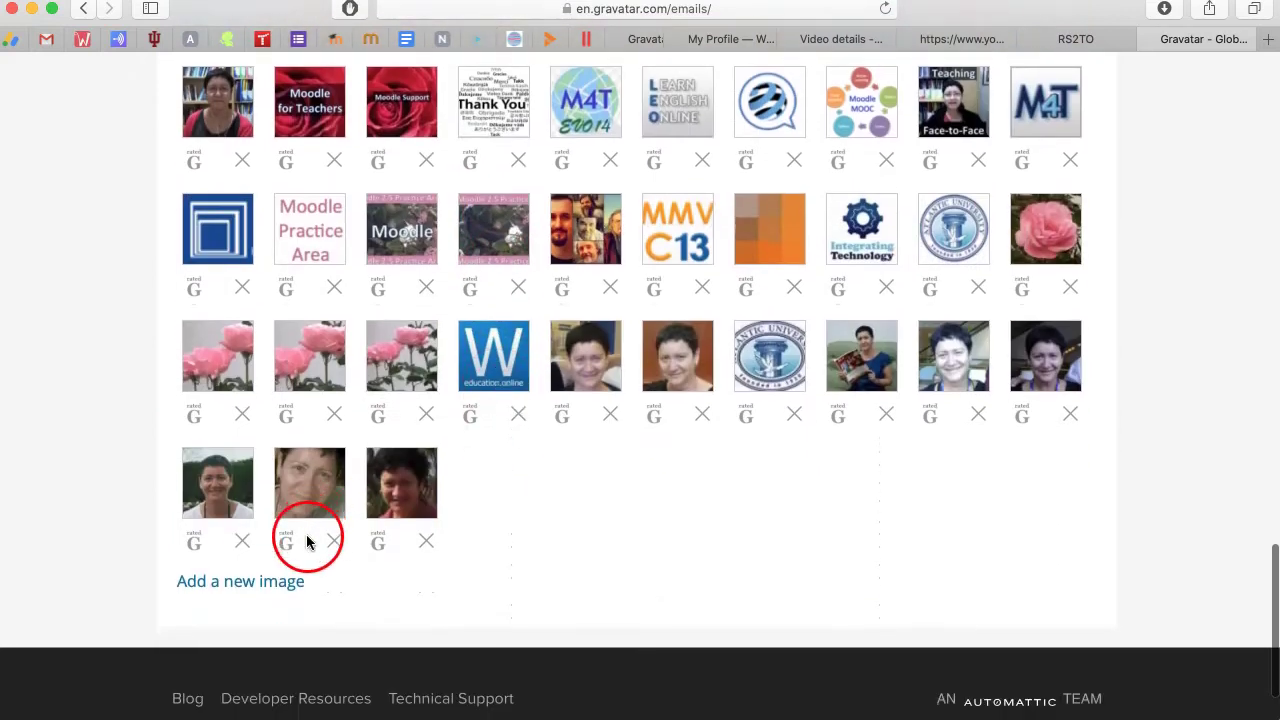
# Step: Upload the Moodle Teacher word cloud as a new Gravatar image and crop it with the full image selected
pyautogui.click(277, 581)
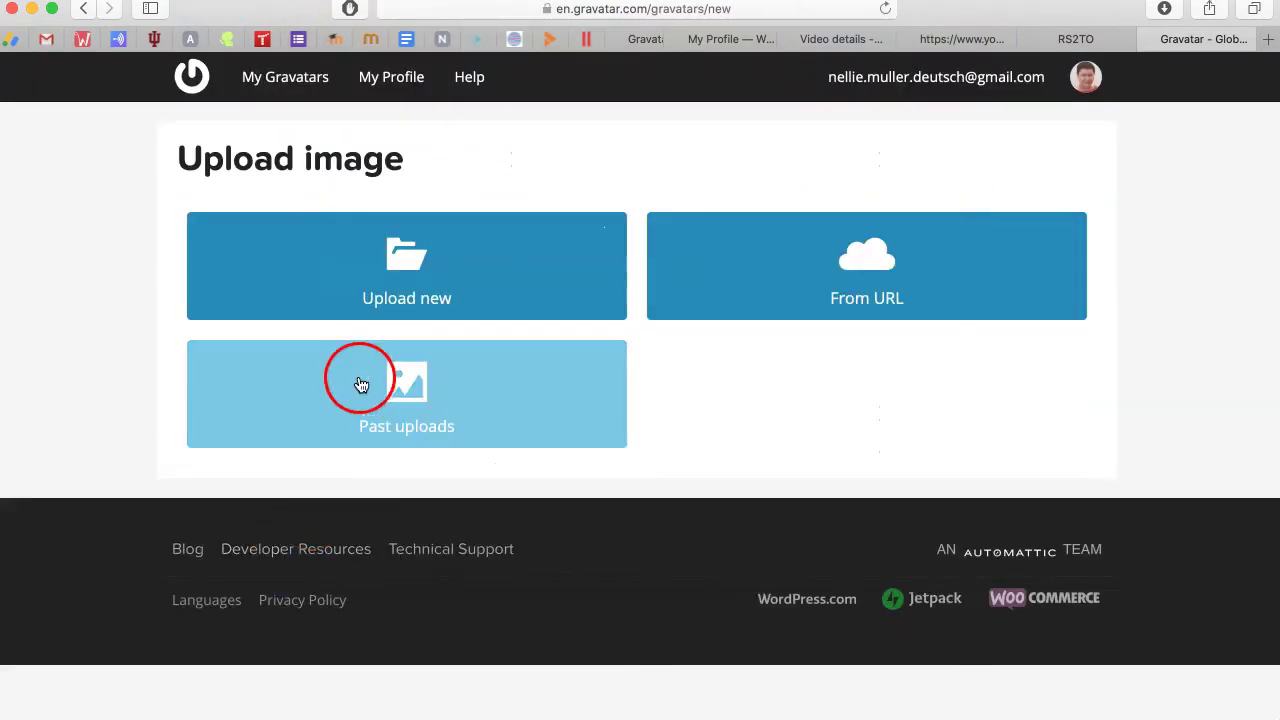
pyautogui.click(435, 267)
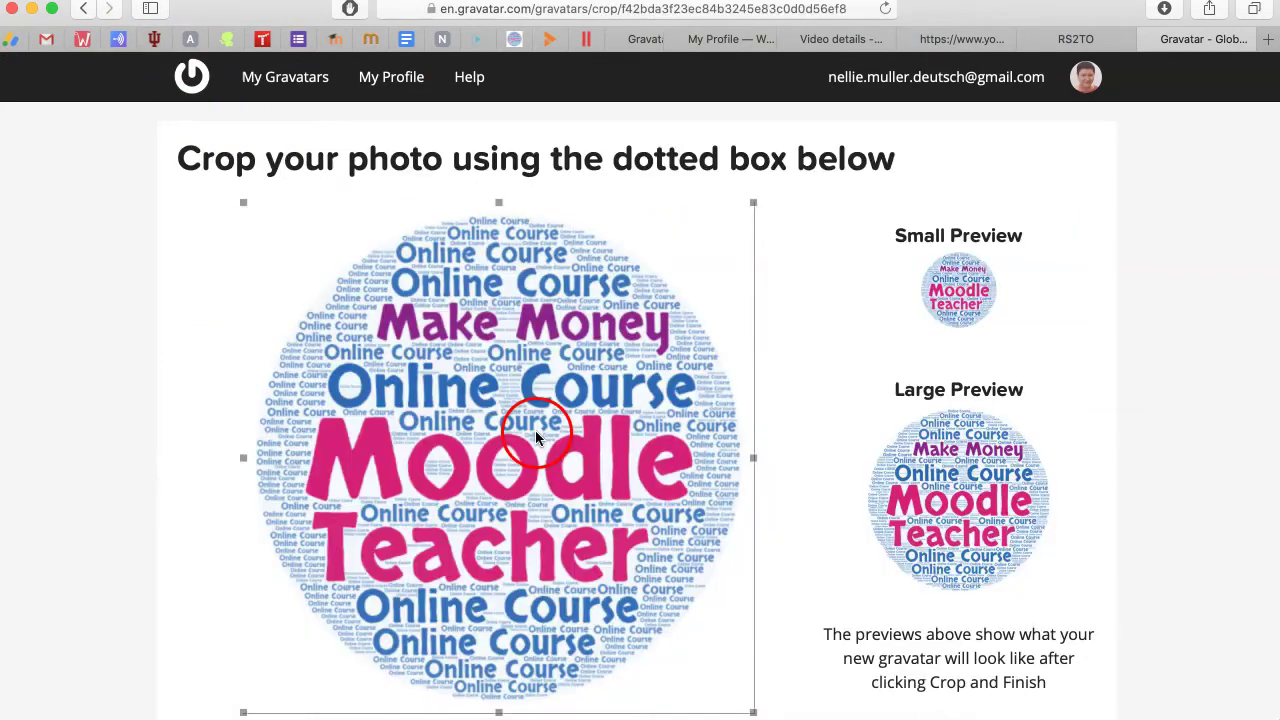
pyautogui.scroll(-5, 523, 420)
pyautogui.click(498, 595)
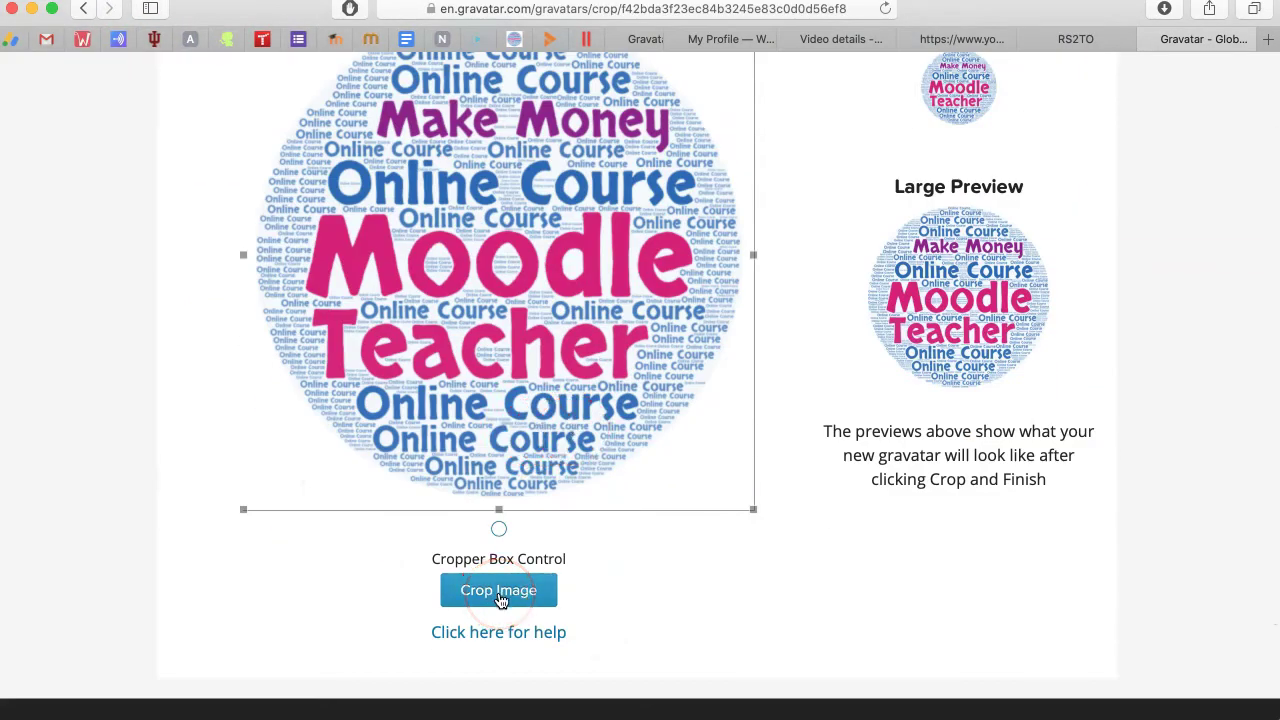
pyautogui.click(499, 593)
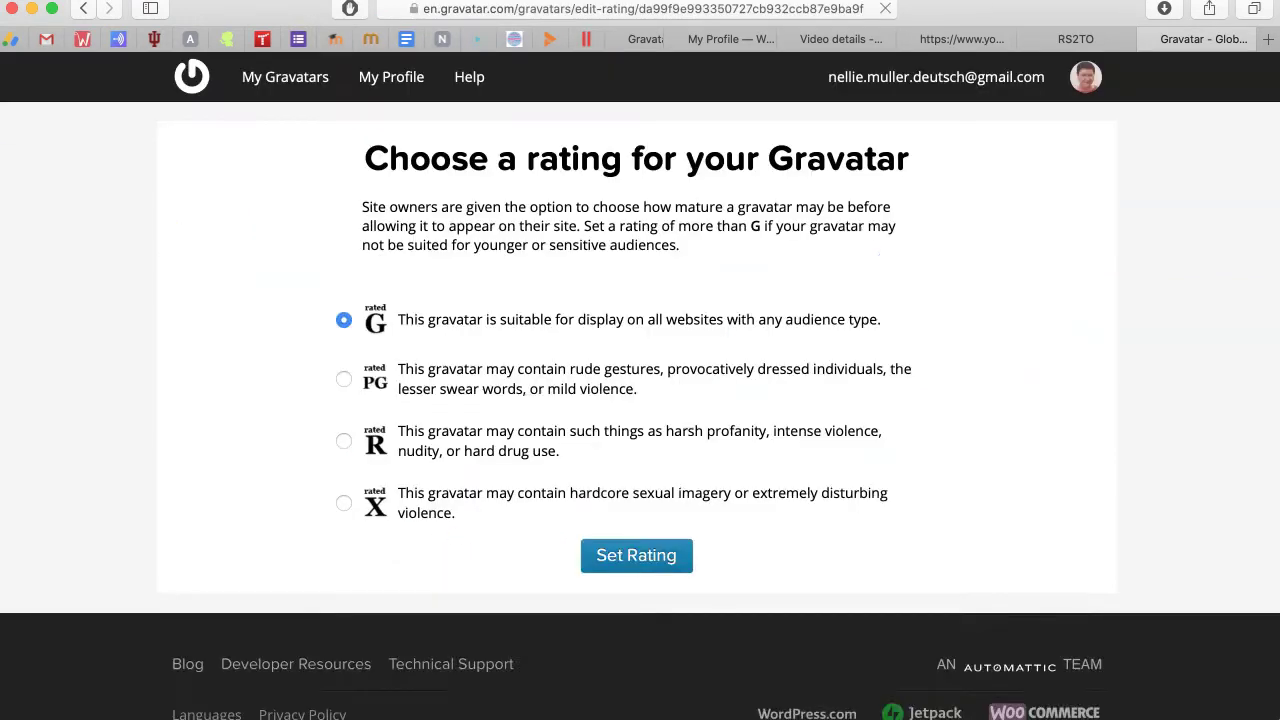
# Step: Set the new image's rating to G, suitable for any audience type
pyautogui.click(616, 580)
pyautogui.scroll(-5, 523, 509)
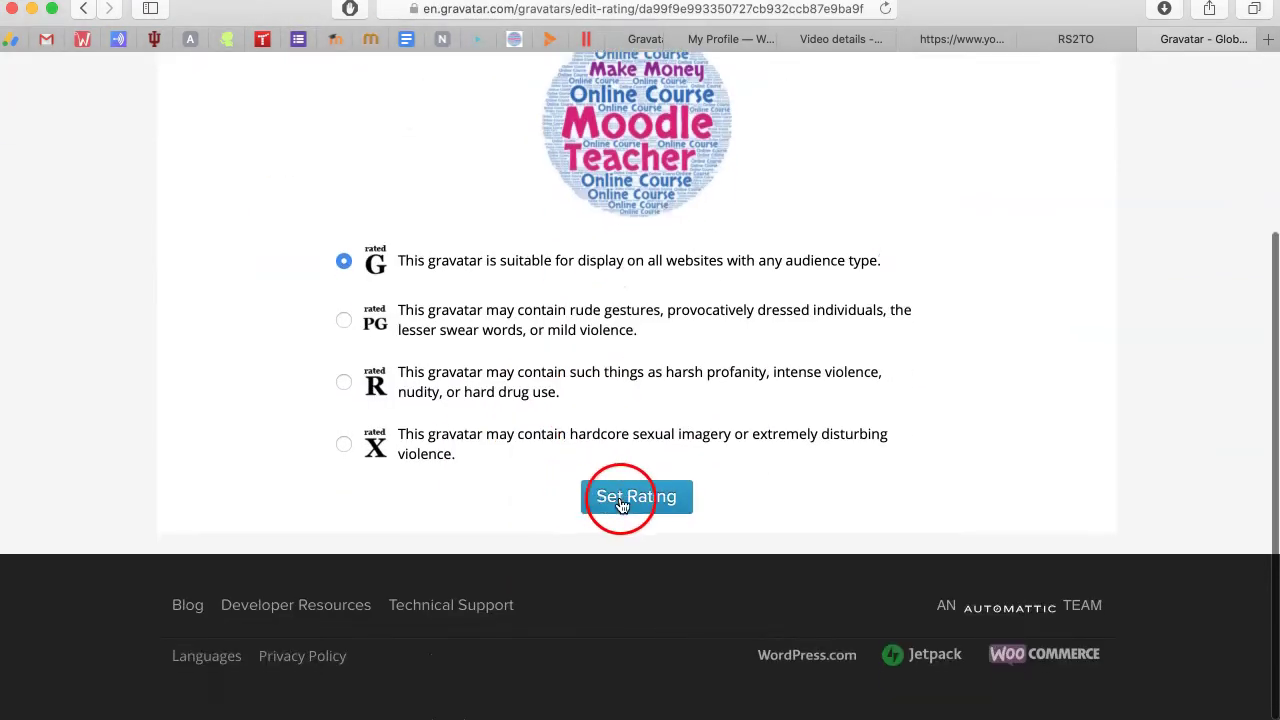
pyautogui.click(630, 500)
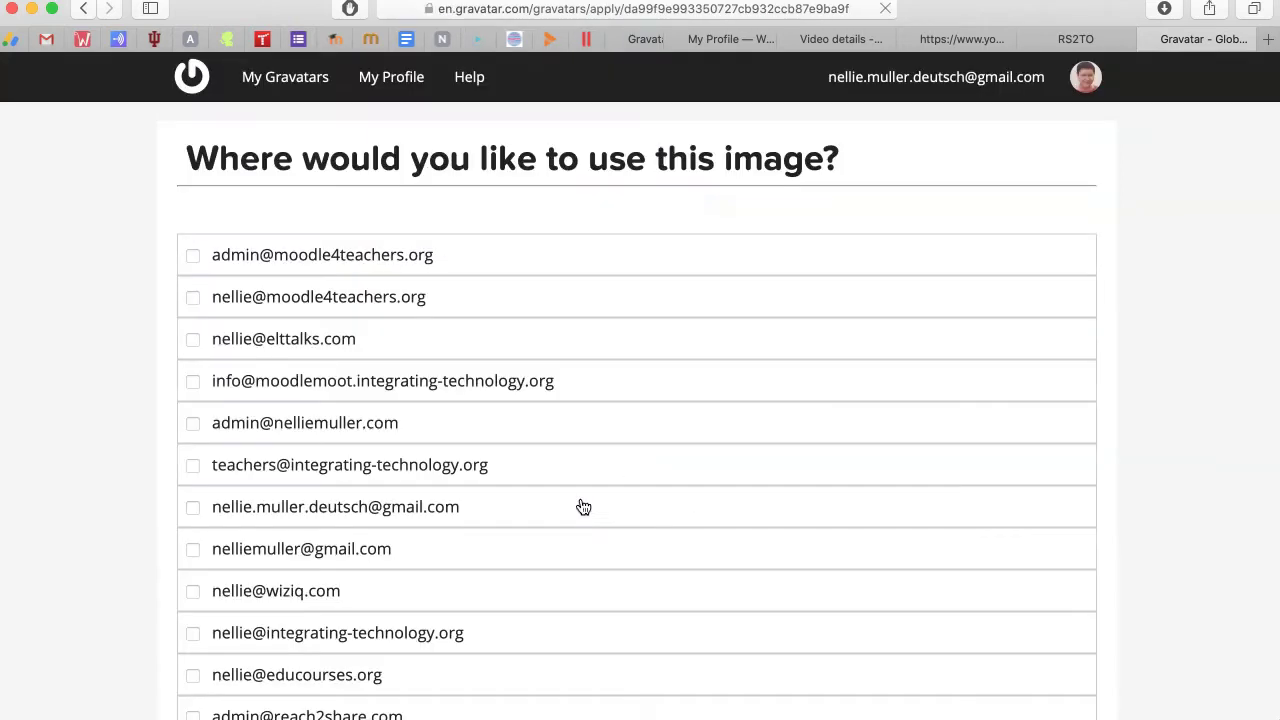
# Step: Review the email addresses offered for the new image and return to My Gravatars without assigning it to any
pyautogui.click(366, 451)
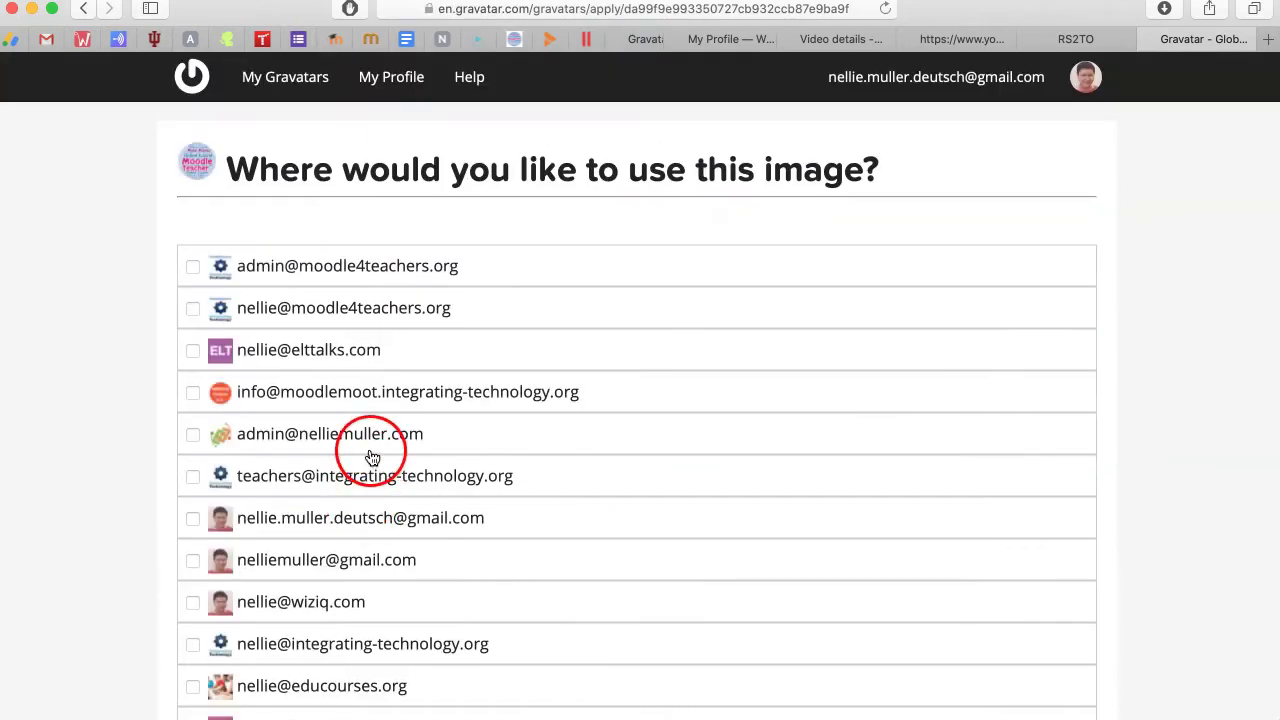
pyautogui.scroll(-5, 370, 455)
pyautogui.scroll(-2, 374, 455)
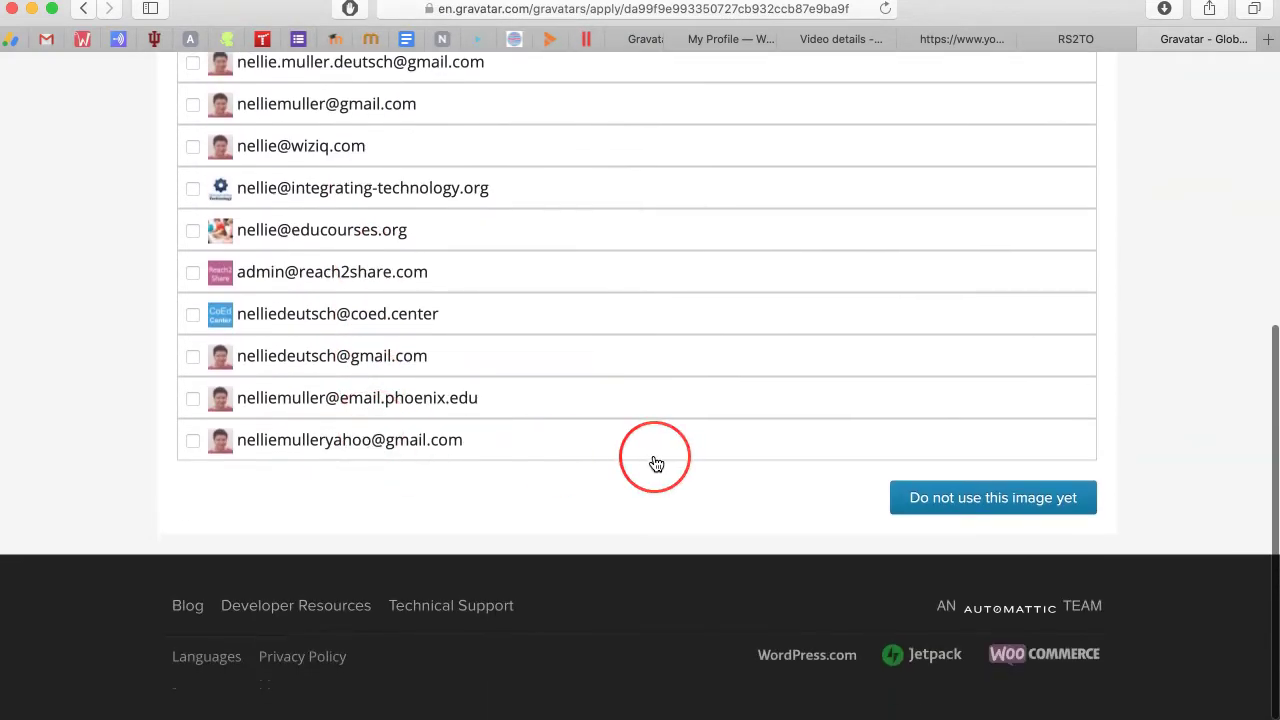
pyautogui.scroll(10, 656, 463)
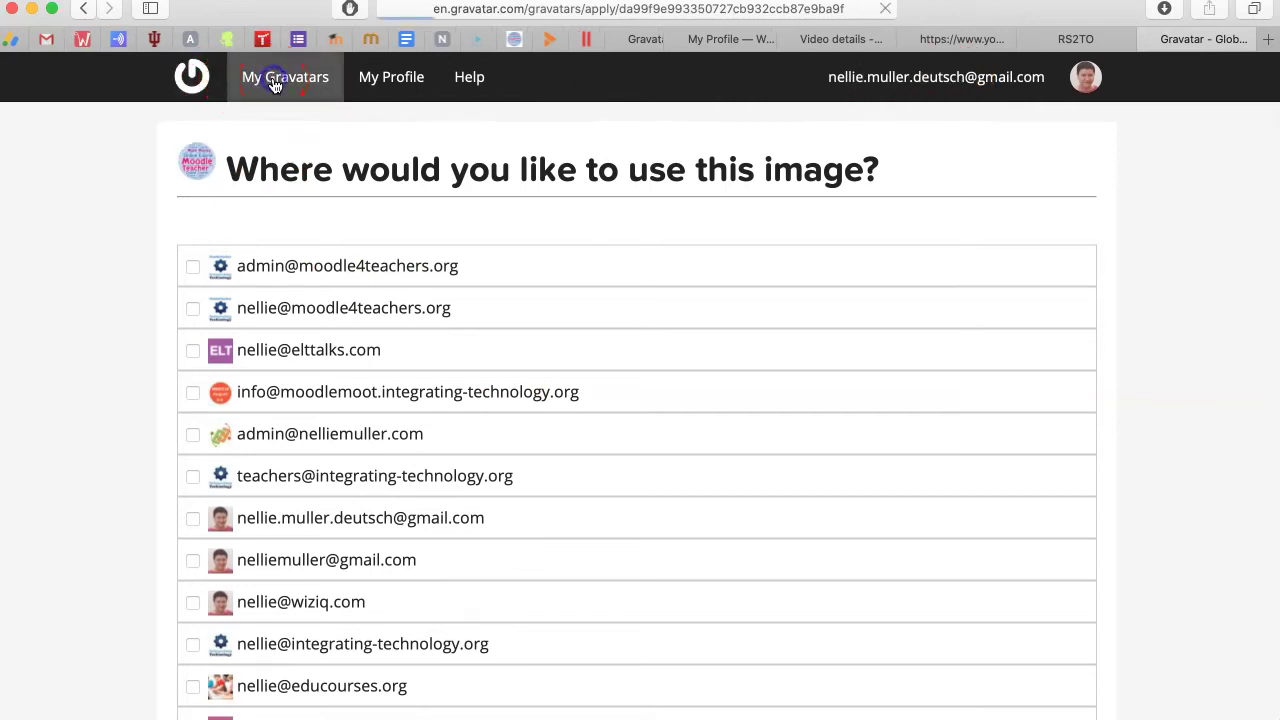
# Step: Copy the image address of the Moodle Teacher word cloud from the account's images
pyautogui.scroll(-10, 357, 390)
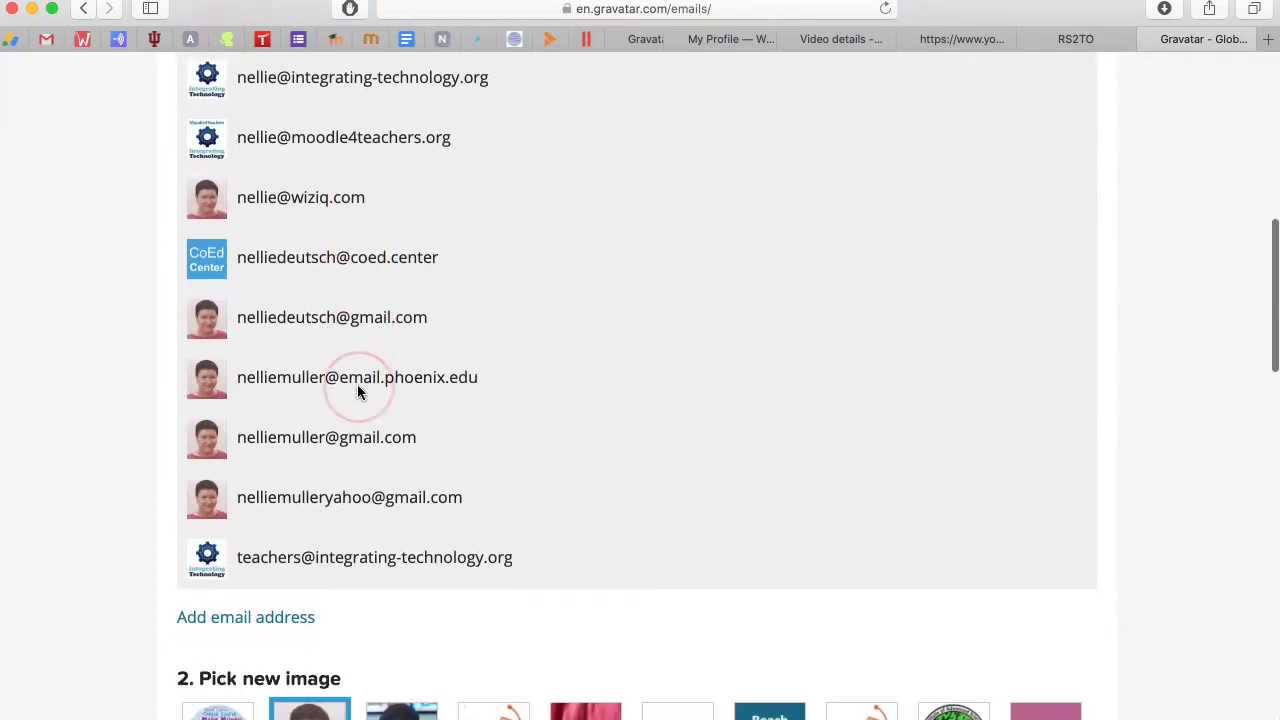
pyautogui.scroll(-2, 357, 390)
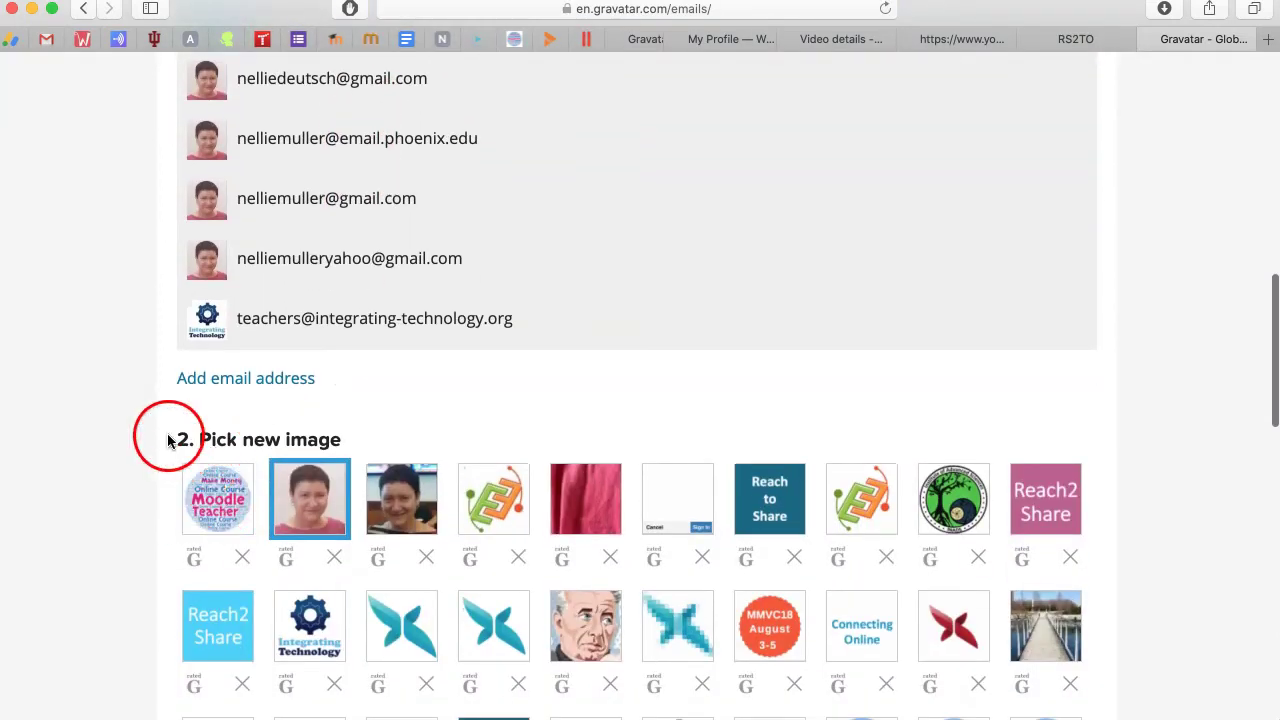
pyautogui.click(242, 500)
pyautogui.rightClick(241, 498)
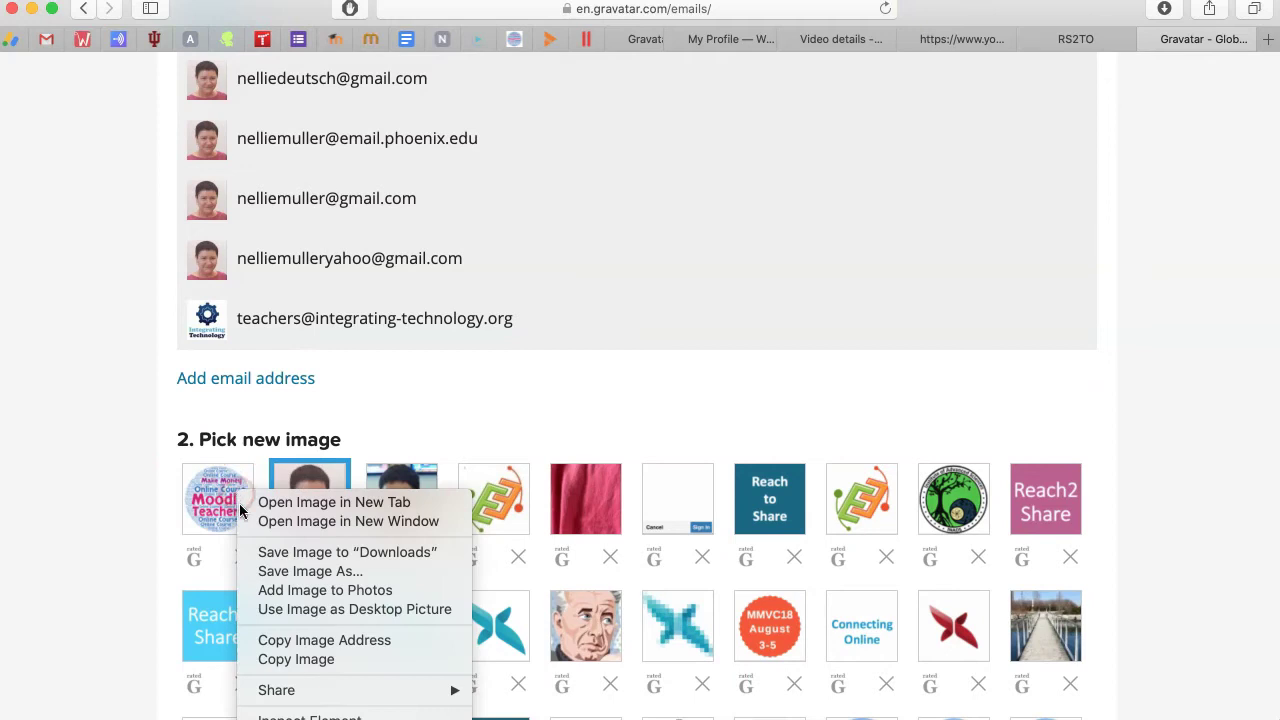
pyautogui.click(324, 645)
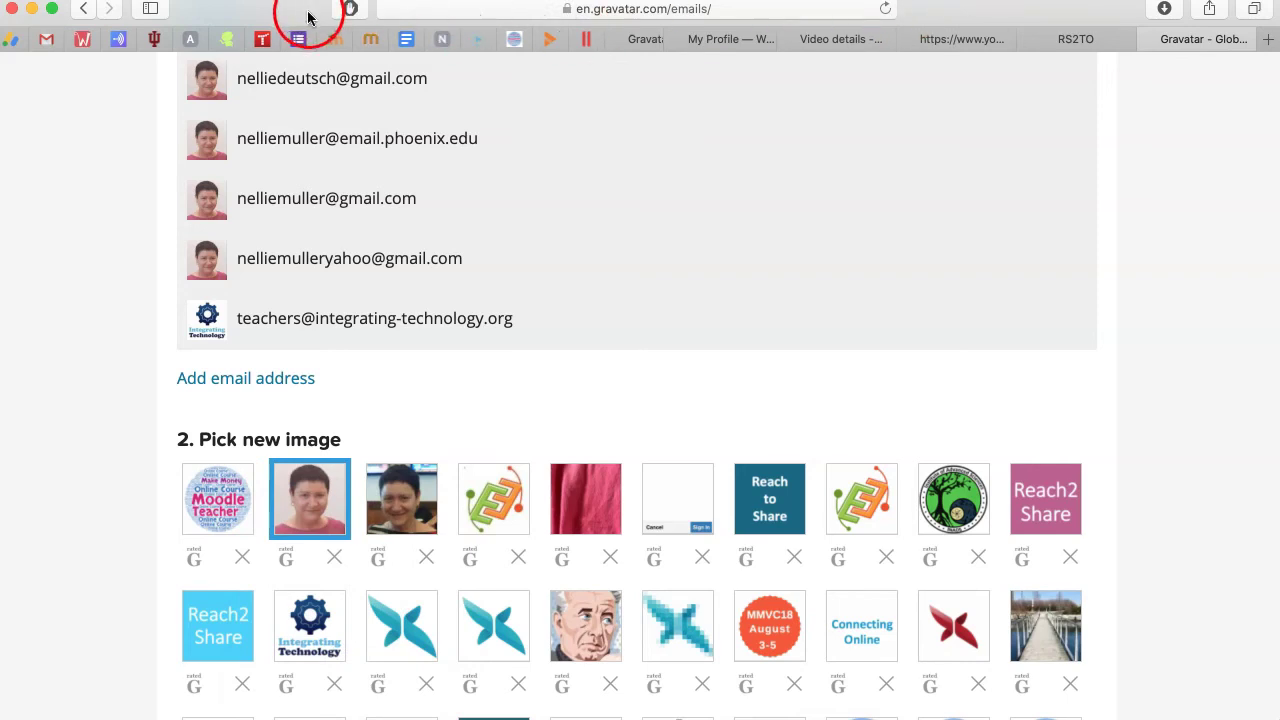
# Step: Return to the Moodle site, replace the Gravatar default image URL with the copied image address and save the changes
pyautogui.click(370, 38)
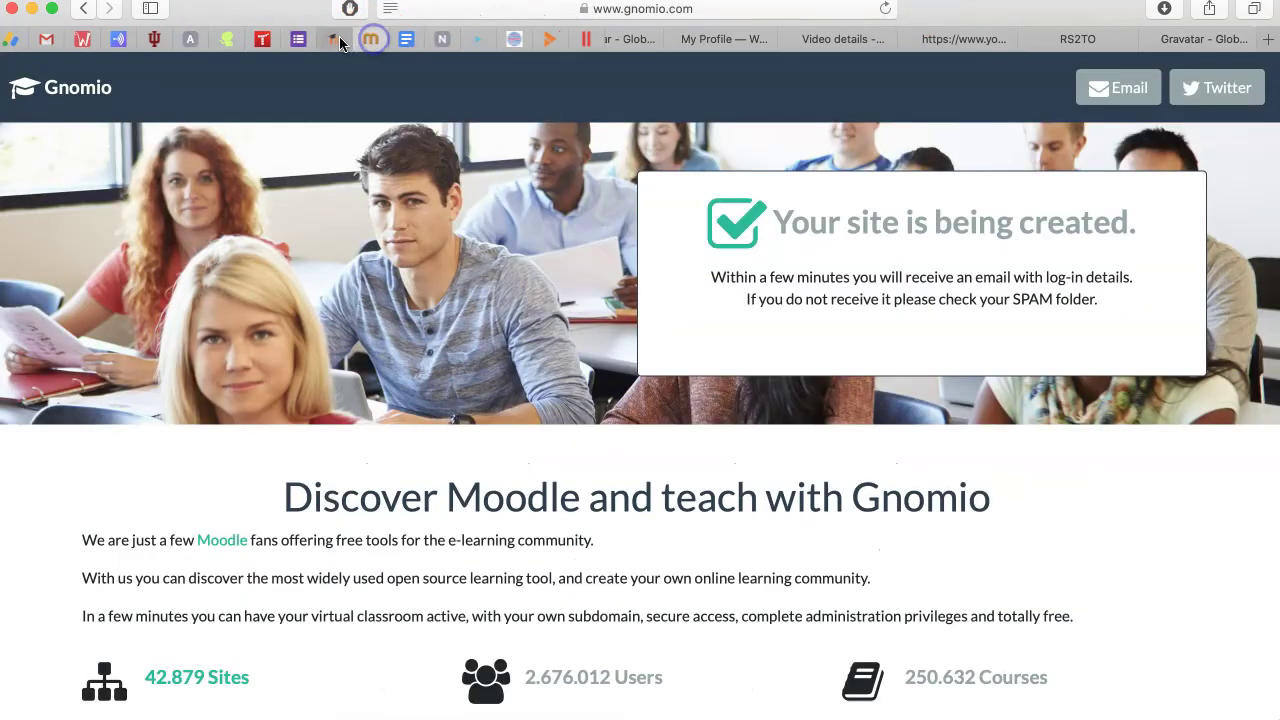
pyautogui.click(334, 40)
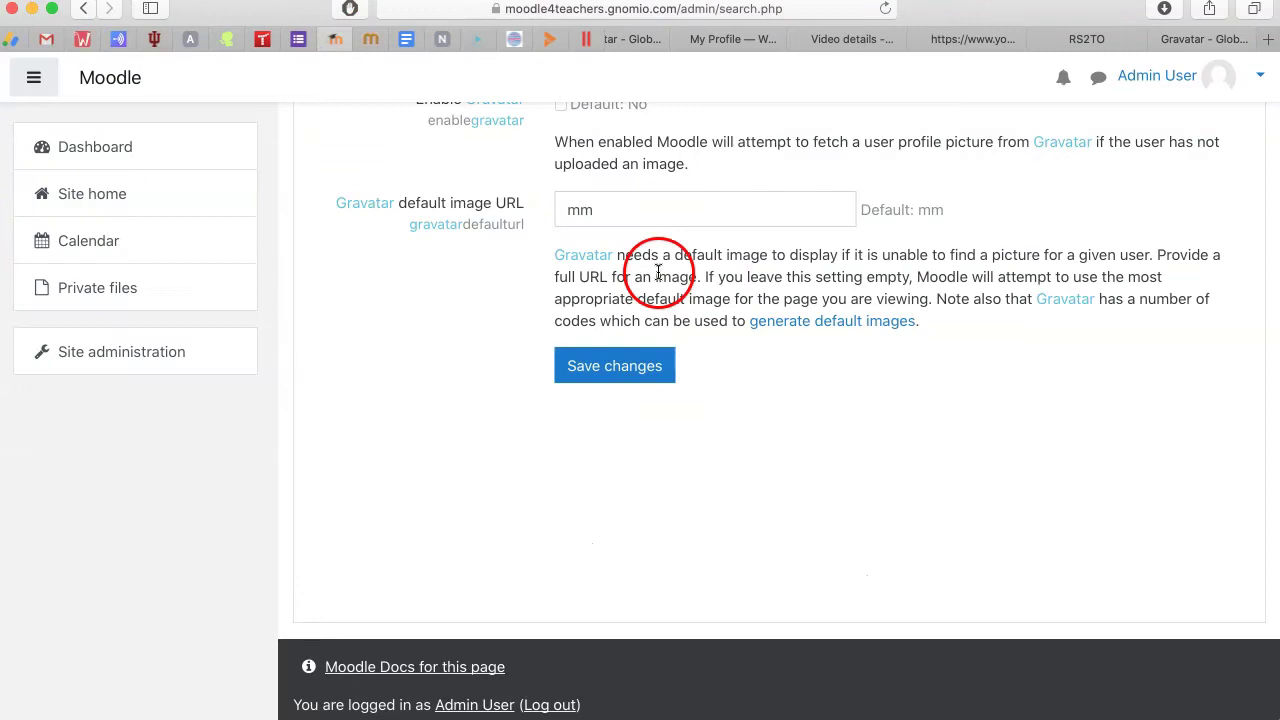
pyautogui.moveTo(651, 211); pyautogui.dragTo(540, 203)
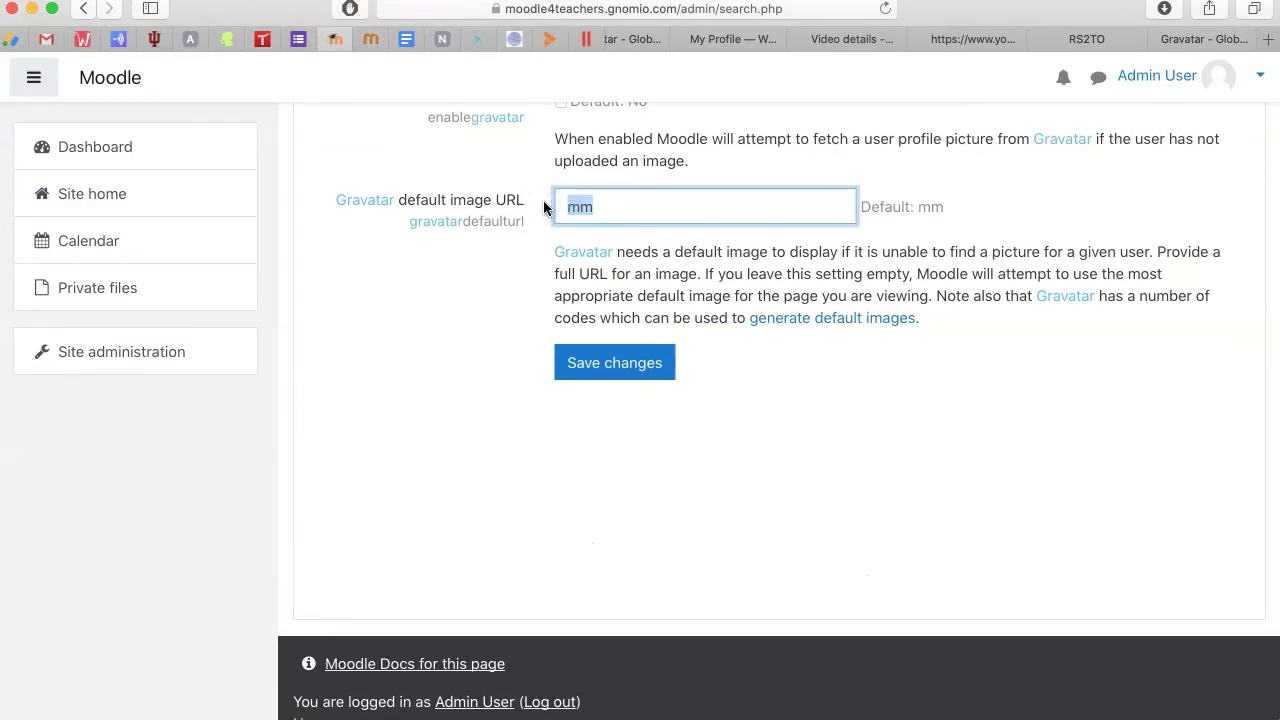
pyautogui.press('super+v')
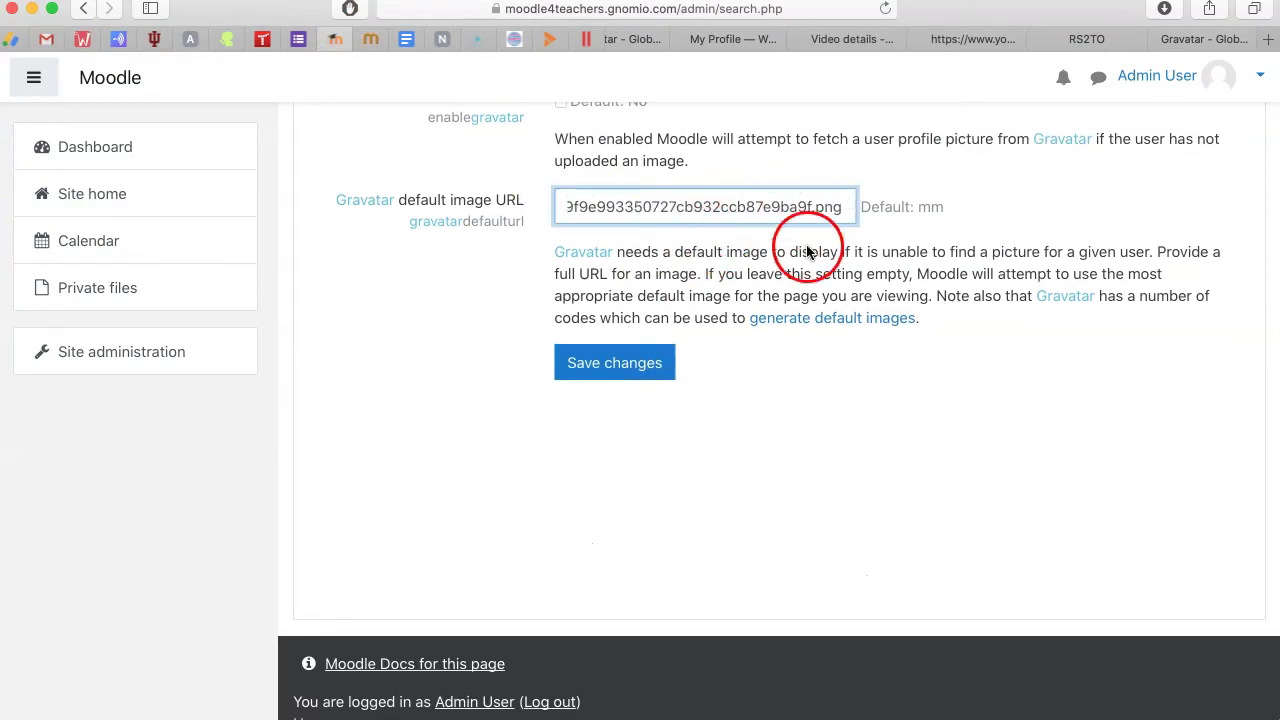
pyautogui.scroll(1, 645, 374)
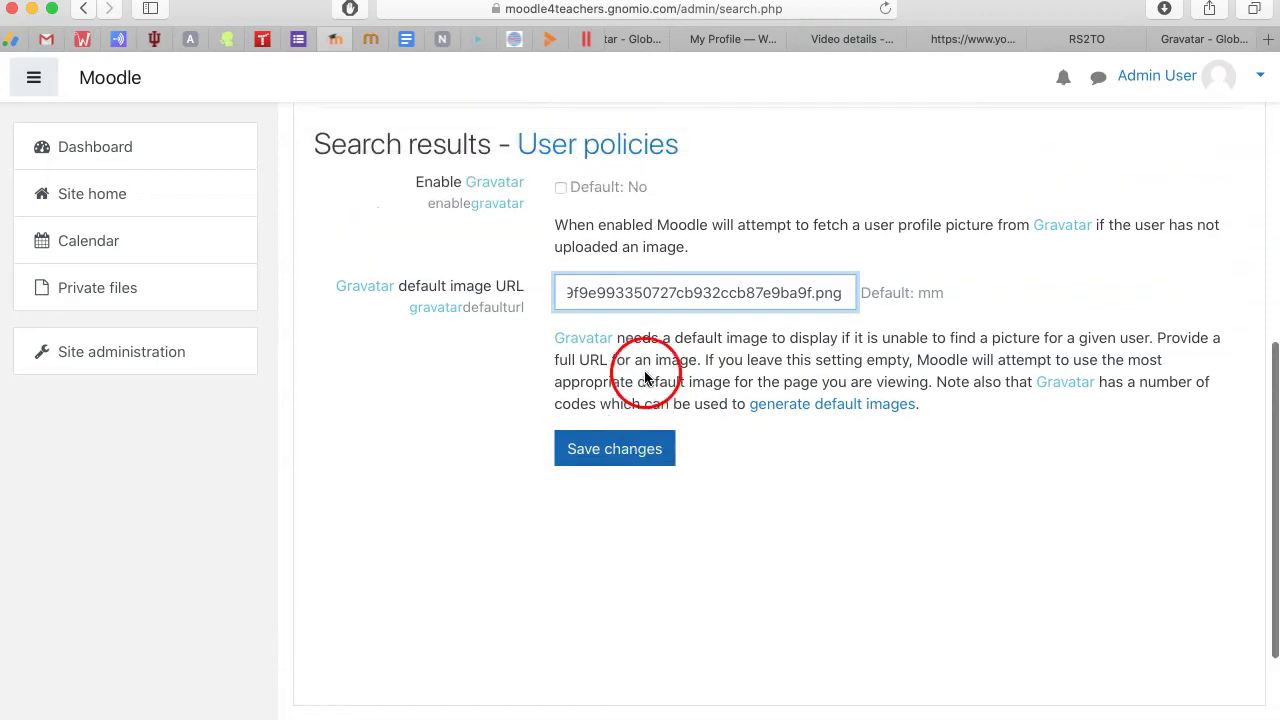
pyautogui.click(617, 460)
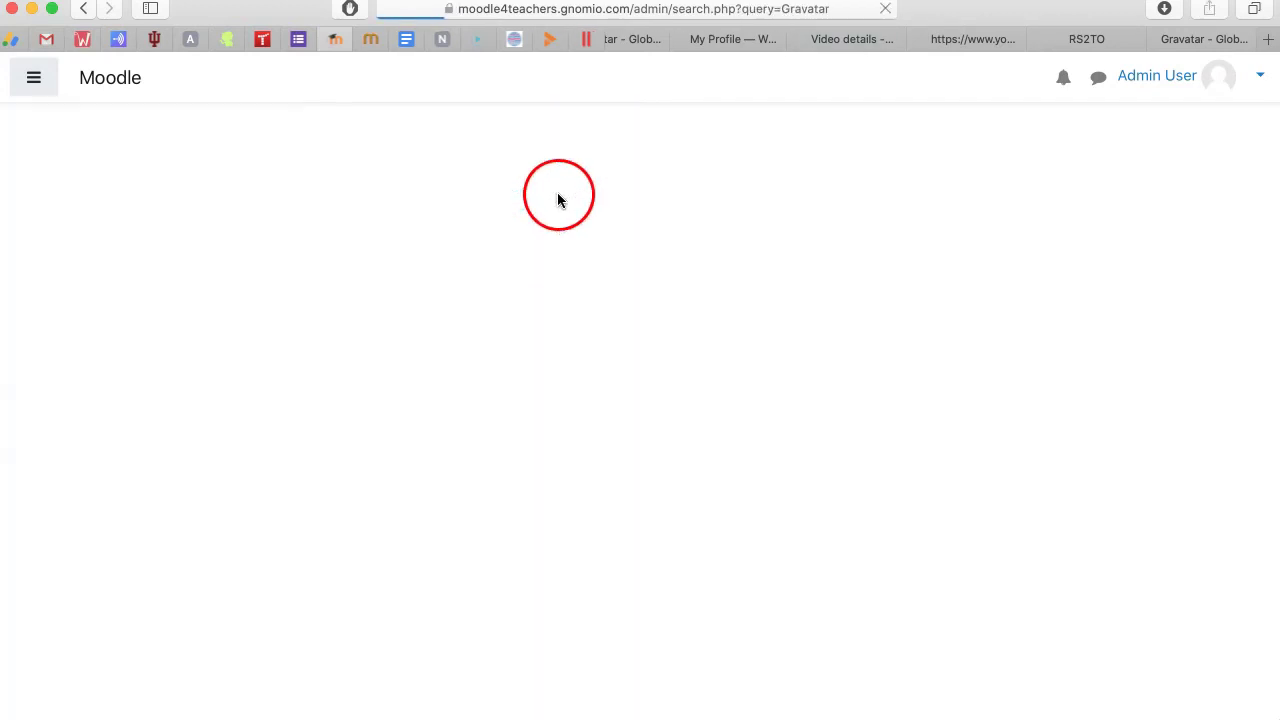
# Step: Enable Gravatar in the user policies, save the changes and check the admin account's picture
pyautogui.scroll(-3, 474, 463)
pyautogui.scroll(-7, 481, 478)
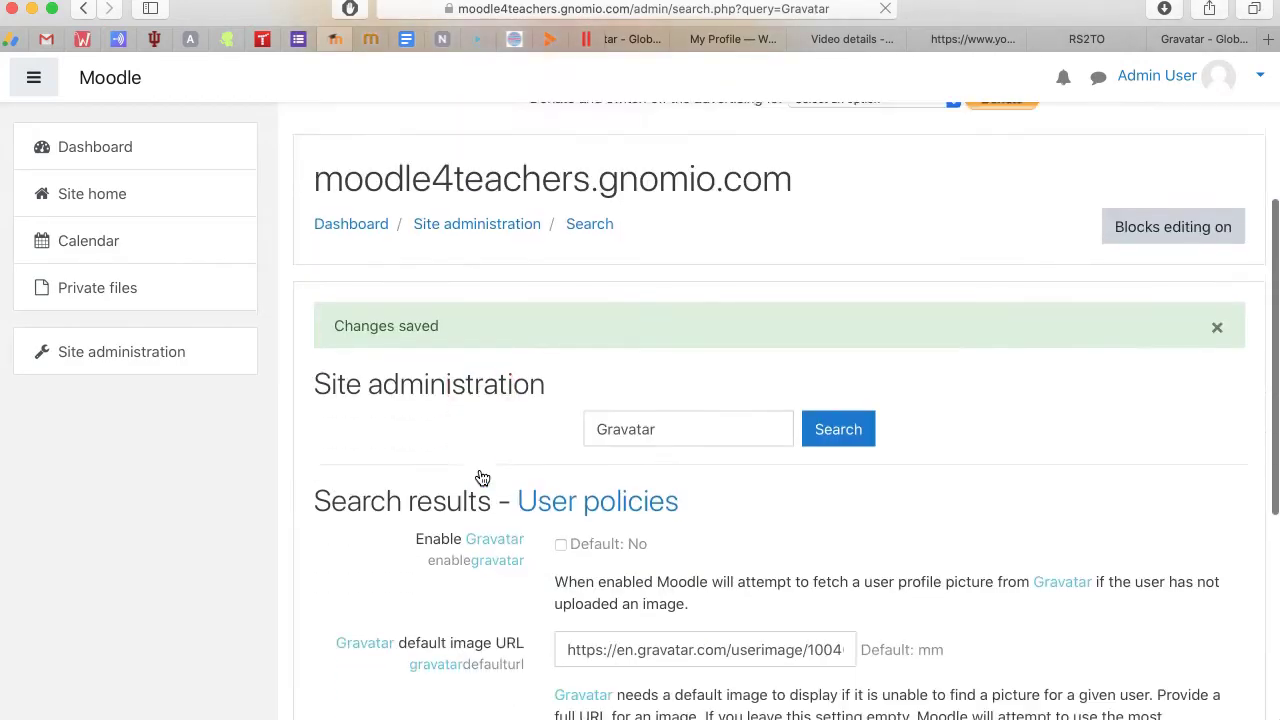
pyautogui.click(561, 362)
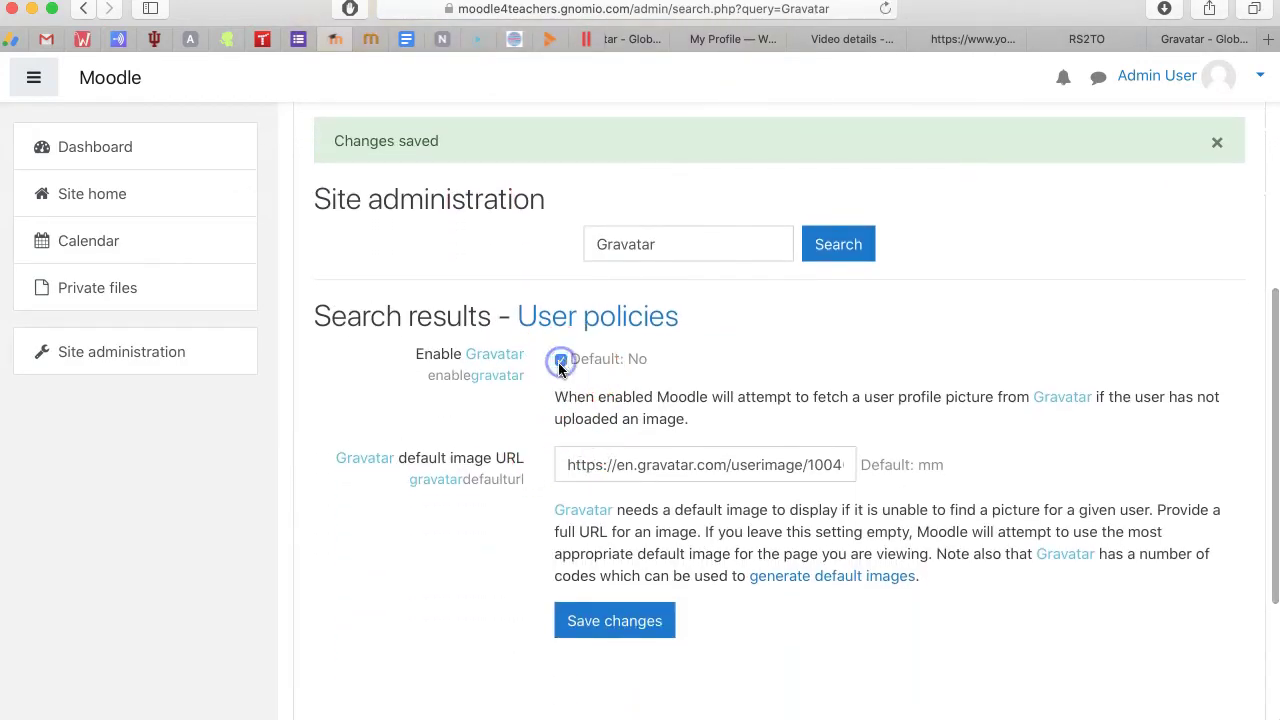
pyautogui.scroll(-3, 547, 395)
pyautogui.click(611, 502)
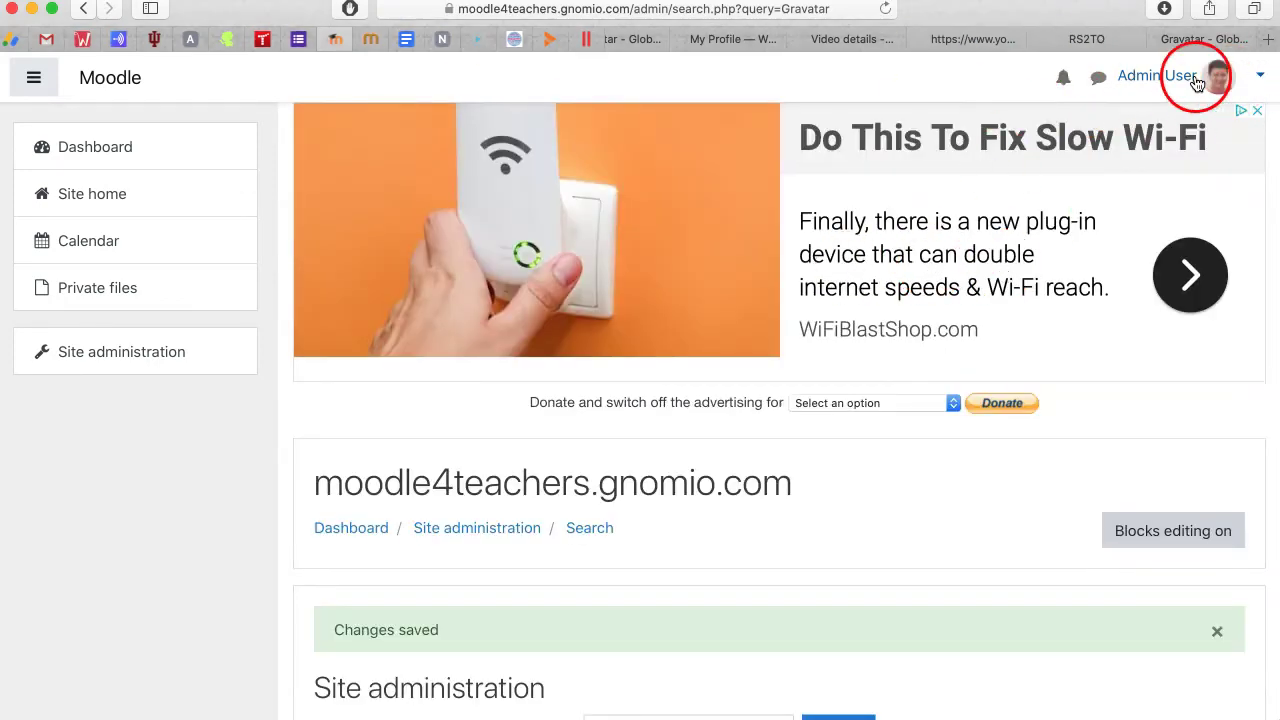
pyautogui.scroll(-1, 1065, 110)
pyautogui.scroll(-4, 968, 238)
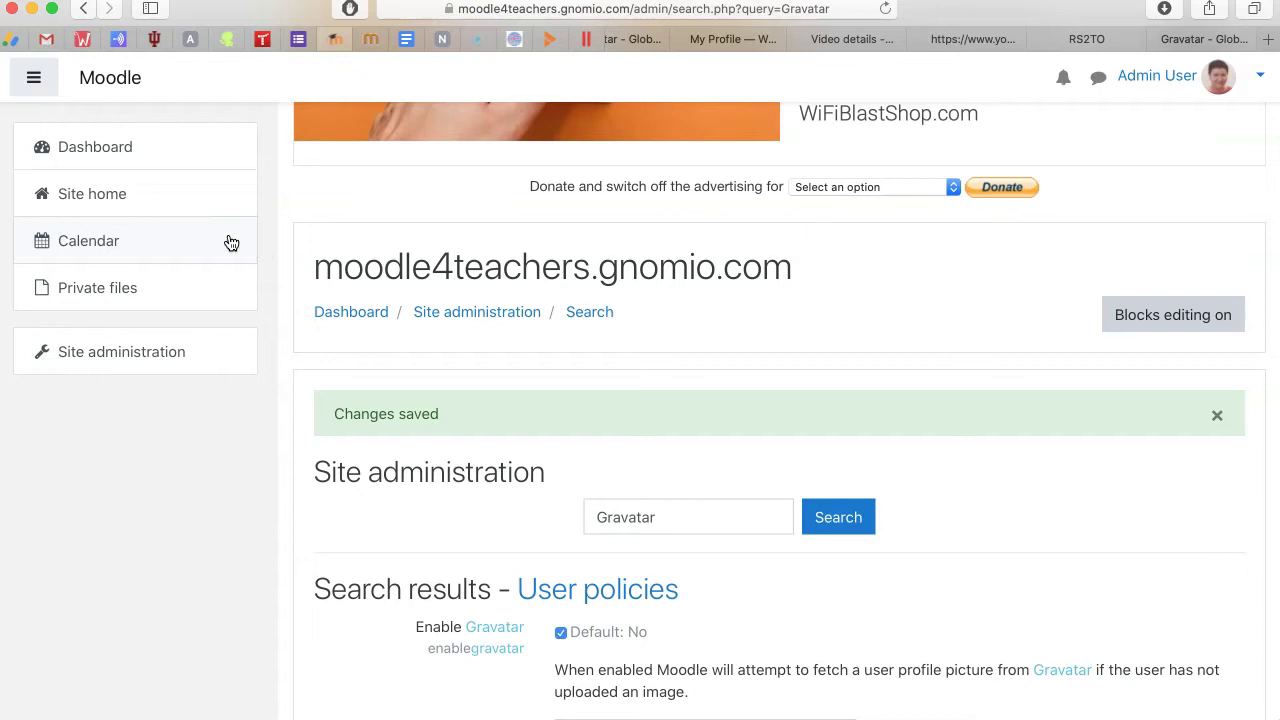
# Step: Switch to the Gravatar site and pick the Moodle Teacher word cloud as the new image, leaving the choice unconfirmed
pyautogui.click(1195, 40)
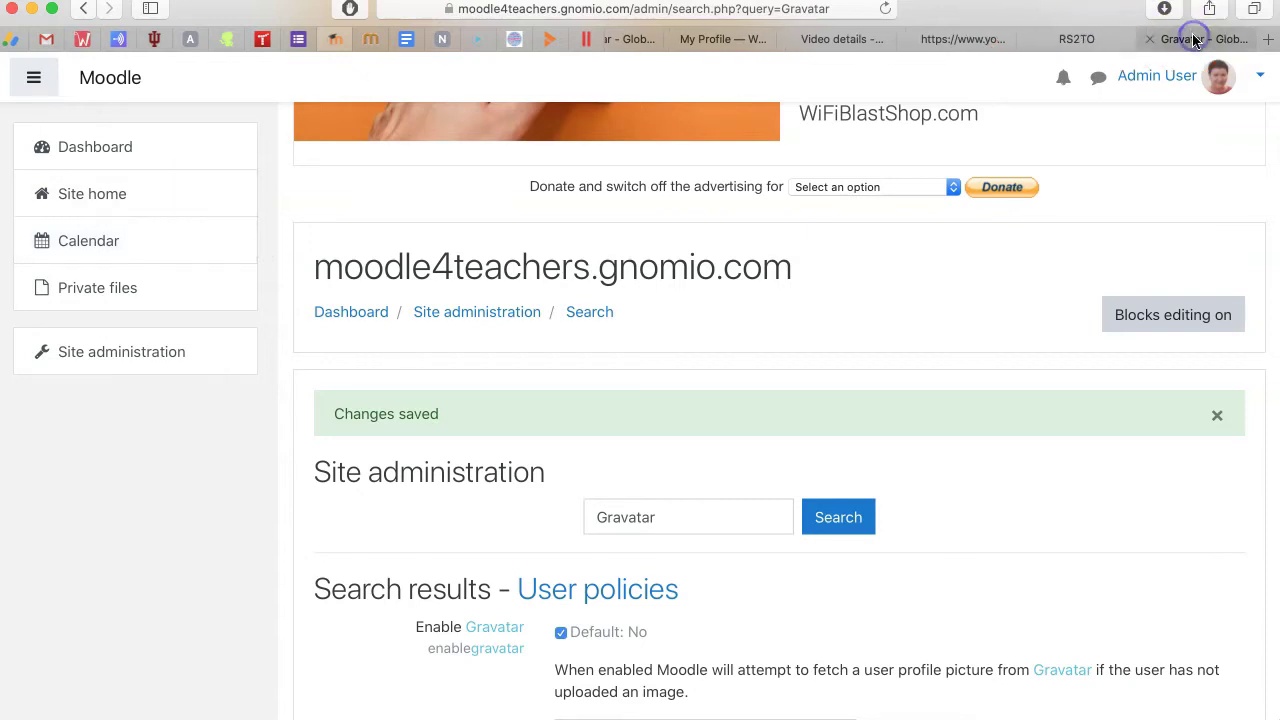
pyautogui.click(1192, 40)
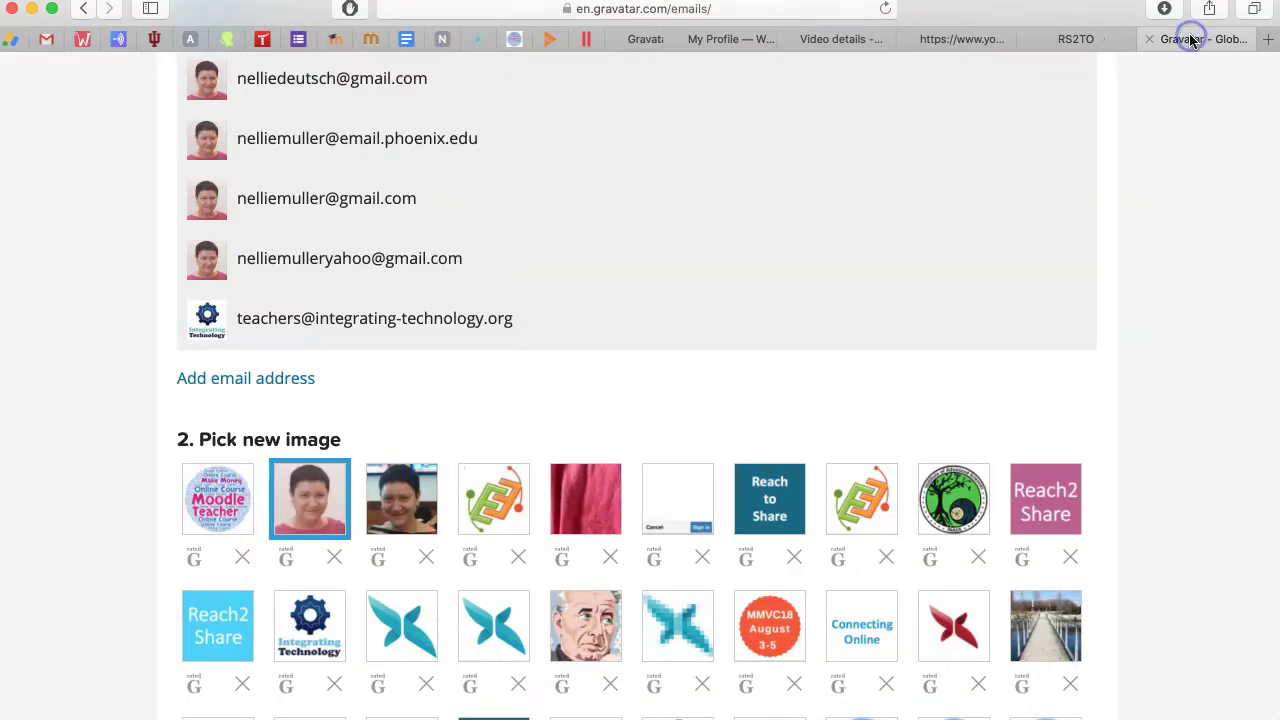
pyautogui.click(220, 505)
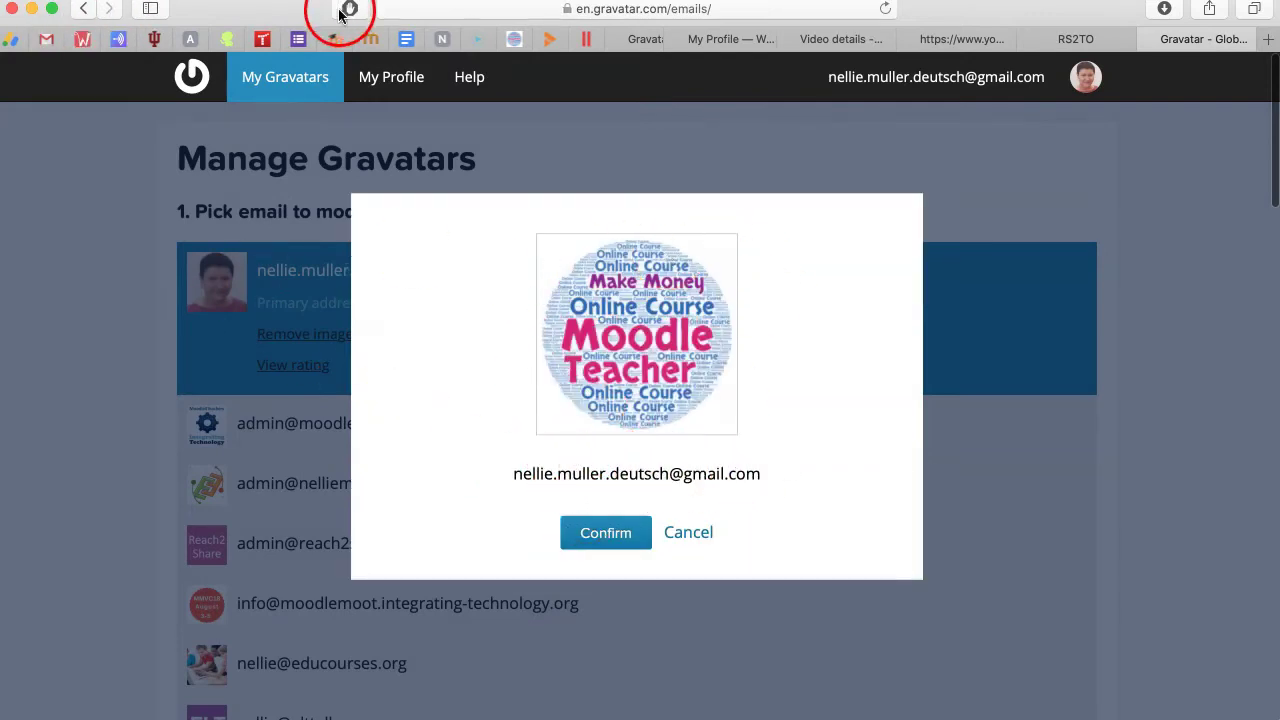
# Step: Return to the Moodle site and save the Gravatar user policy settings again
pyautogui.click(334, 39)
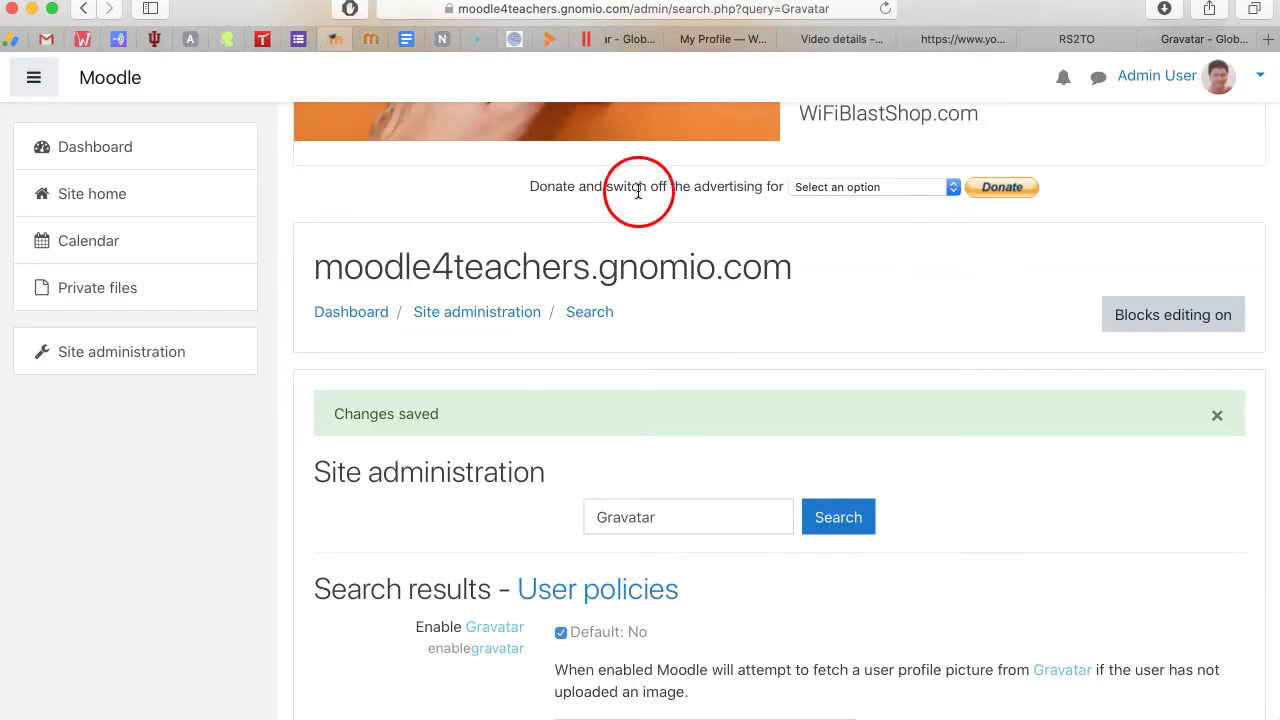
pyautogui.scroll(2, 638, 190)
pyautogui.scroll(-4, 414, 229)
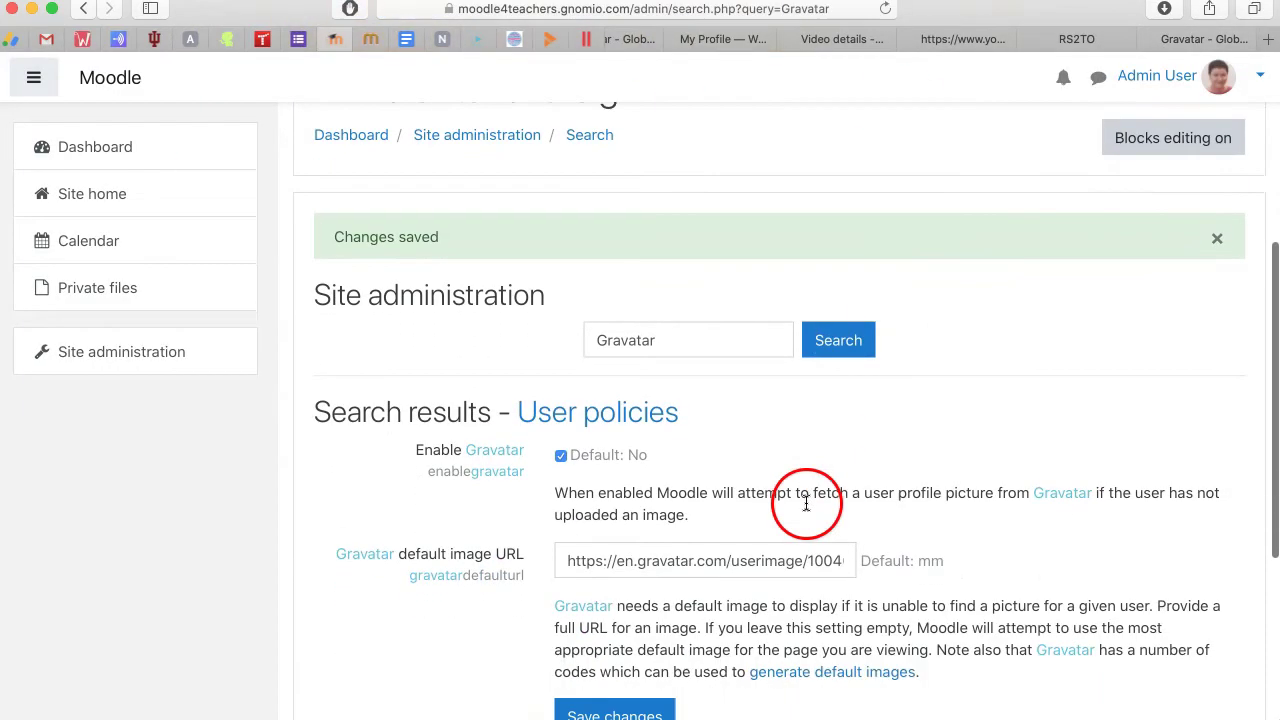
pyautogui.scroll(-4, 760, 490)
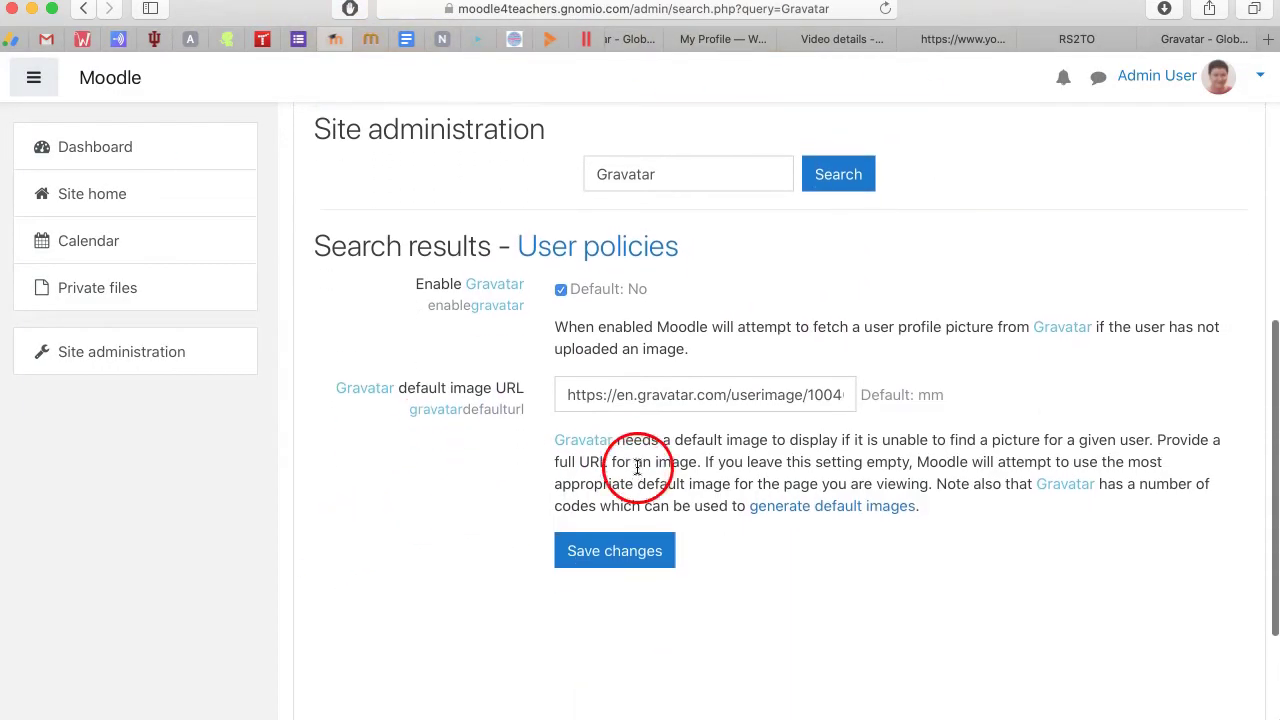
pyautogui.click(617, 530)
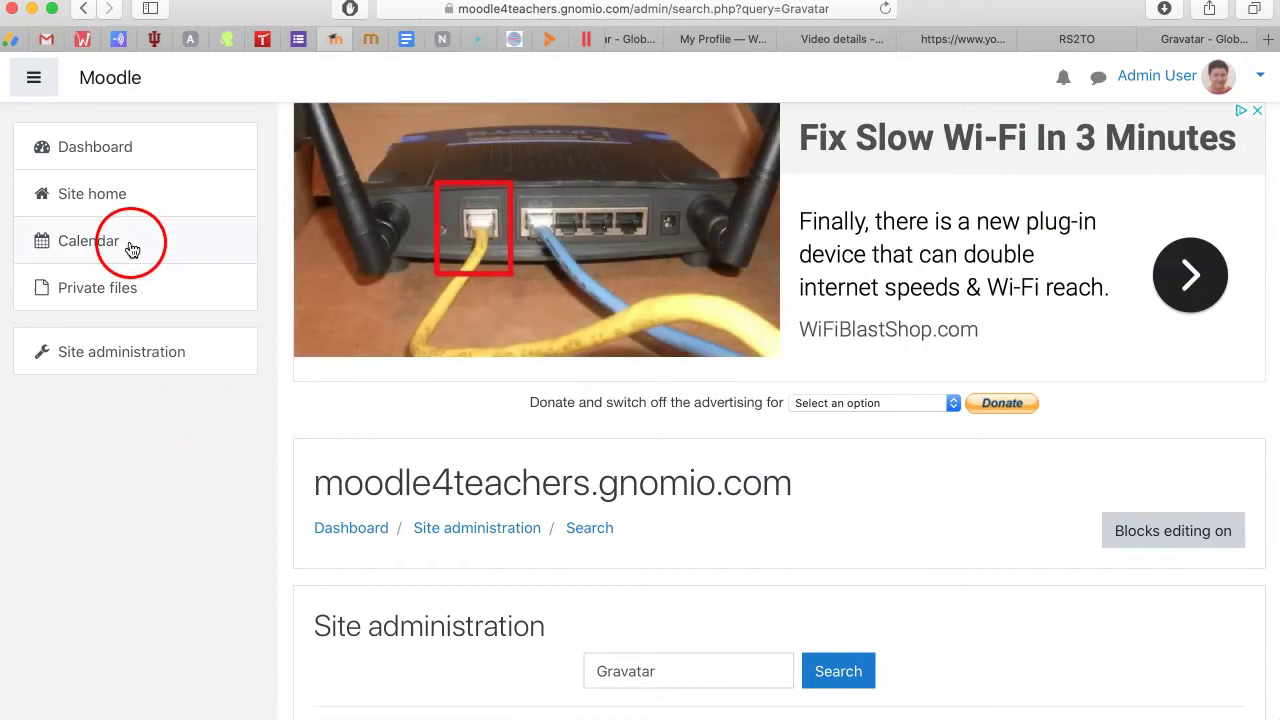
# Step: Open the Moodle site administration overview and look through its setting categories
pyautogui.click(139, 357)
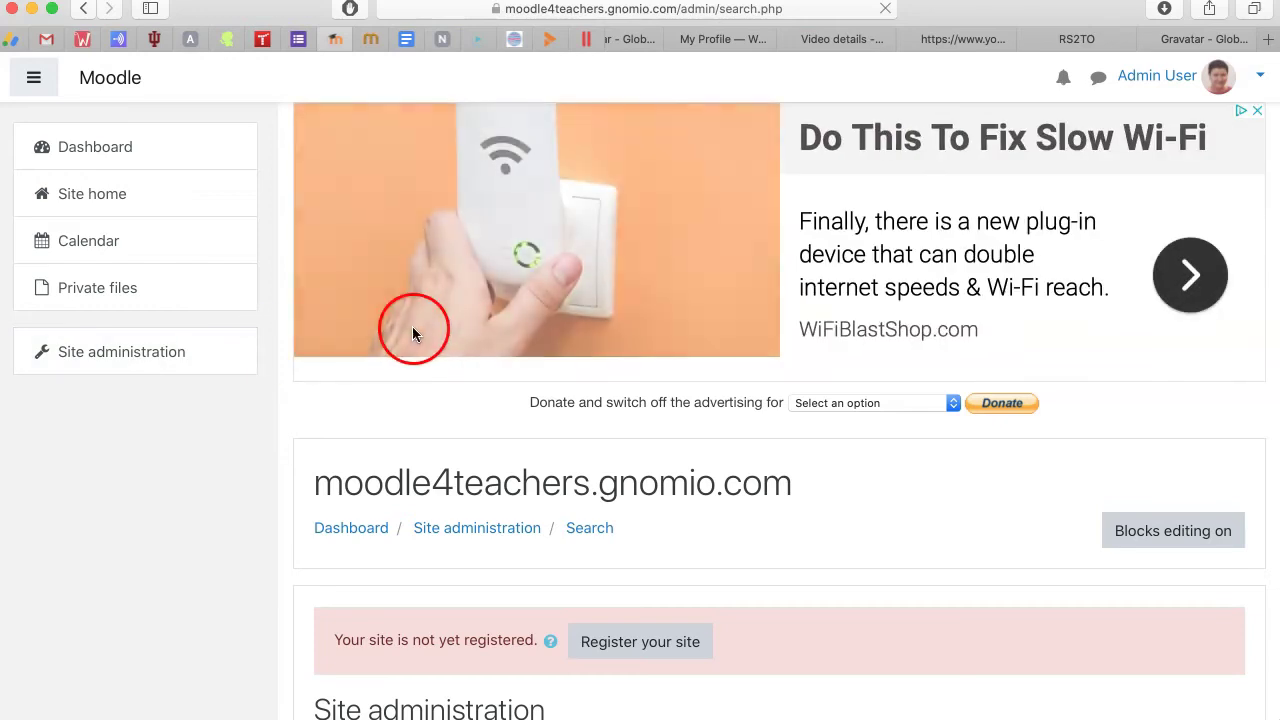
pyautogui.scroll(-4, 414, 334)
pyautogui.scroll(-3, 363, 340)
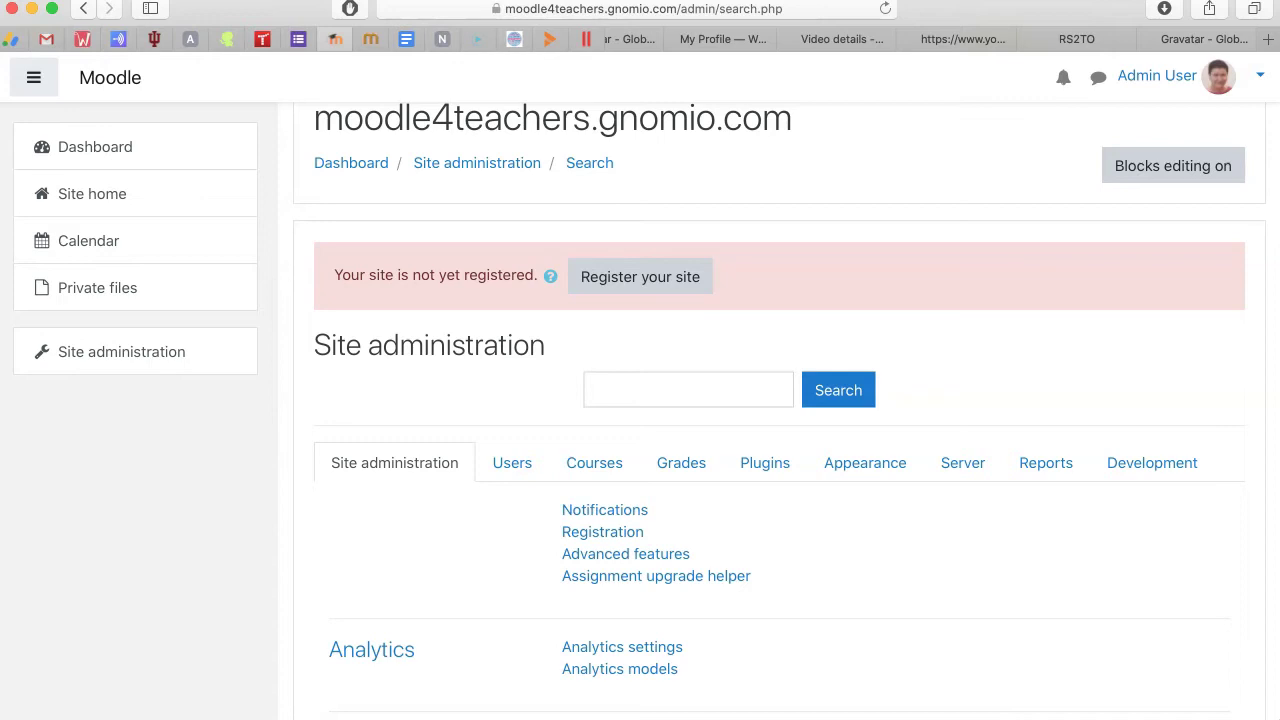
pyautogui.scroll(-2, 560, 420)
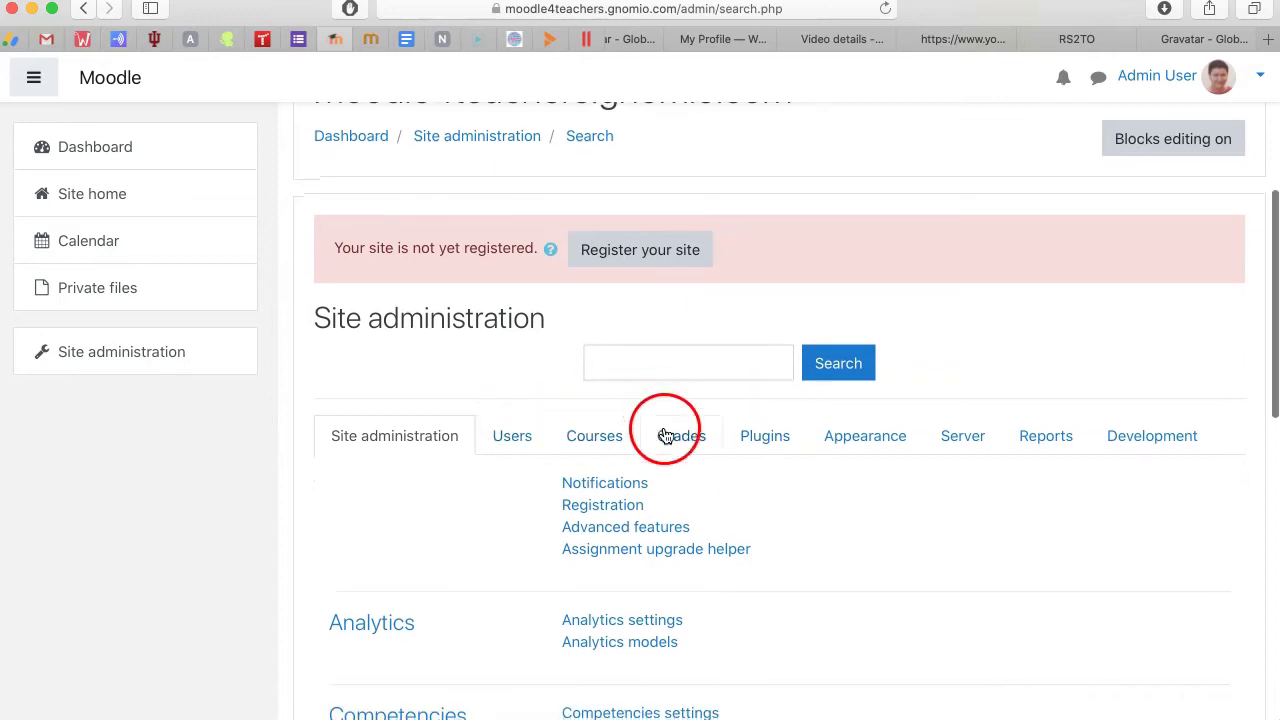
pyautogui.click(819, 430)
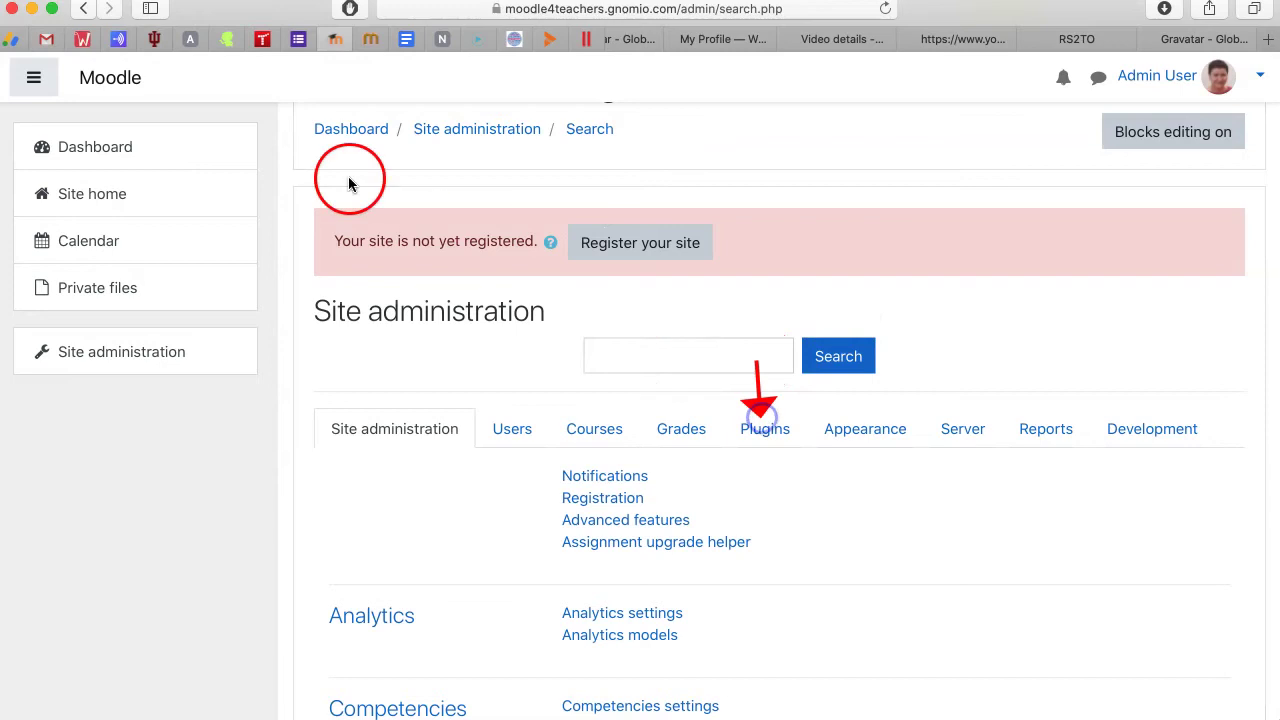
pyautogui.scroll(-2, 449, 286)
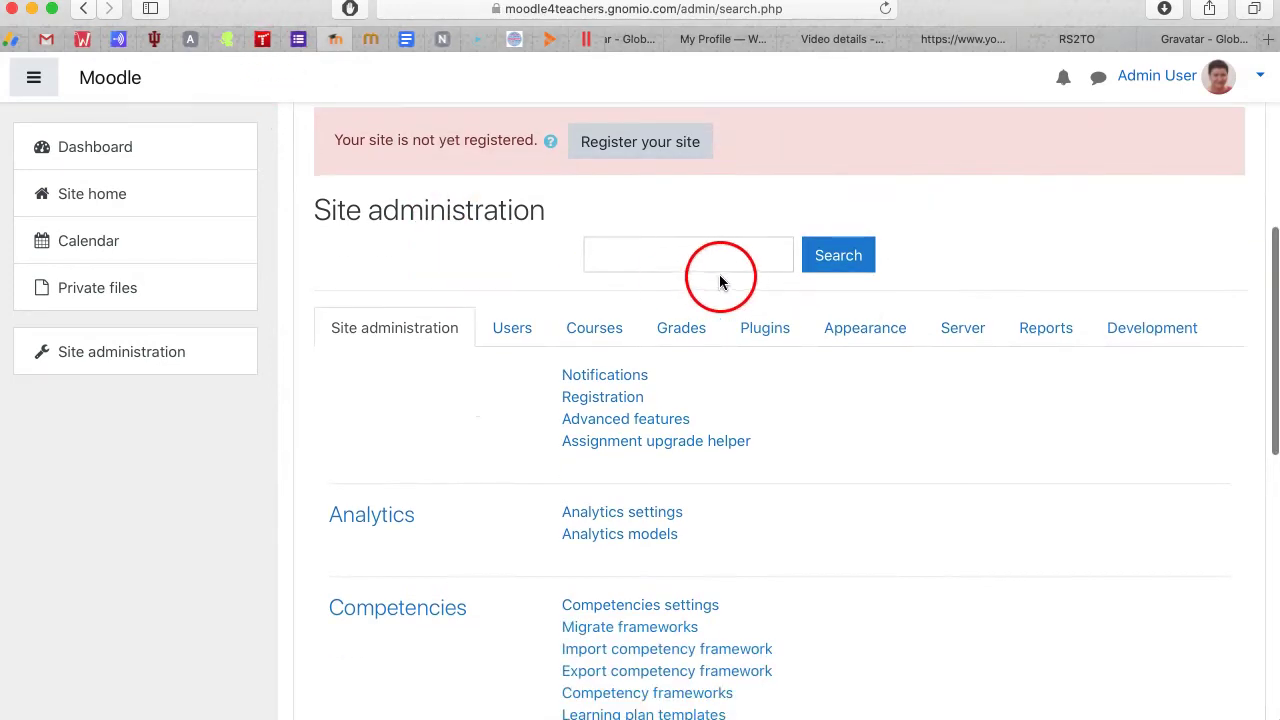
# Step: Show the plugin settings and examine the activity modules, admin tools, authentication and availability restriction entries
pyautogui.click(764, 328)
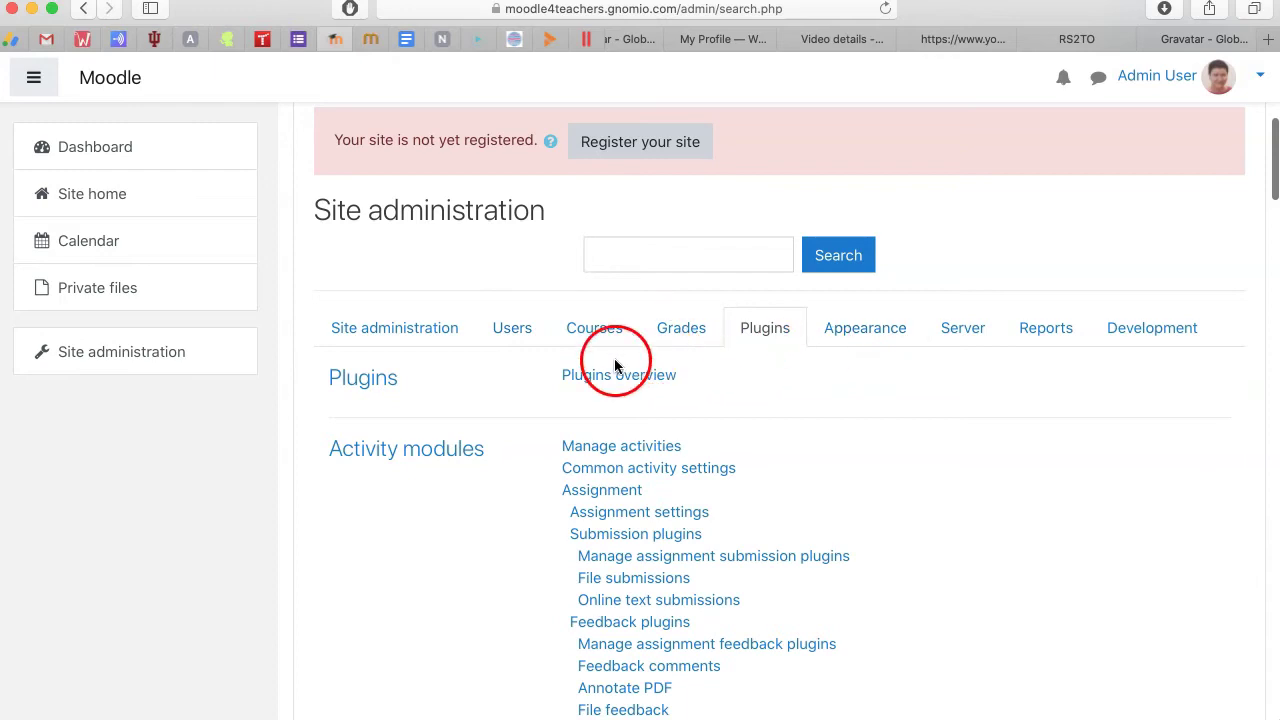
pyautogui.scroll(-2, 517, 386)
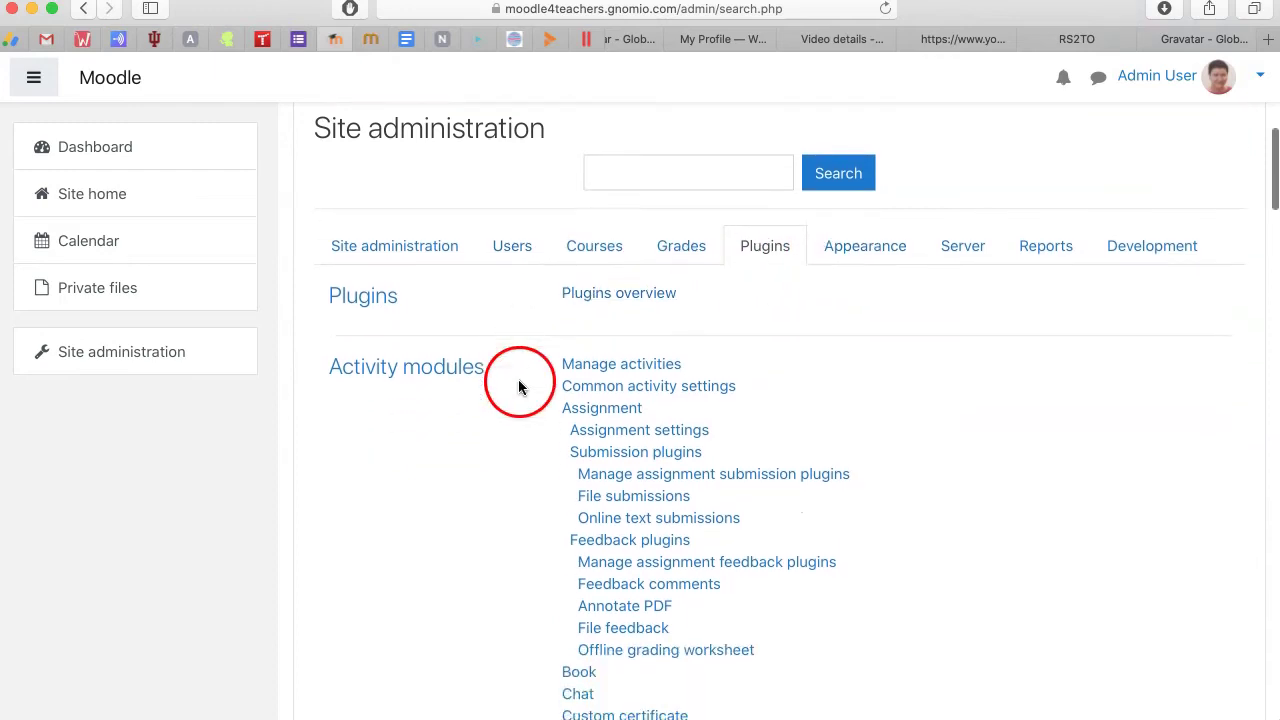
pyautogui.scroll(-3, 555, 370)
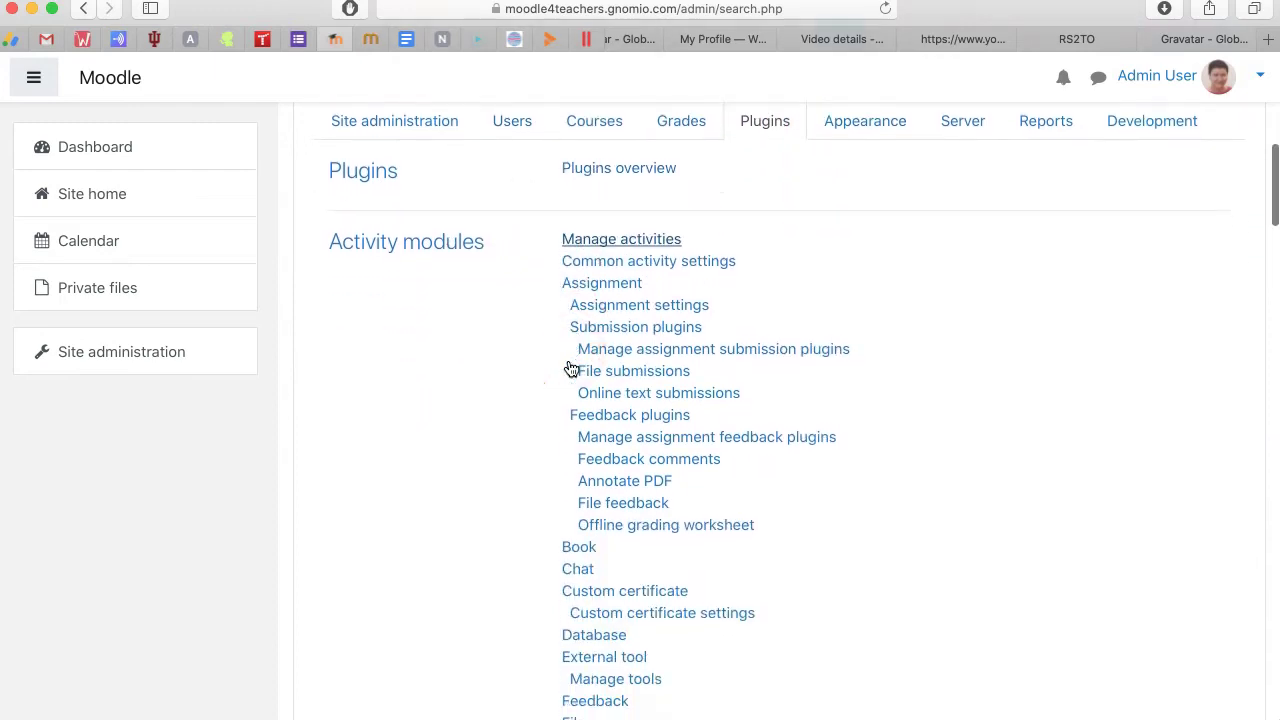
pyautogui.scroll(2, 620, 265)
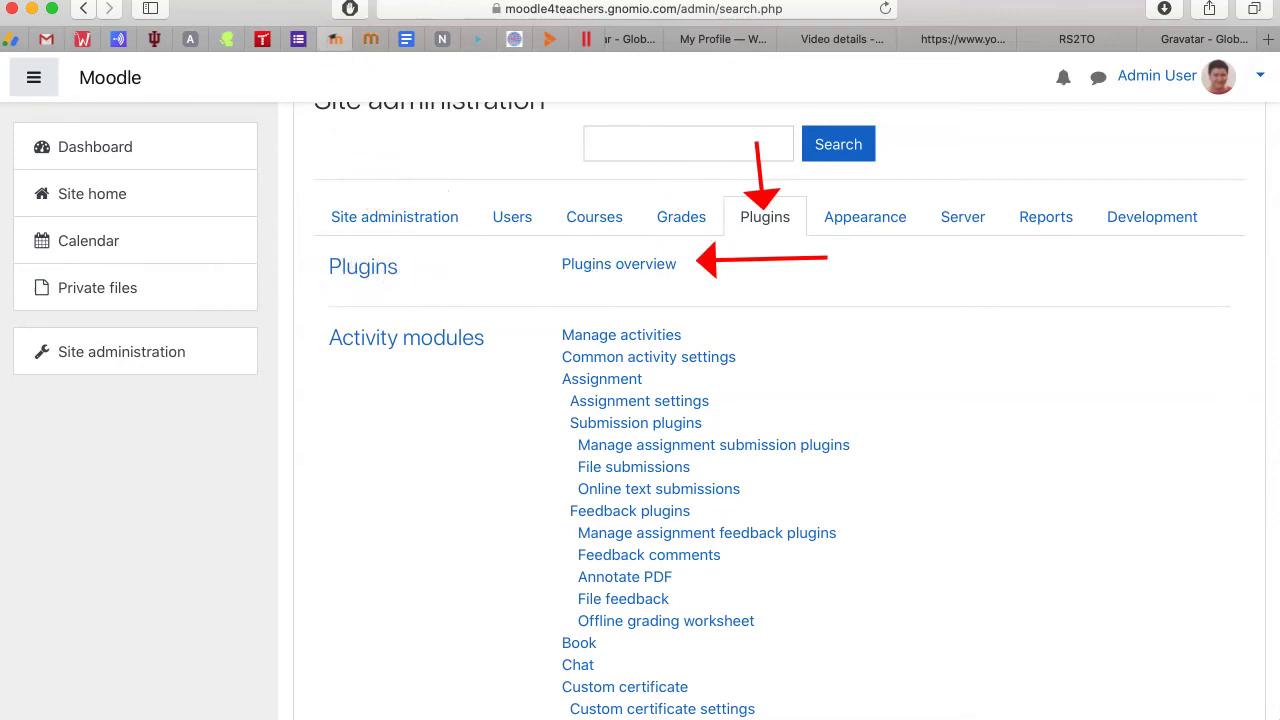
pyautogui.scroll(-7, 526, 349)
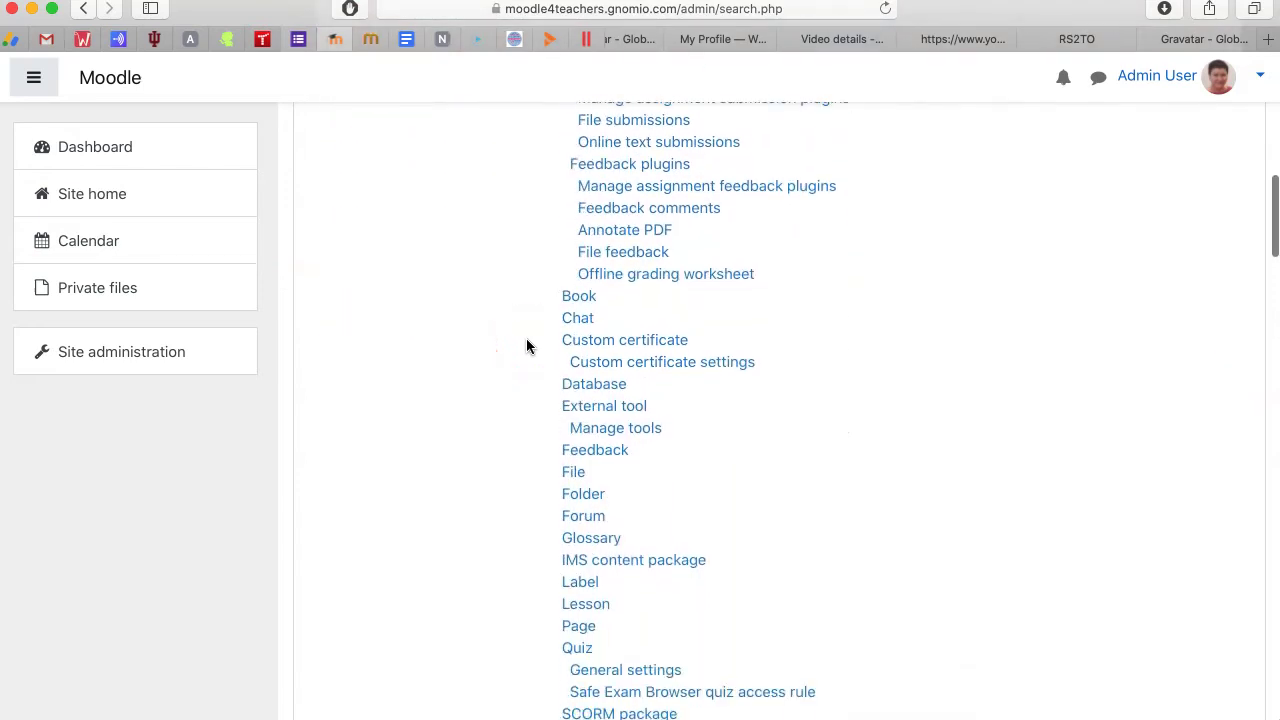
pyautogui.scroll(-4, 527, 347)
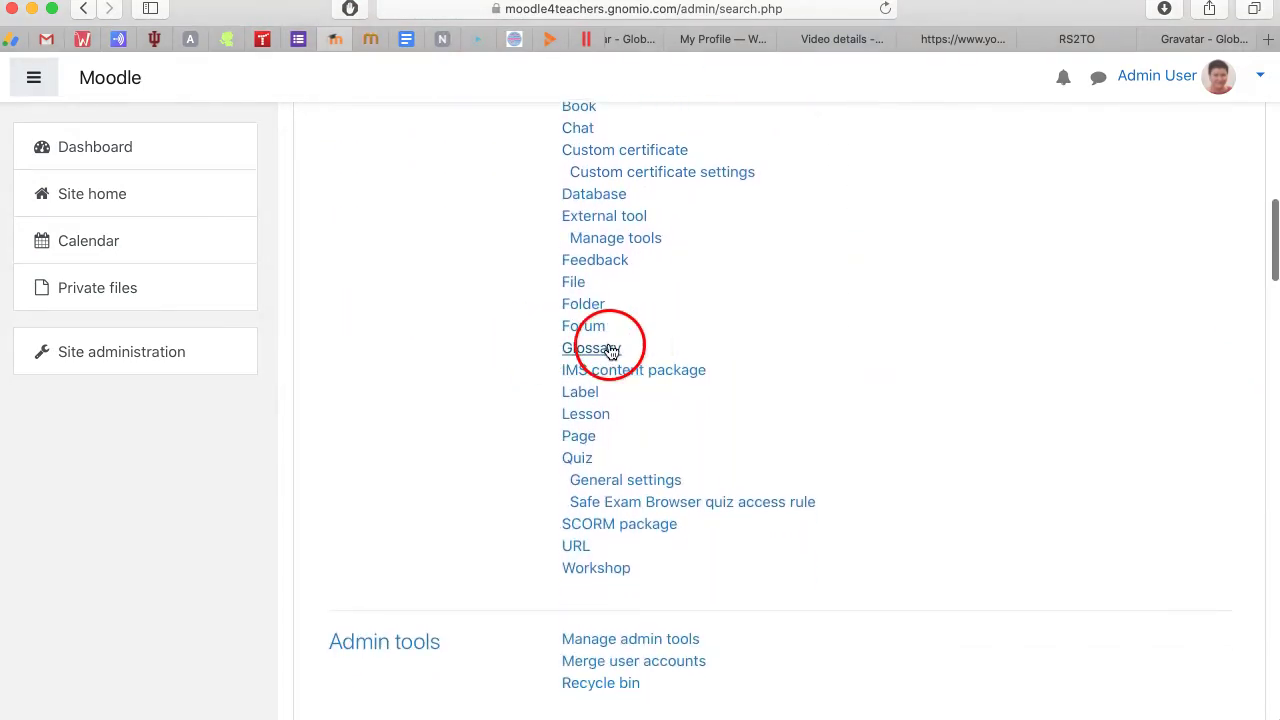
pyautogui.scroll(-6, 610, 350)
pyautogui.scroll(18, 610, 350)
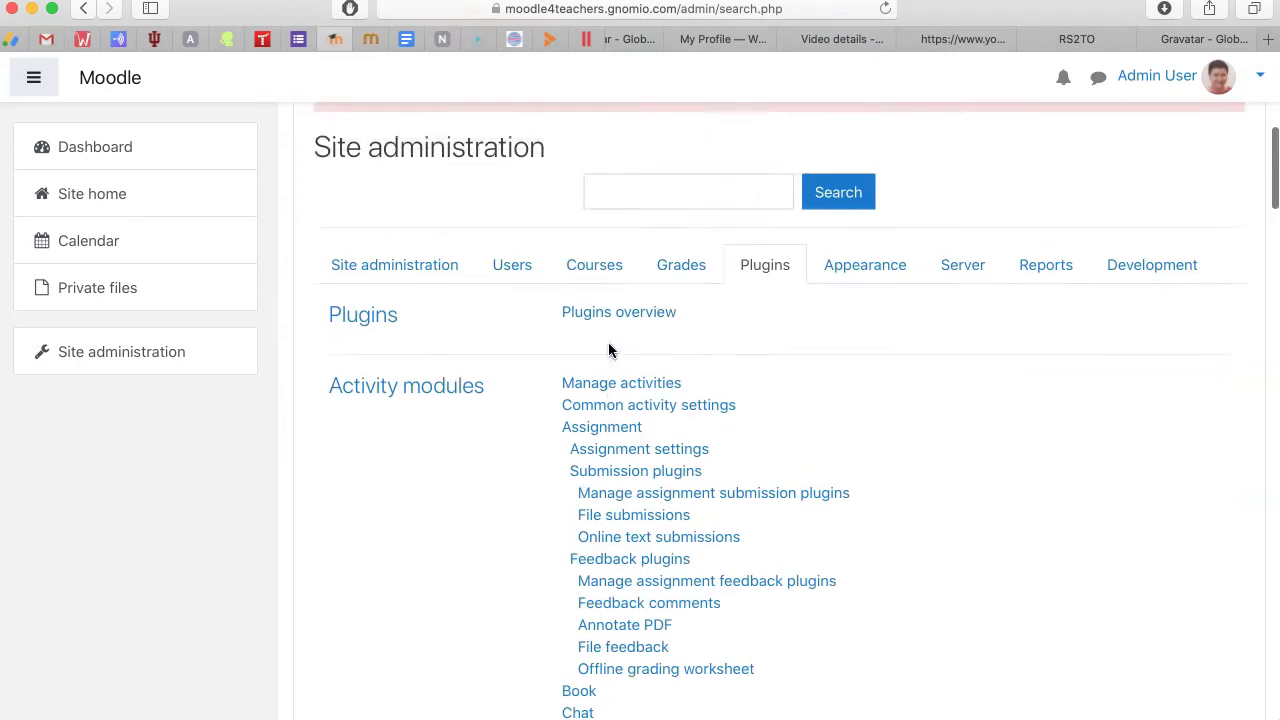
pyautogui.scroll(7, 608, 350)
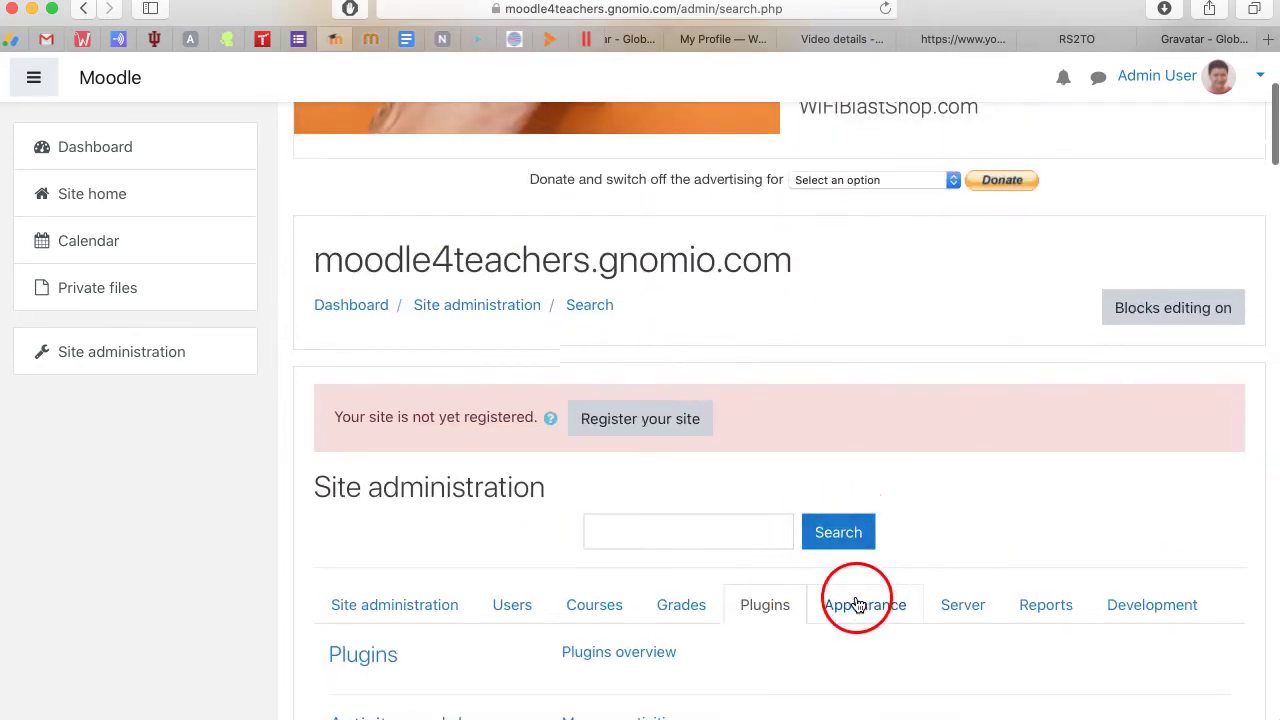
pyautogui.scroll(-20, 857, 604)
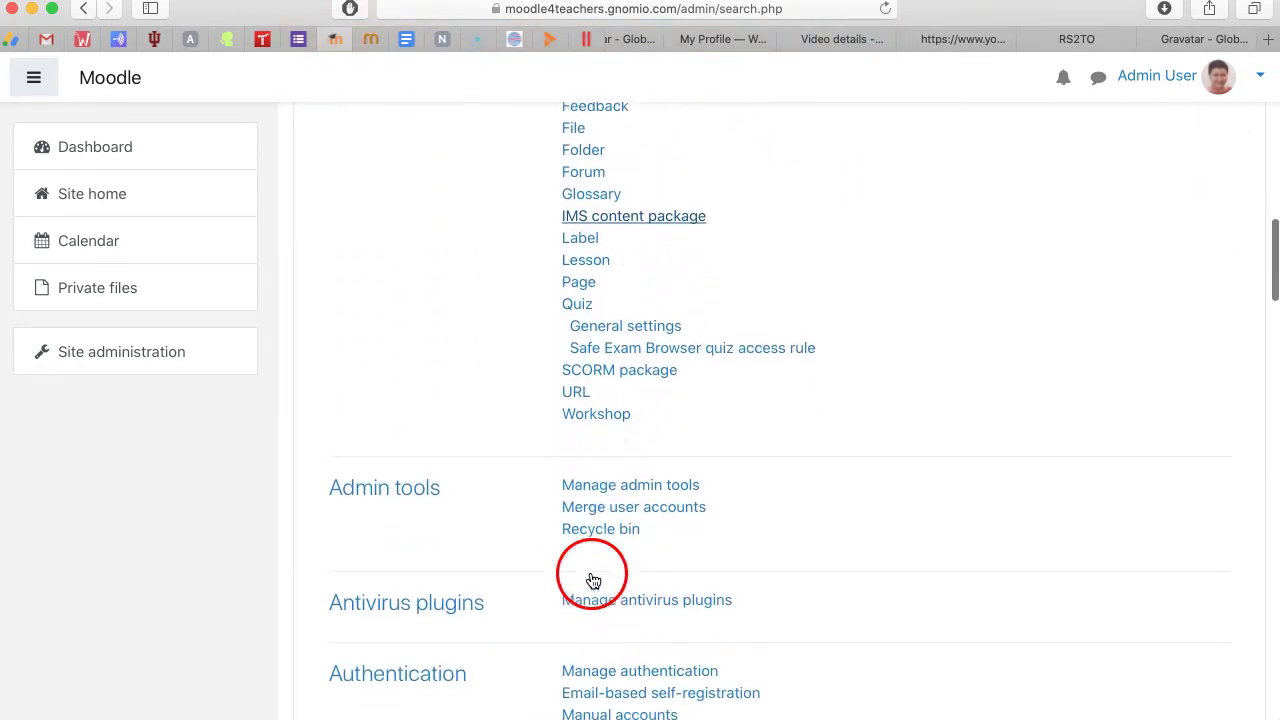
pyautogui.scroll(-3, 560, 580)
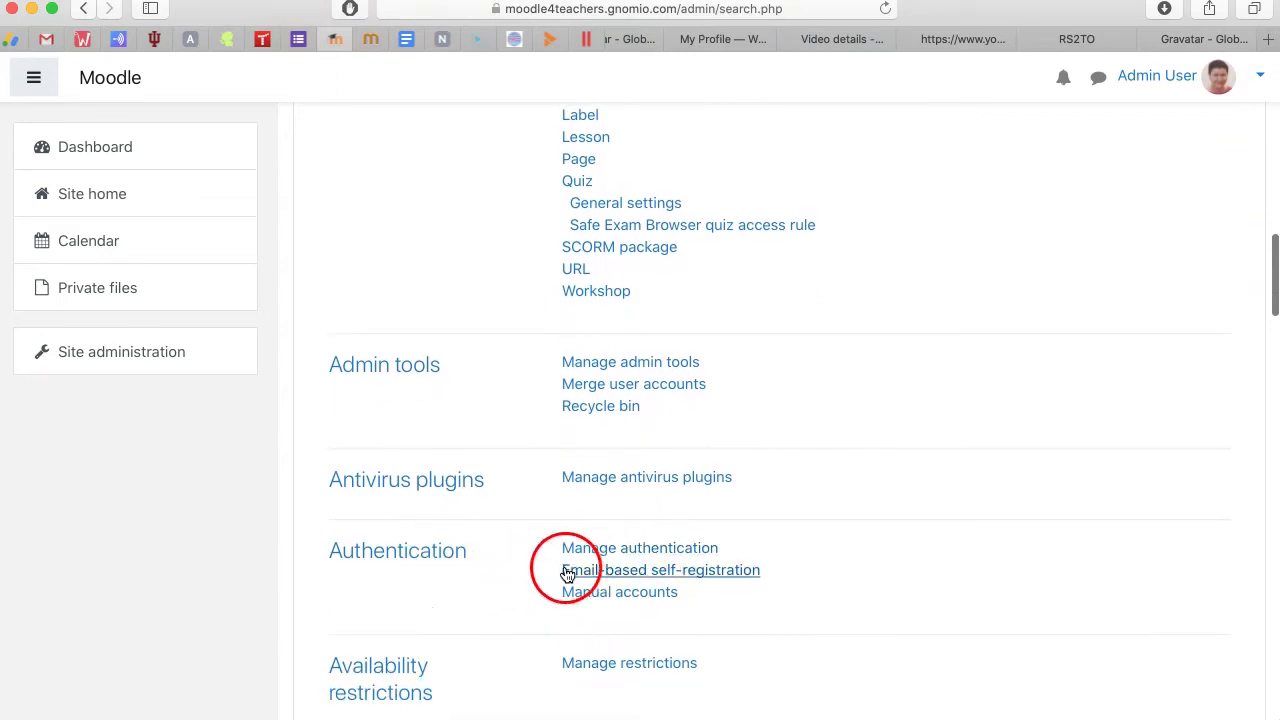
pyautogui.scroll(-3, 600, 565)
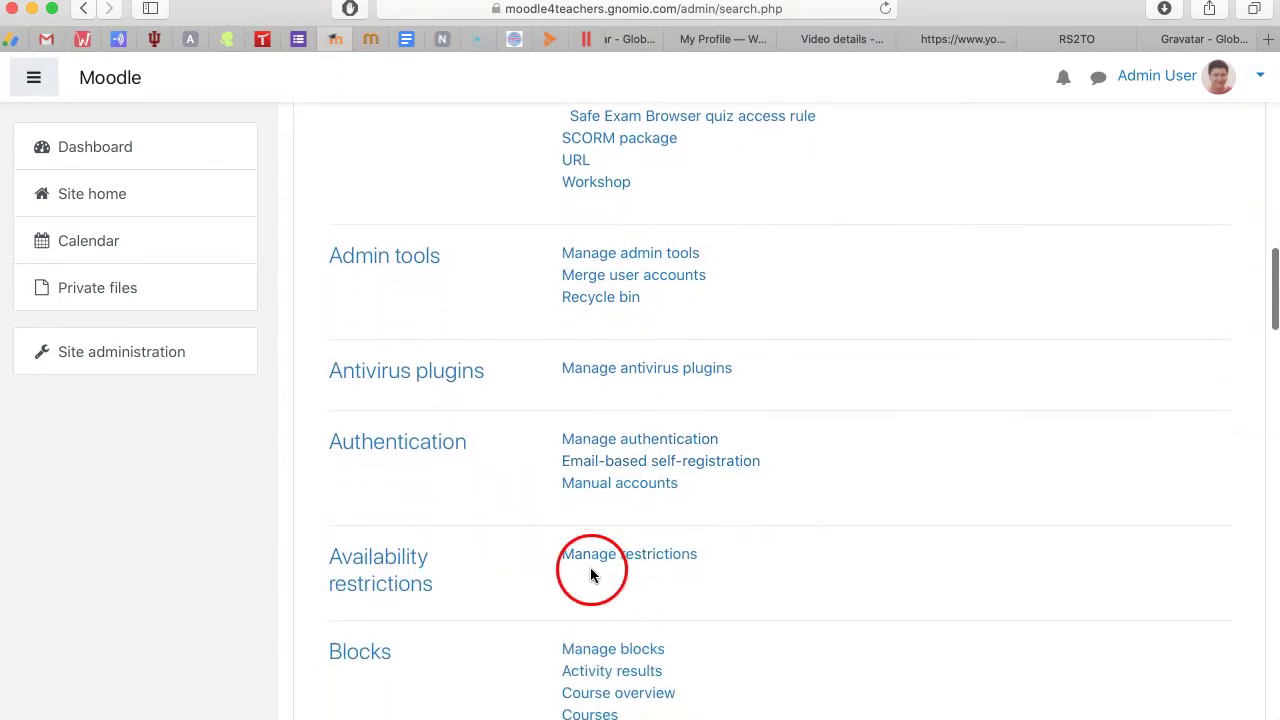
pyautogui.scroll(15, 686, 568)
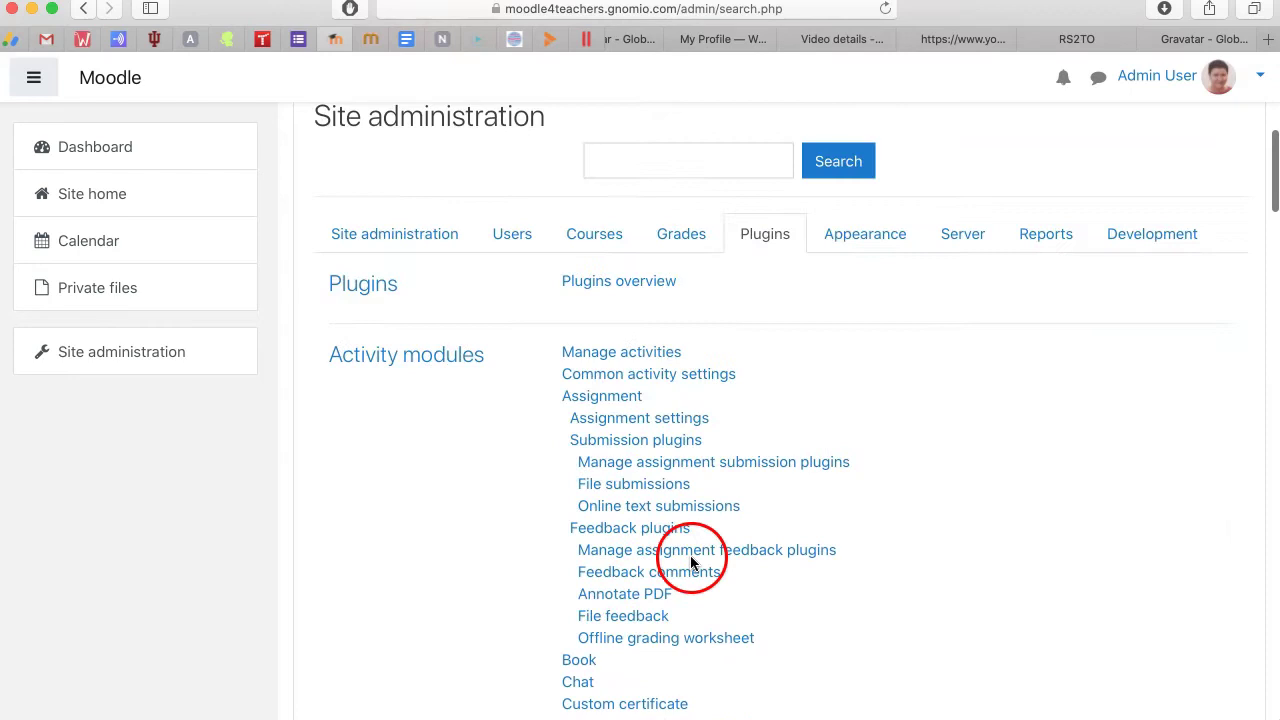
# Step: Show the appearance settings and examine the general options and the themes, including the Adaptable theme's entries
pyautogui.click(863, 305)
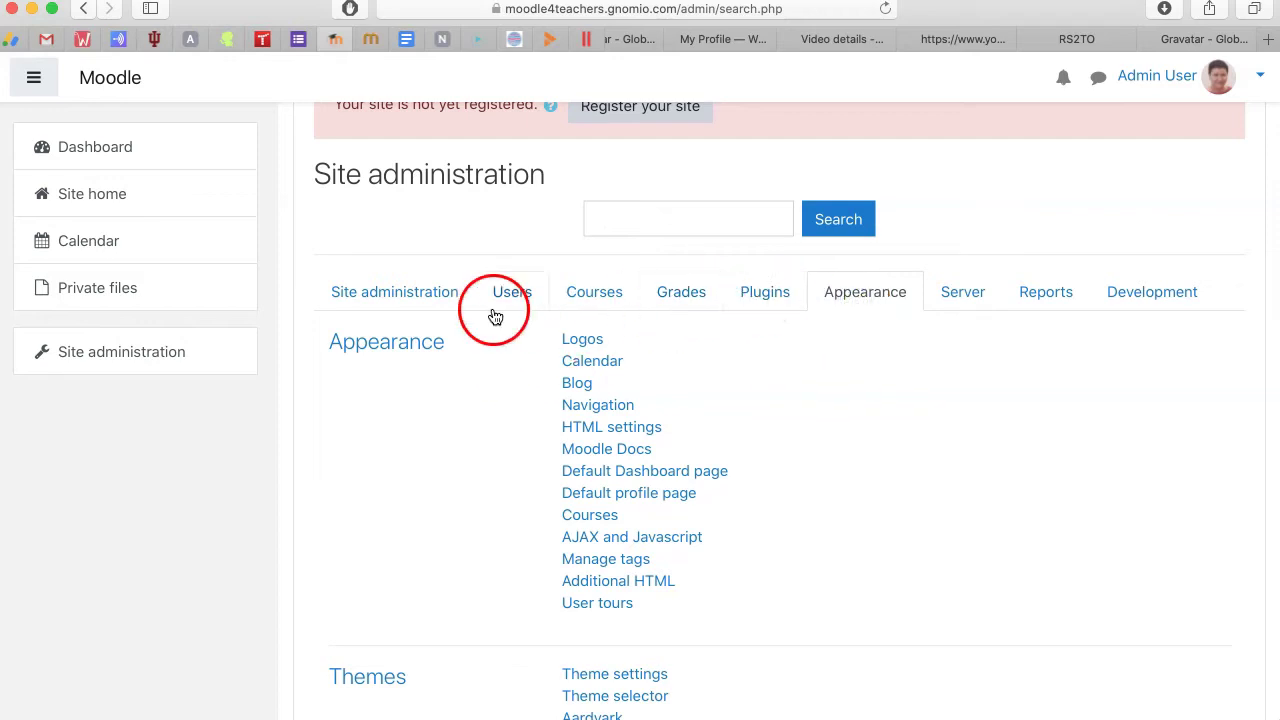
pyautogui.click(859, 300)
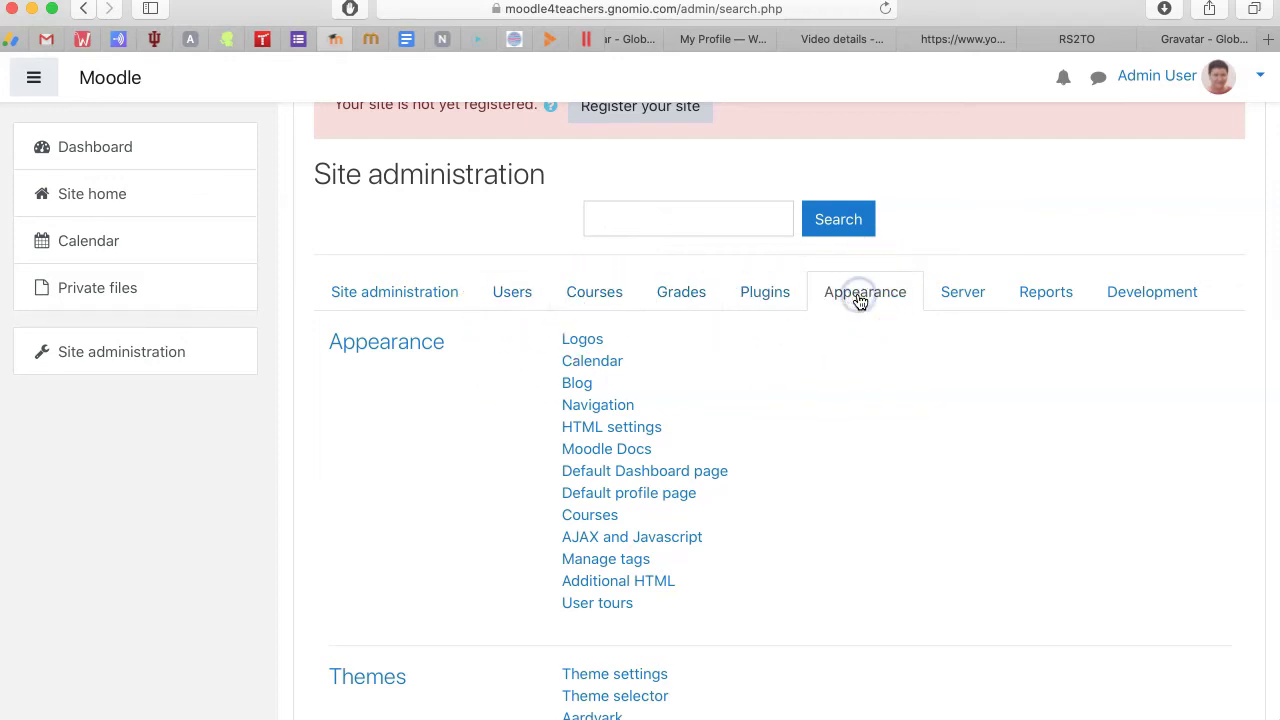
pyautogui.scroll(-3, 600, 285)
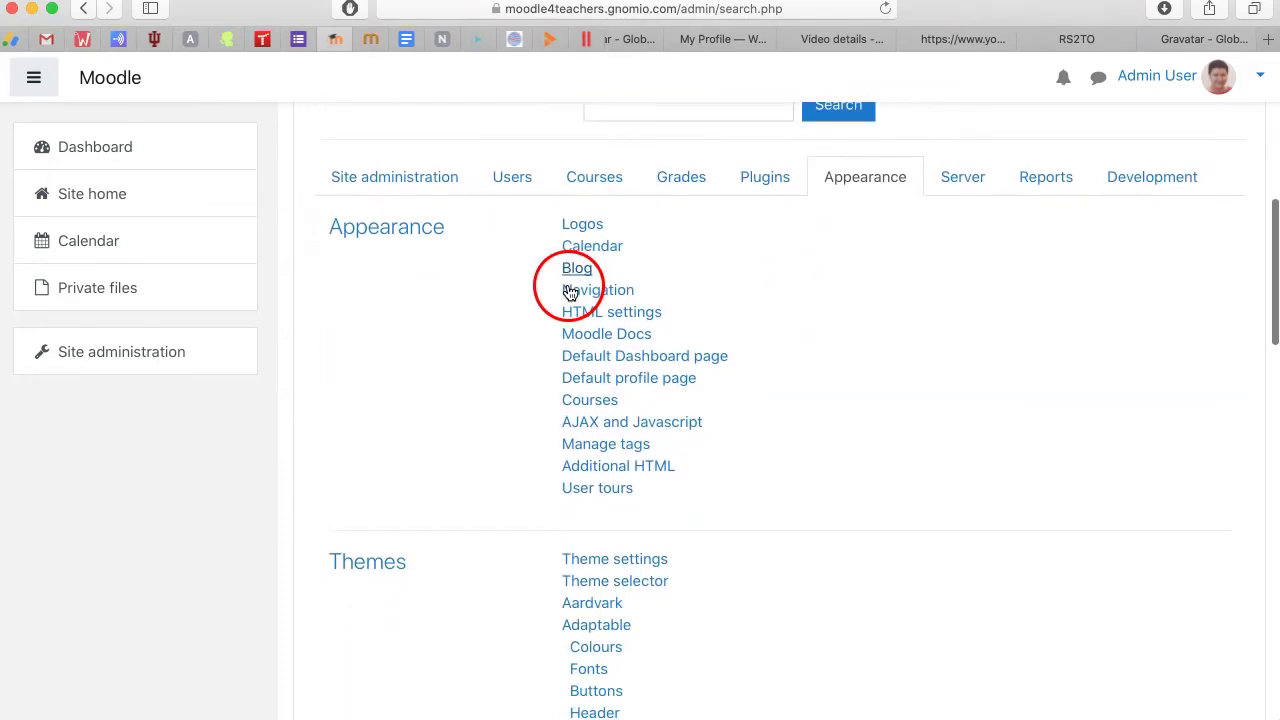
pyautogui.scroll(-2, 440, 420)
pyautogui.scroll(-2, 624, 414)
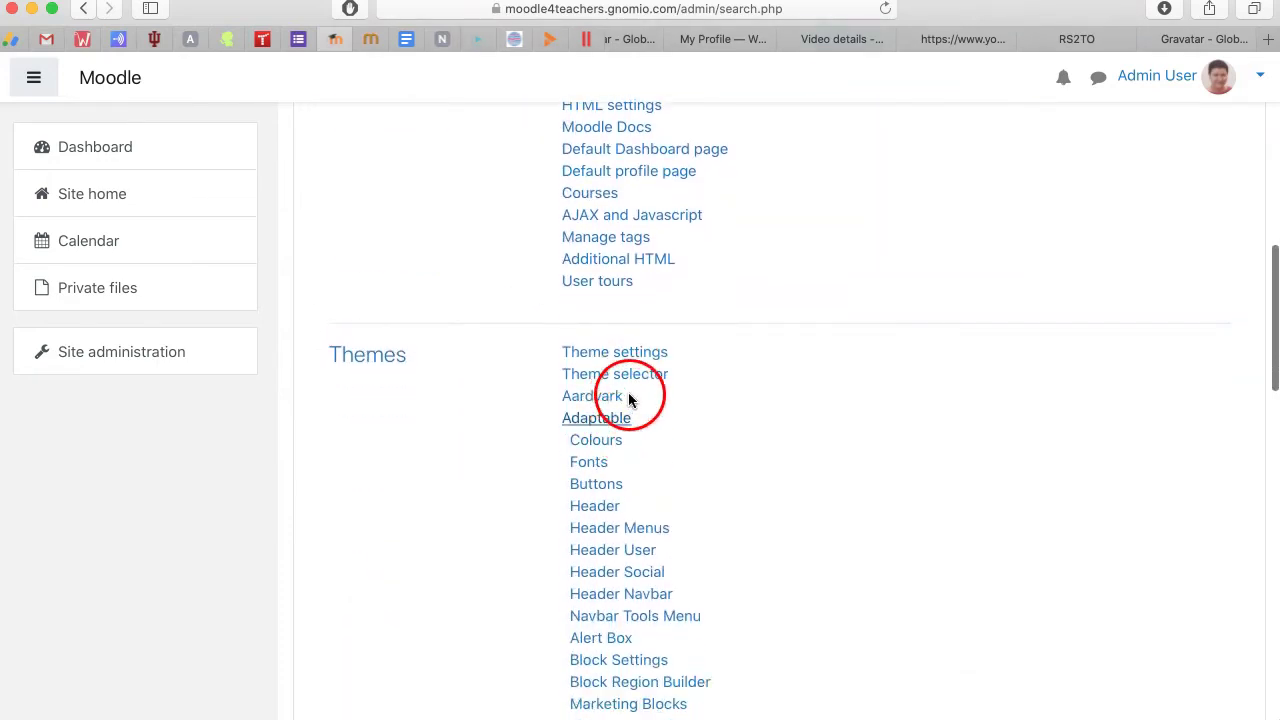
pyautogui.scroll(-1, 620, 388)
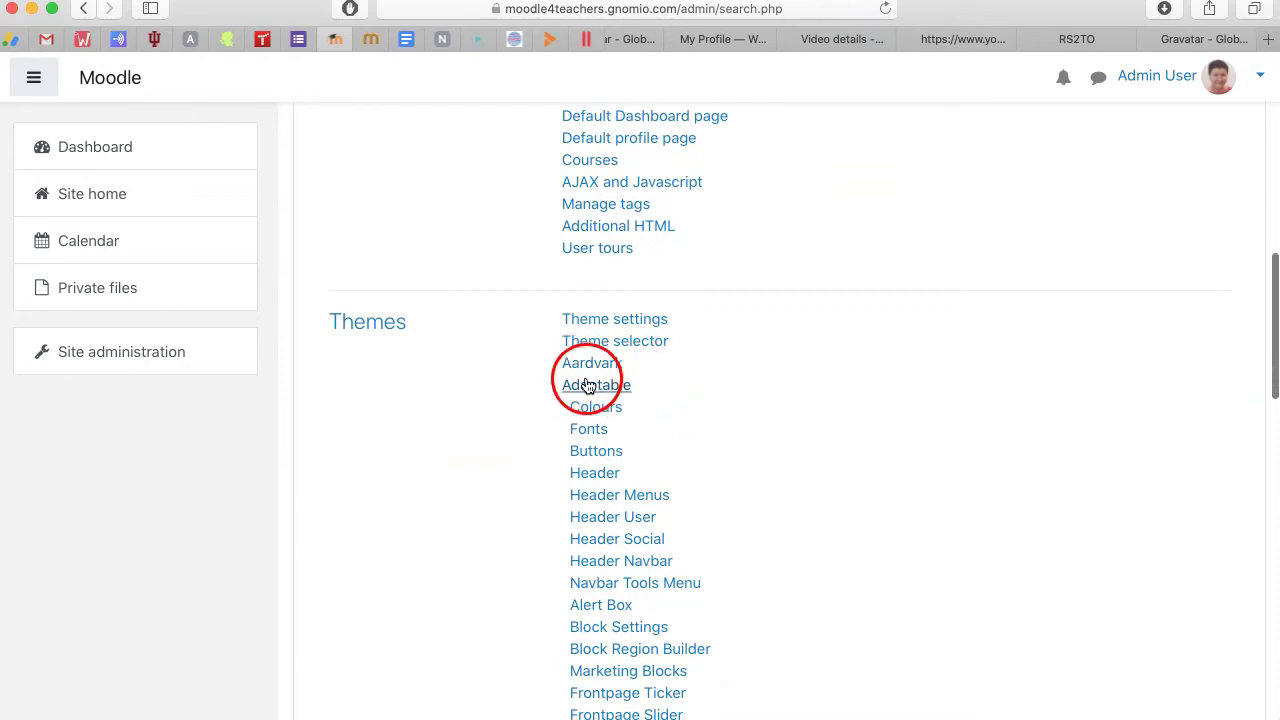
pyautogui.scroll(-3, 600, 378)
pyautogui.scroll(-5, 597, 316)
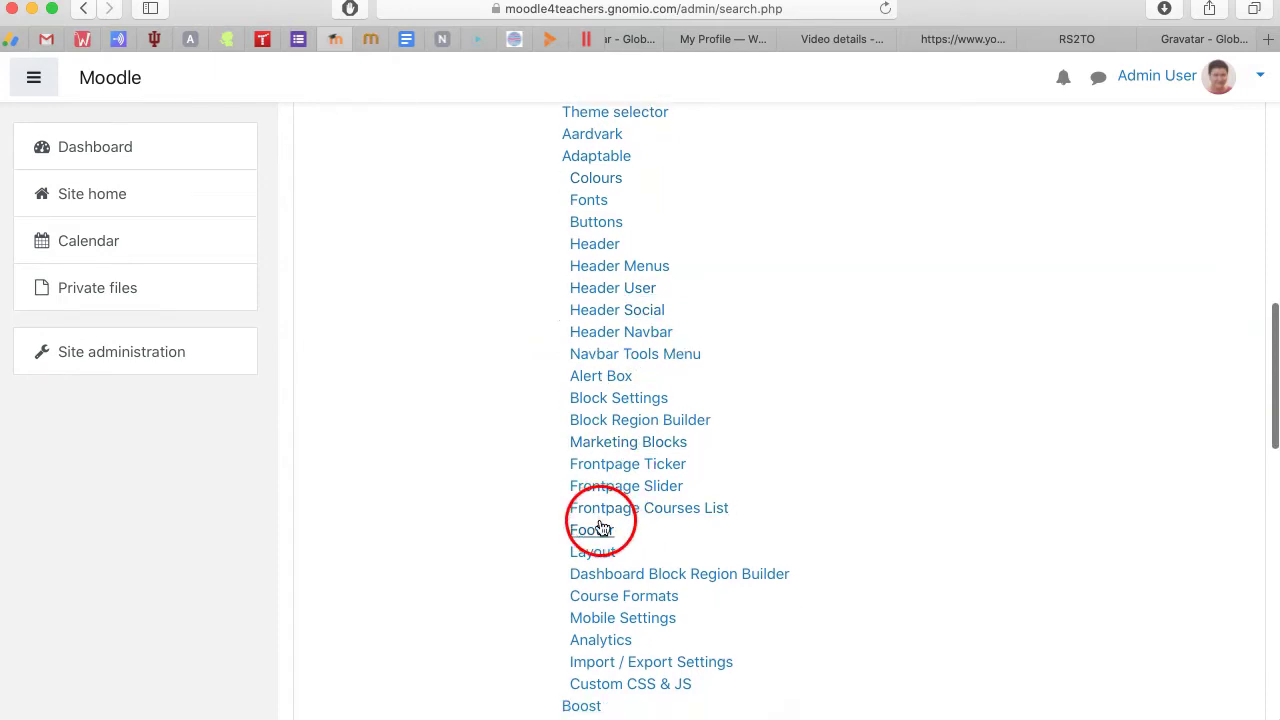
pyautogui.scroll(-2, 645, 540)
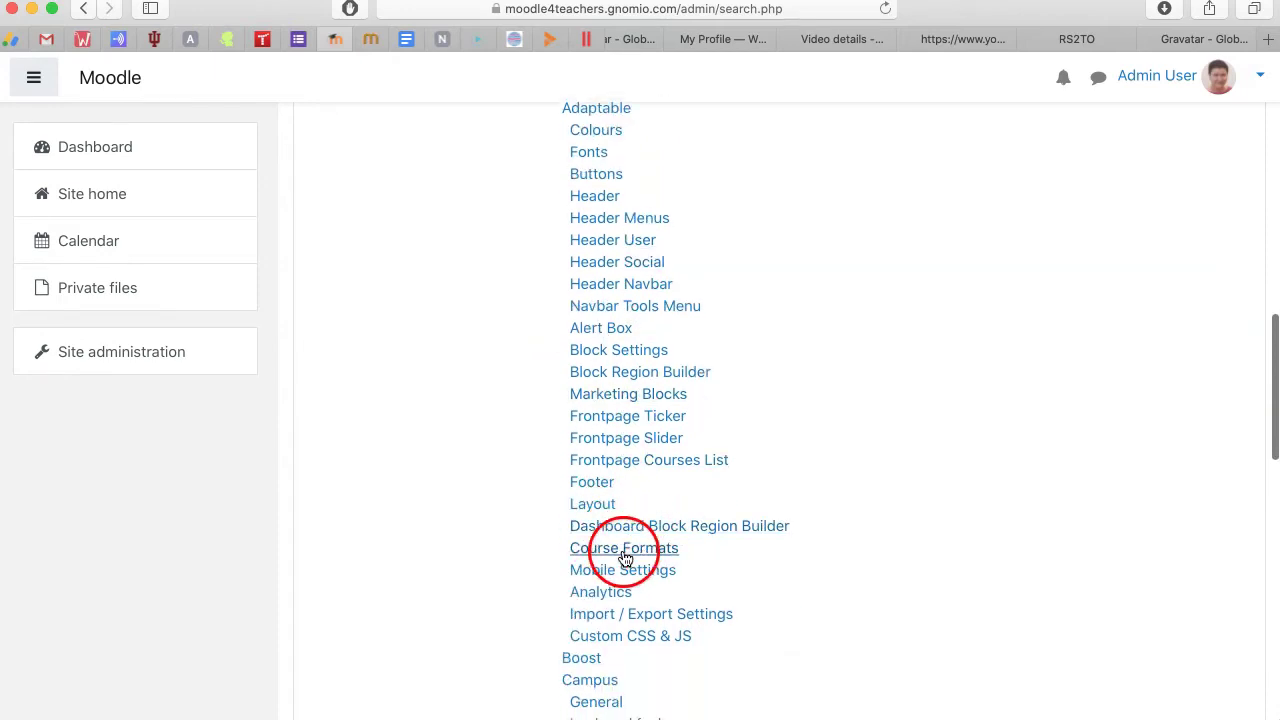
pyautogui.scroll(-6, 600, 560)
pyautogui.scroll(15, 615, 400)
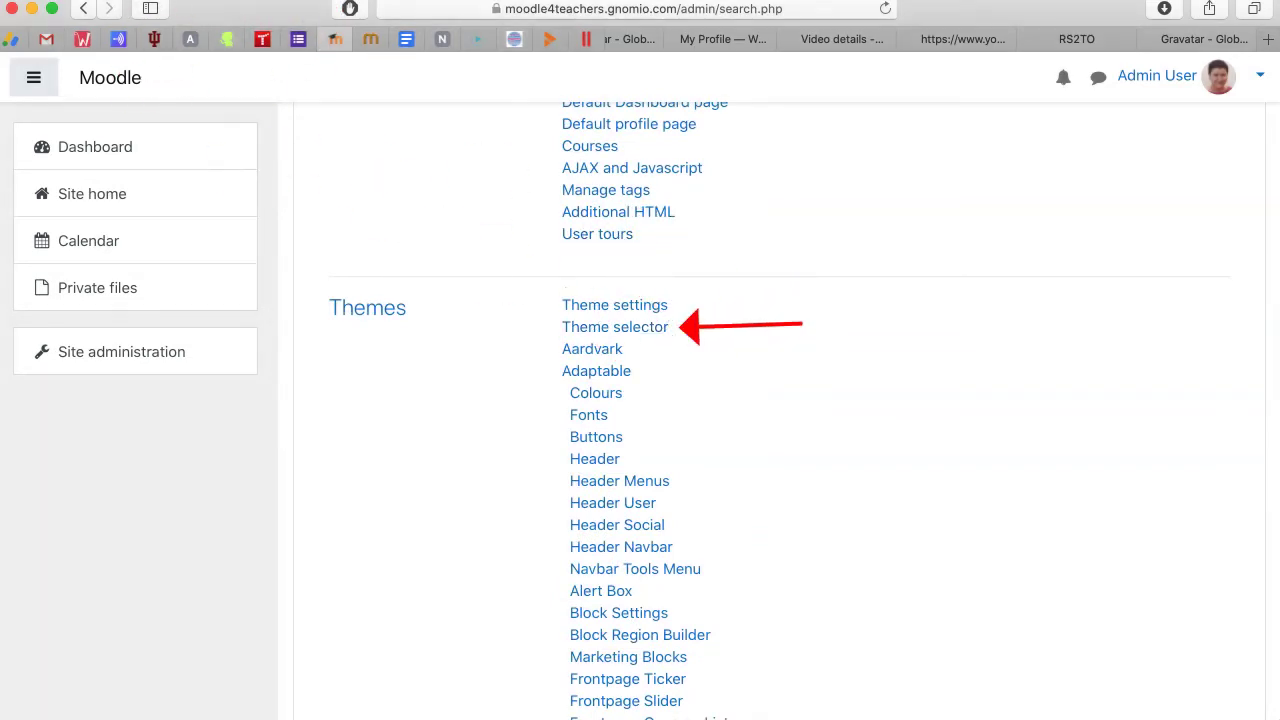
# Step: Try to open the Theme selector and return to the appearance settings in site administration
pyautogui.click(613, 338)
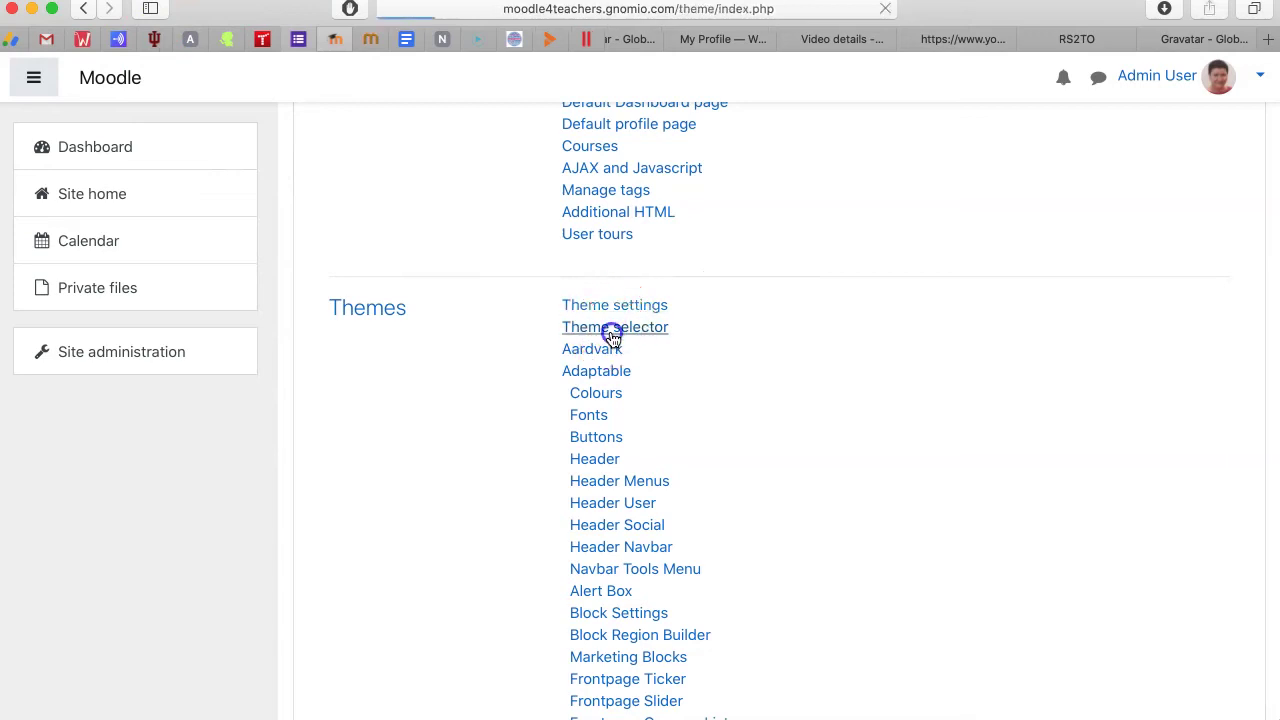
pyautogui.click(586, 333)
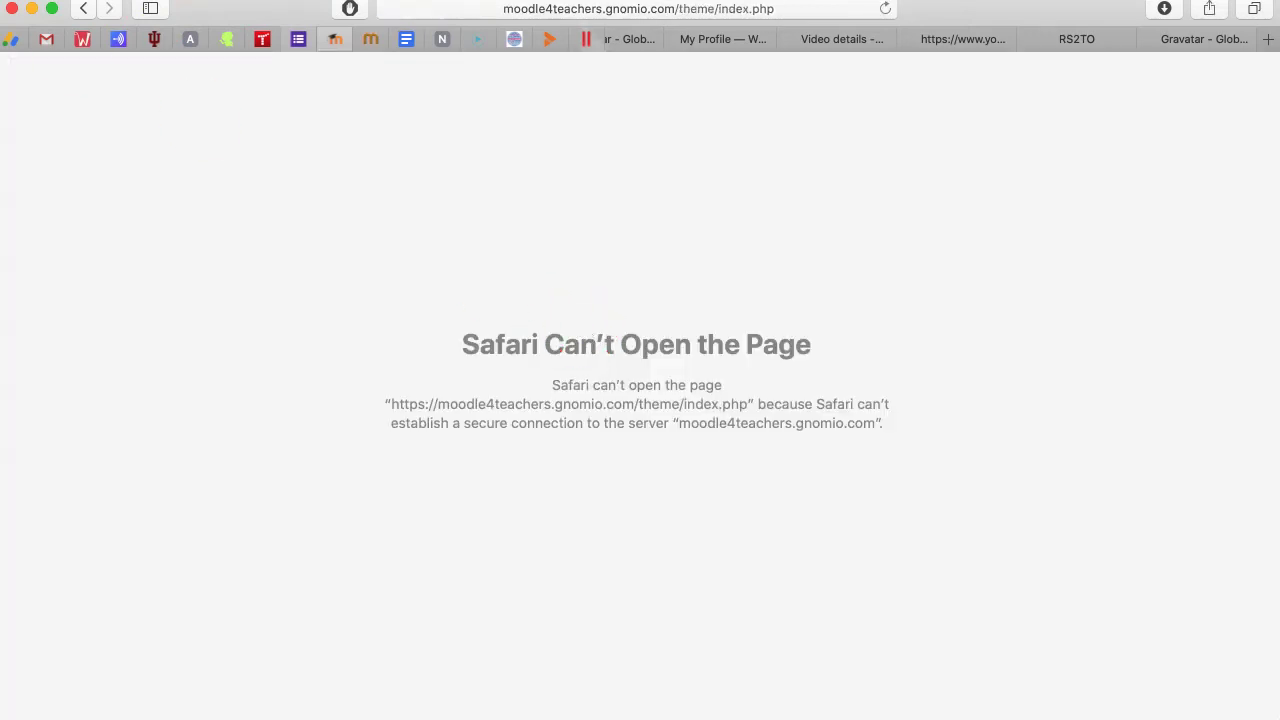
pyautogui.click(79, 9)
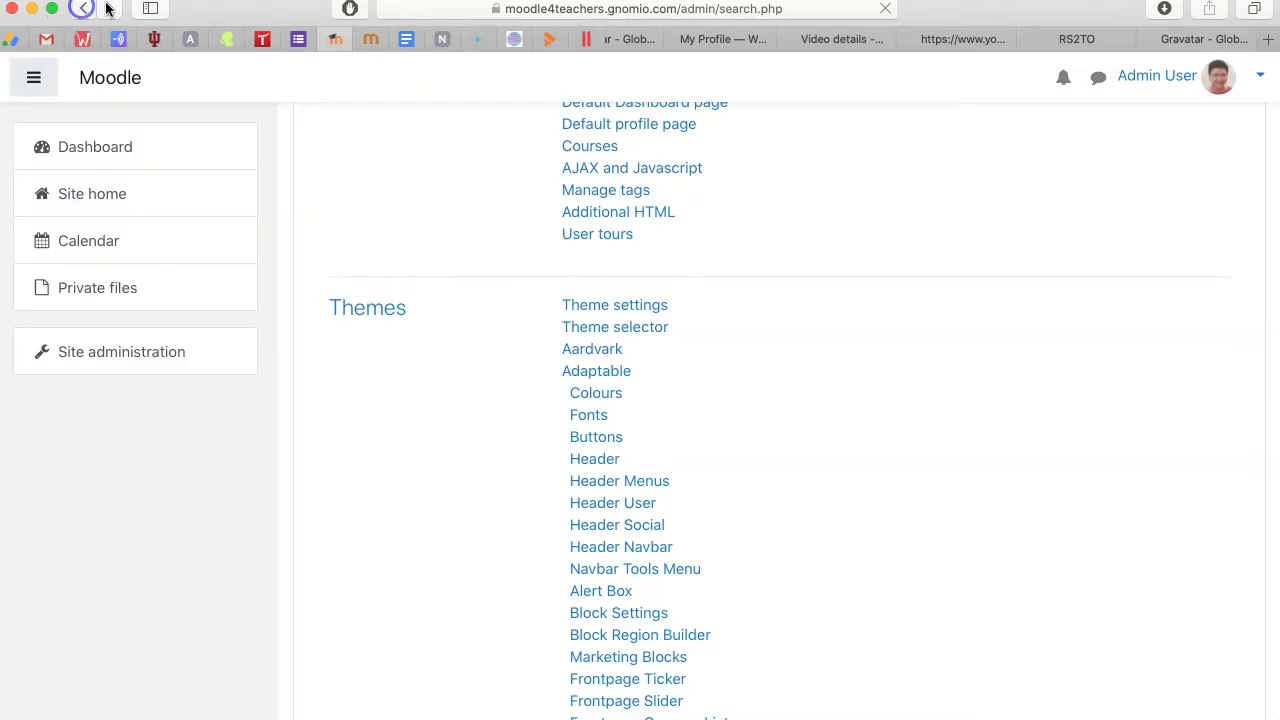
# Step: Open the Theme selector and show the themes that can be chosen for the default device
pyautogui.click(625, 335)
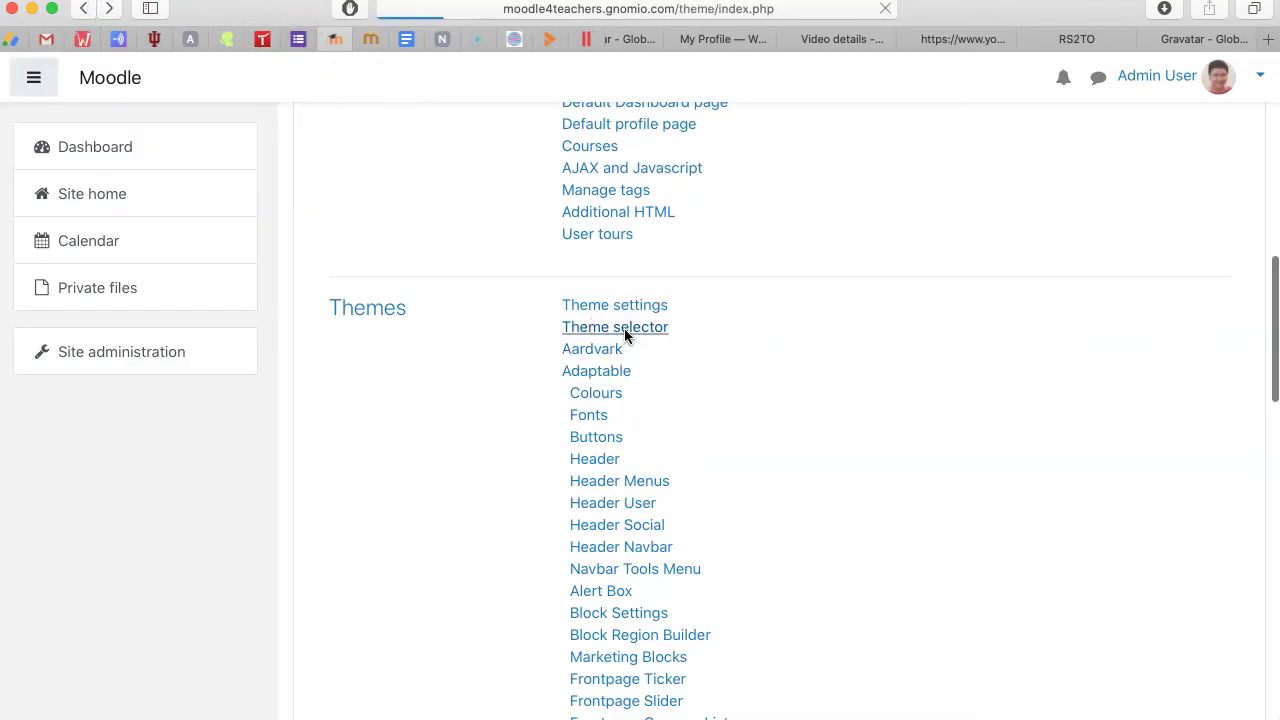
pyautogui.scroll(-2, 571, 330)
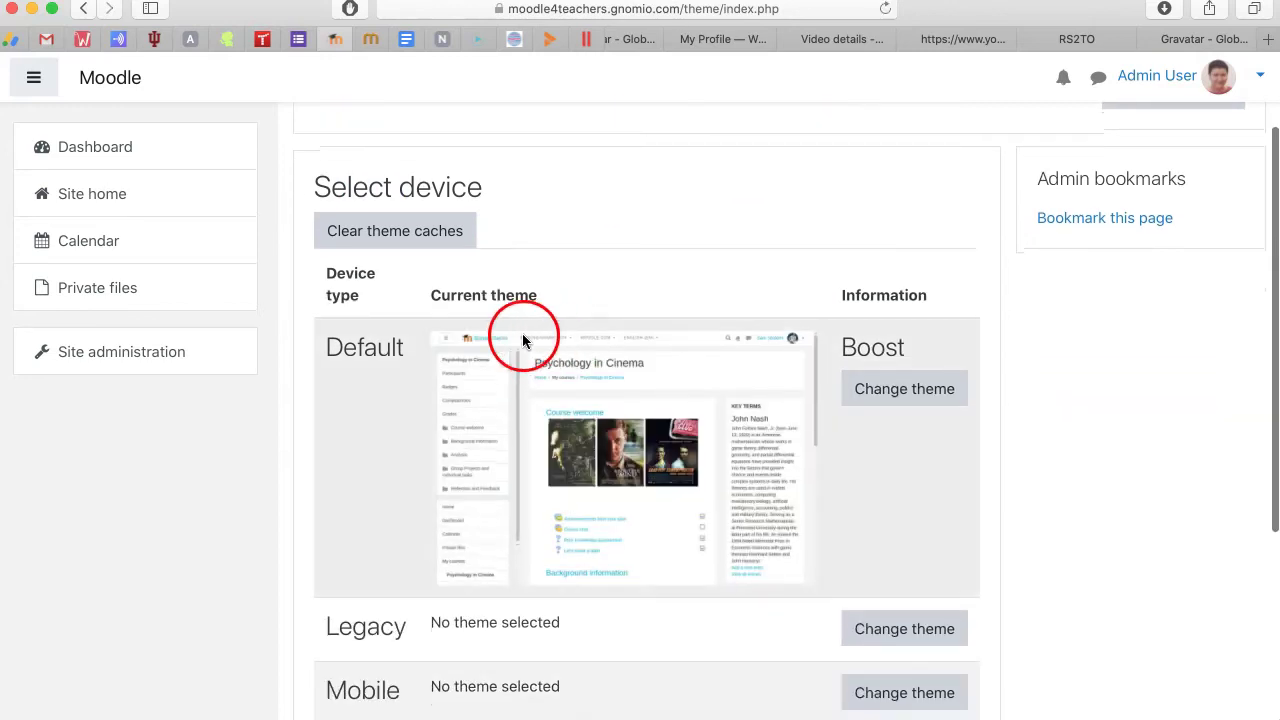
pyautogui.scroll(-1, 415, 345)
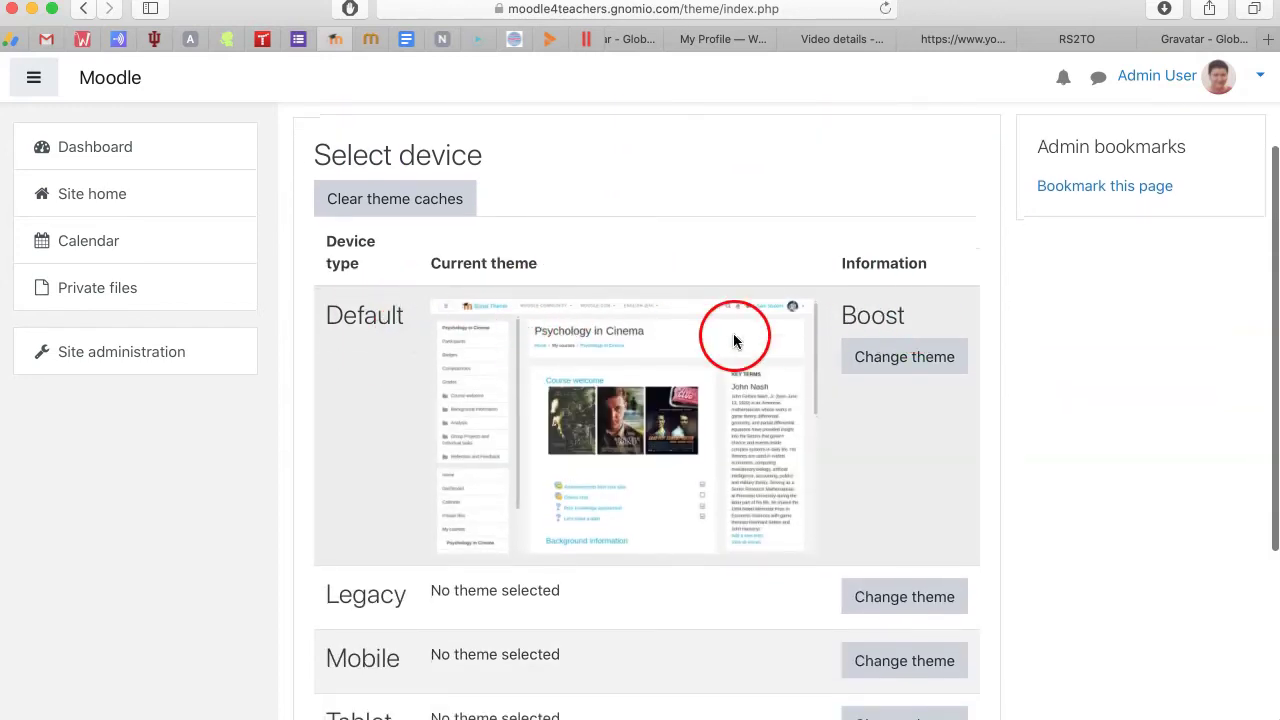
pyautogui.scroll(-2, 737, 340)
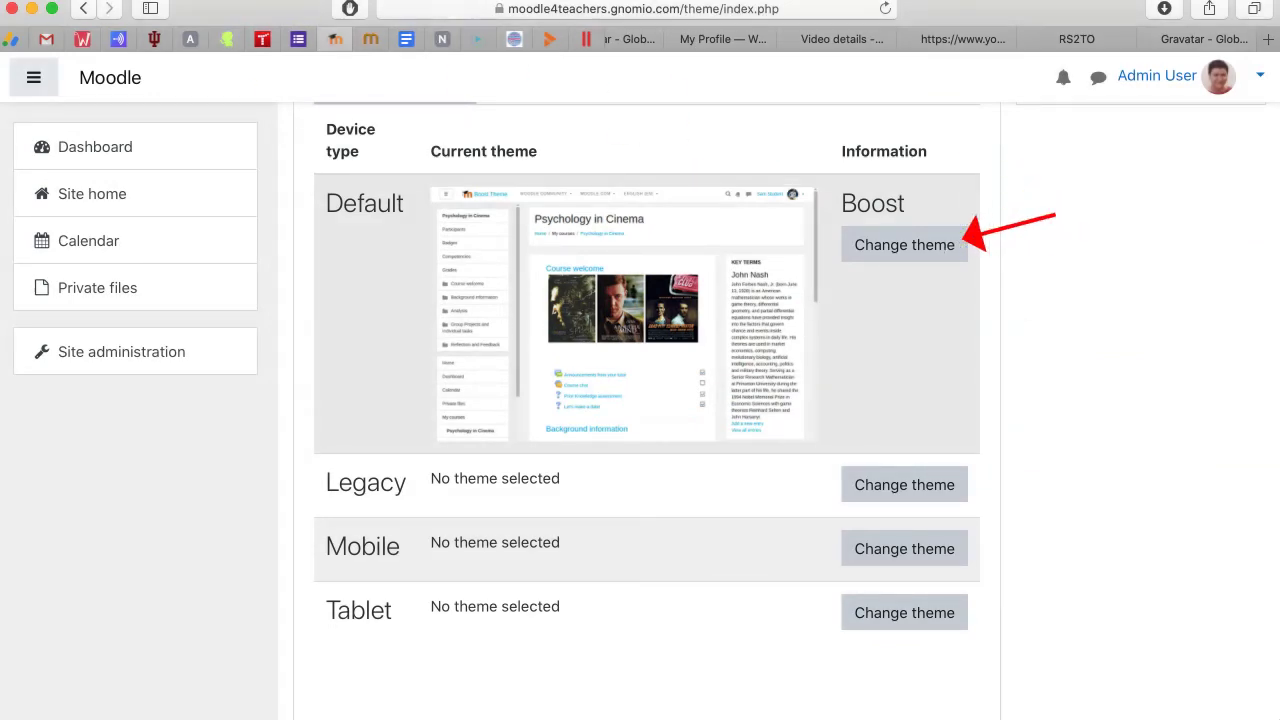
pyautogui.click(866, 246)
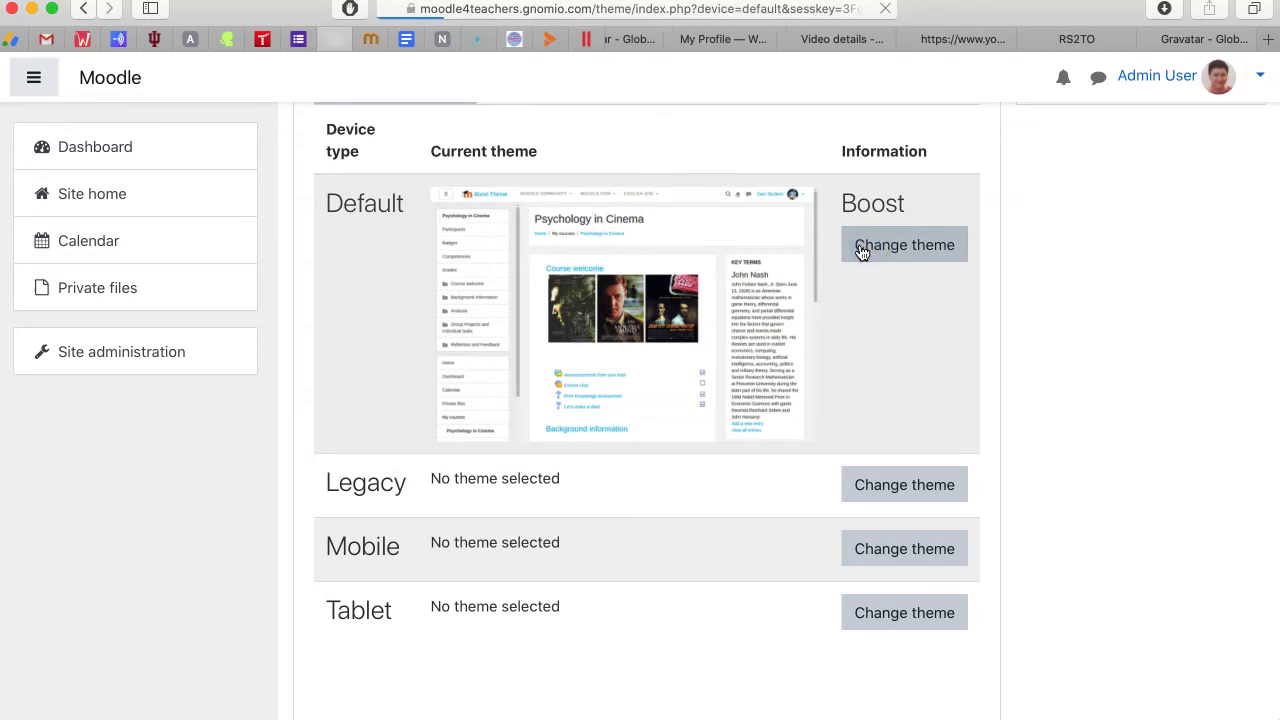
# Step: Examine the available themes for the default device, from Aardvark and Adaptable through to Essential and Fordson
pyautogui.scroll(-2, 535, 262)
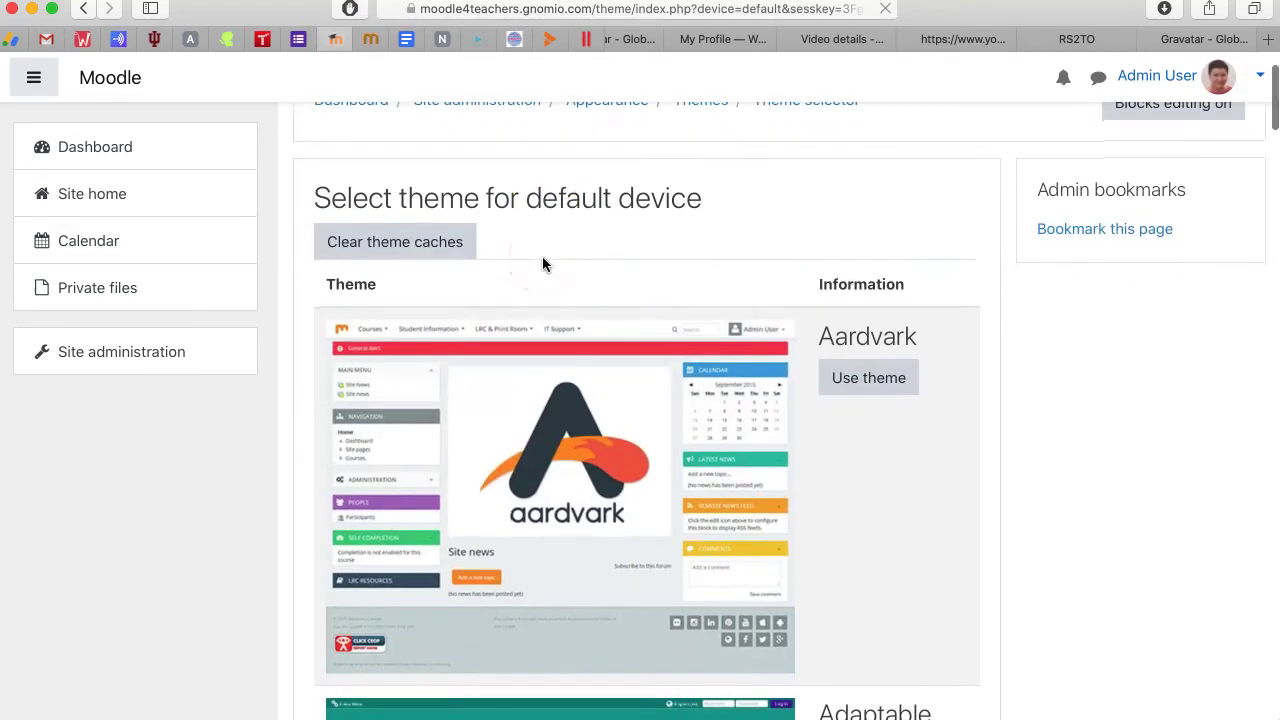
pyautogui.scroll(-1, 543, 264)
pyautogui.click(846, 320)
pyautogui.scroll(-10, 520, 287)
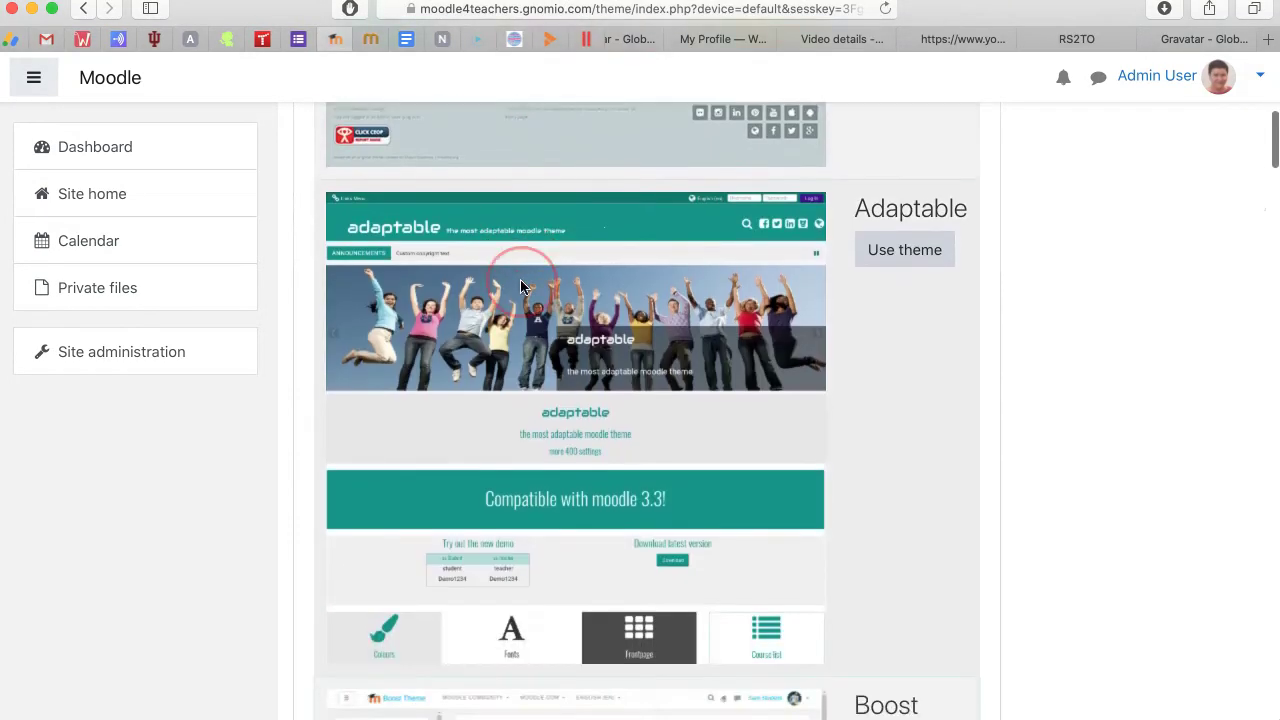
pyautogui.scroll(-8, 520, 287)
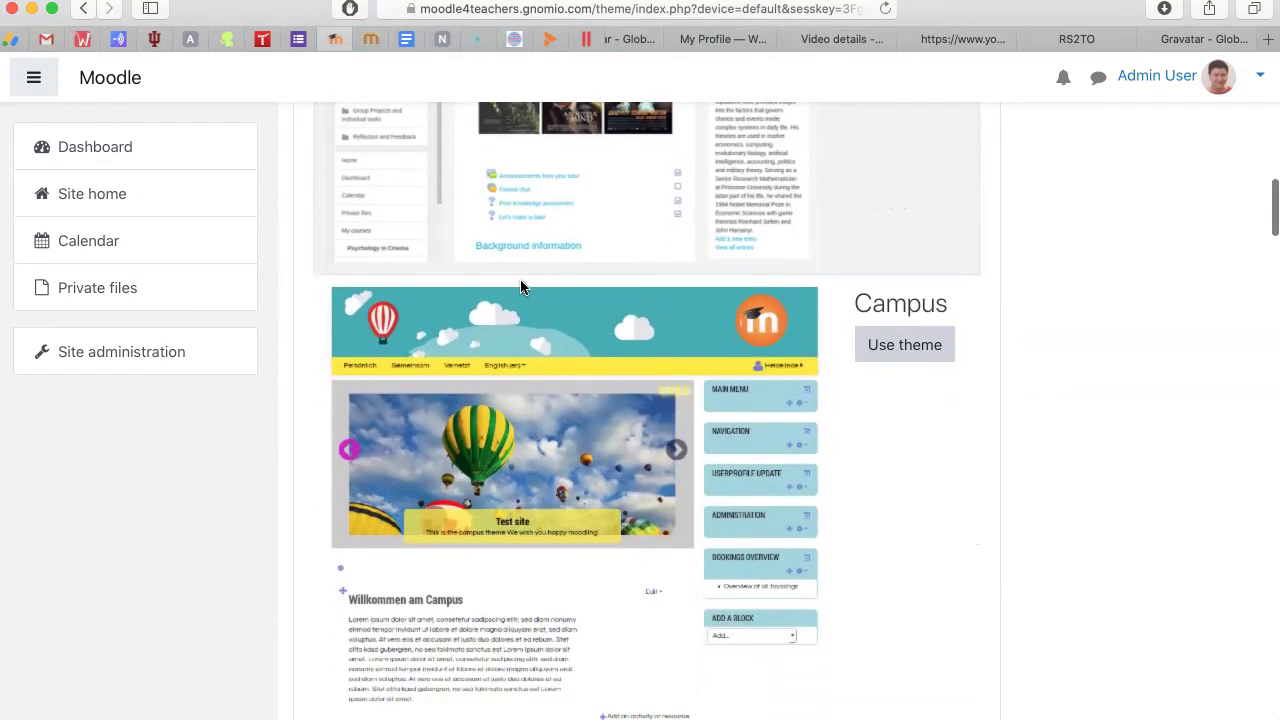
pyautogui.scroll(-10, 520, 287)
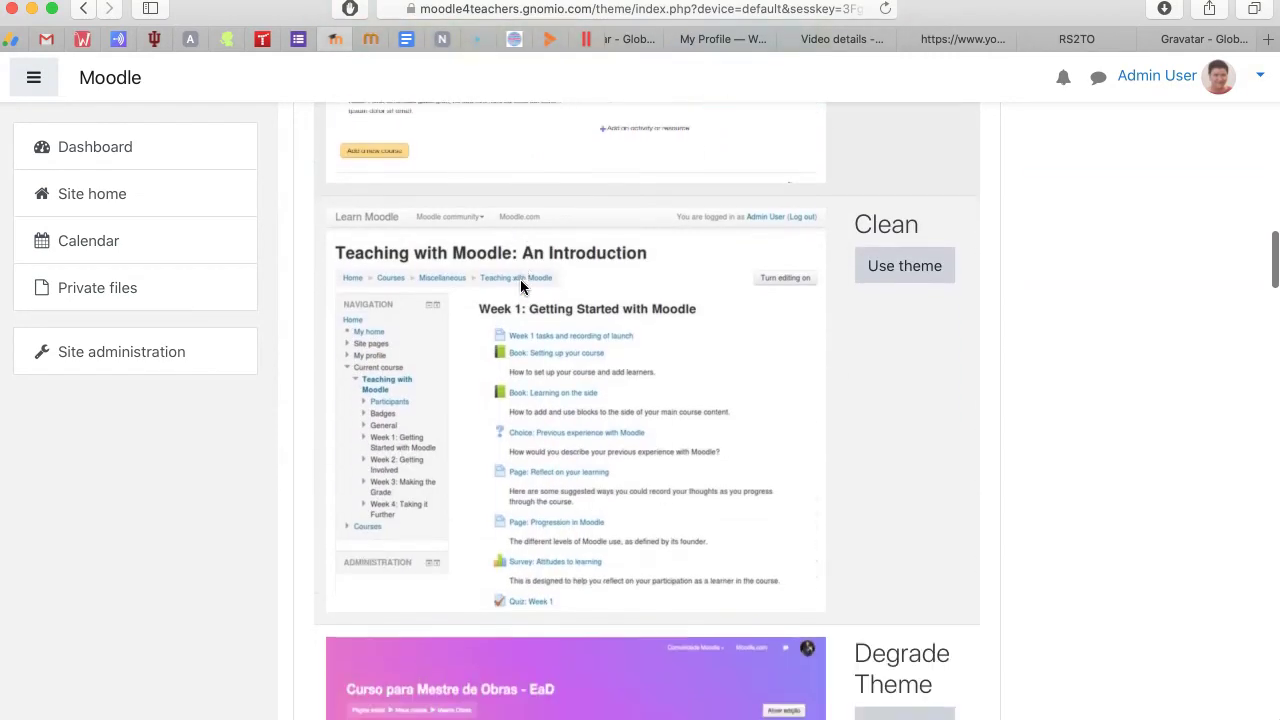
pyautogui.scroll(-8, 520, 287)
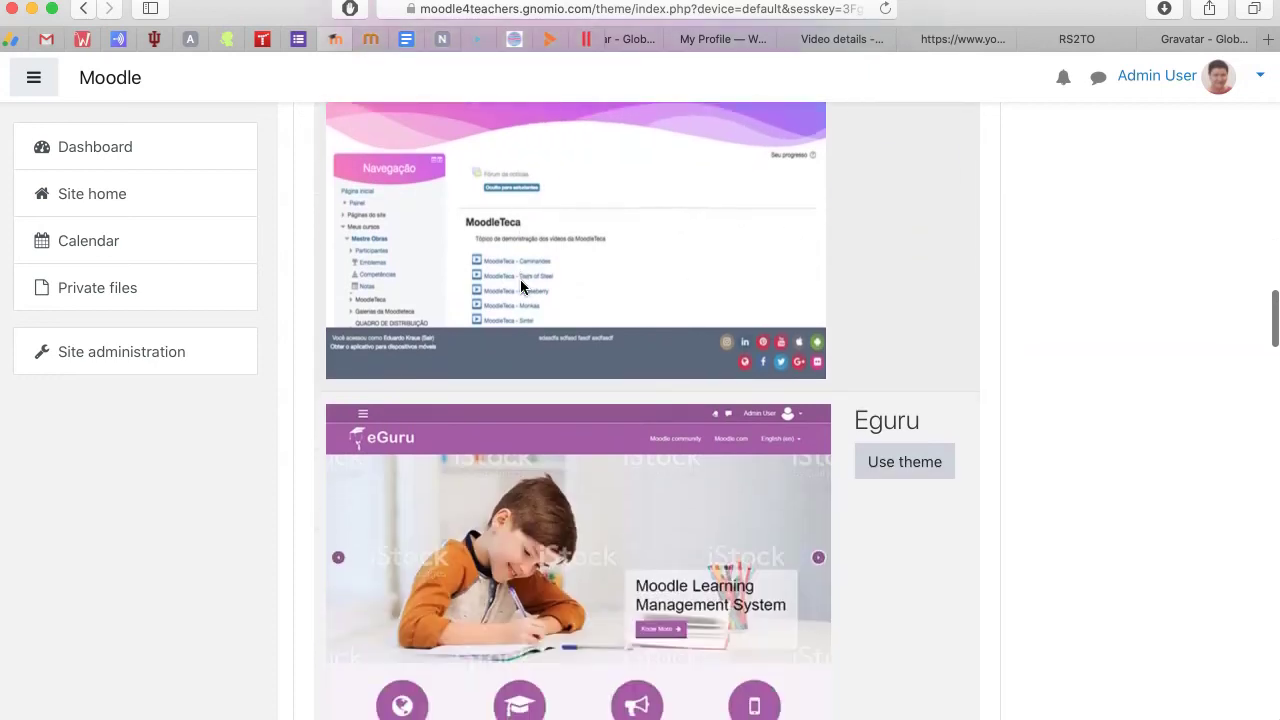
pyautogui.scroll(-10, 520, 287)
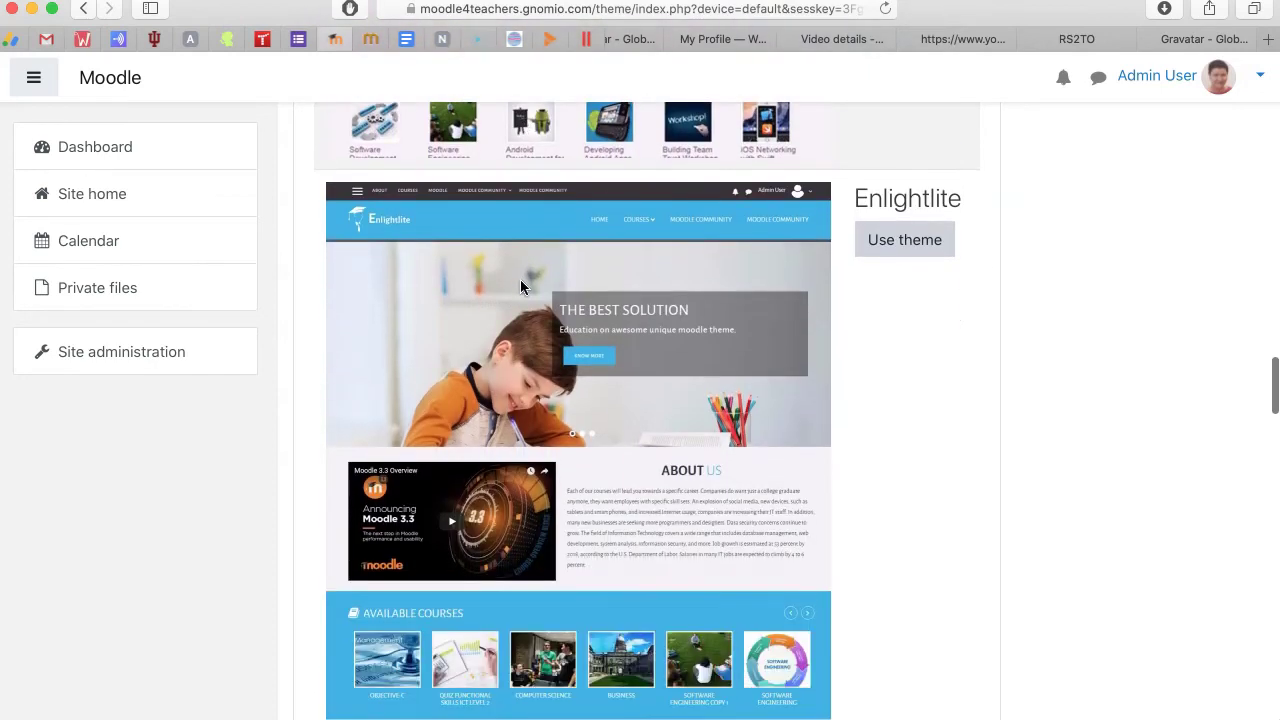
pyautogui.scroll(-3, 520, 287)
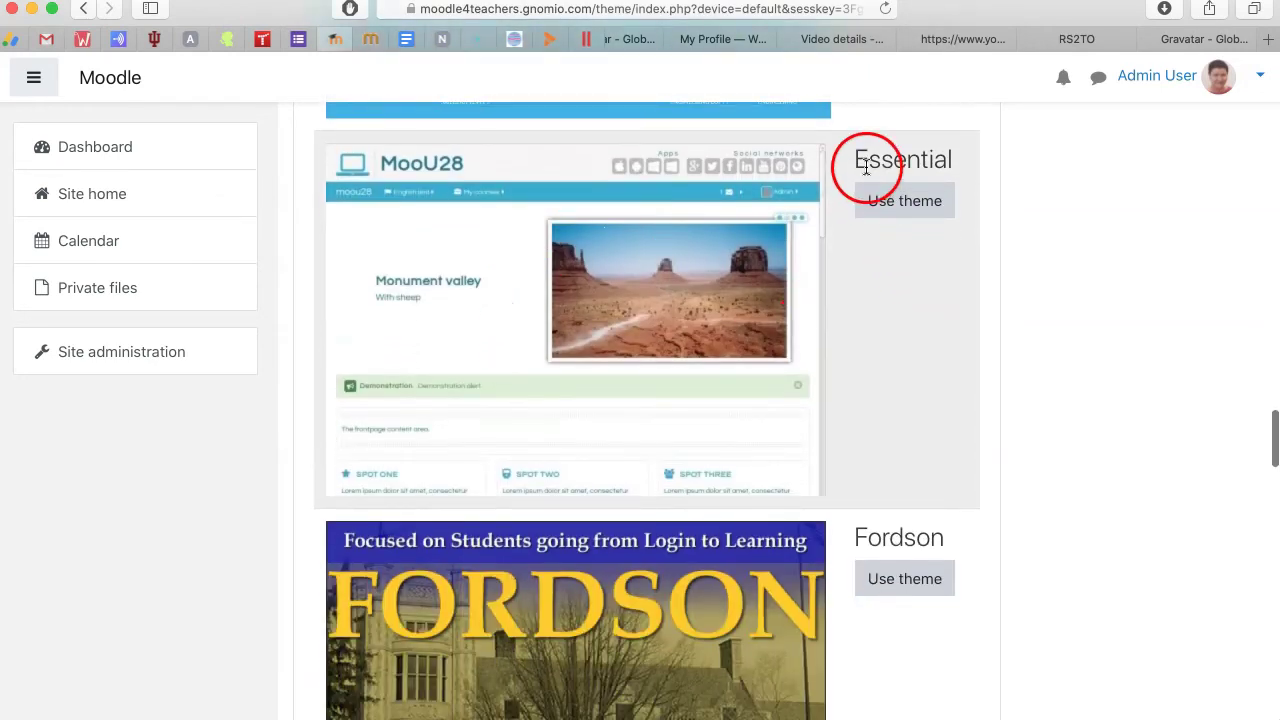
# Step: Apply the Essential theme to the default device, return to the device list and look over the restyled page
pyautogui.click(904, 201)
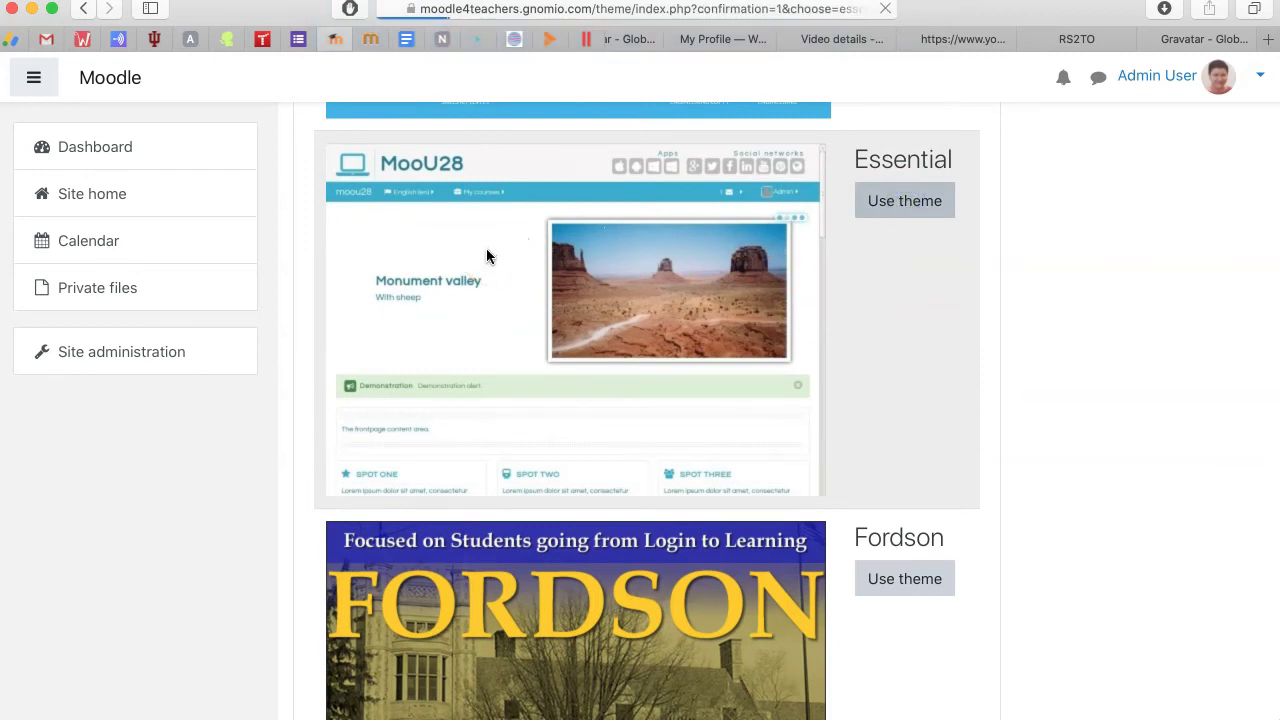
pyautogui.click(904, 201)
pyautogui.scroll(-15, 446, 246)
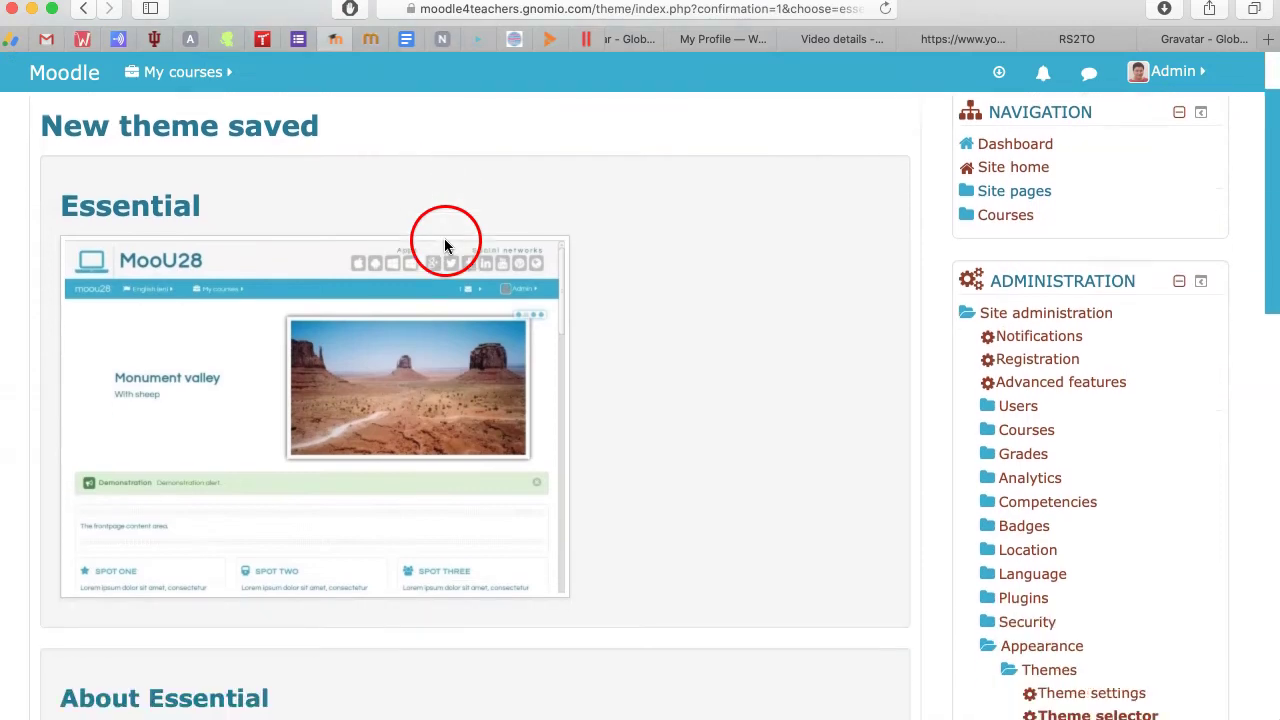
pyautogui.scroll(-5, 479, 242)
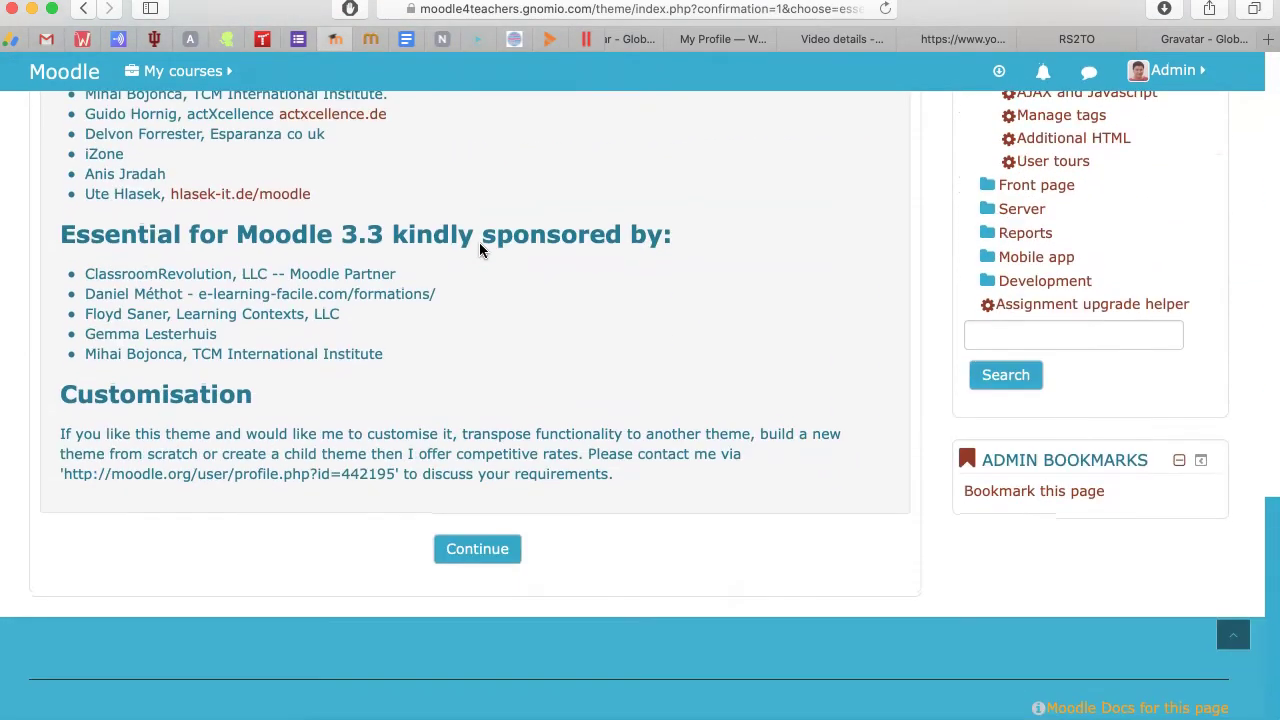
pyautogui.click(458, 548)
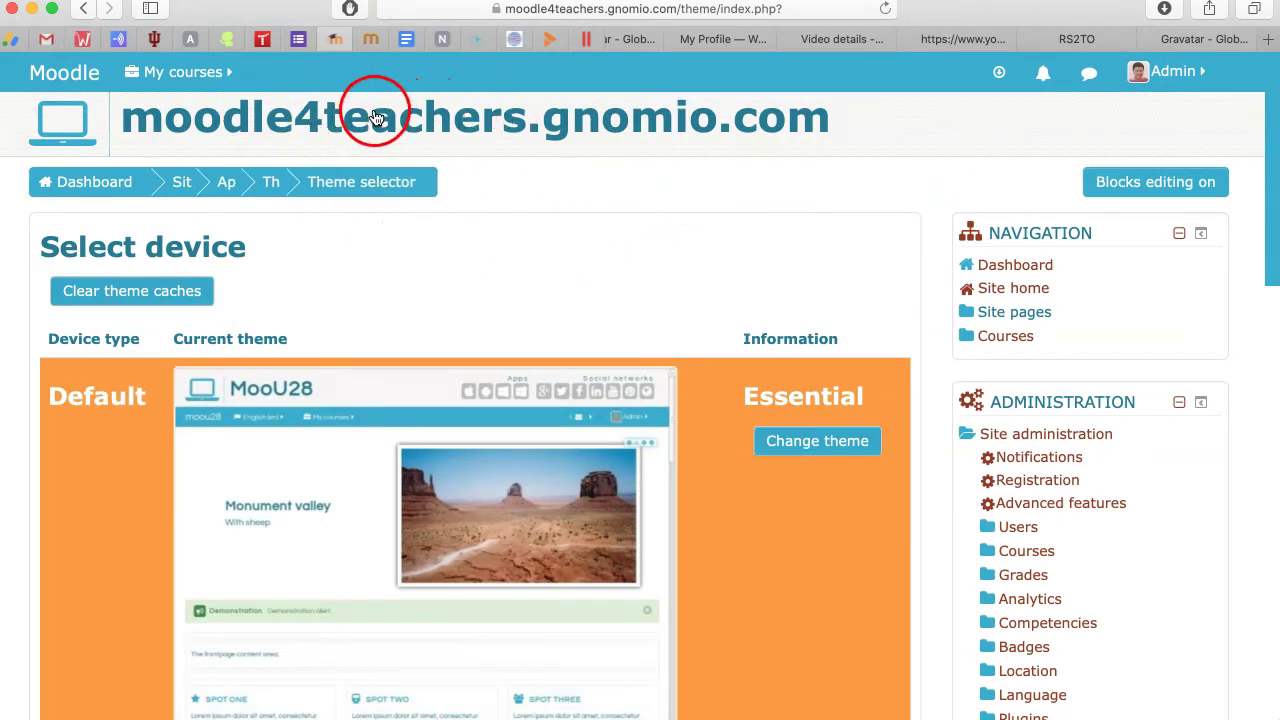
pyautogui.scroll(-15, 343, 126)
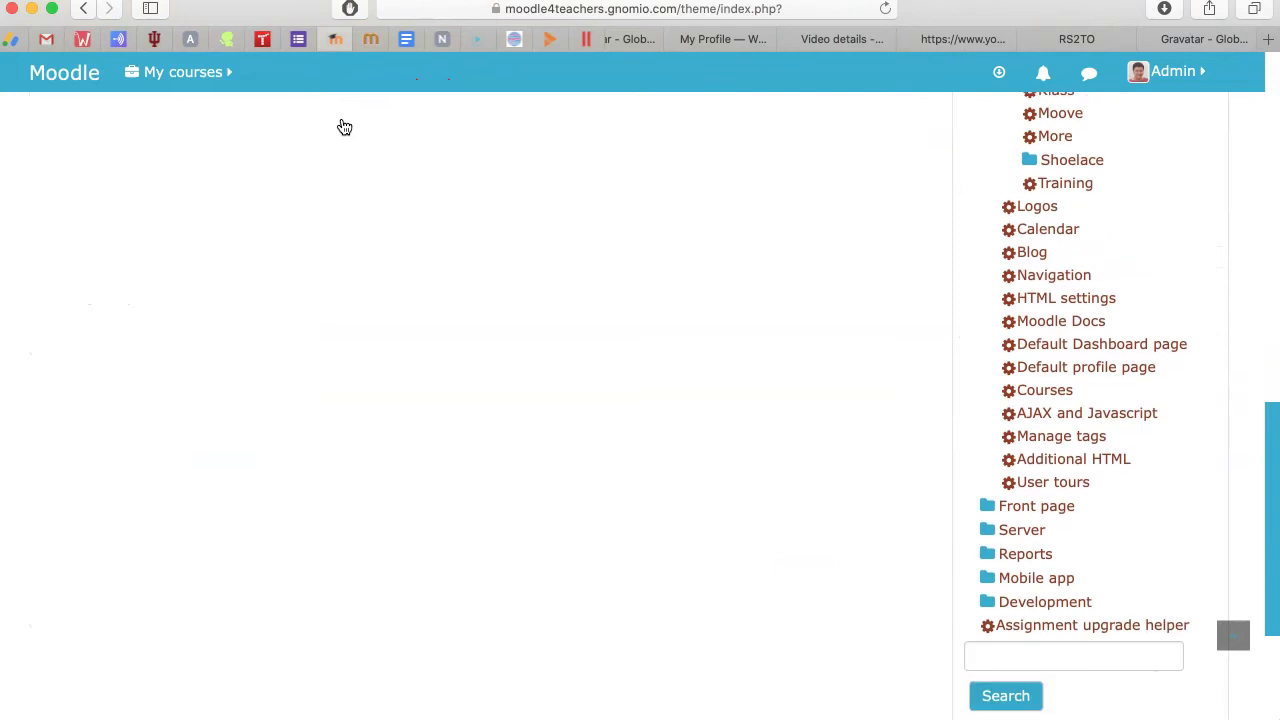
pyautogui.scroll(15, 343, 126)
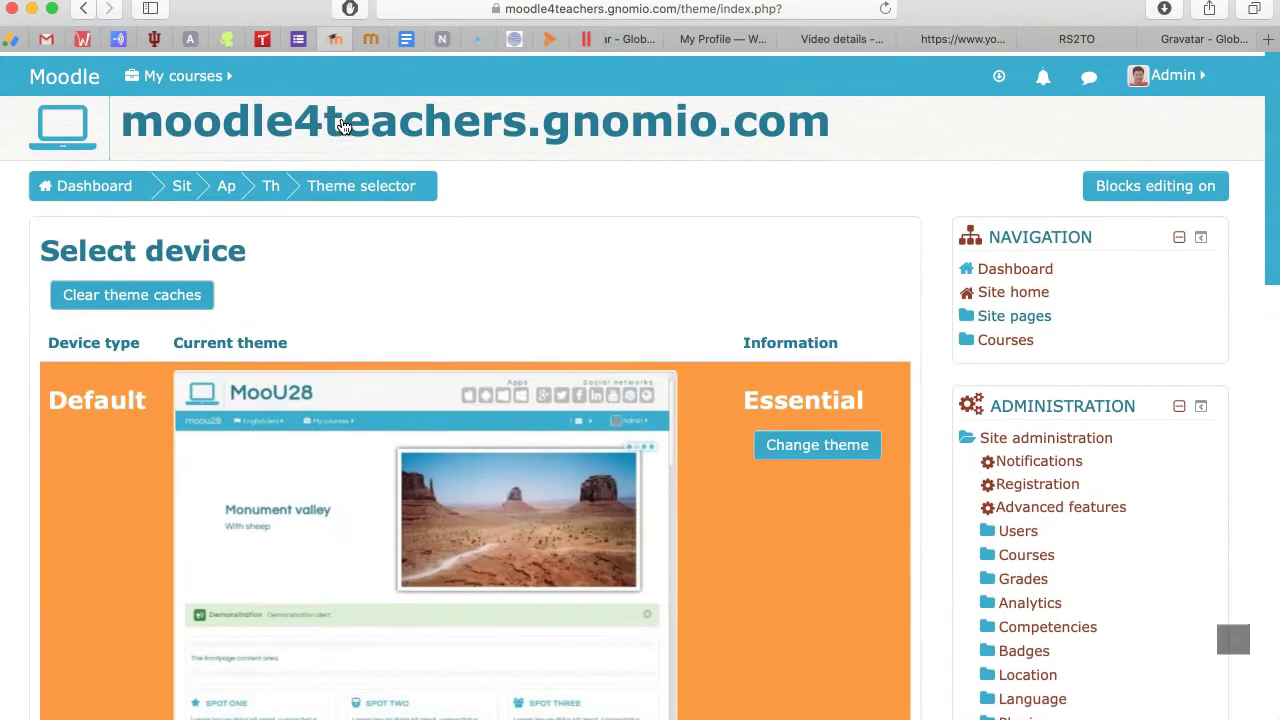
pyautogui.click(800, 130)
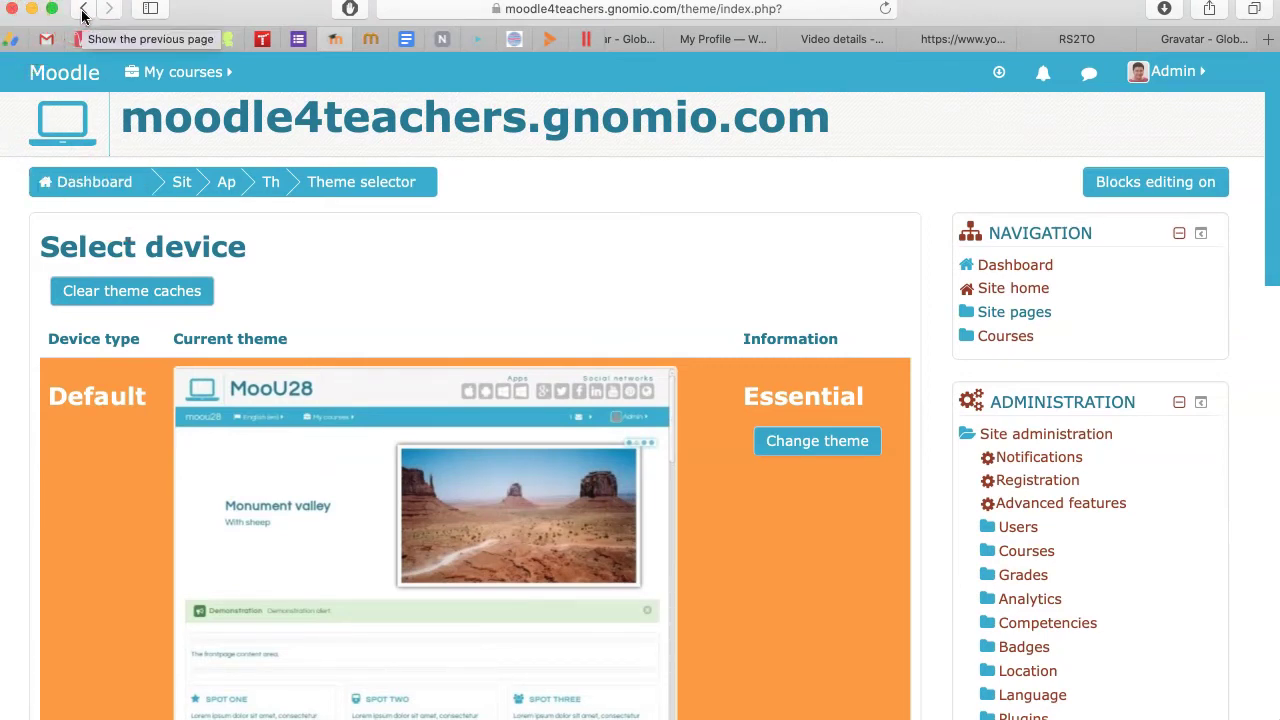
# Step: Change the default device's theme to Aardvark, review its information page and return to the device list
pyautogui.scroll(-10, 567, 373)
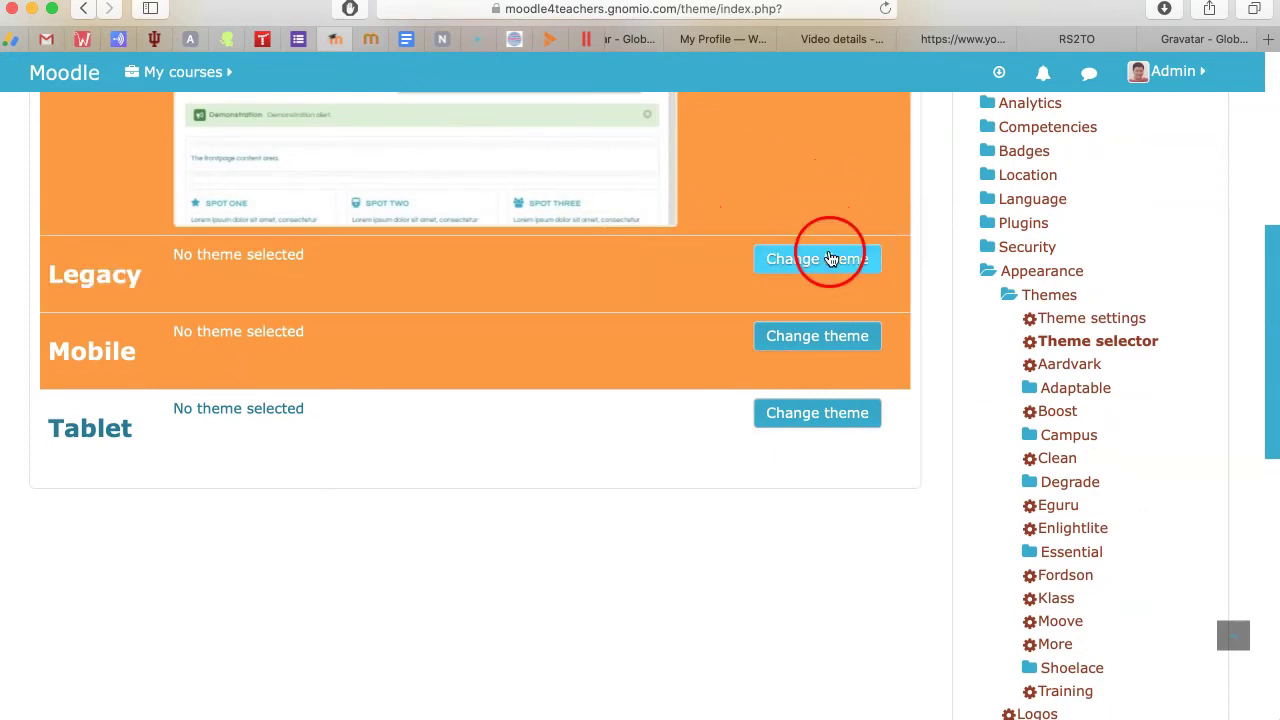
pyautogui.scroll(5, 749, 240)
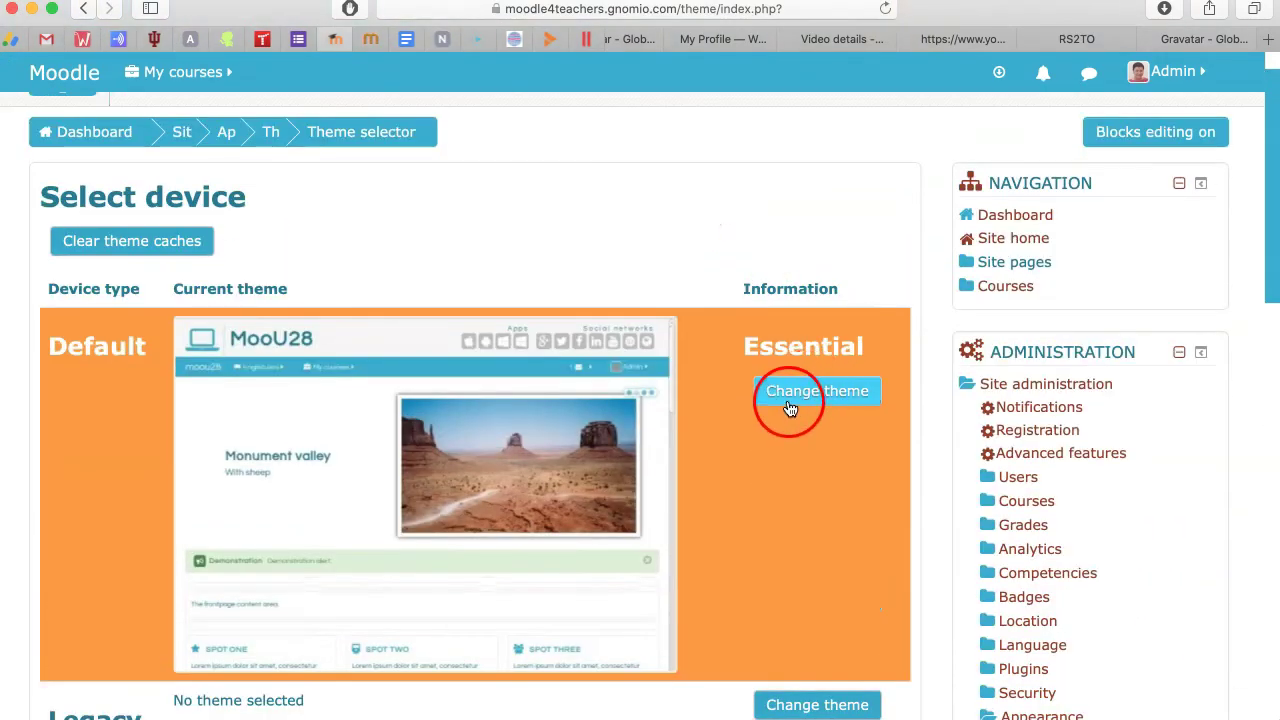
pyautogui.click(788, 399)
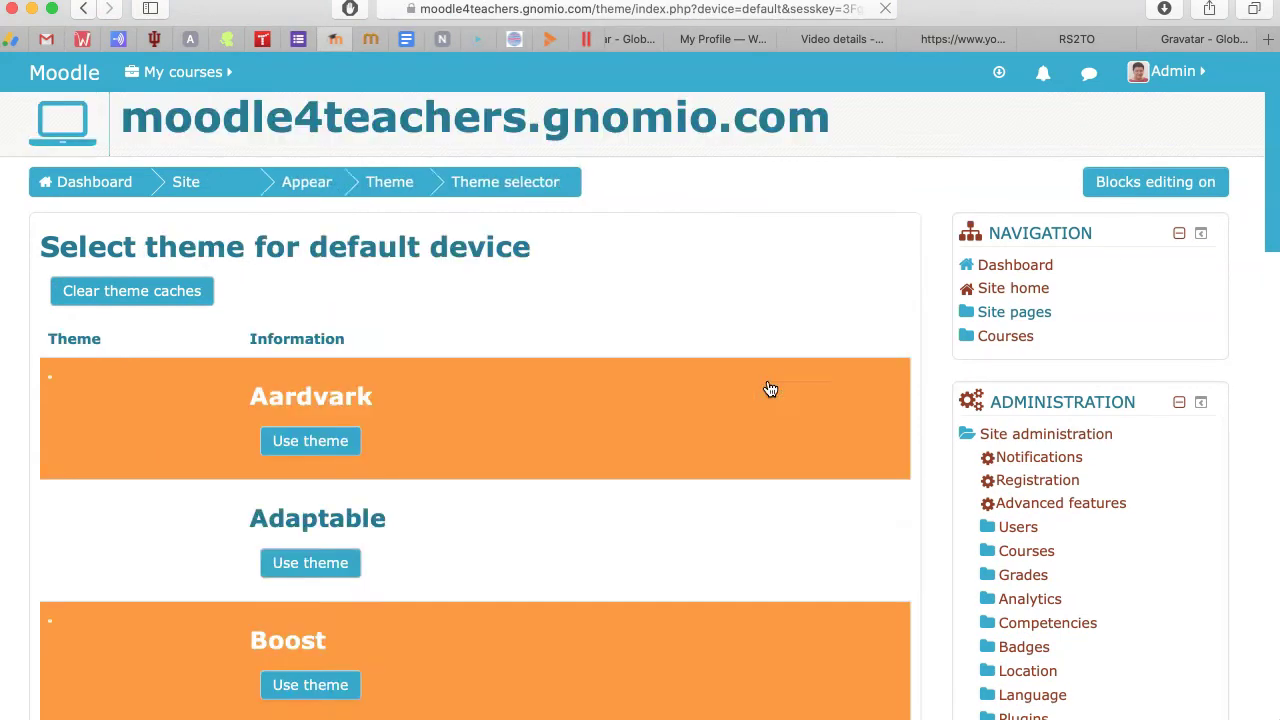
pyautogui.scroll(-3, 652, 381)
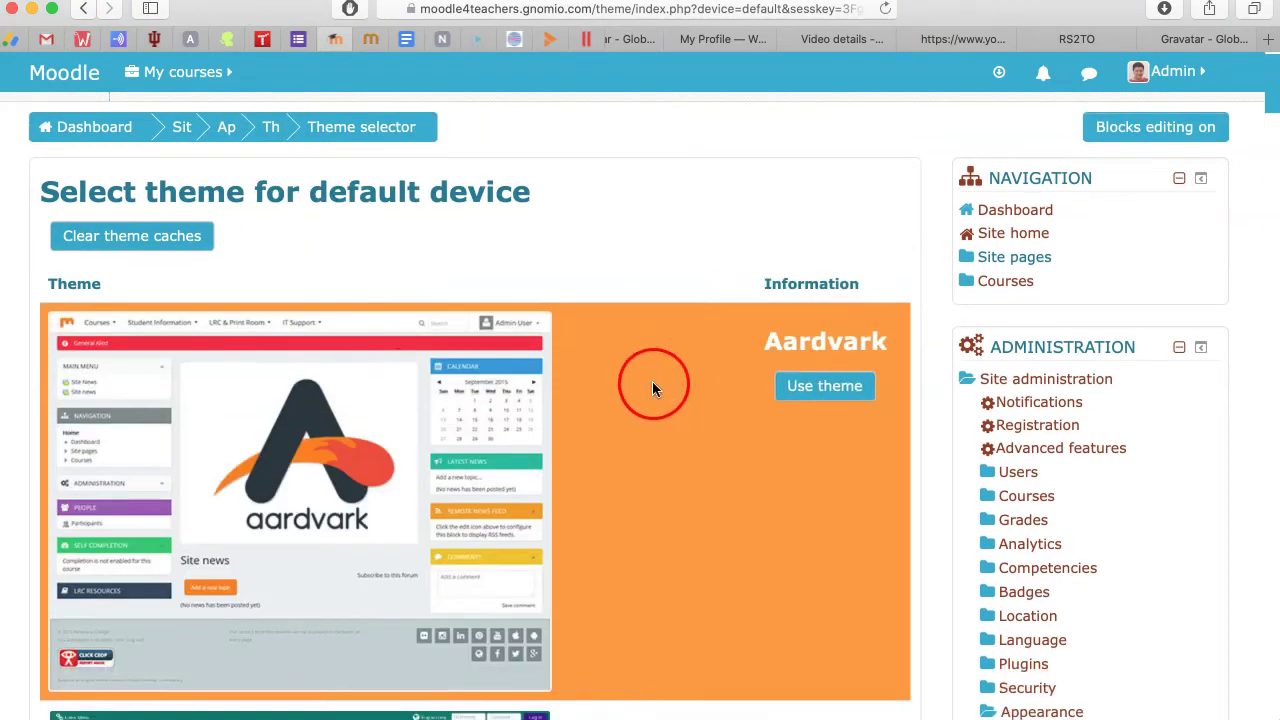
pyautogui.click(815, 316)
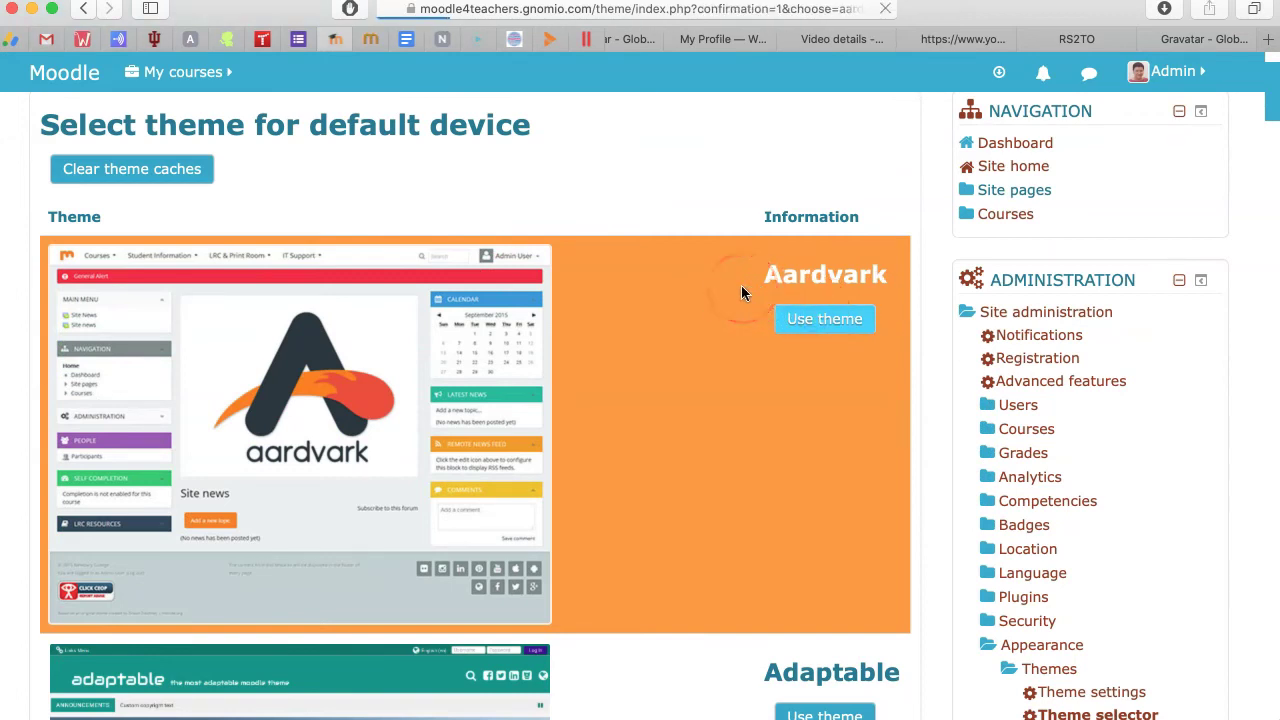
pyautogui.scroll(-2, 646, 280)
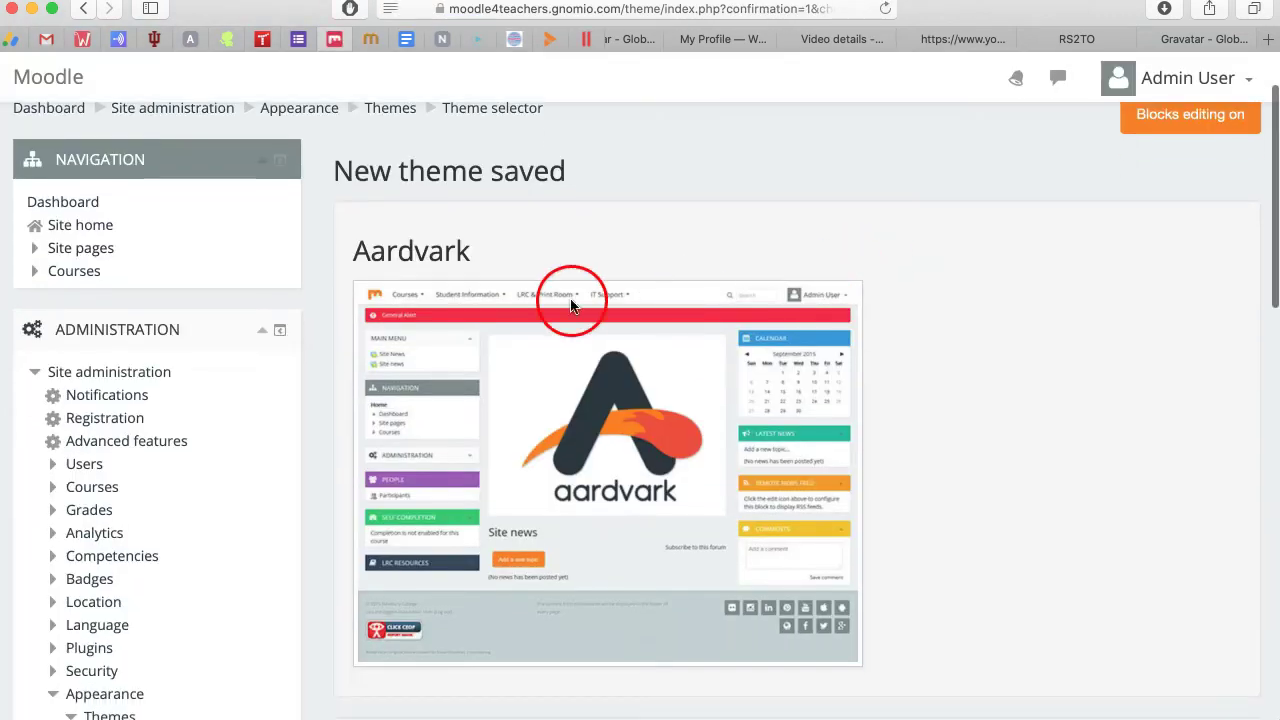
pyautogui.scroll(2, 572, 305)
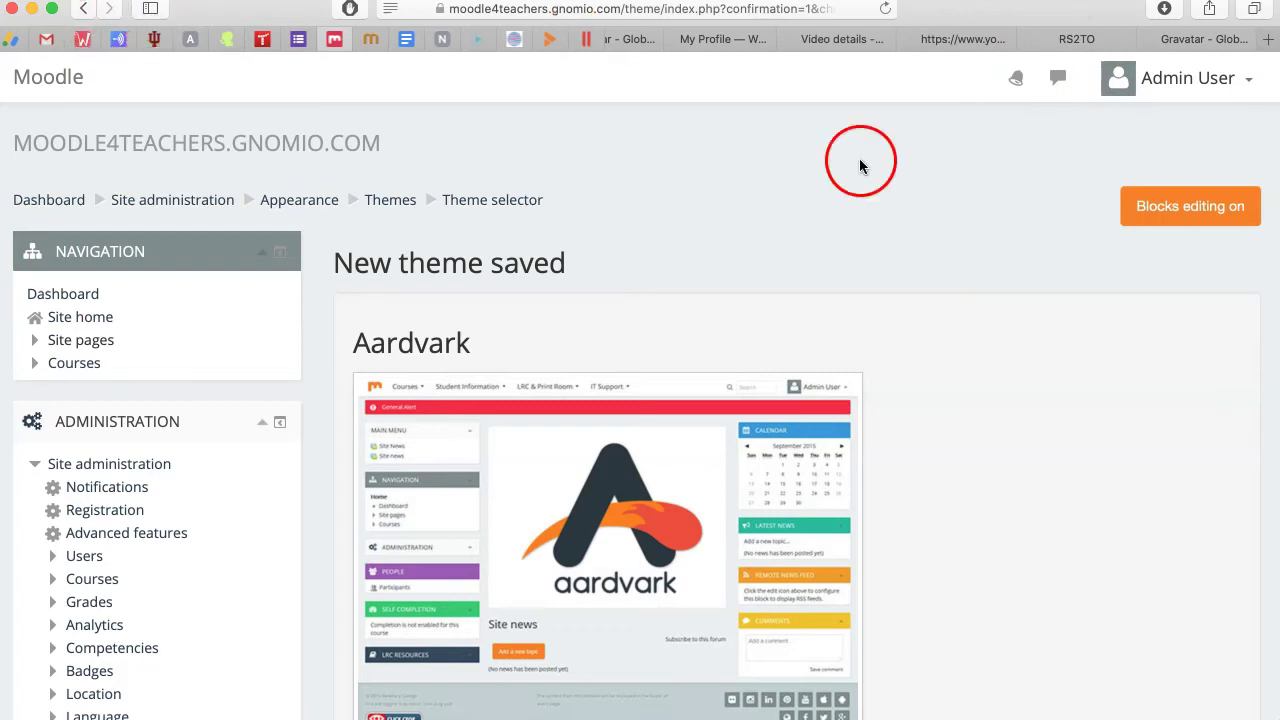
pyautogui.scroll(-10, 240, 283)
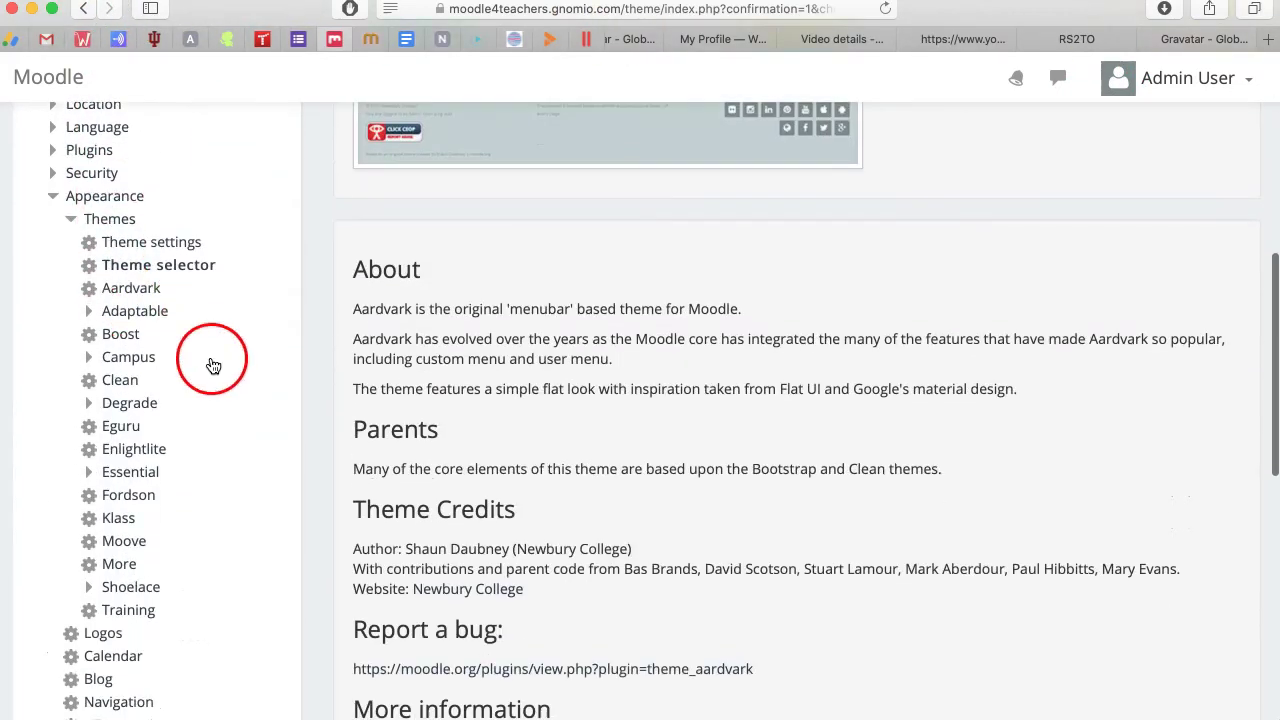
pyautogui.scroll(-12, 213, 365)
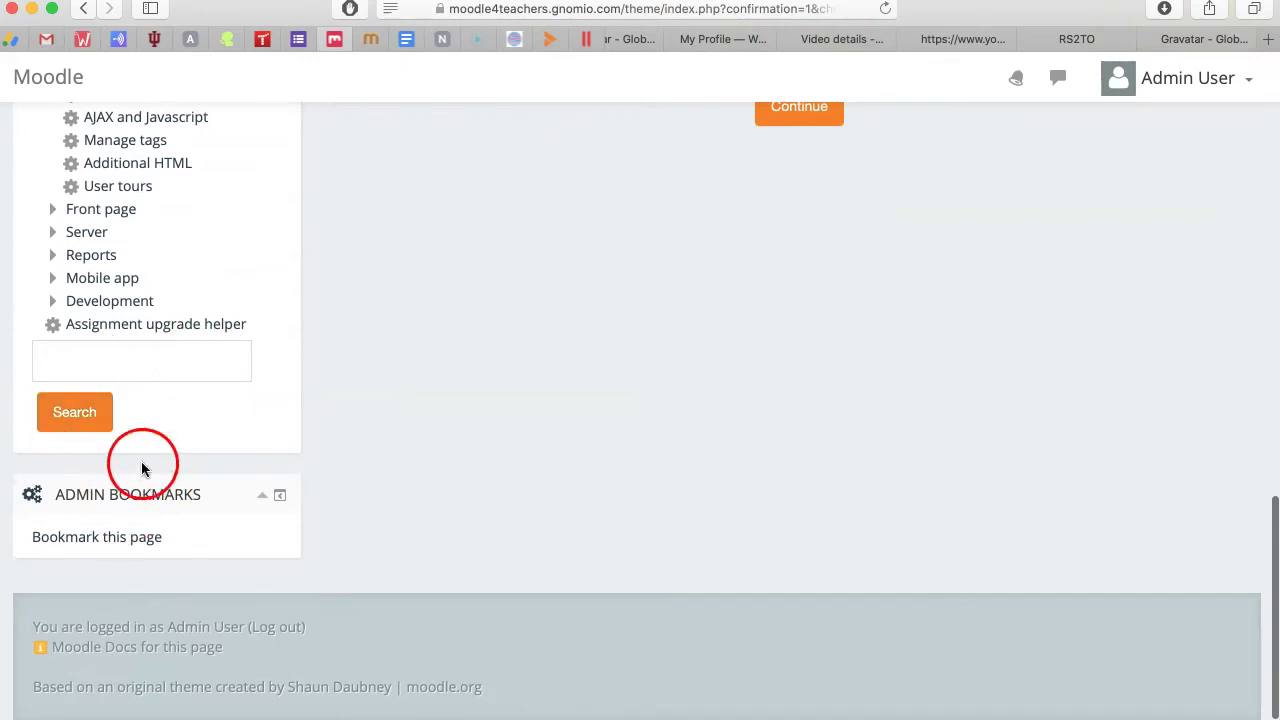
pyautogui.scroll(3, 594, 362)
pyautogui.click(785, 295)
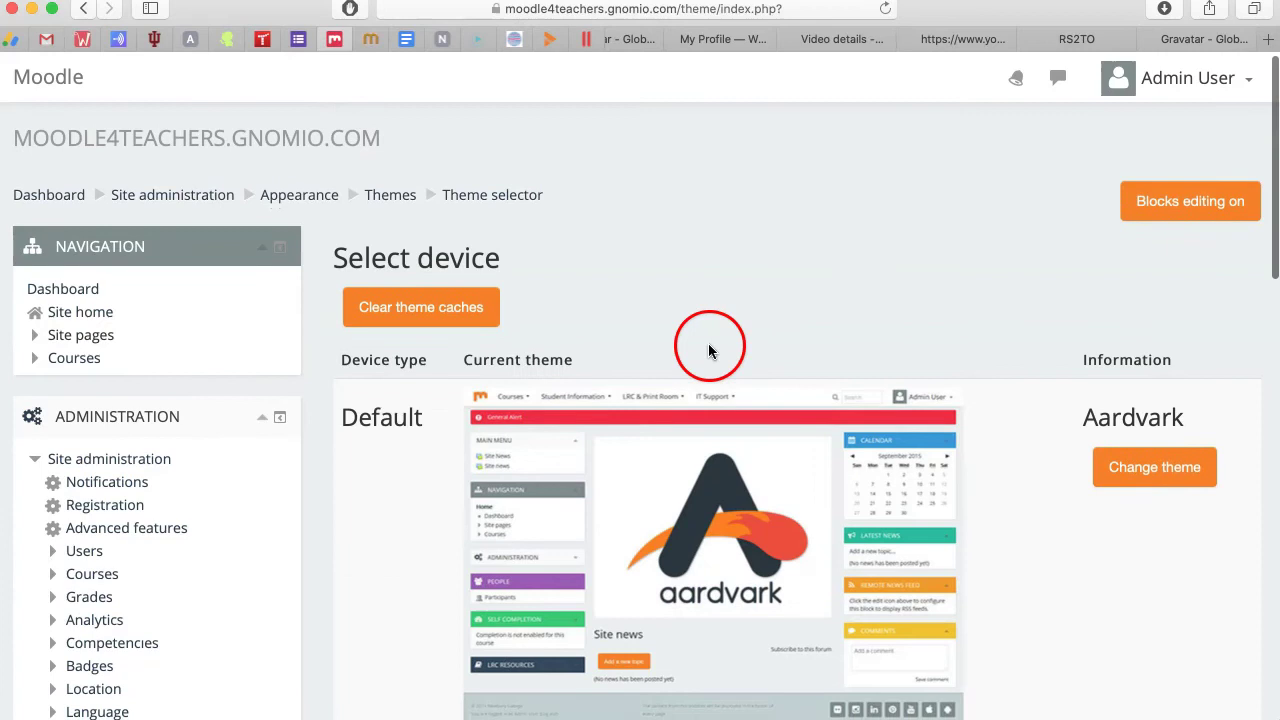
# Step: Set Aardvark as the theme for the Legacy device type and return to the device list
pyautogui.scroll(-3, 582, 340)
pyautogui.scroll(-1, 582, 340)
pyautogui.click(1170, 401)
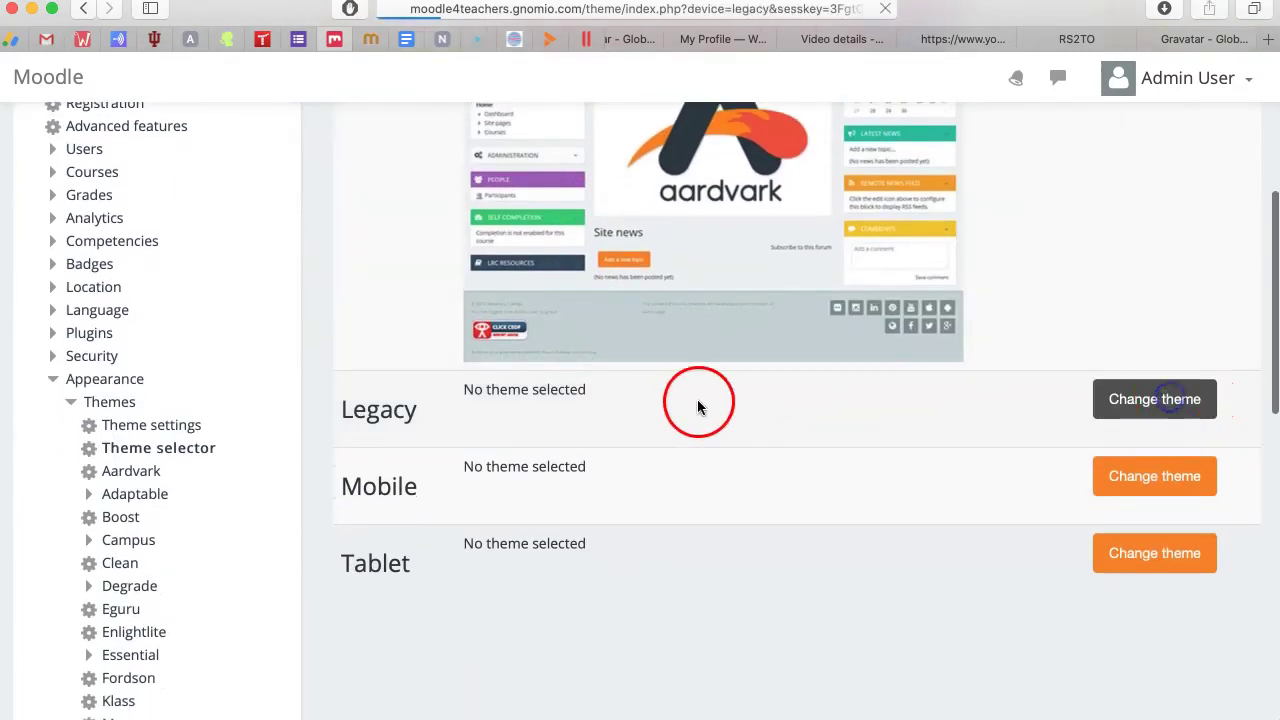
pyautogui.scroll(-3, 1063, 357)
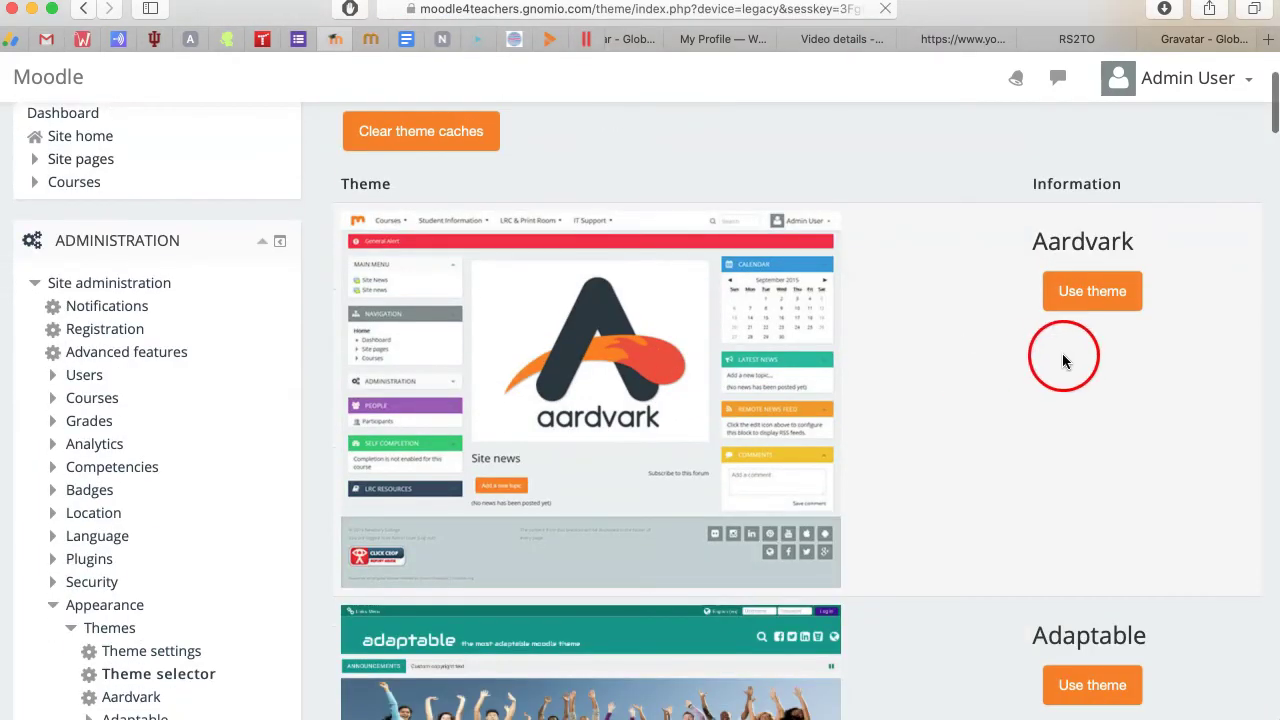
pyautogui.scroll(-6, 1114, 329)
pyautogui.scroll(4, 1149, 268)
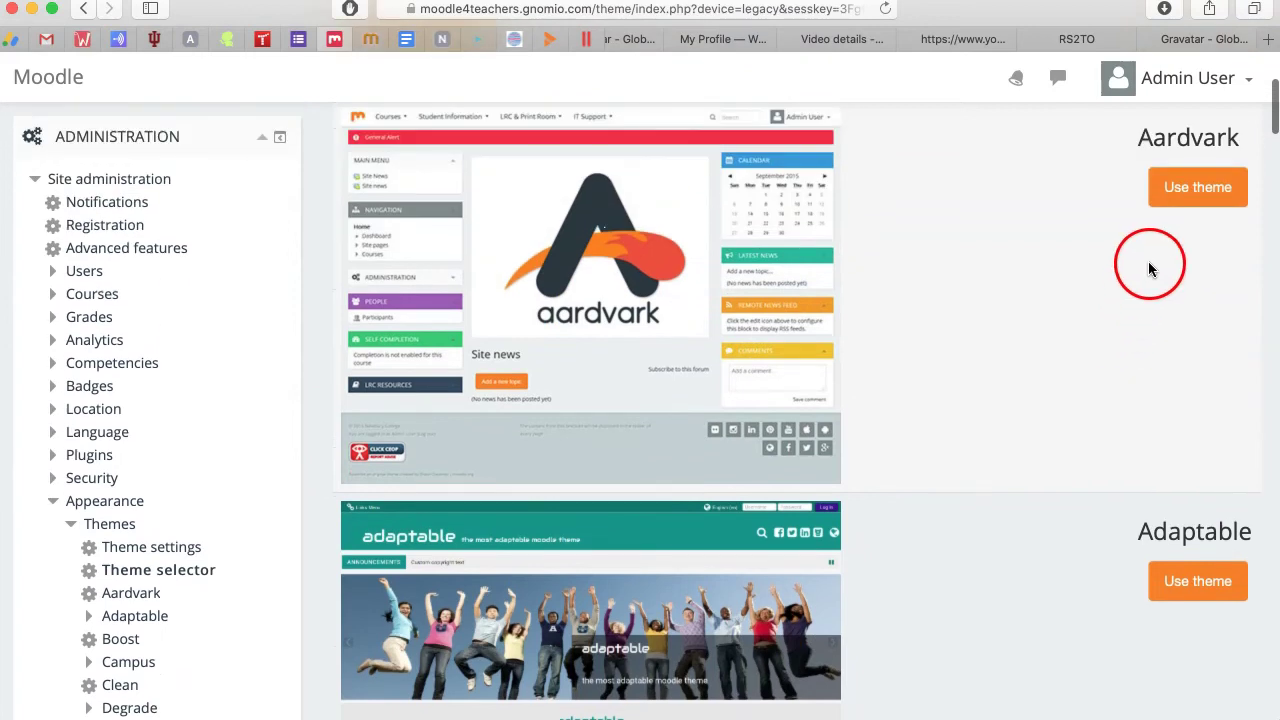
pyautogui.click(1185, 190)
pyautogui.scroll(-10, 738, 597)
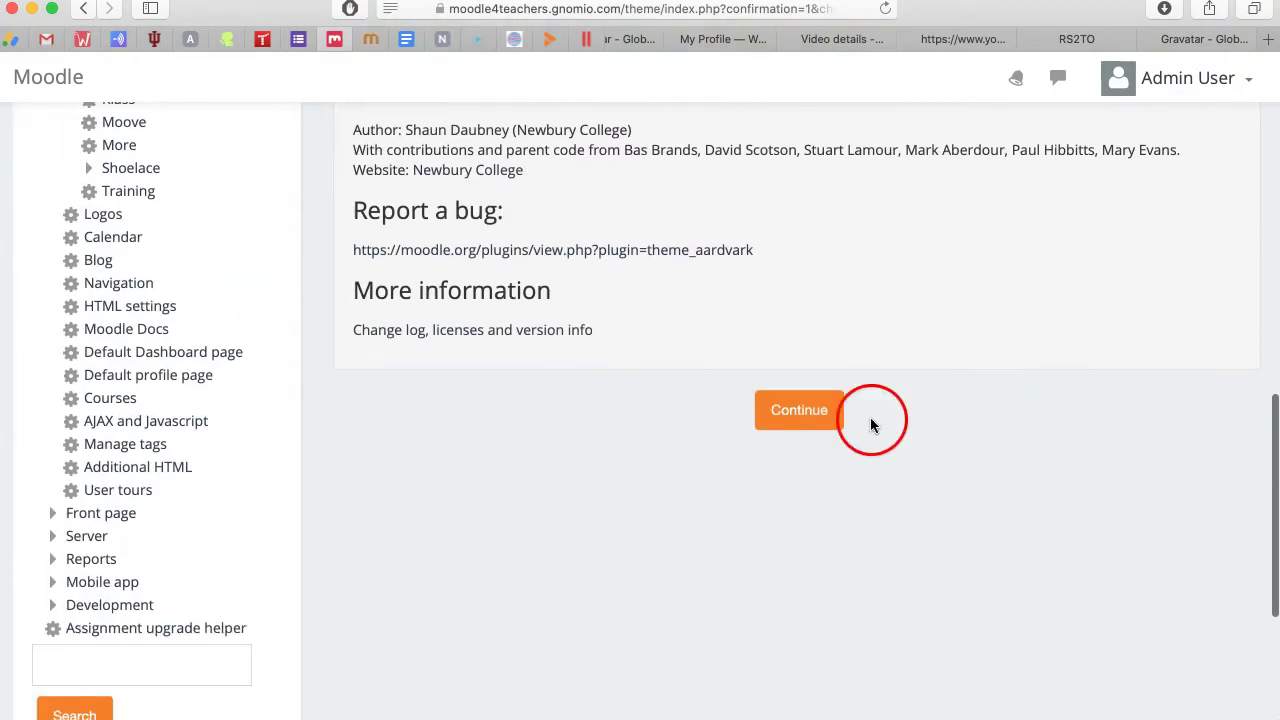
pyautogui.click(806, 411)
# Step: Set Aardvark as the theme for the Mobile device type and return to the device list
pyautogui.scroll(-10, 1014, 417)
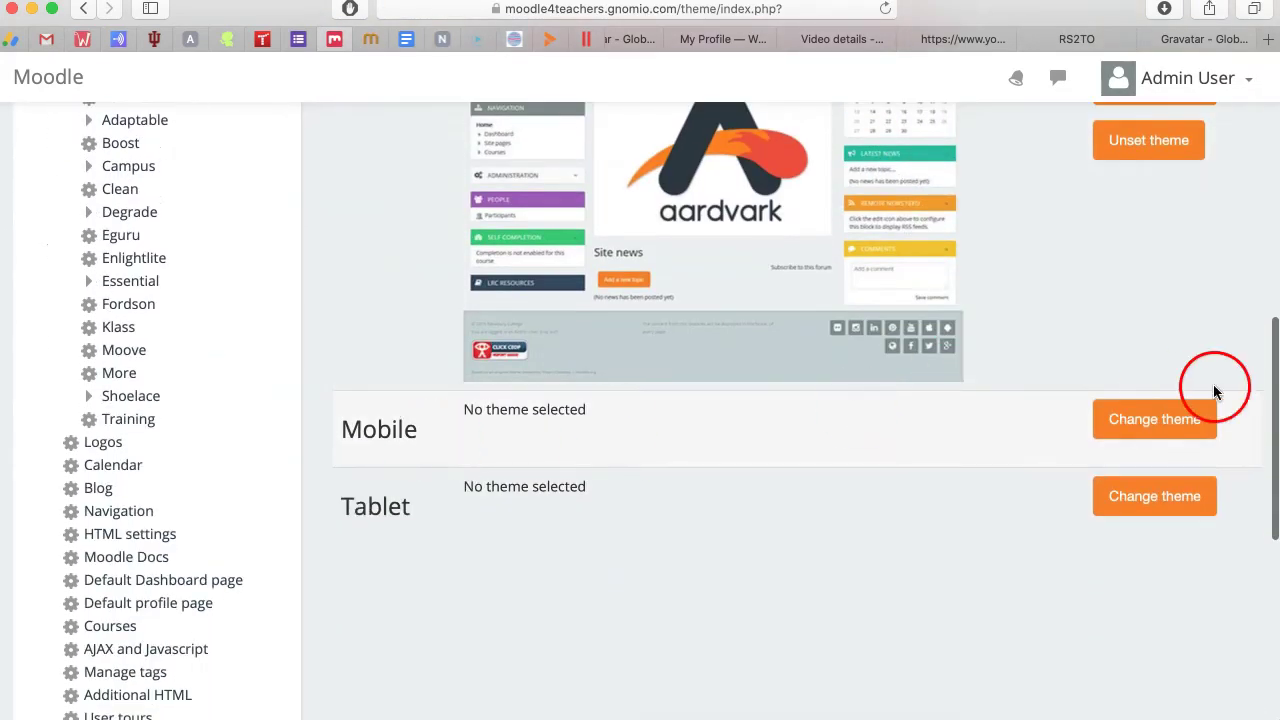
pyautogui.click(1150, 418)
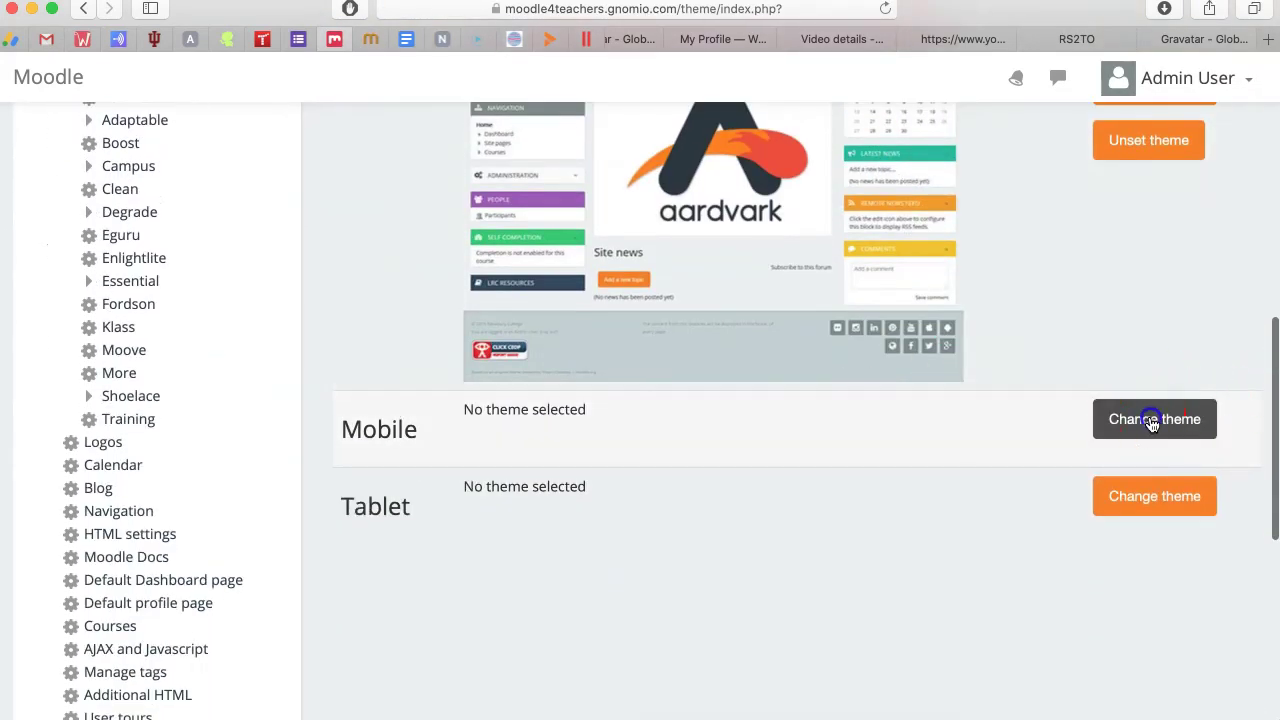
pyautogui.scroll(-5, 557, 420)
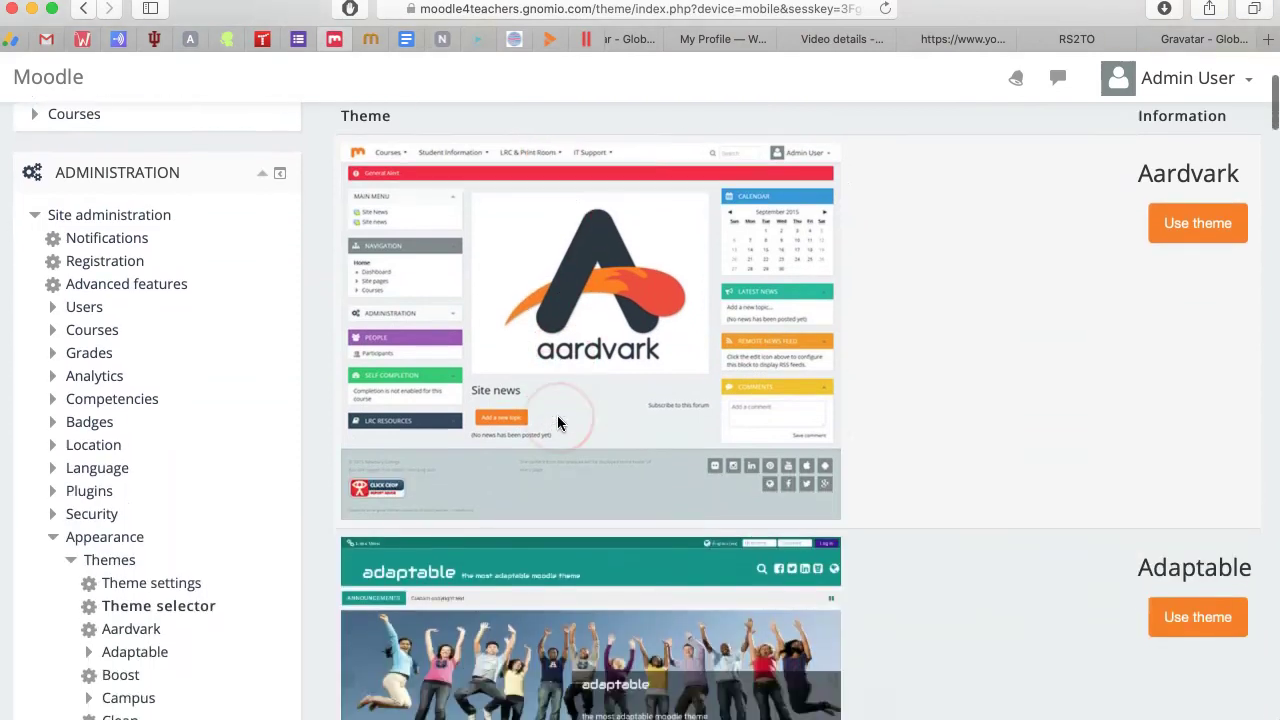
pyautogui.scroll(3, 1085, 415)
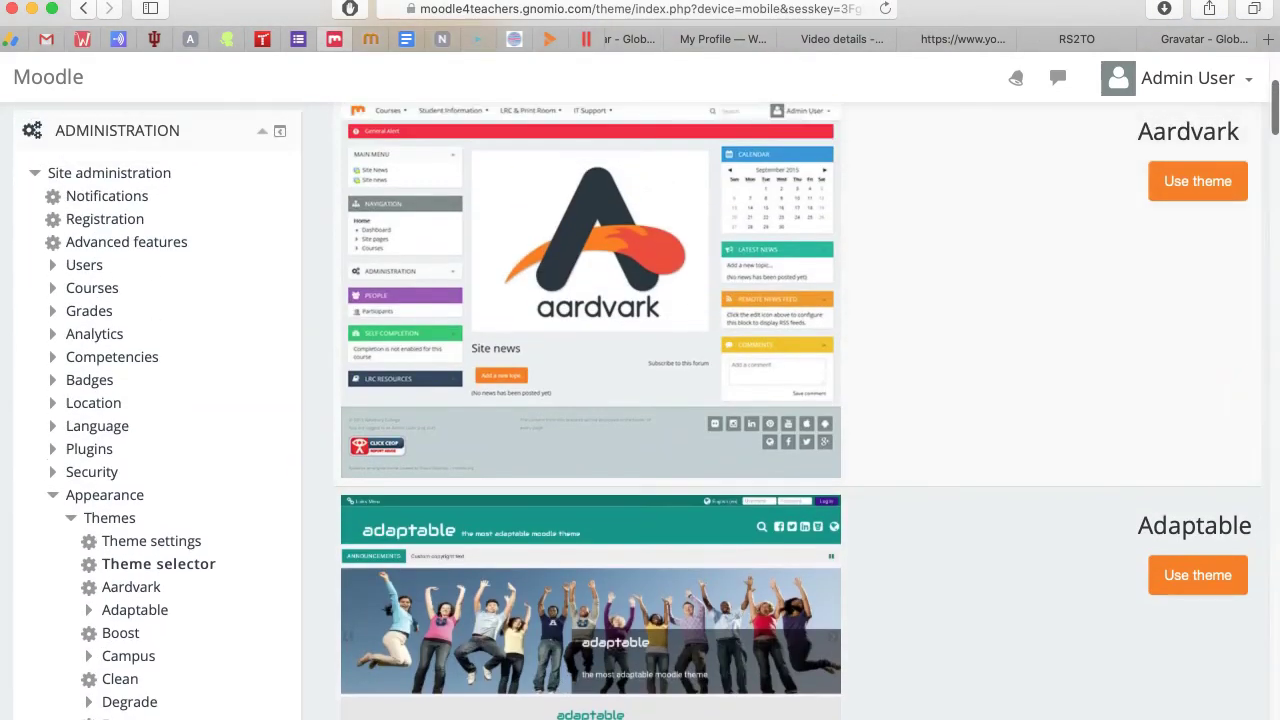
pyautogui.click(1212, 181)
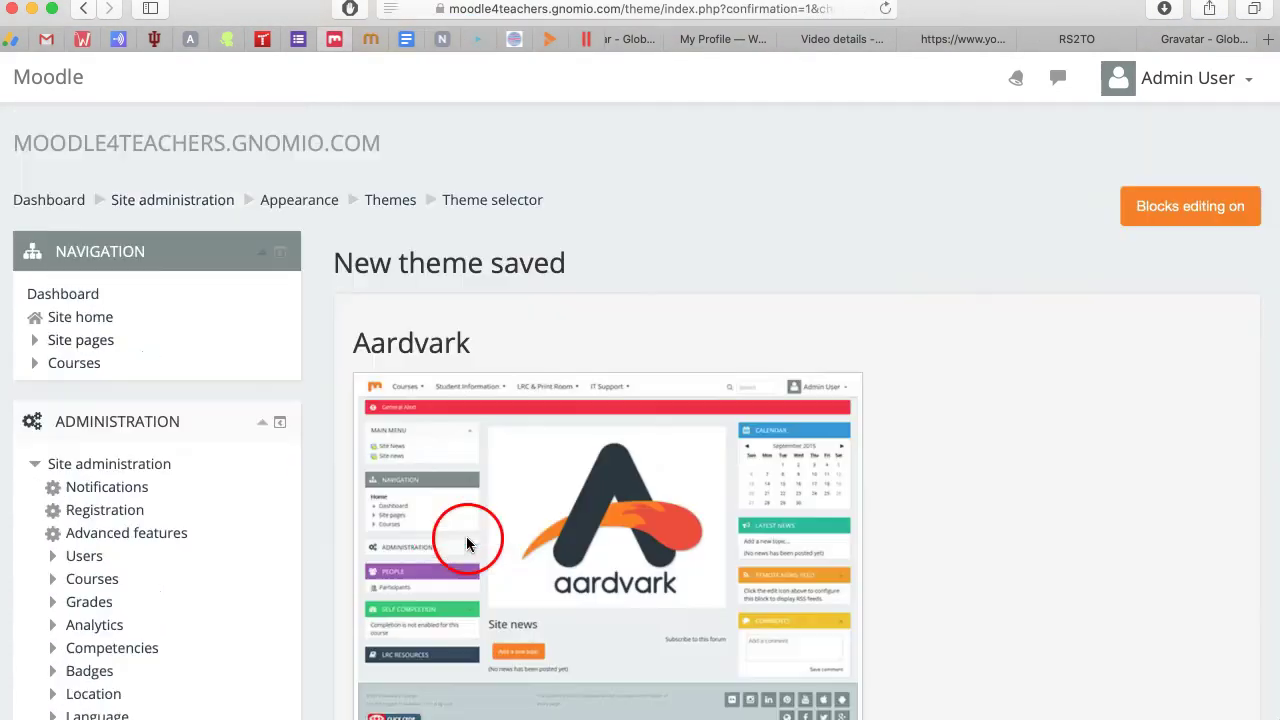
pyautogui.scroll(-10, 447, 537)
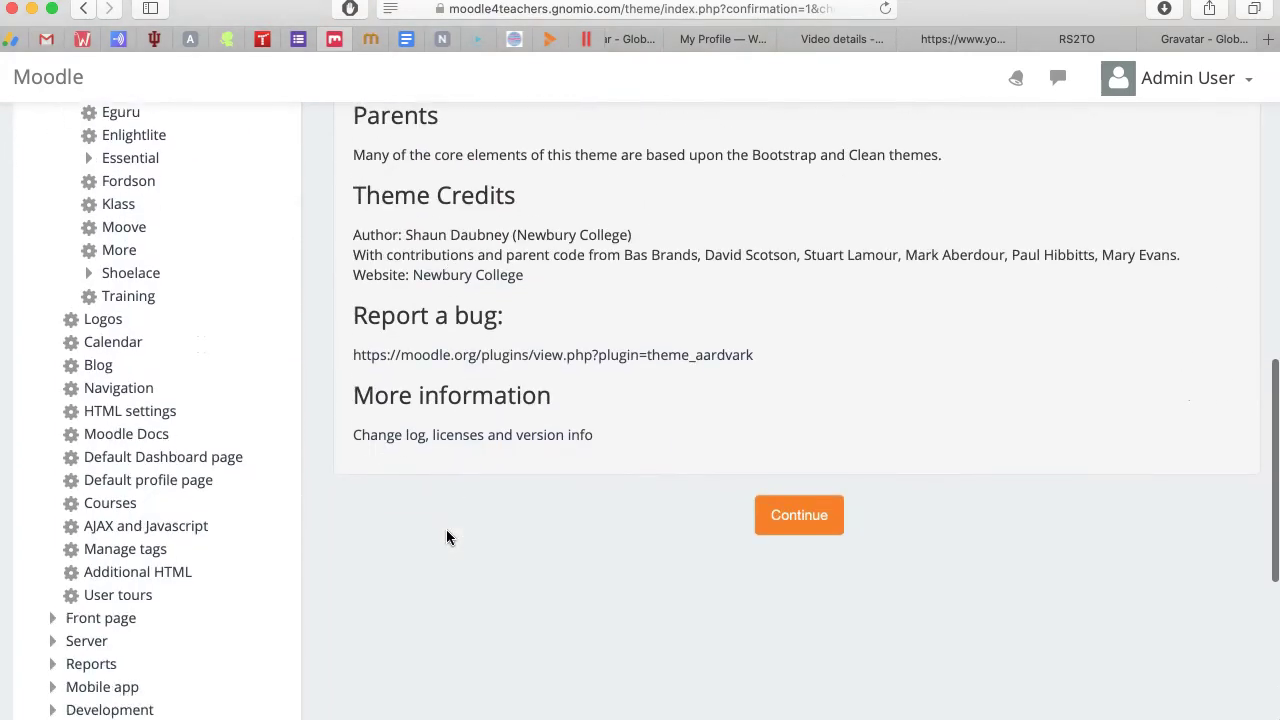
pyautogui.click(808, 472)
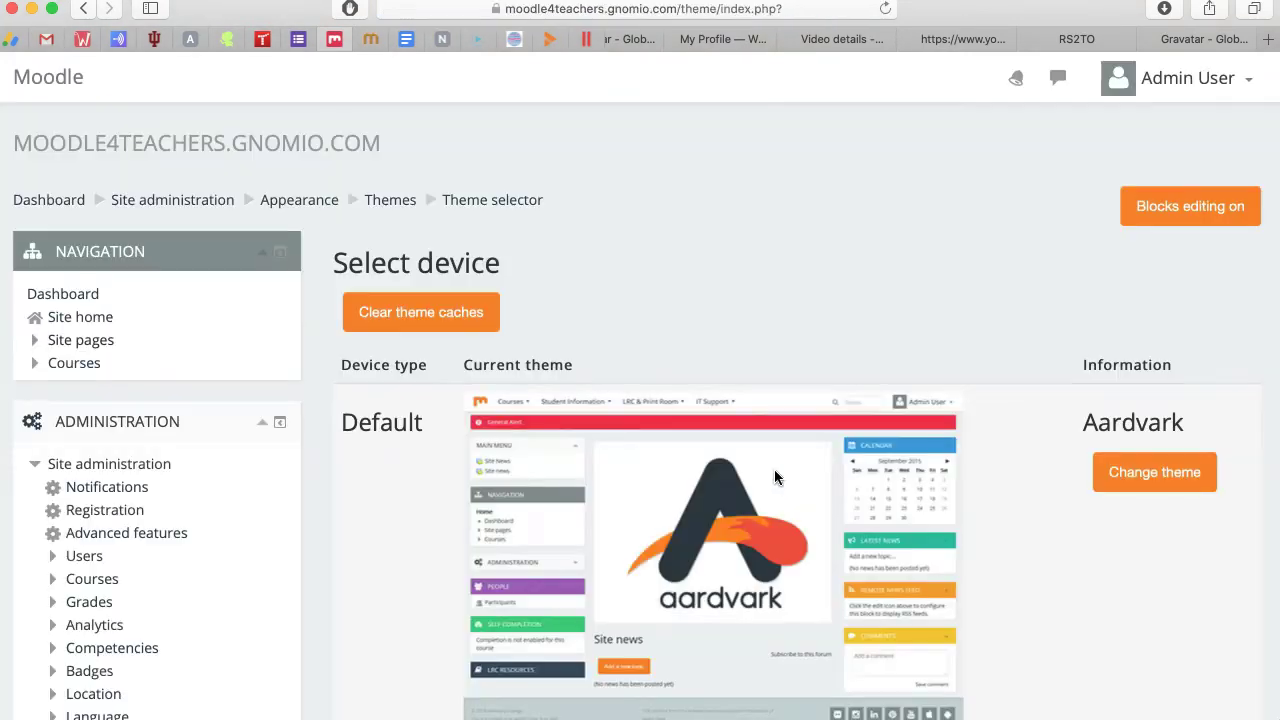
# Step: Set Aardvark as the theme for the Tablet device type and return to the device list
pyautogui.scroll(-8, 786, 471)
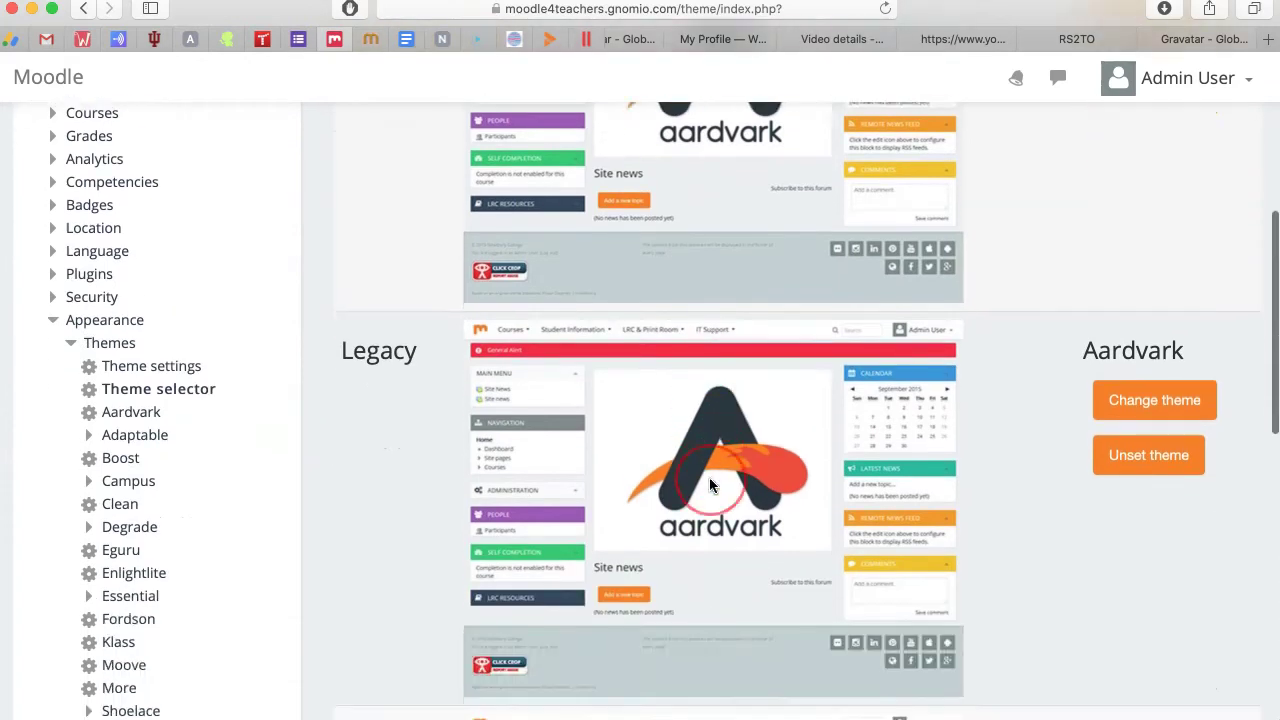
pyautogui.scroll(-8, 709, 485)
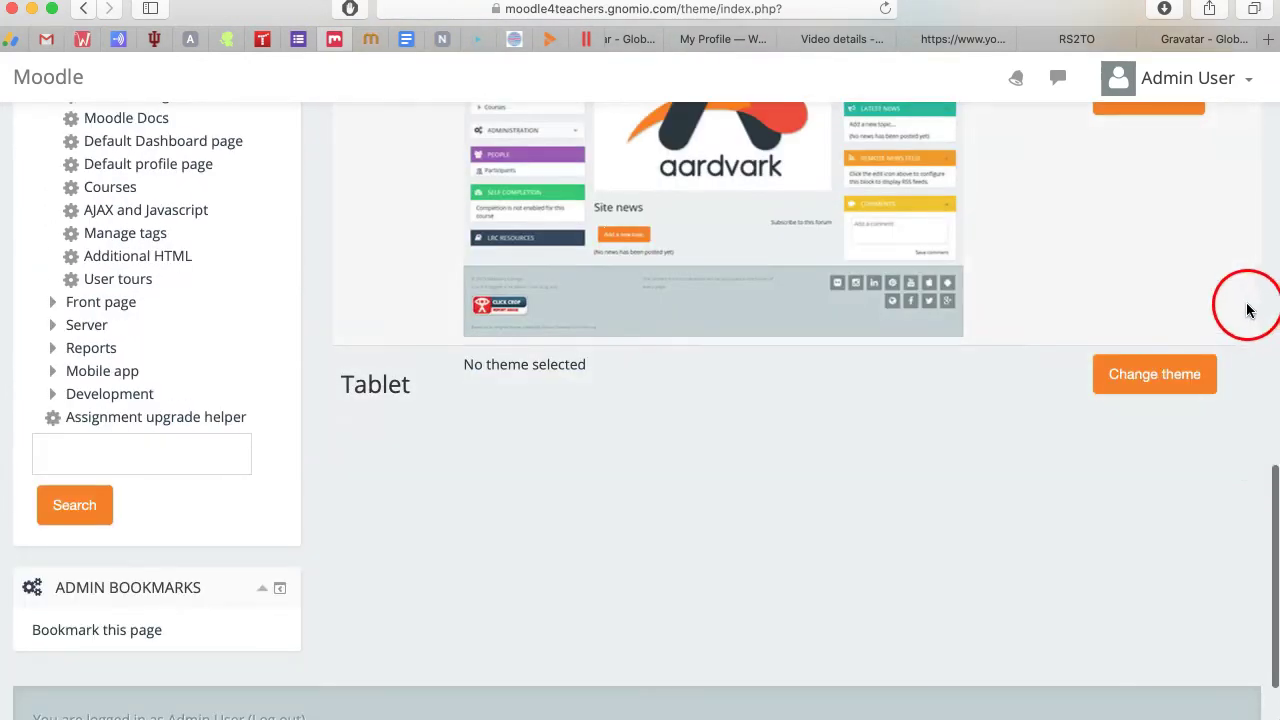
pyautogui.click(1137, 381)
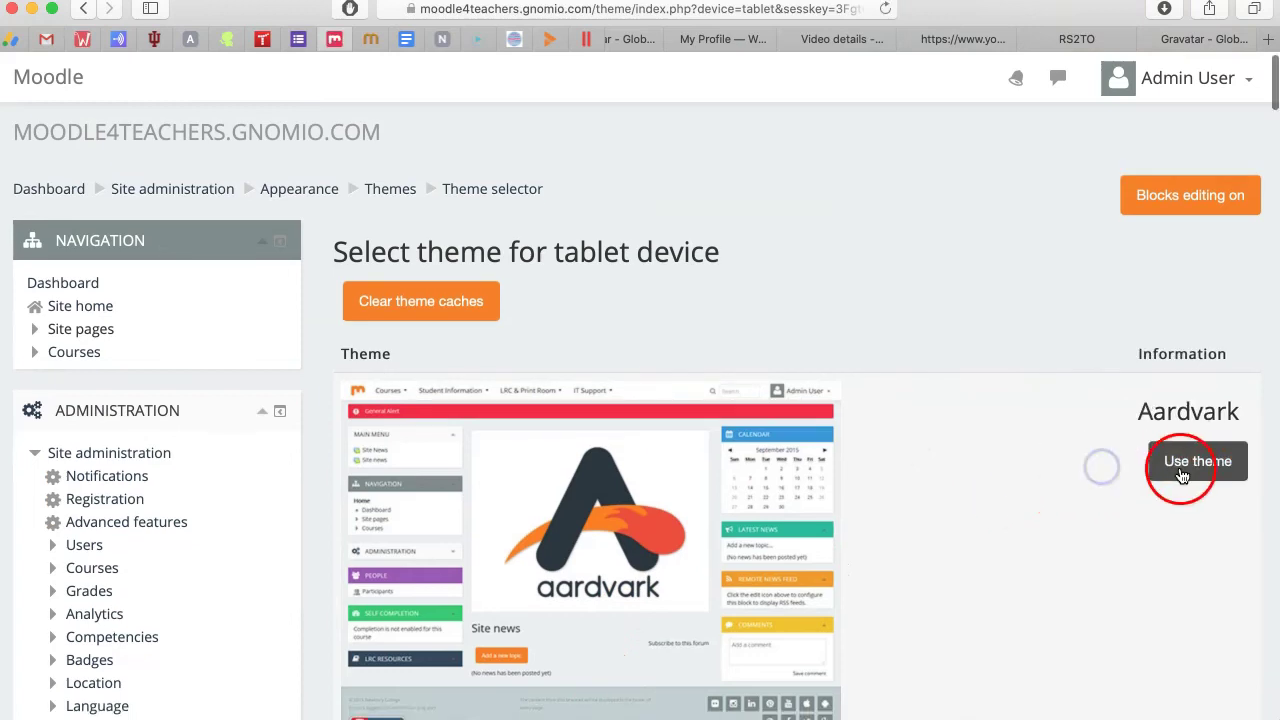
pyautogui.click(1171, 463)
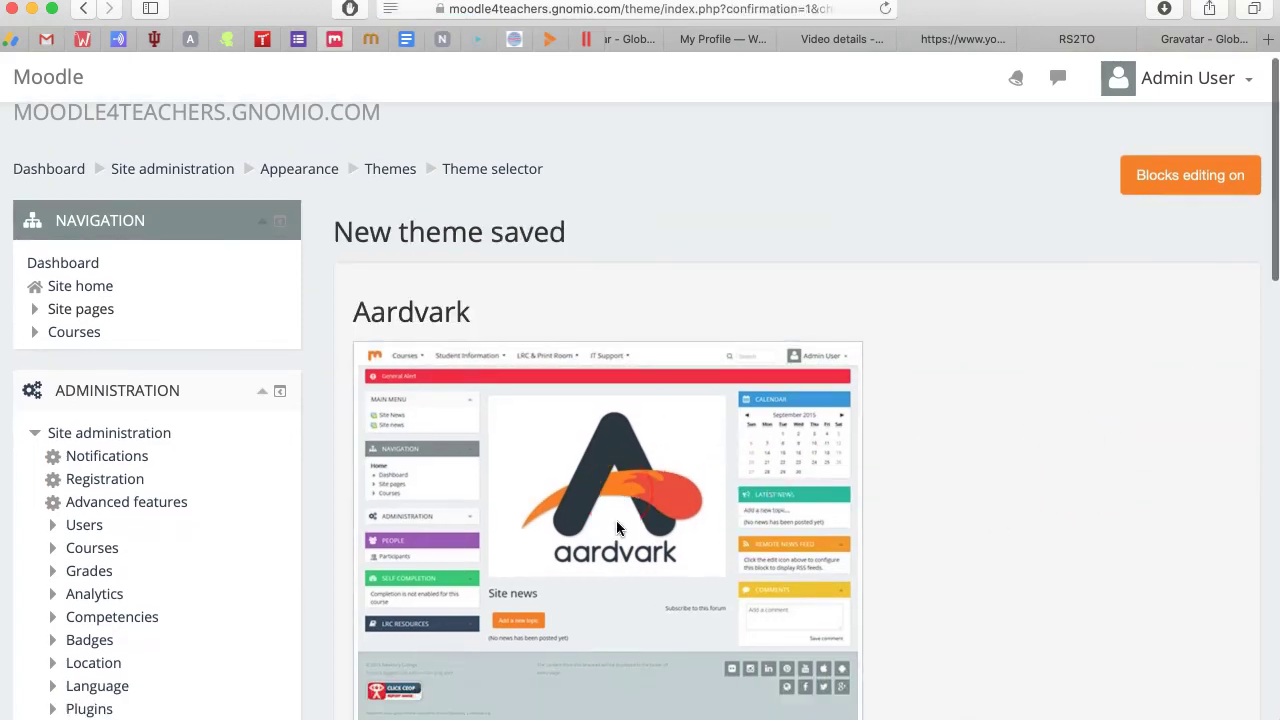
pyautogui.scroll(-15, 616, 524)
pyautogui.click(799, 348)
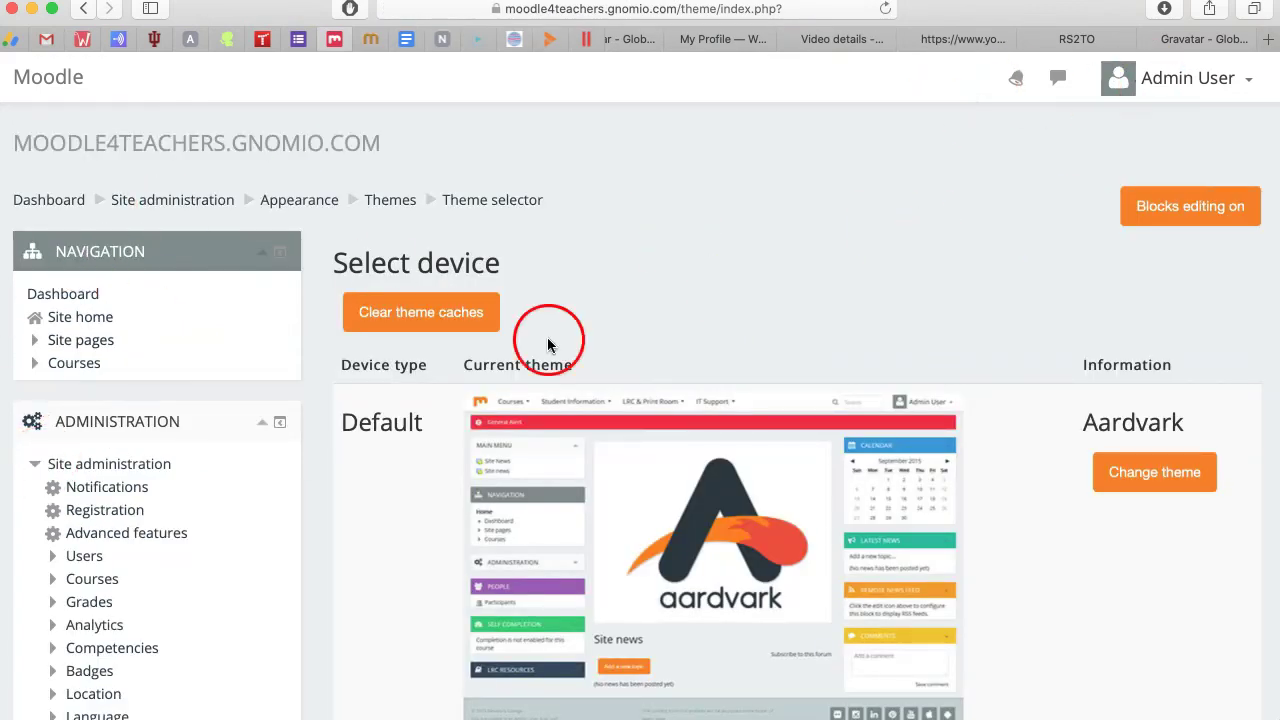
# Step: Clear the theme caches from the device selection page
pyautogui.scroll(-2, 470, 330)
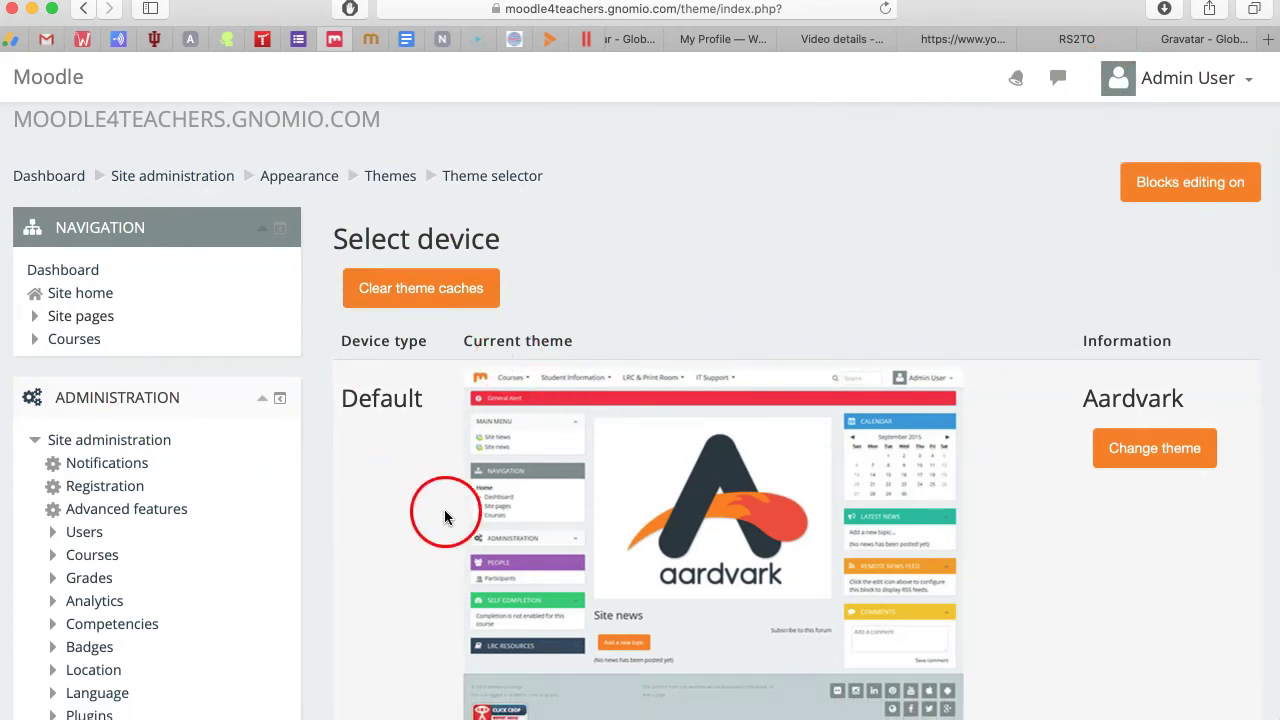
pyautogui.click(447, 286)
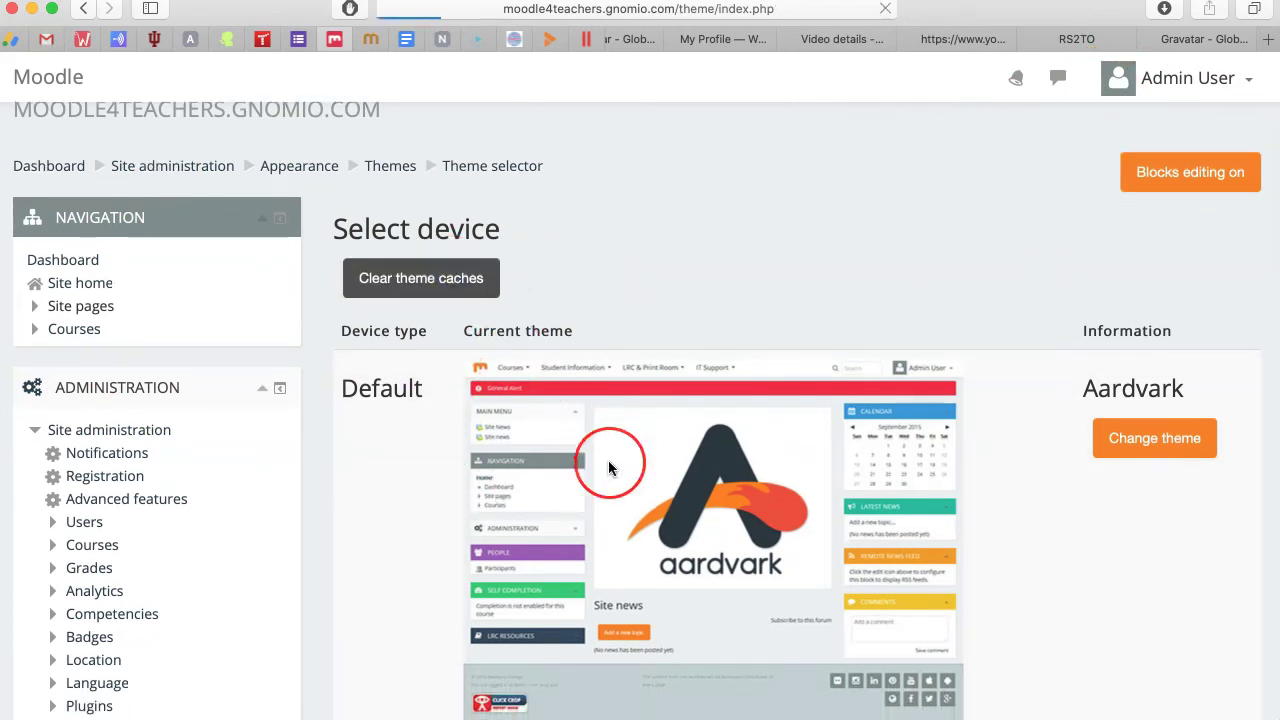
pyautogui.scroll(-10, 608, 462)
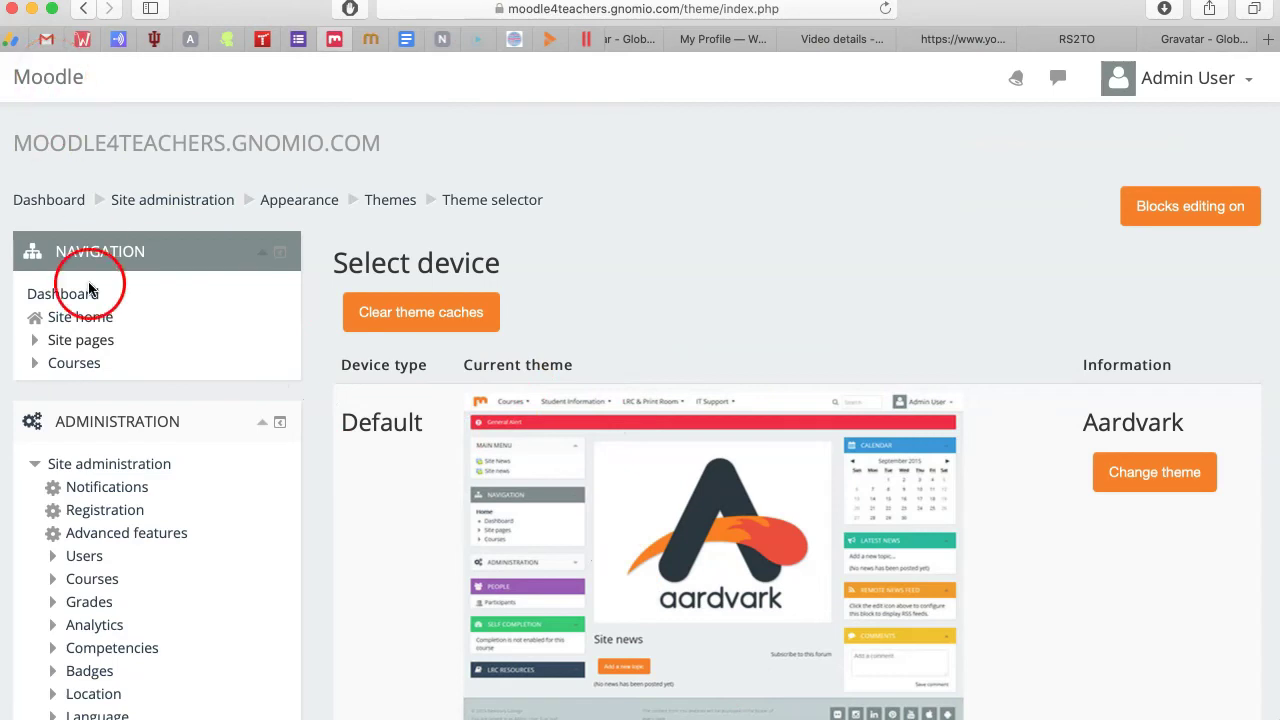
# Step: Search the site administration for "gravatar", check the Gravatar user policies and save them
pyautogui.scroll(-15, 86, 318)
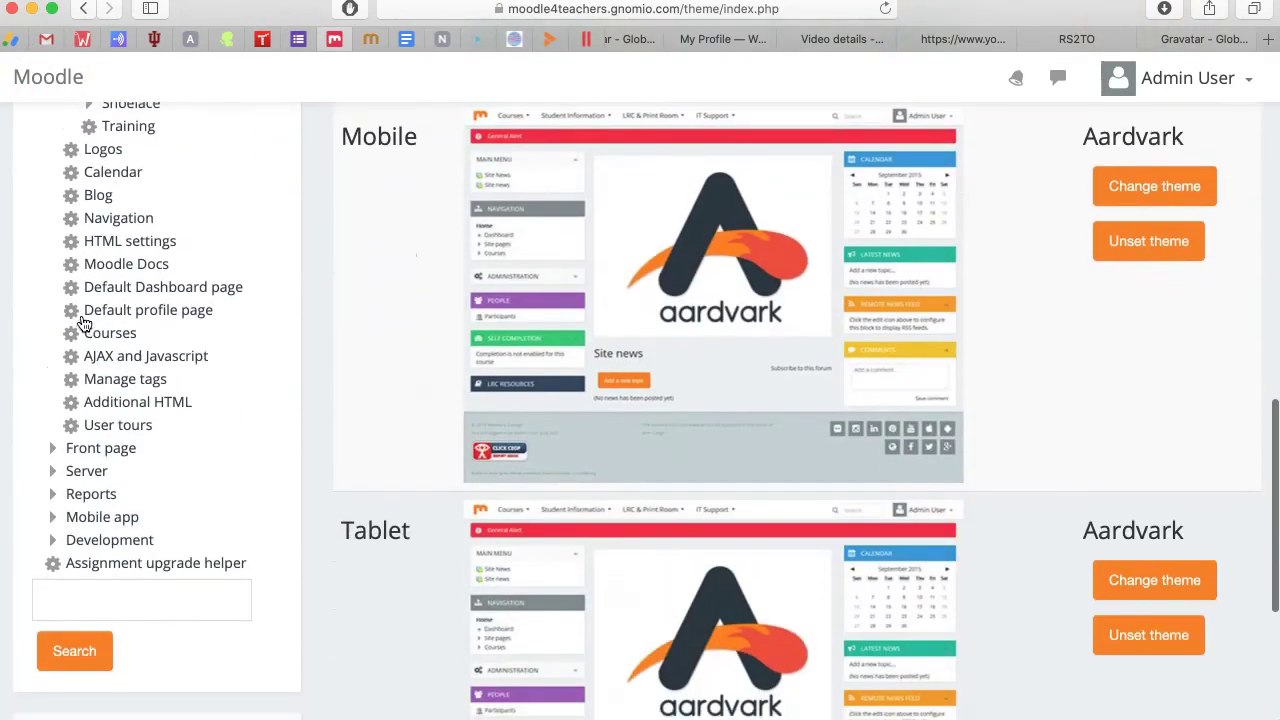
pyautogui.scroll(-4, 86, 318)
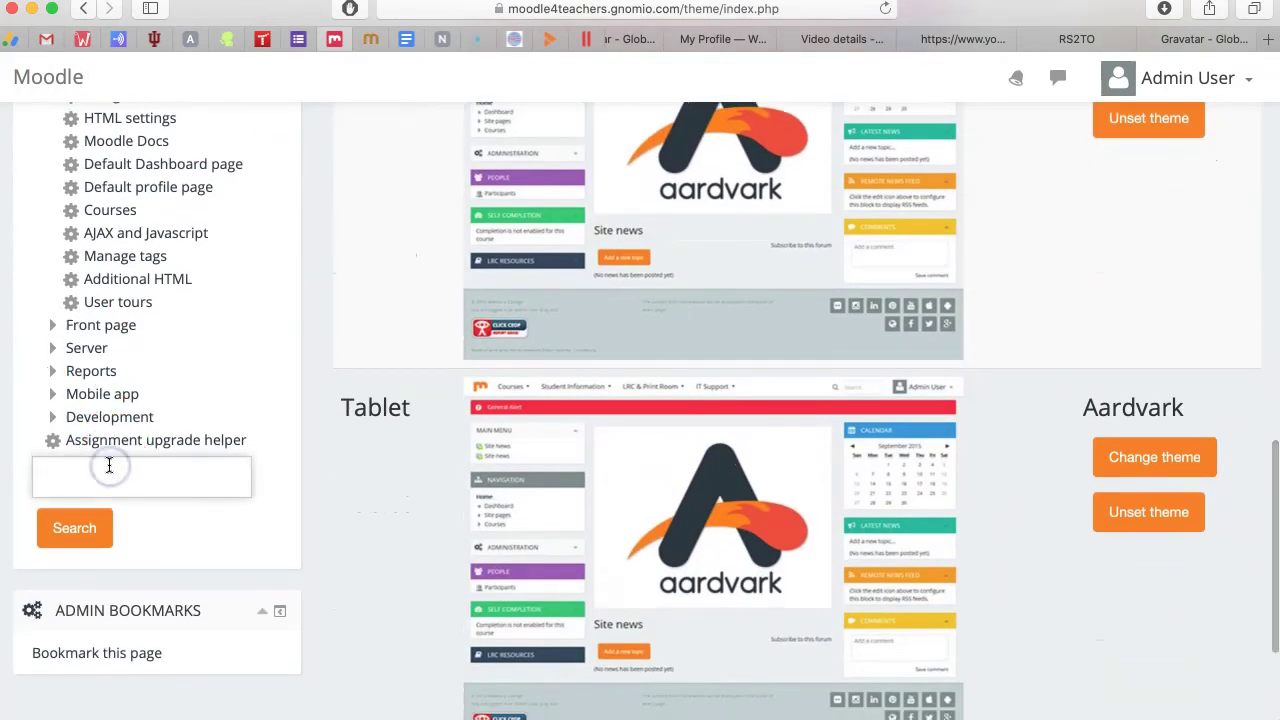
pyautogui.write('avatar')
pyautogui.press('Return')
pyautogui.click(56, 430)
pyautogui.scroll(-5, 62, 450)
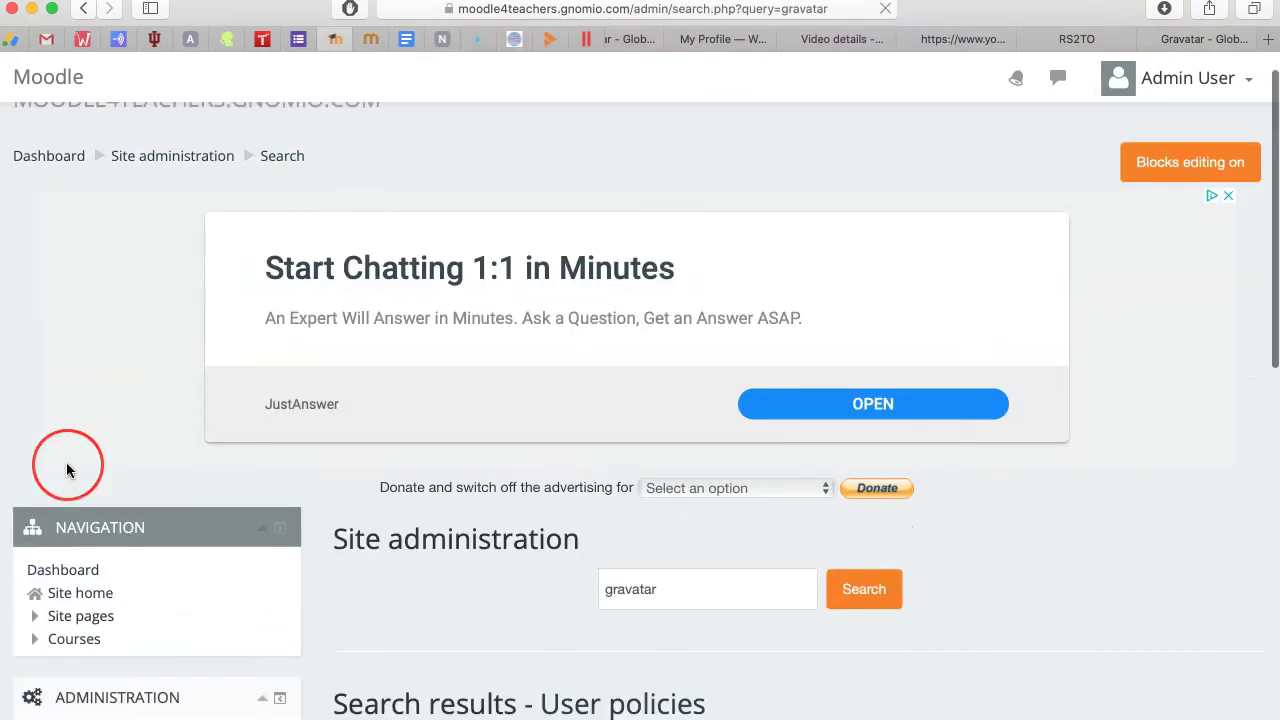
pyautogui.scroll(-10, 67, 470)
pyautogui.click(123, 483)
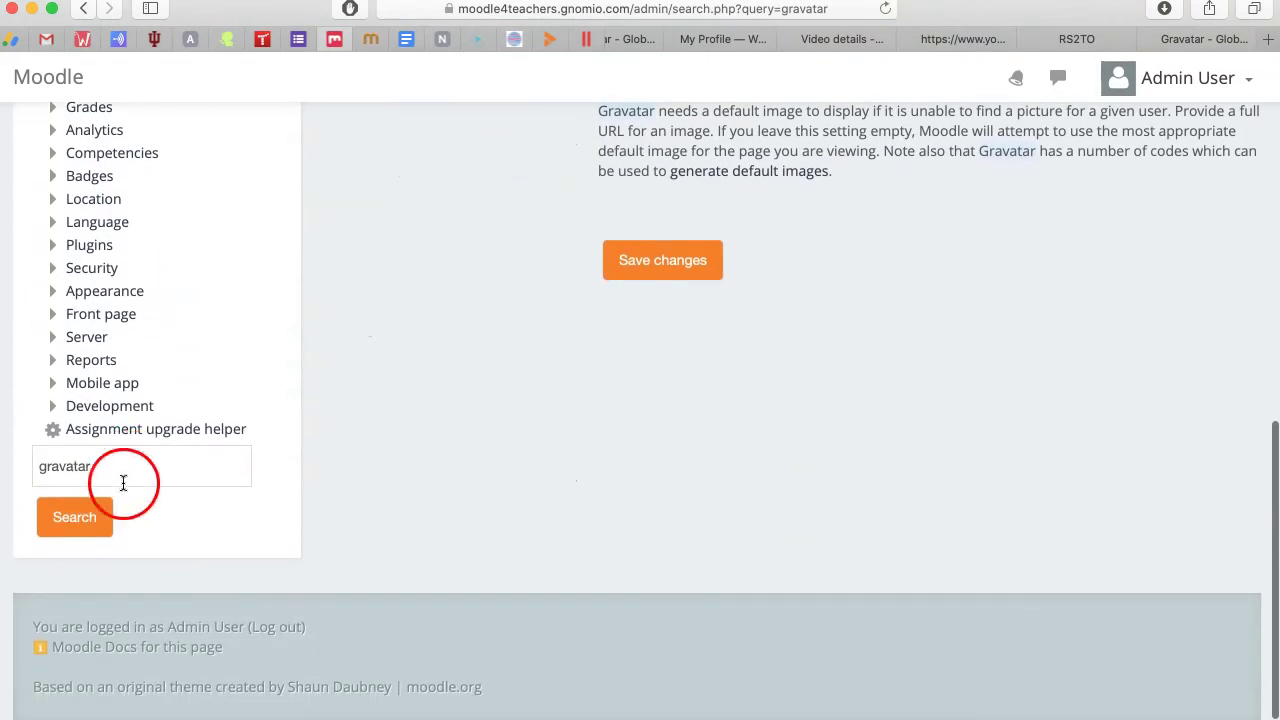
pyautogui.scroll(5, 720, 418)
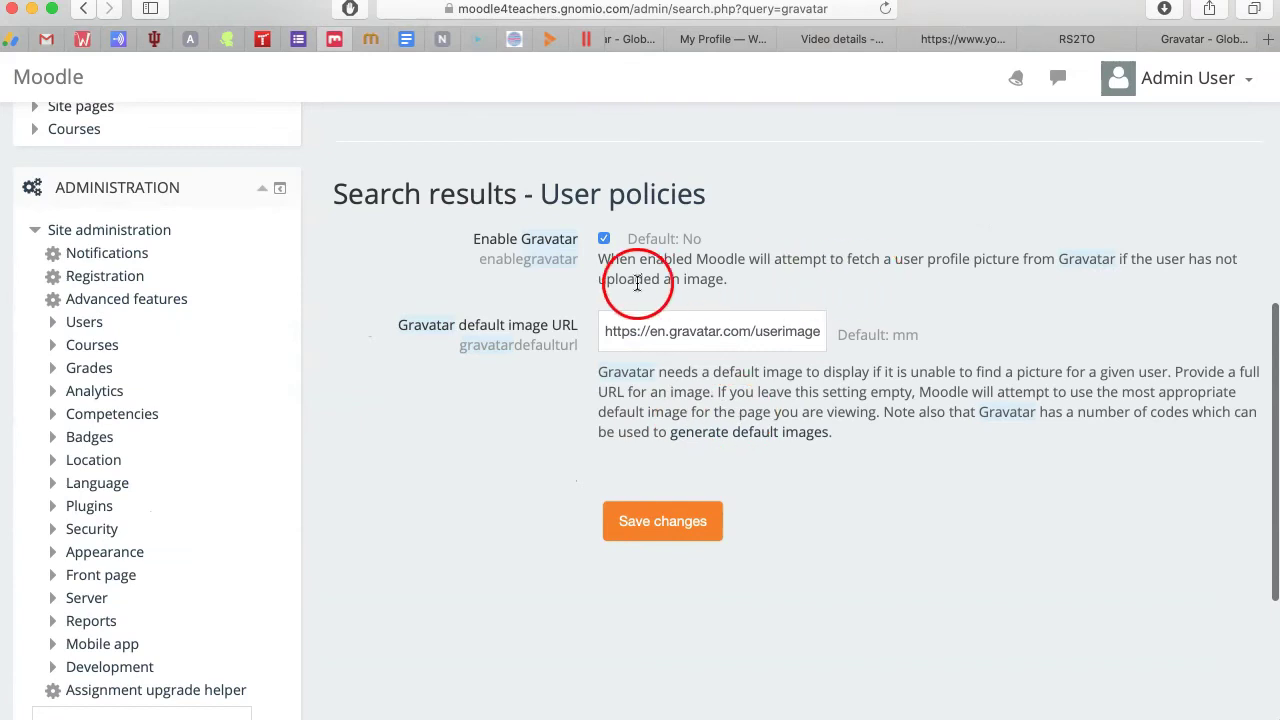
pyautogui.click(661, 527)
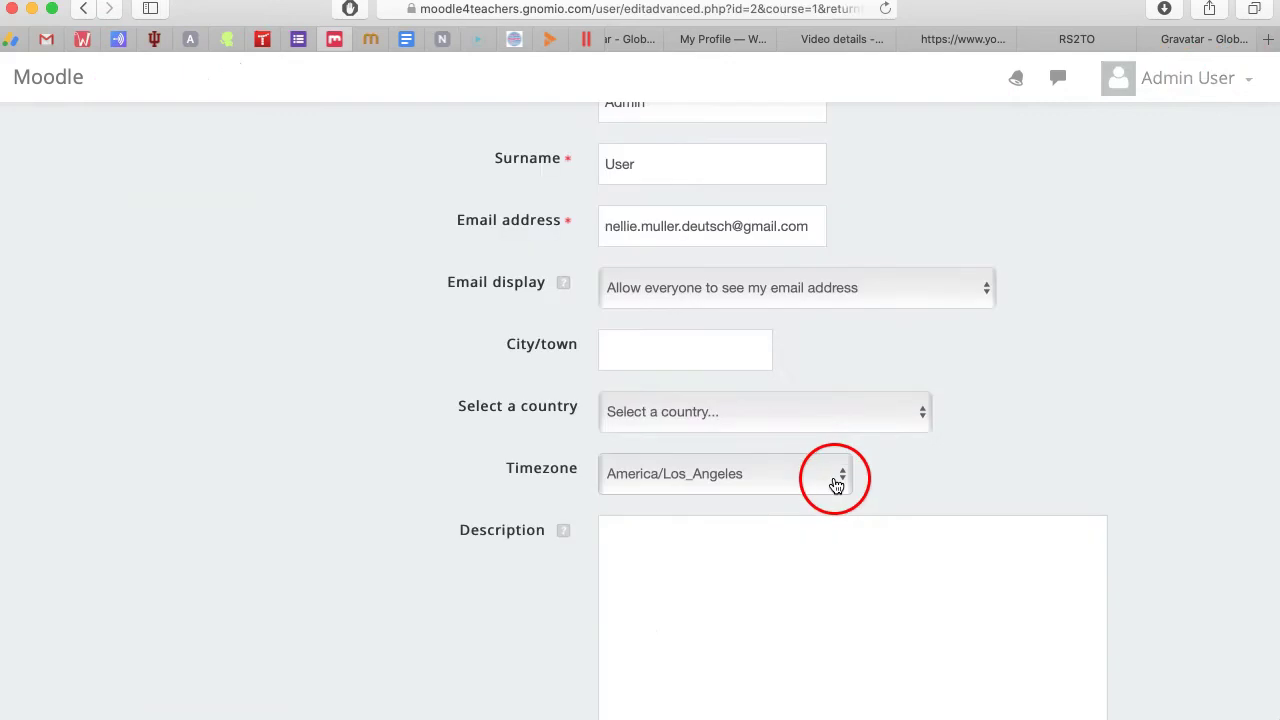
# Step: Set the timezone in the admin user's profile to America/Toronto
pyautogui.click(834, 478)
pyautogui.scroll(5, 735, 300)
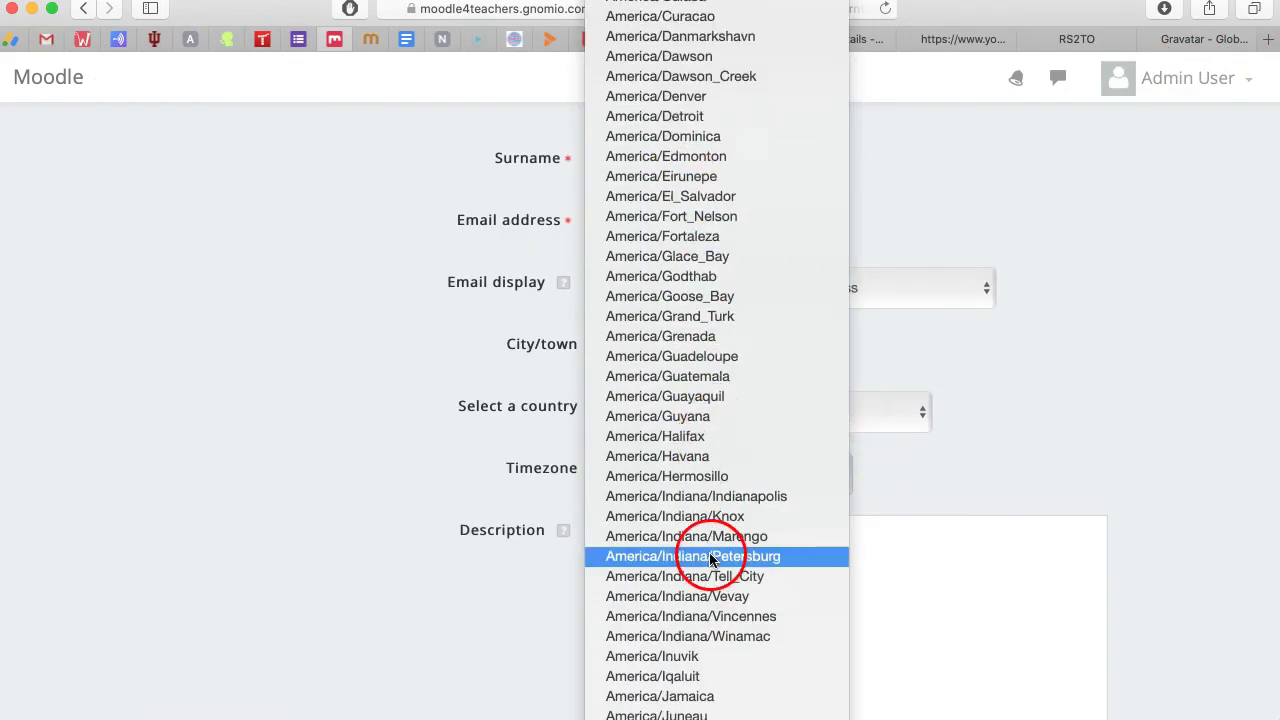
pyautogui.scroll(-2, 711, 556)
pyautogui.scroll(-10, 745, 553)
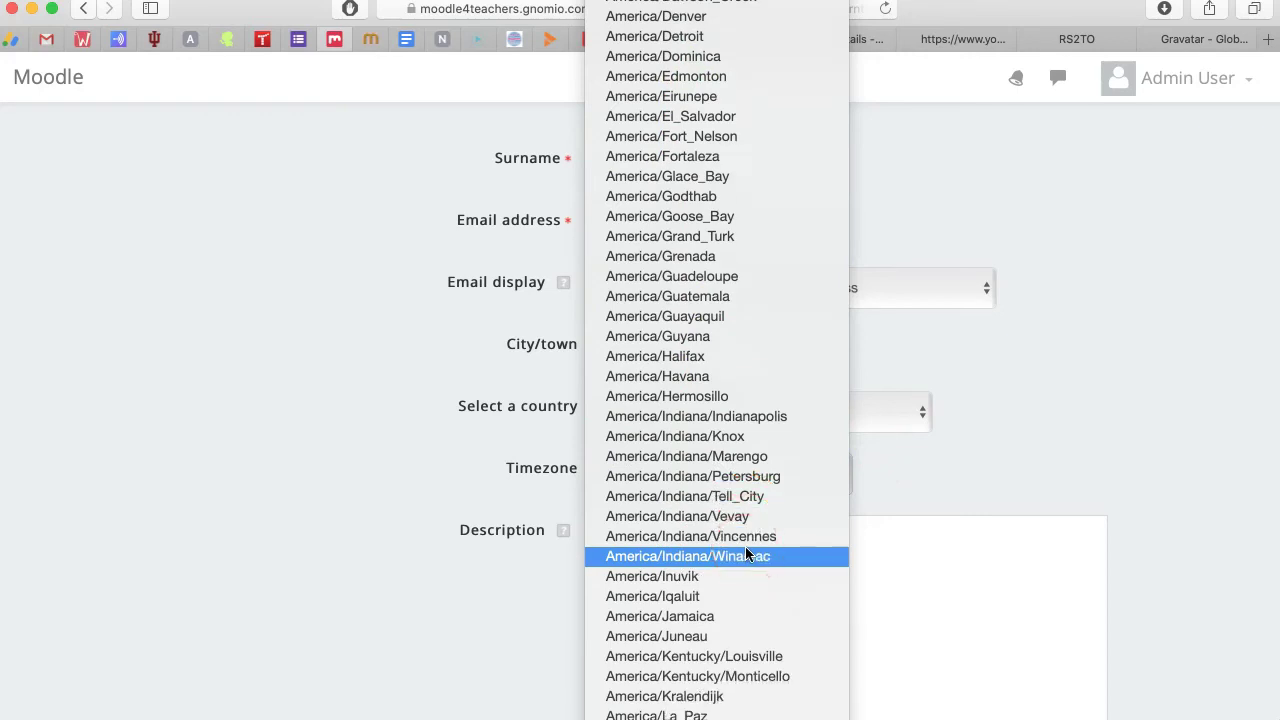
pyautogui.scroll(-3, 760, 556)
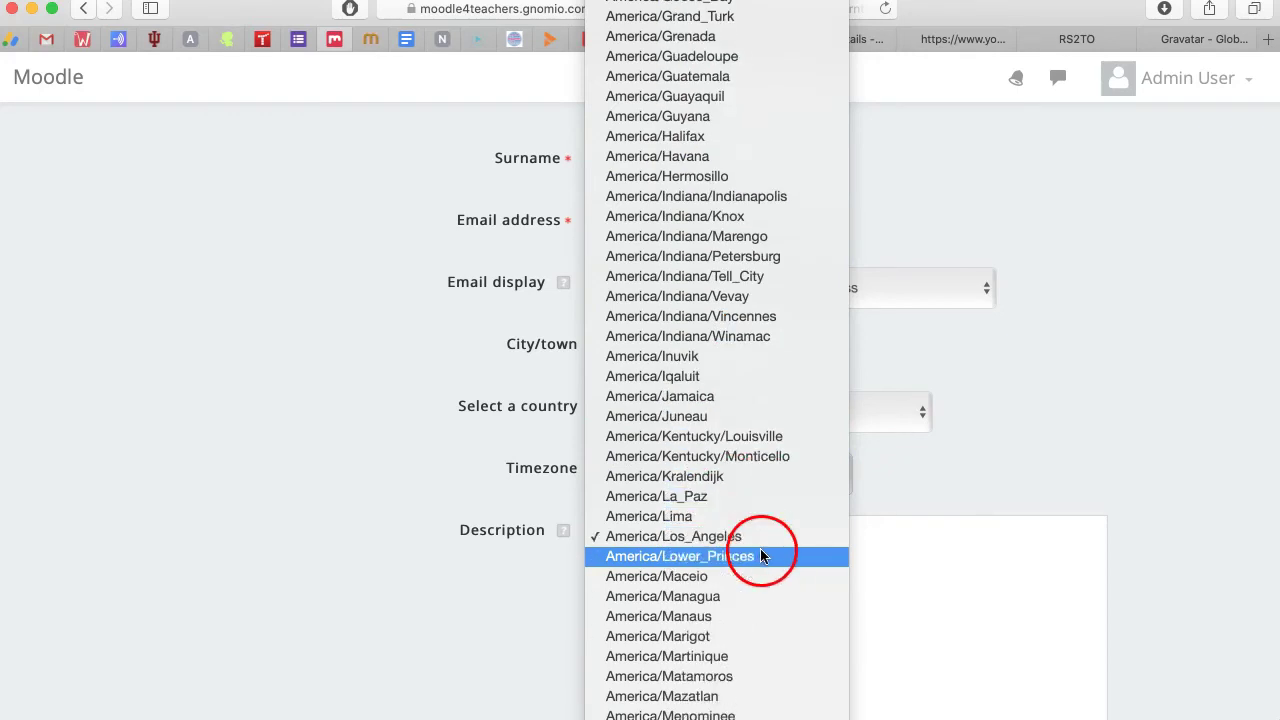
pyautogui.scroll(-20, 727, 556)
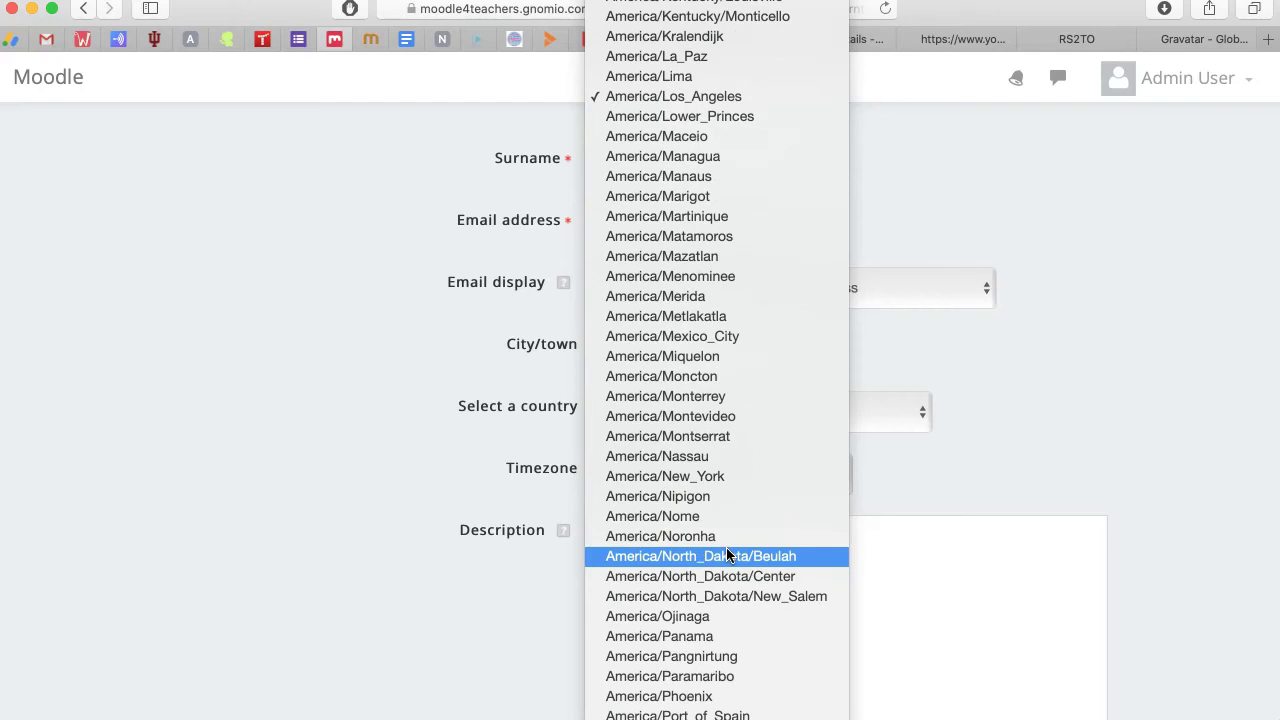
pyautogui.scroll(-20, 726, 556)
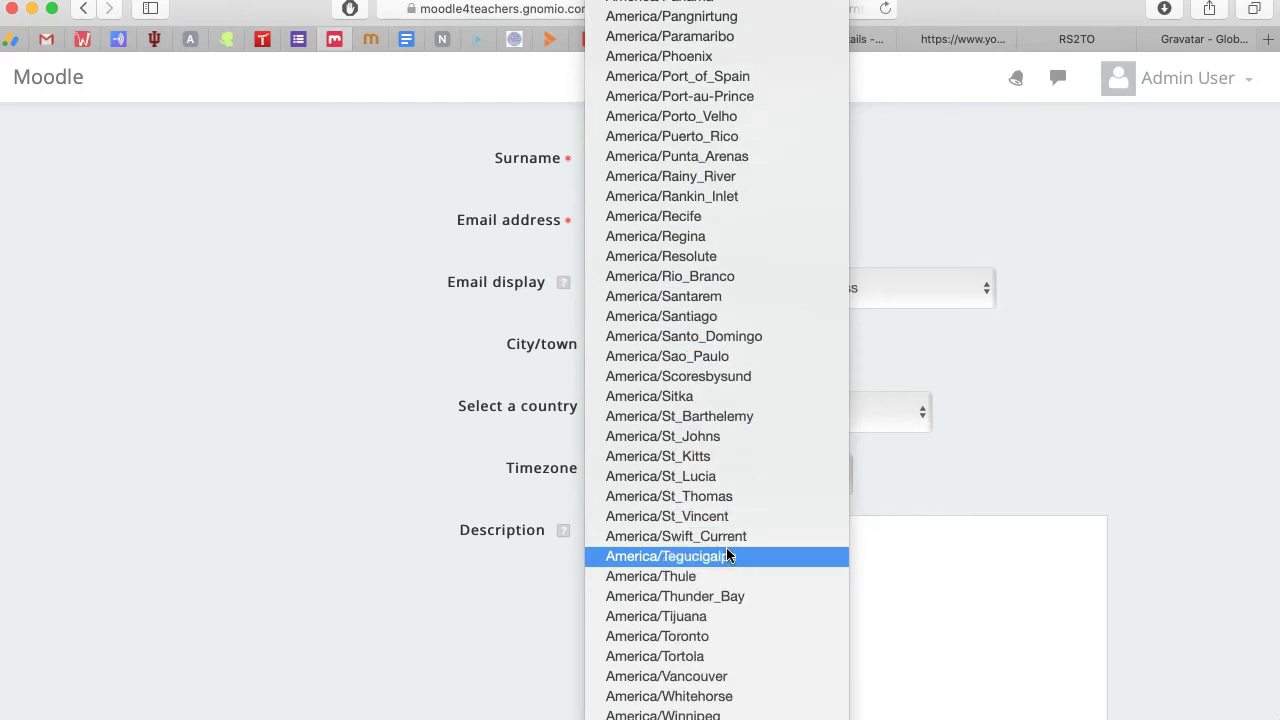
pyautogui.click(632, 522)
pyautogui.moveTo(632, 522); pyautogui.dragTo(704, 613)
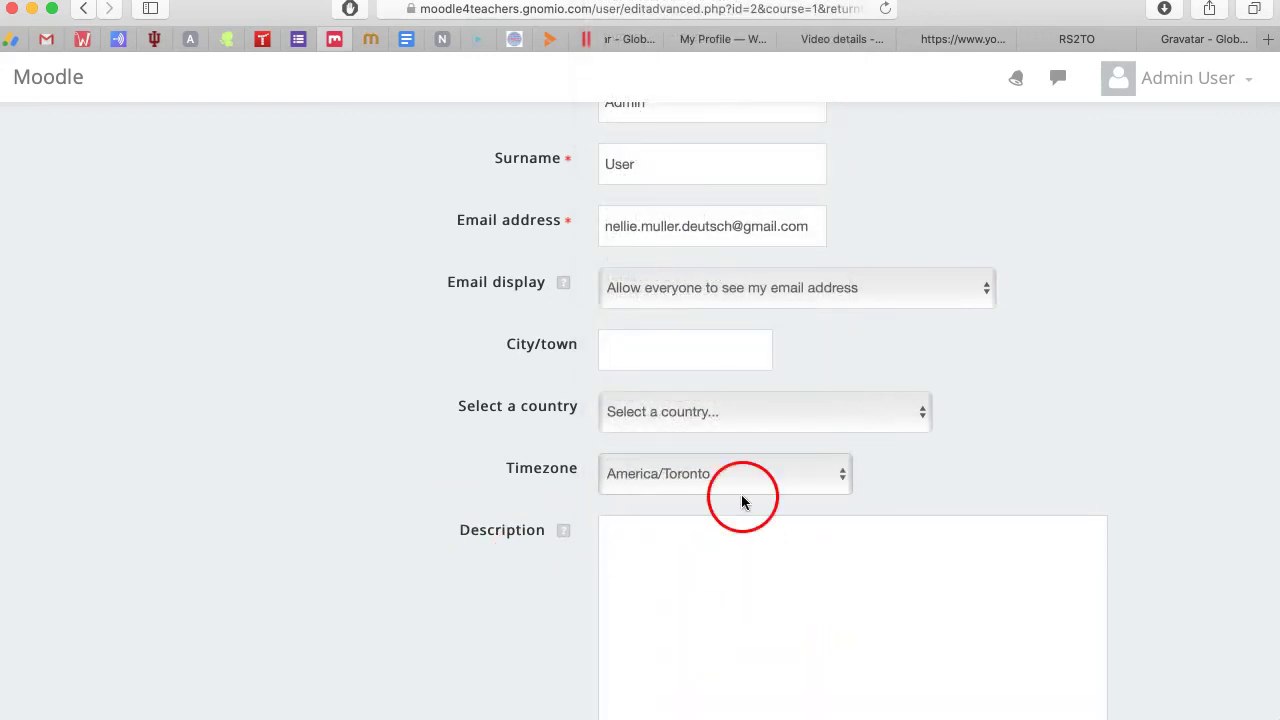
# Step: Choose Canada as the country in the admin user's profile
pyautogui.click(925, 416)
pyautogui.scroll(-15, 633, 556)
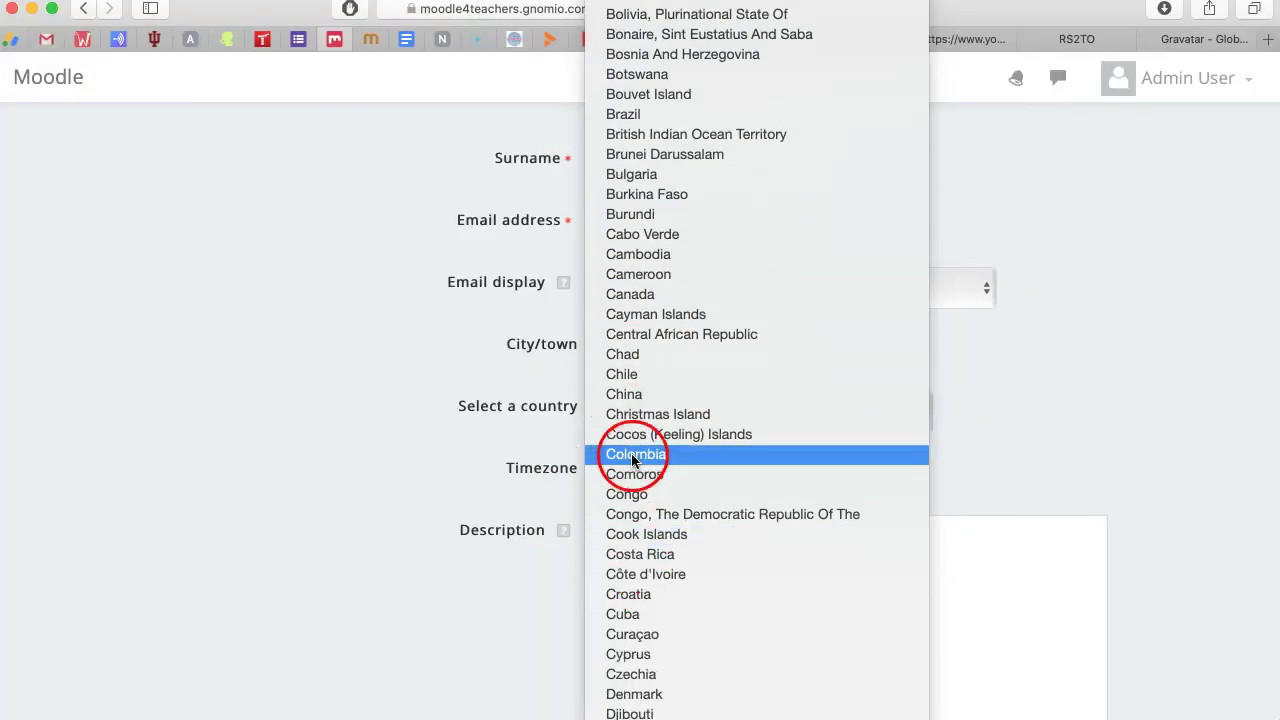
pyautogui.scroll(10, 728, 63)
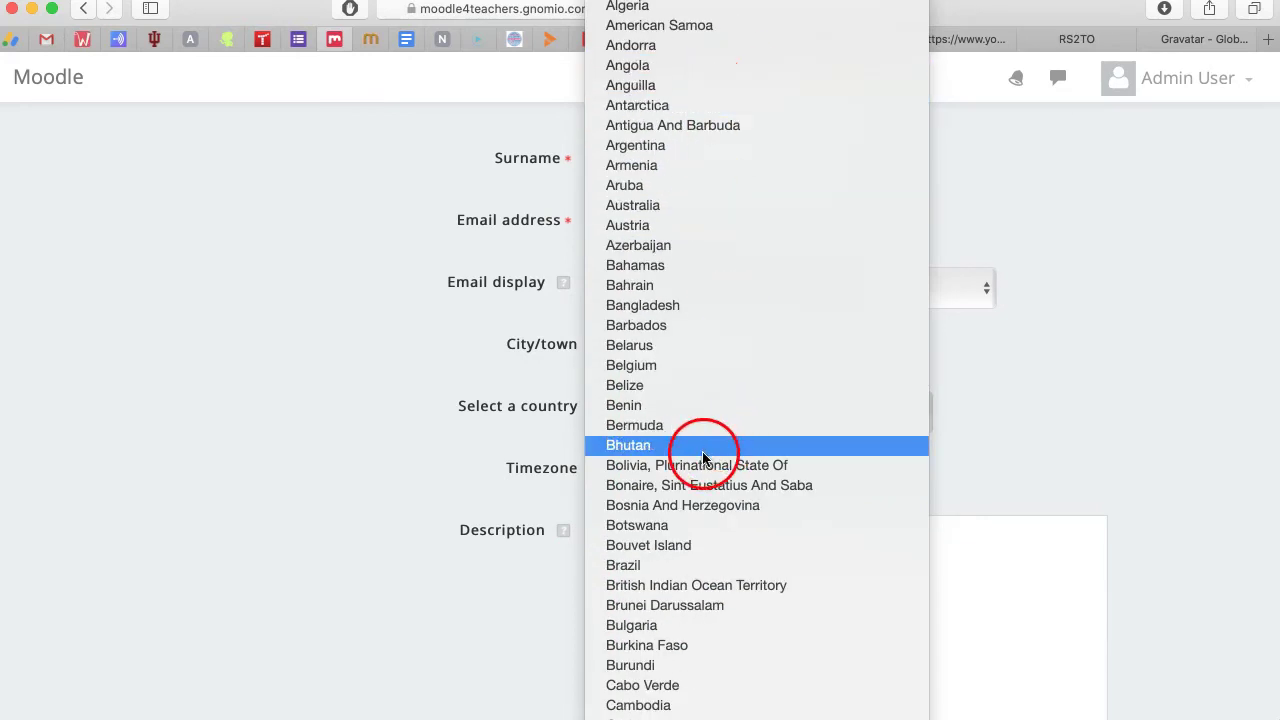
pyautogui.scroll(-3, 672, 566)
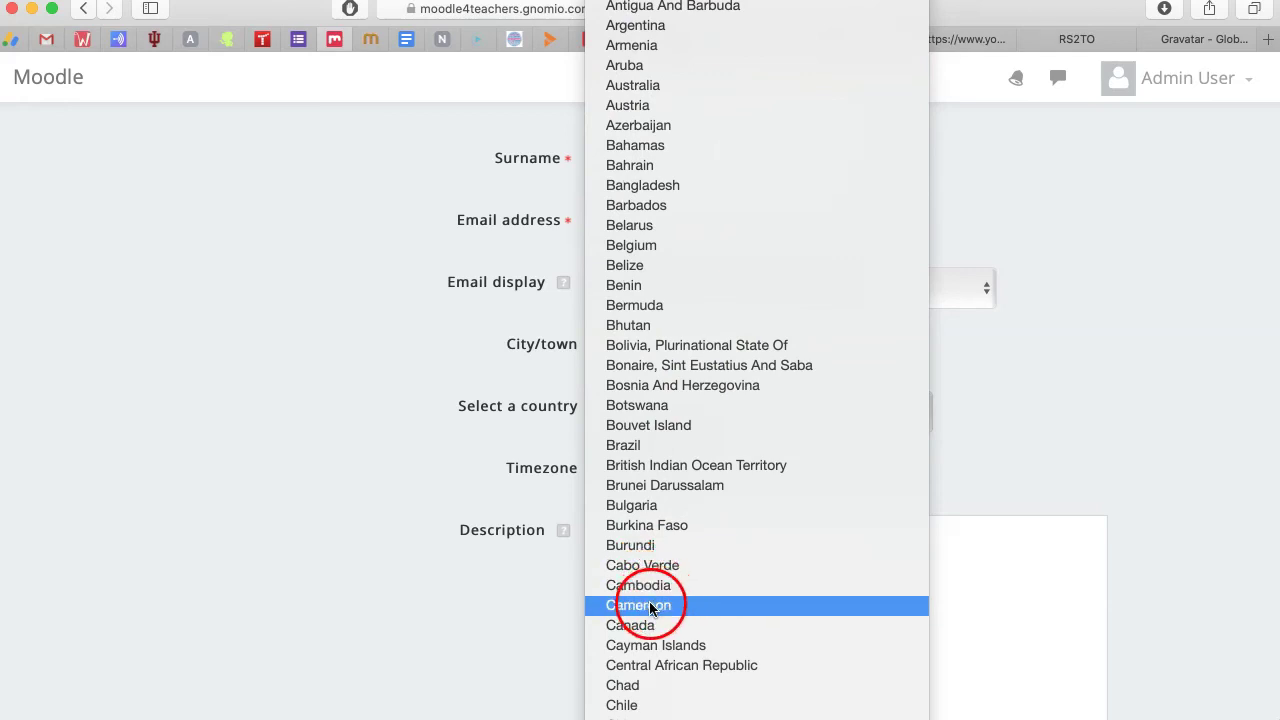
pyautogui.click(439, 560)
# Step: Save the edited profile without adding a new picture, look over the profile page and open the Dashboard
pyautogui.scroll(-10, 439, 560)
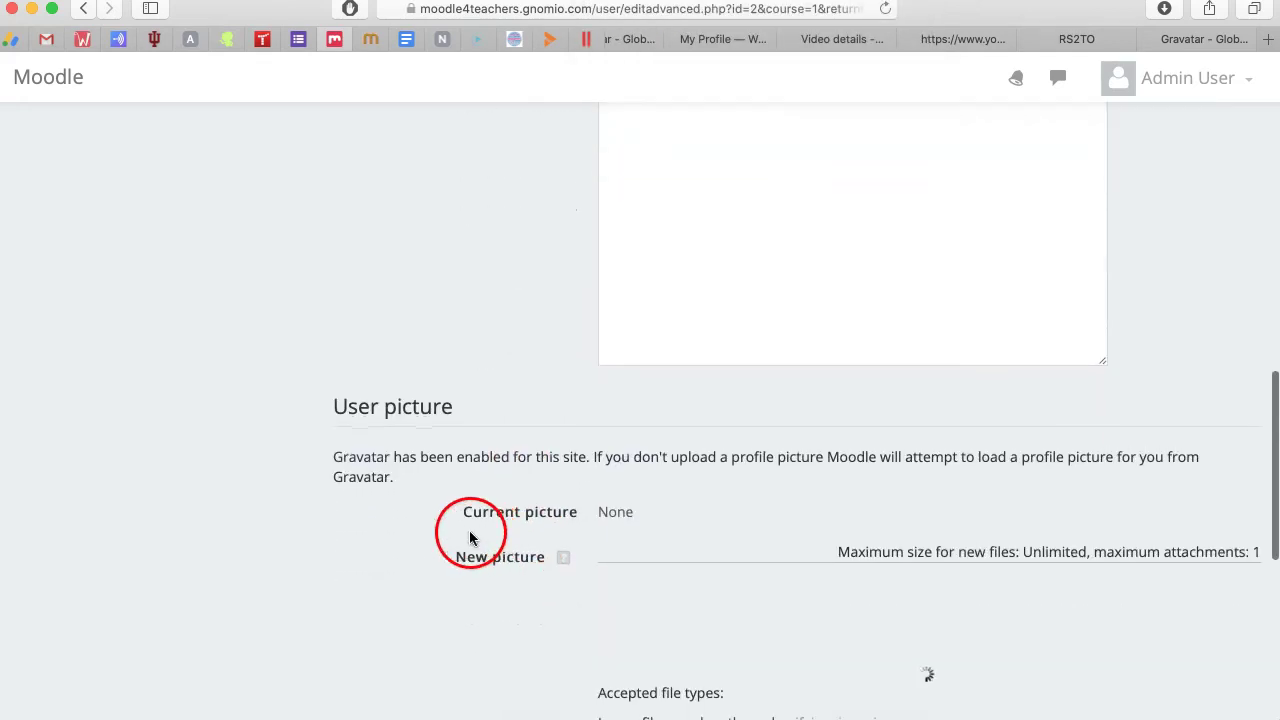
pyautogui.scroll(-5, 528, 500)
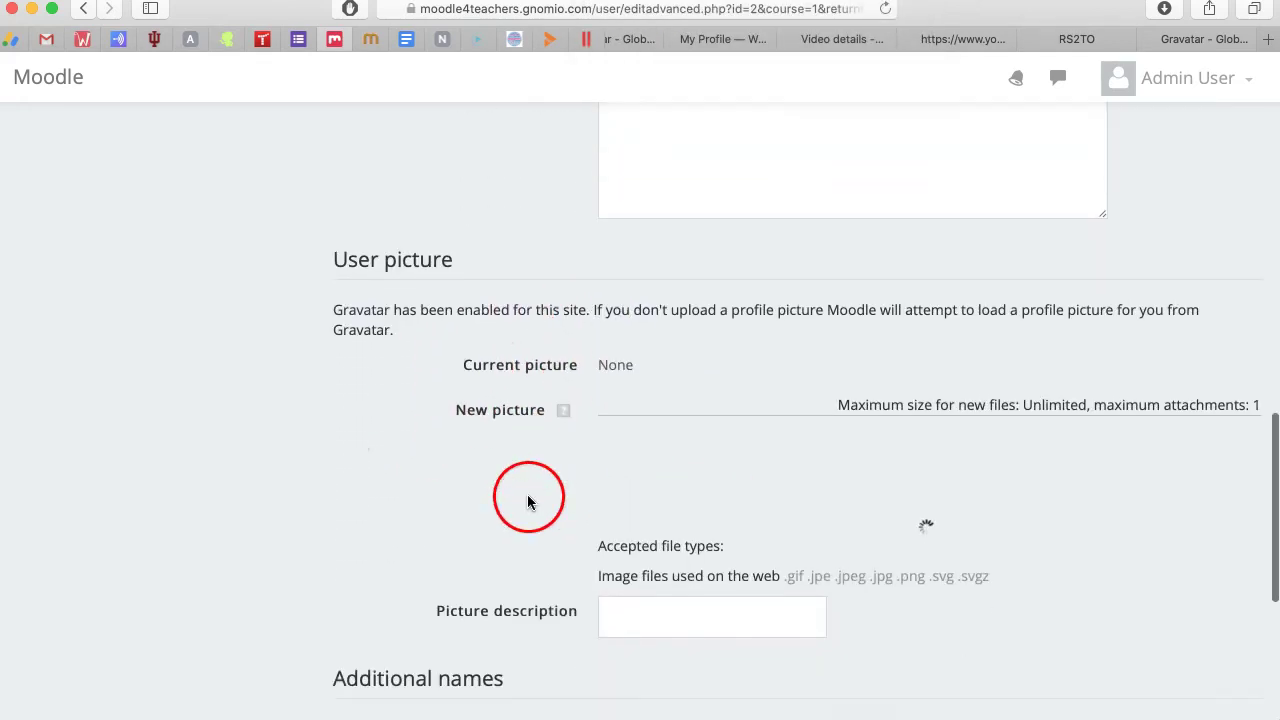
pyautogui.scroll(-2, 396, 607)
pyautogui.click(673, 602)
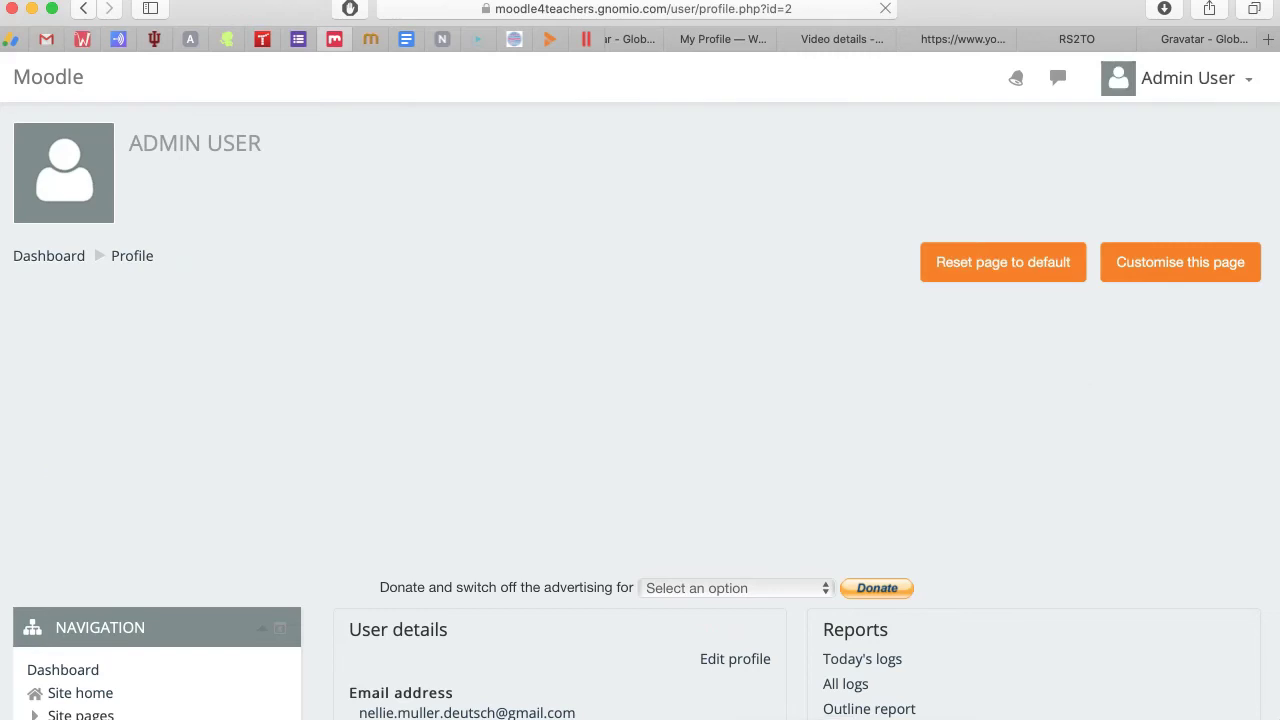
pyautogui.scroll(-2, 52, 220)
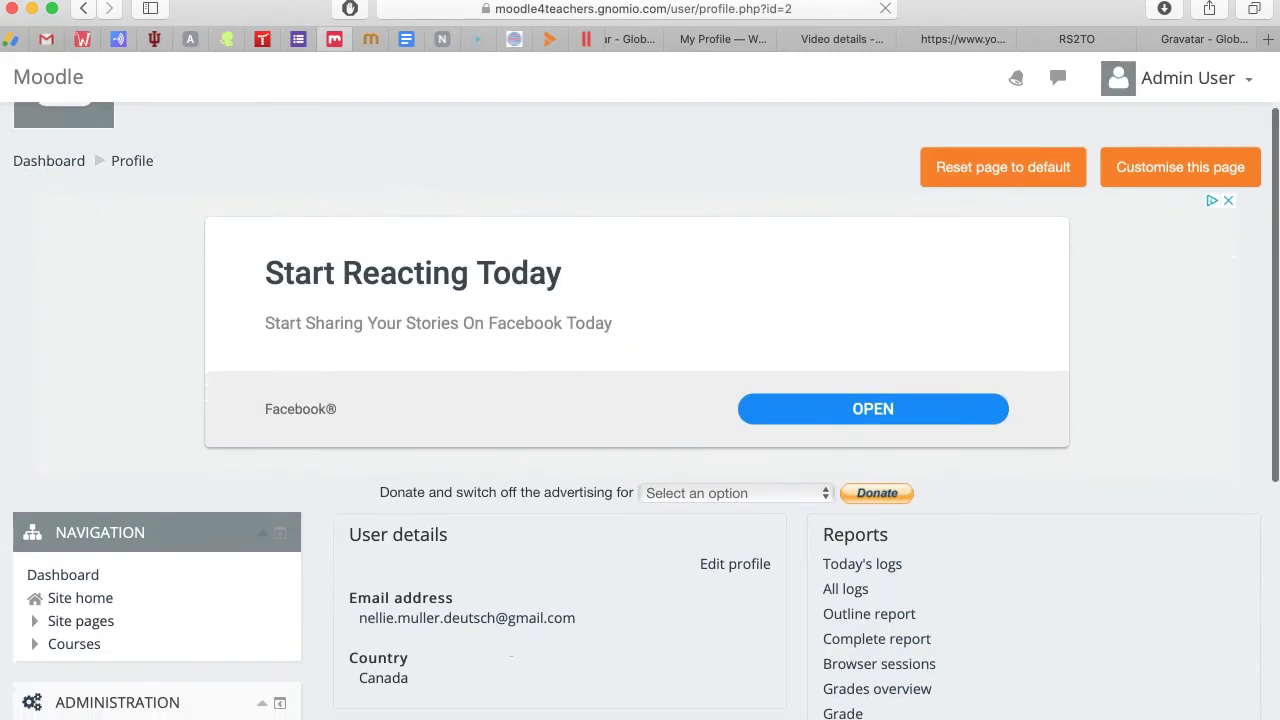
pyautogui.click(47, 160)
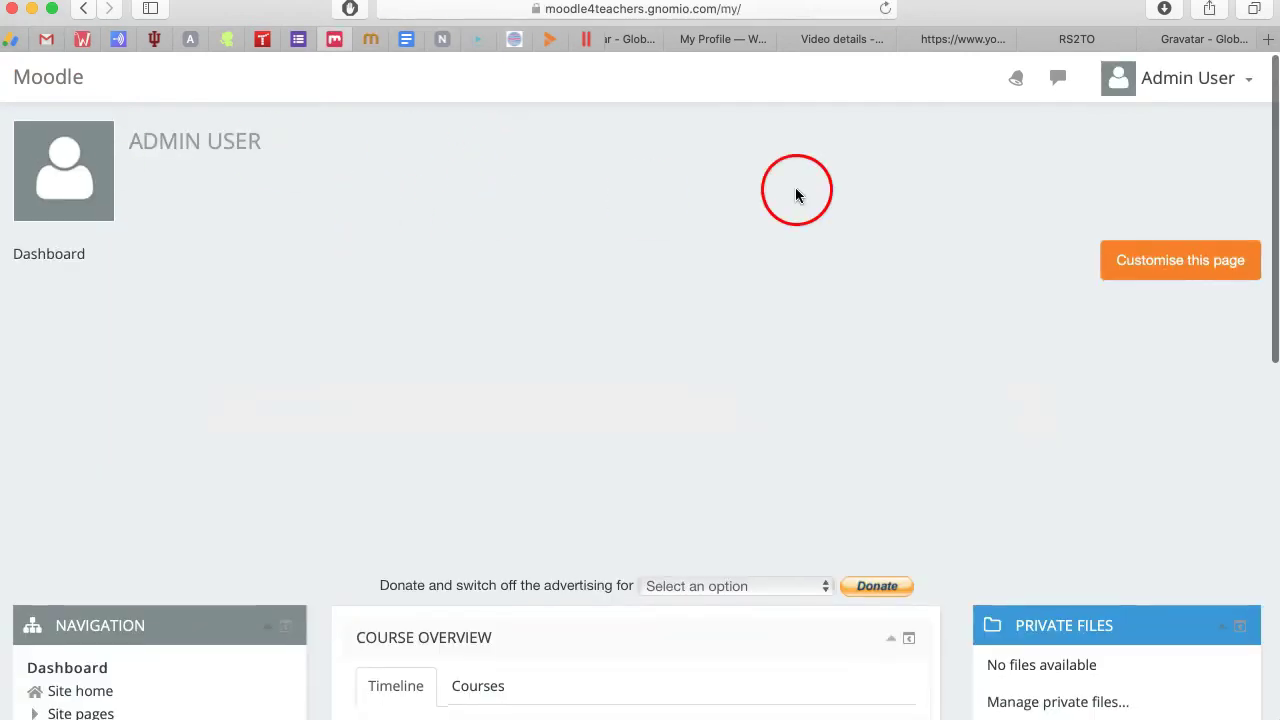
# Step: Look over the whole Dashboard, from the admin user's header and profile picture to the calendar and upcoming events blocks
pyautogui.scroll(-1, 380, 214)
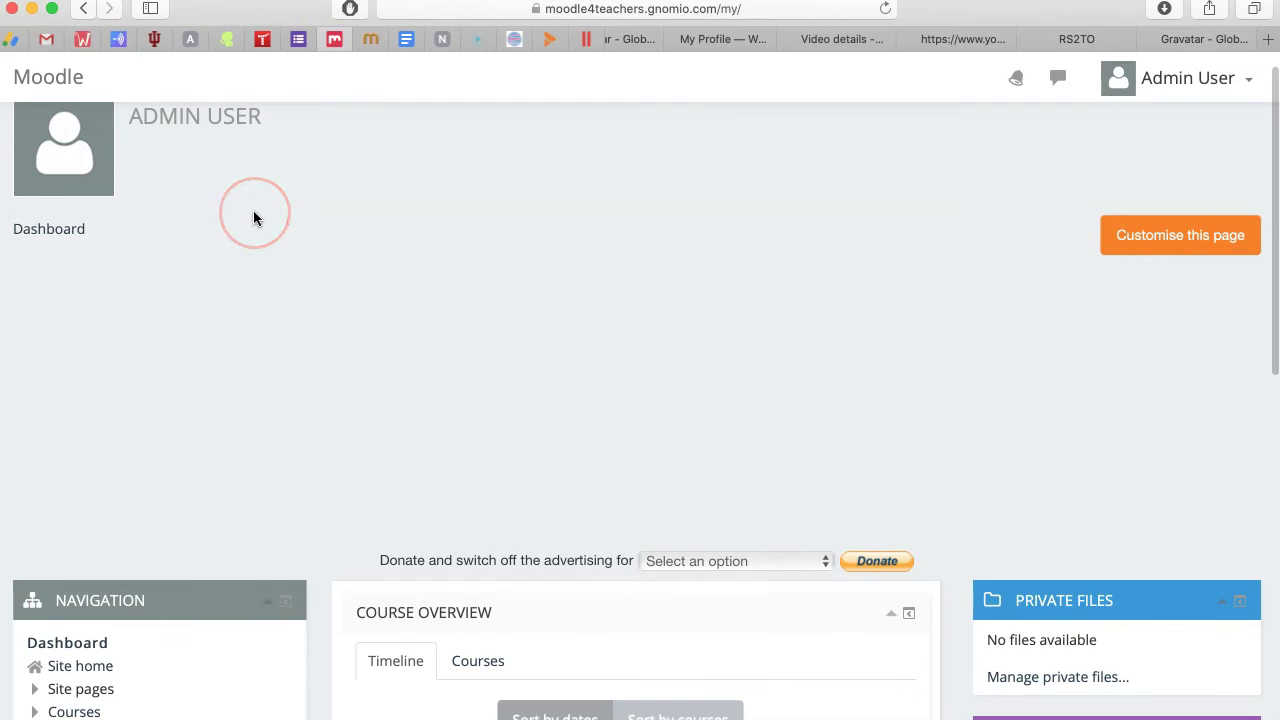
pyautogui.click(1171, 242)
pyautogui.scroll(-10, 178, 230)
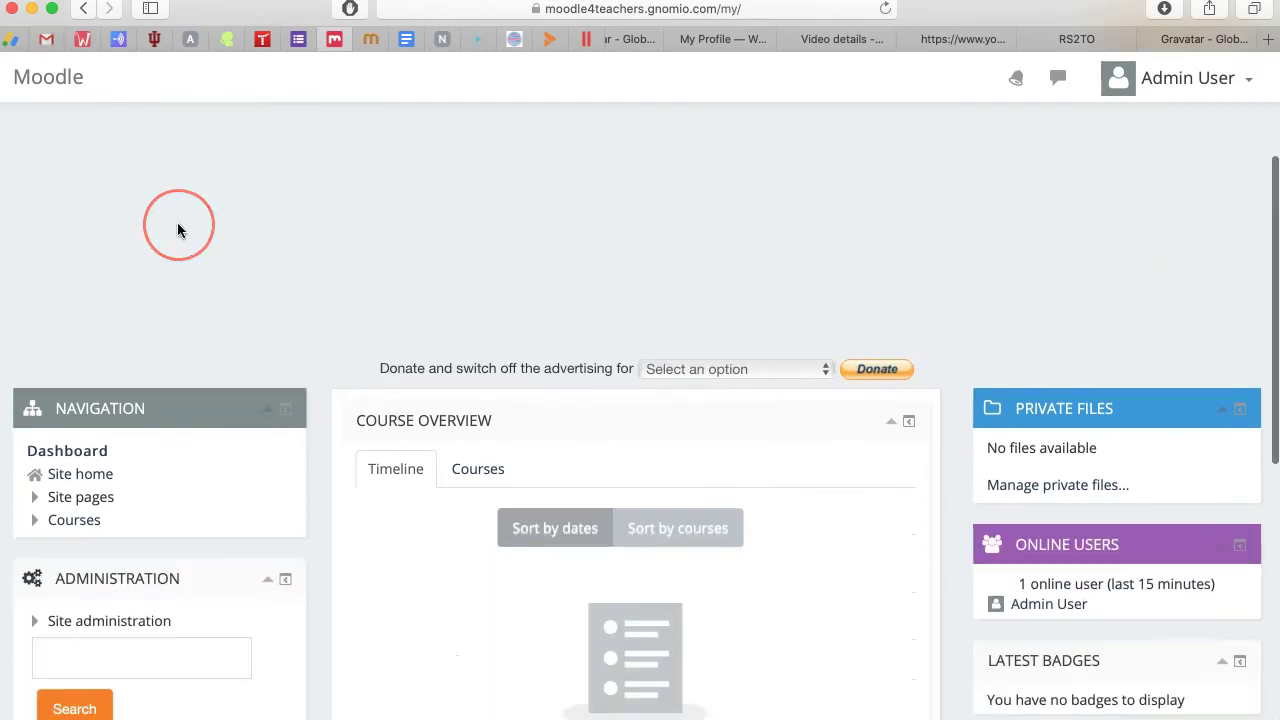
pyautogui.scroll(-3, 220, 229)
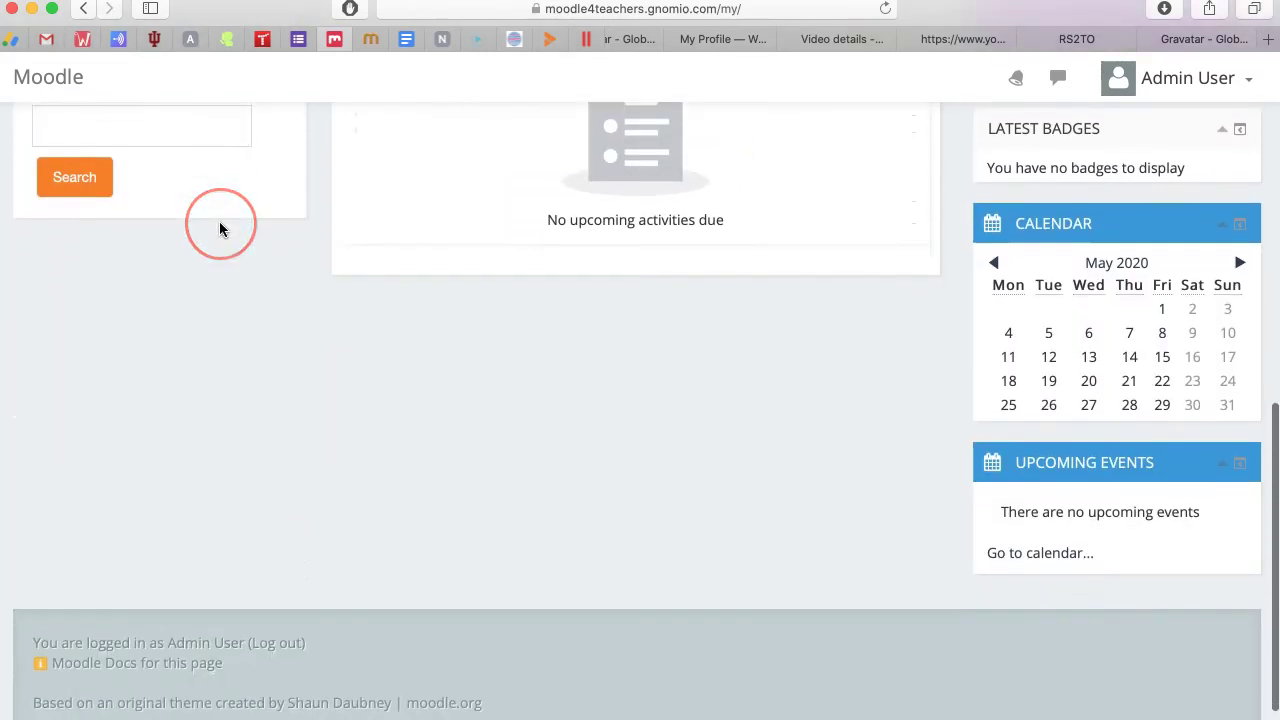
pyautogui.scroll(6, 180, 229)
pyautogui.scroll(8, 178, 229)
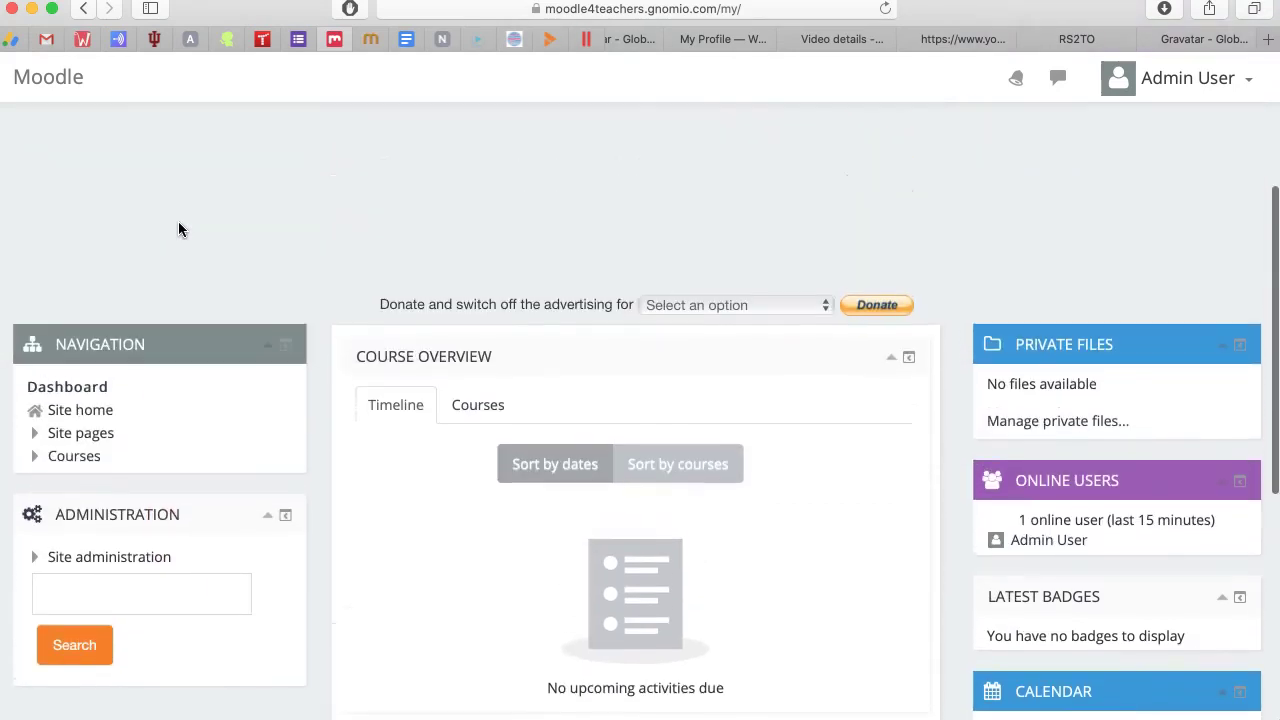
pyautogui.click(200, 173)
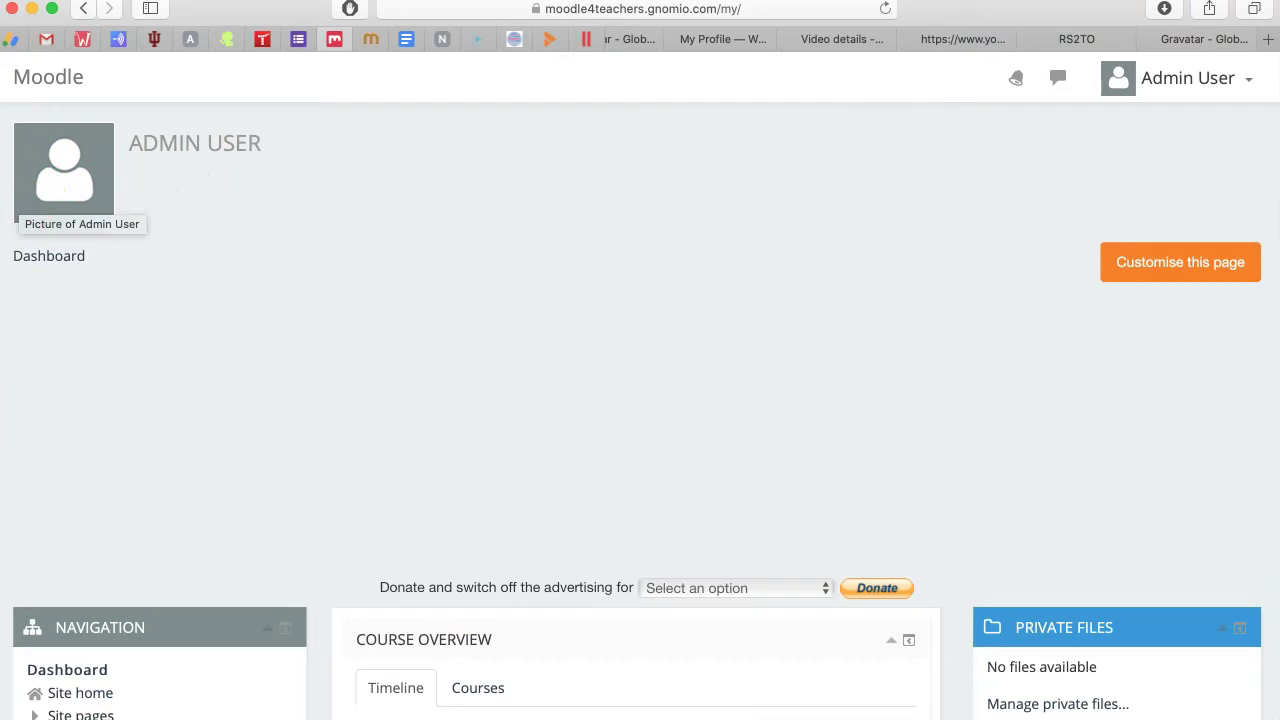
pyautogui.click(66, 199)
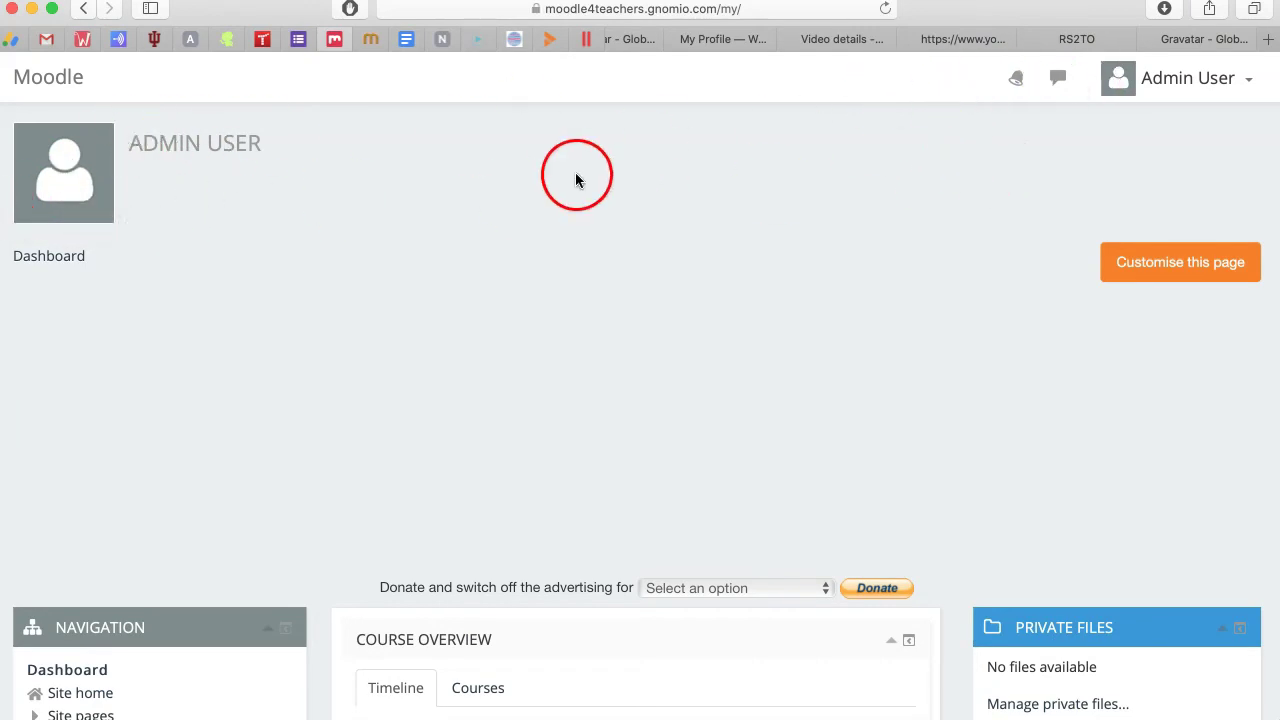
pyautogui.scroll(-6, 449, 191)
pyautogui.scroll(-3, 479, 276)
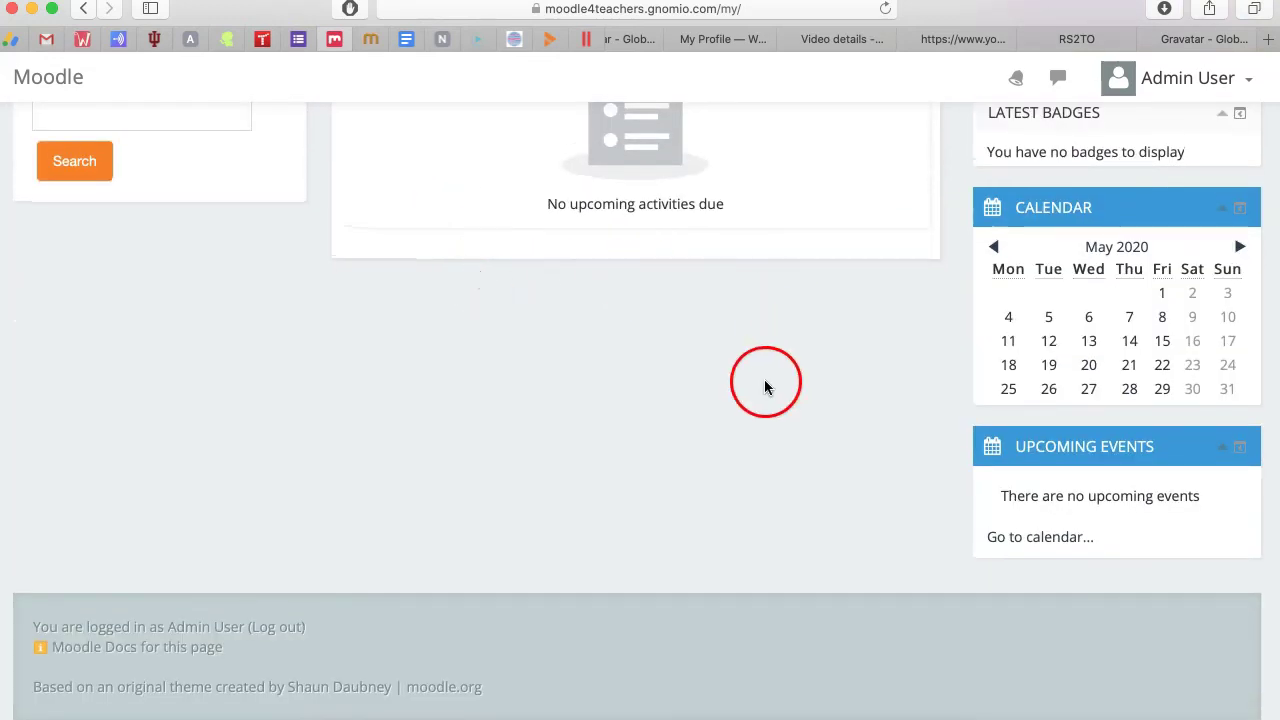
pyautogui.scroll(3, 525, 435)
pyautogui.scroll(6, 494, 420)
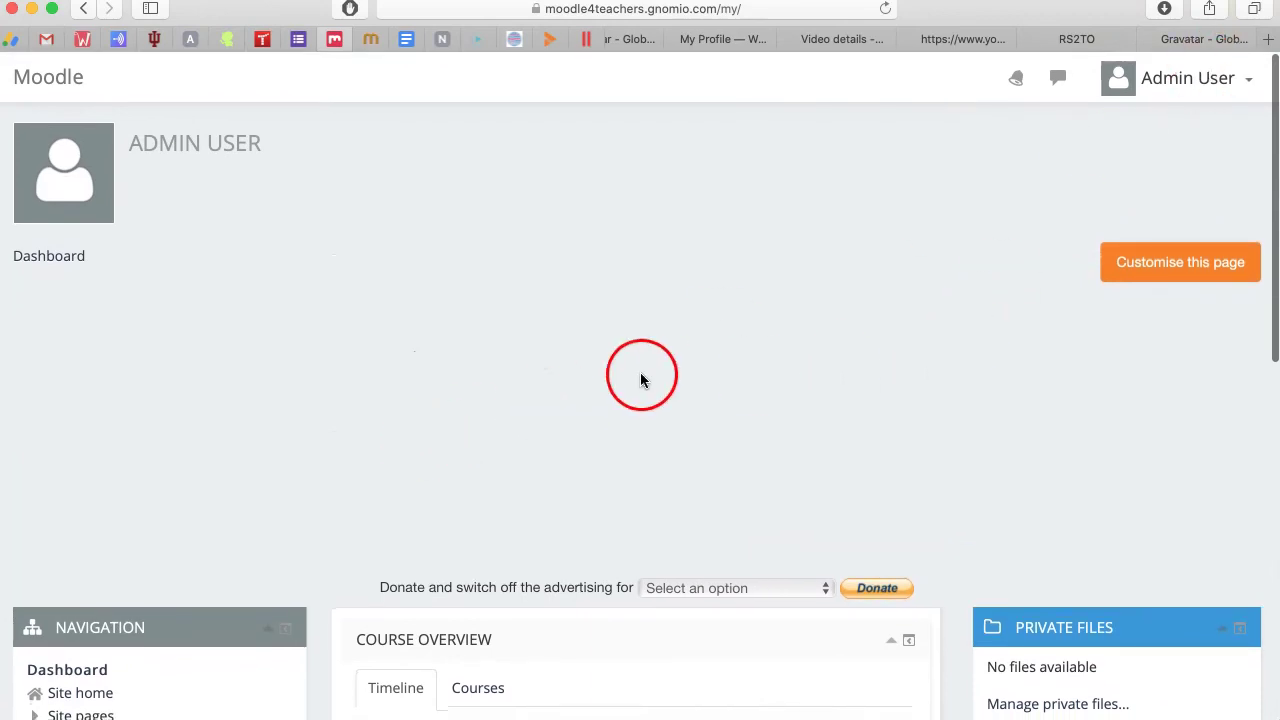
# Step: Search the site administration for "theme" from the Dashboard's Administration block
pyautogui.scroll(-5, 520, 380)
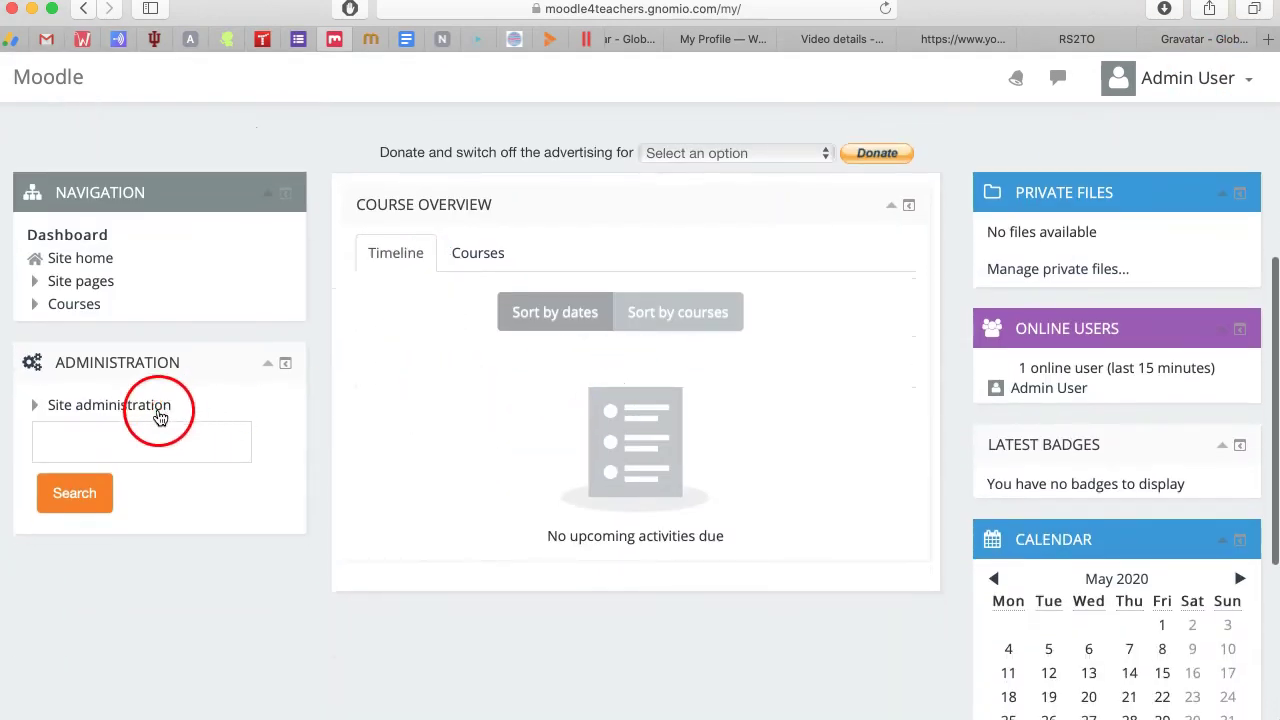
pyautogui.click(131, 441)
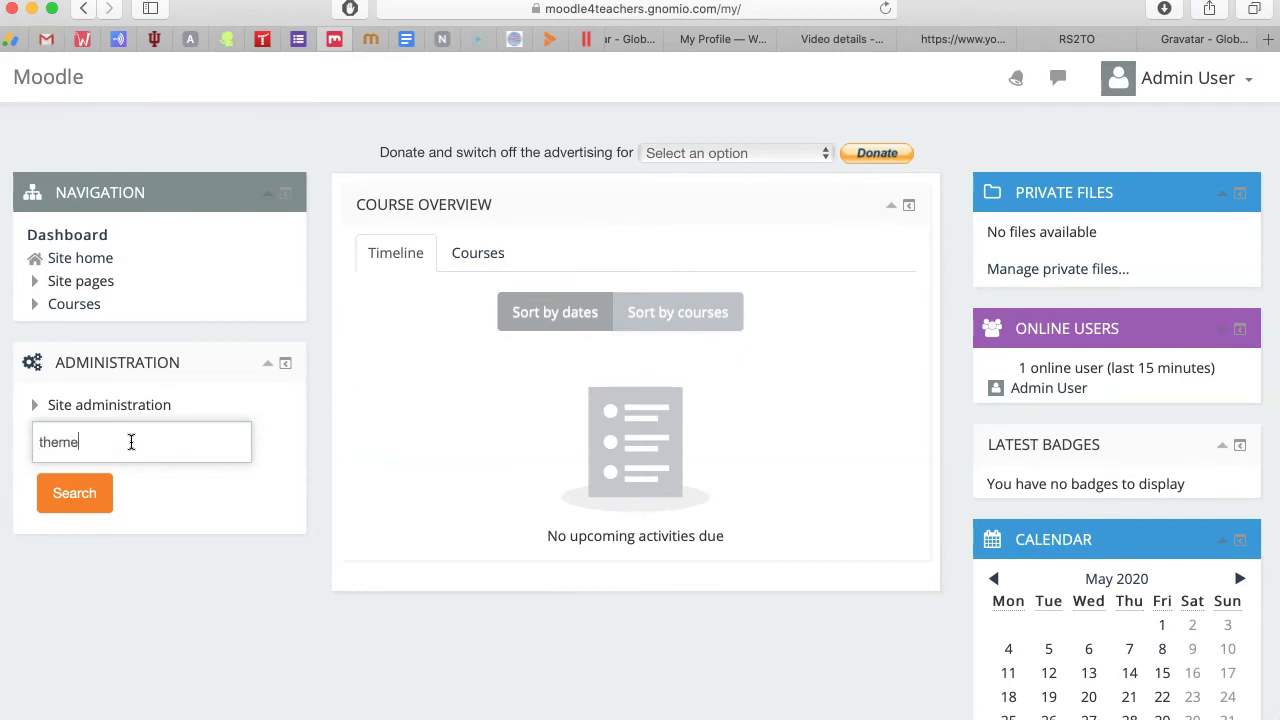
pyautogui.press('Return')
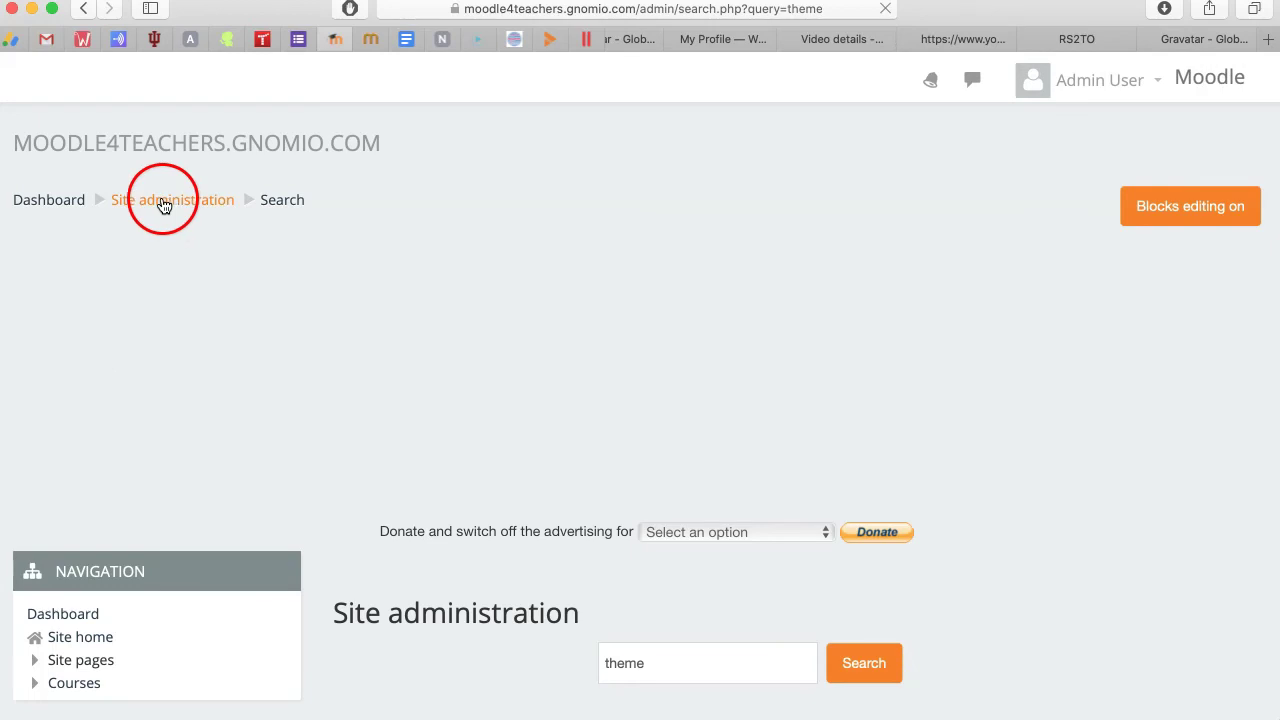
# Step: Open the Appearance category of the site administration
pyautogui.scroll(-4, 537, 423)
pyautogui.scroll(-6, 71, 405)
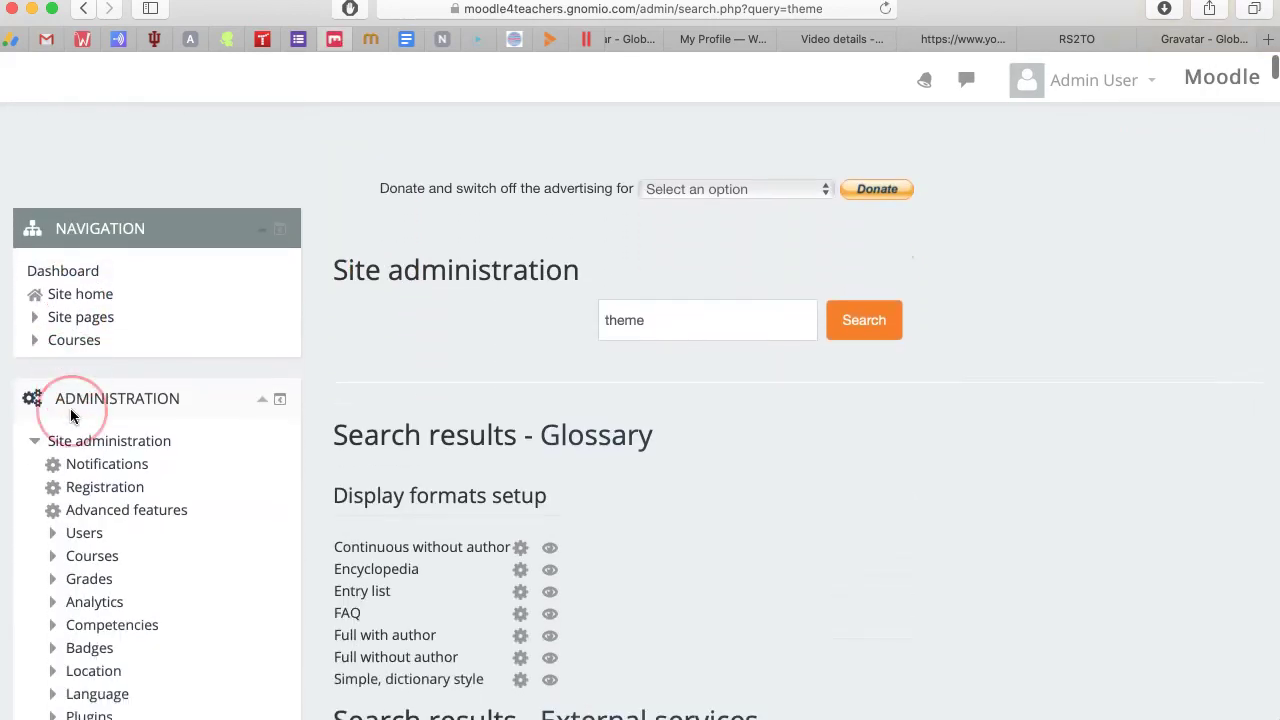
pyautogui.scroll(-3, 71, 416)
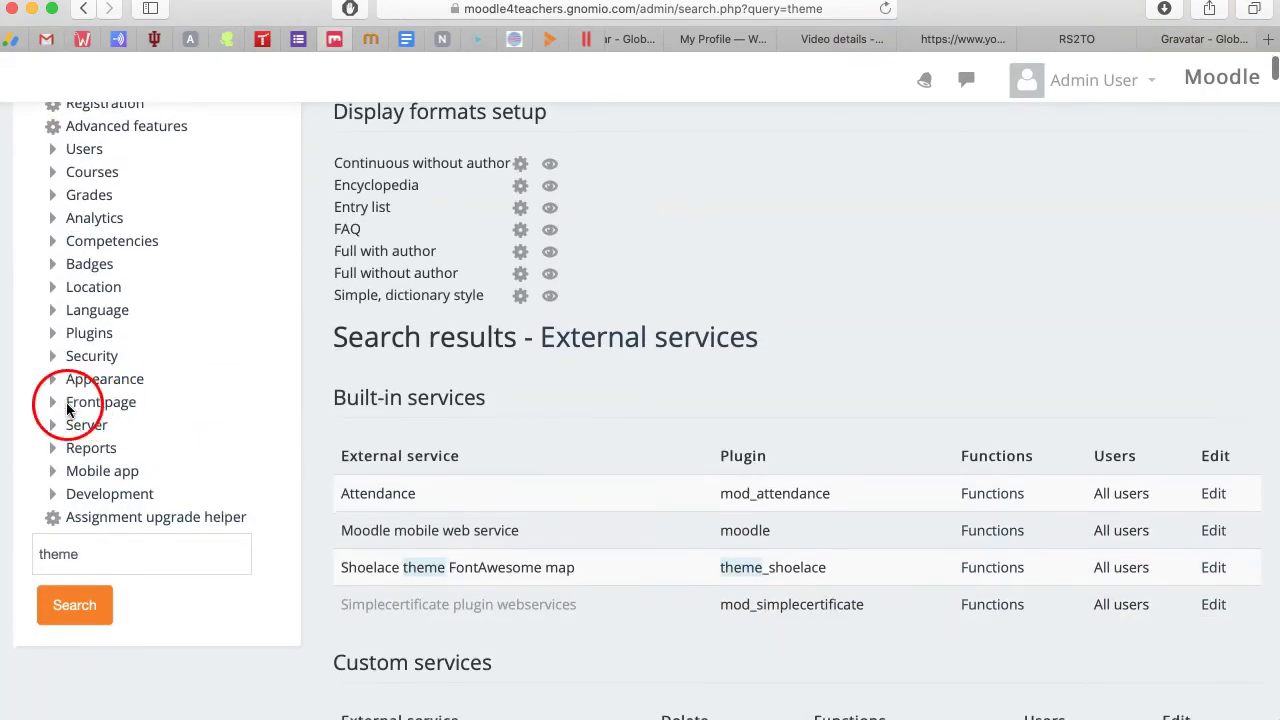
pyautogui.scroll(3, 71, 462)
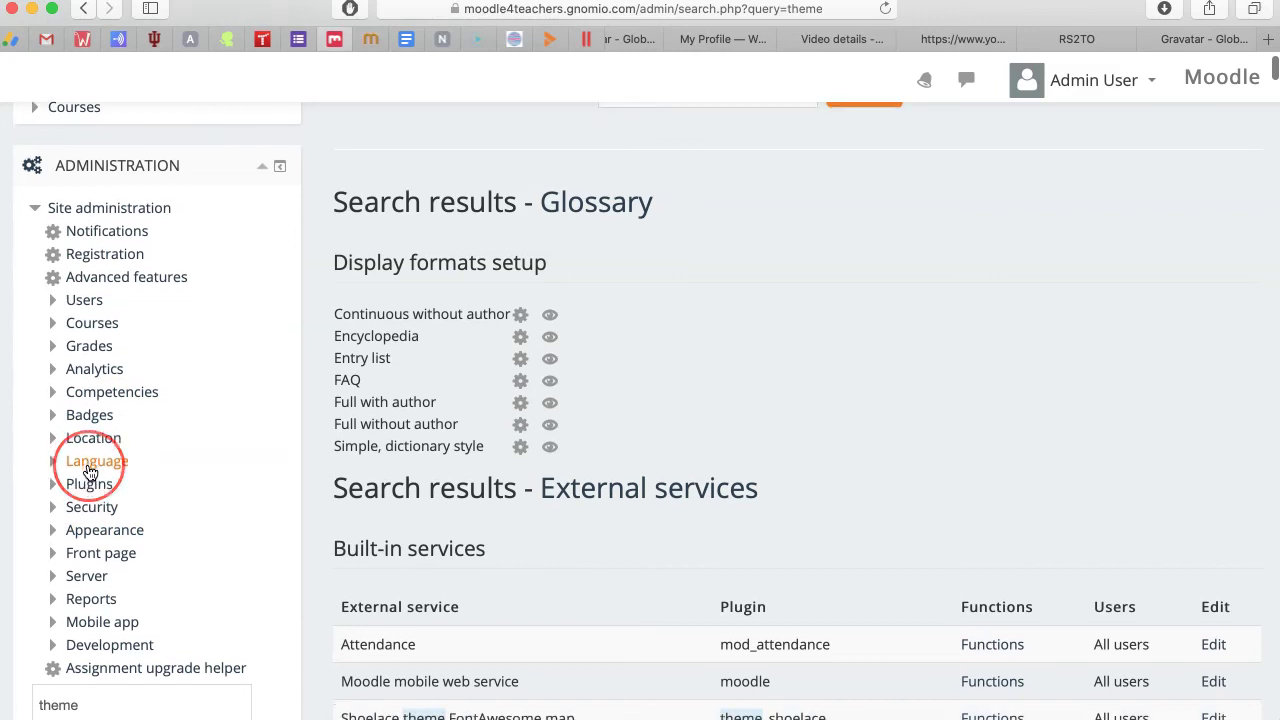
pyautogui.scroll(-1, 89, 470)
pyautogui.click(95, 479)
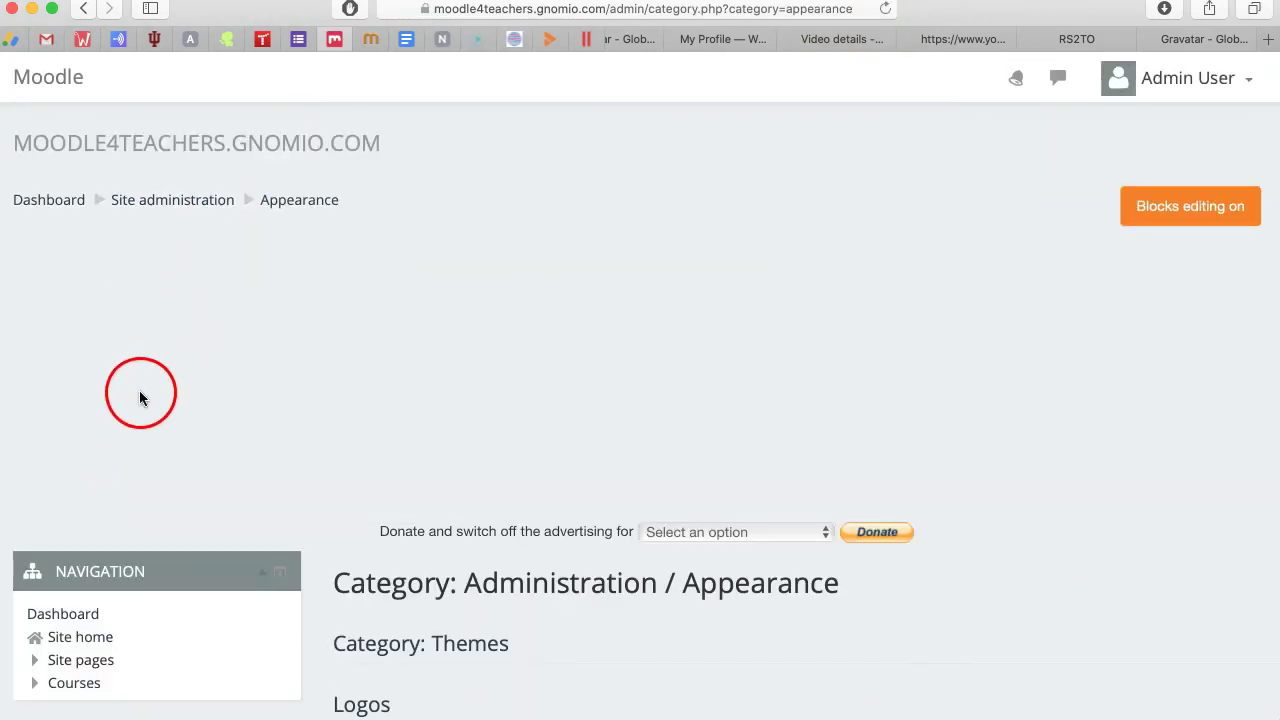
# Step: Examine the settings pages listed under Appearance, from Themes and Logos down to Additional HTML and User tours
pyautogui.scroll(-5, 137, 398)
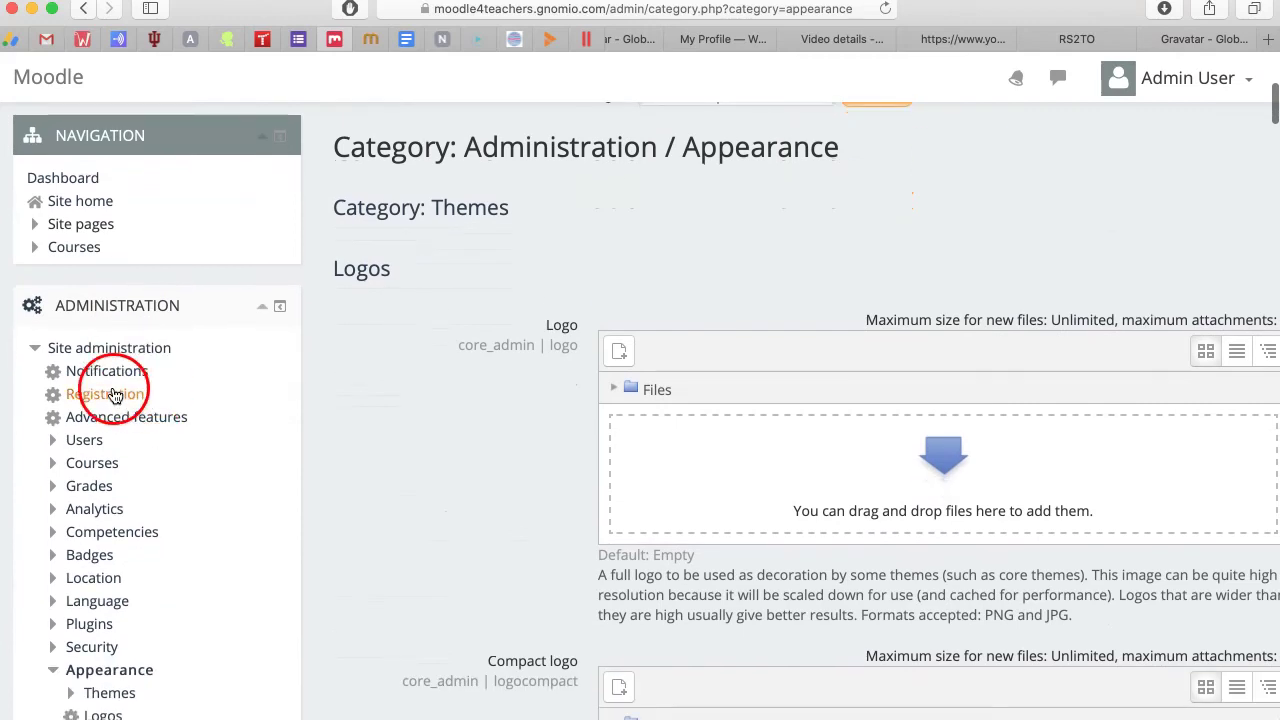
pyautogui.scroll(-1, 124, 421)
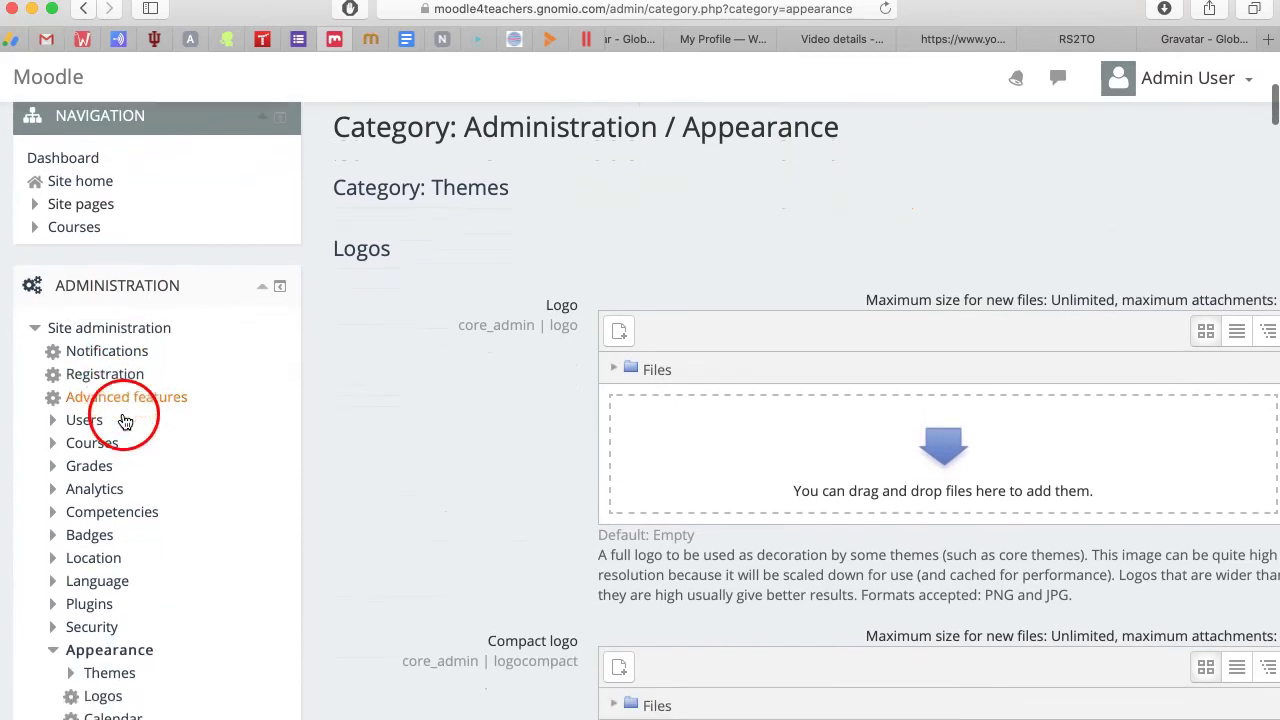
pyautogui.scroll(-1, 91, 414)
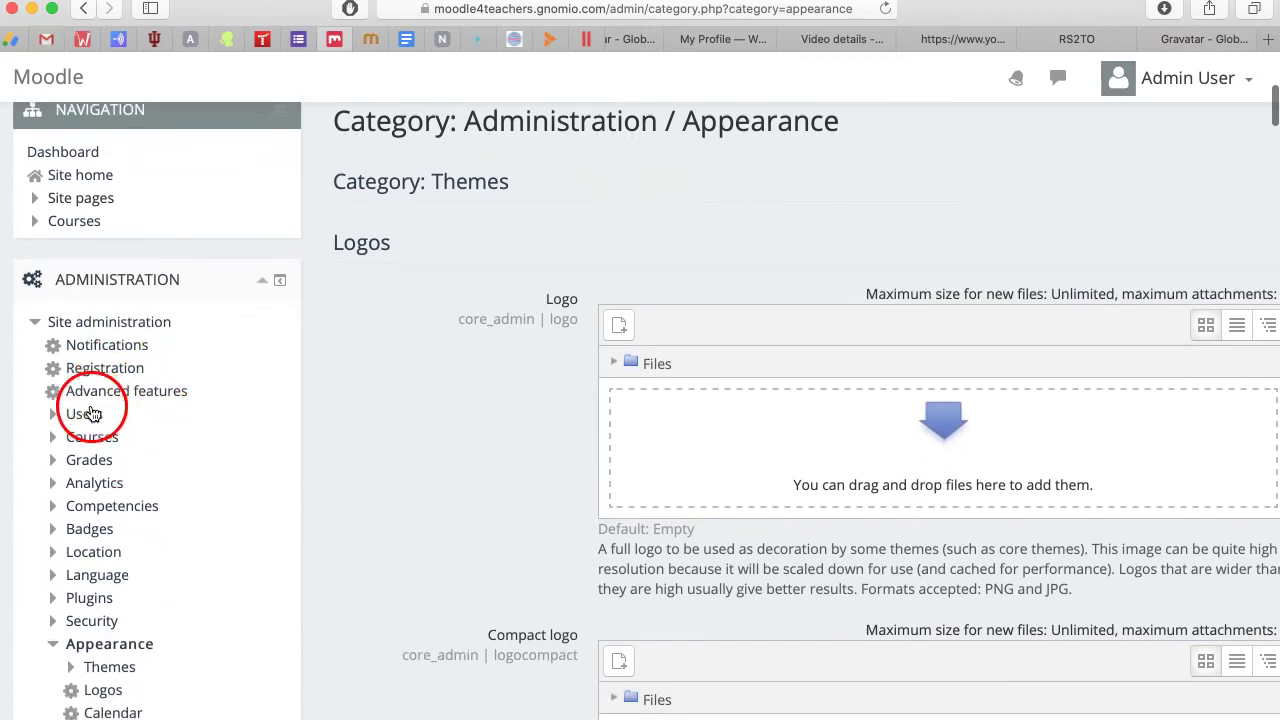
pyautogui.scroll(-1, 90, 414)
pyautogui.scroll(-5, 86, 414)
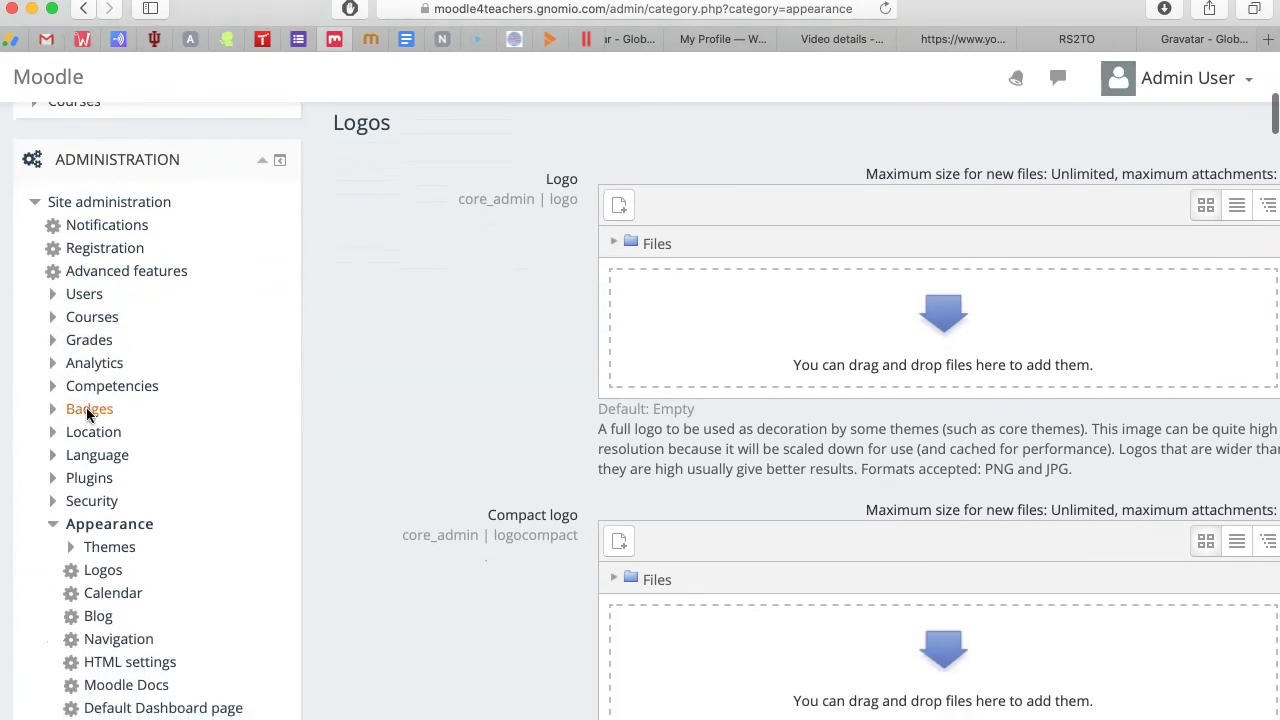
pyautogui.click(126, 414)
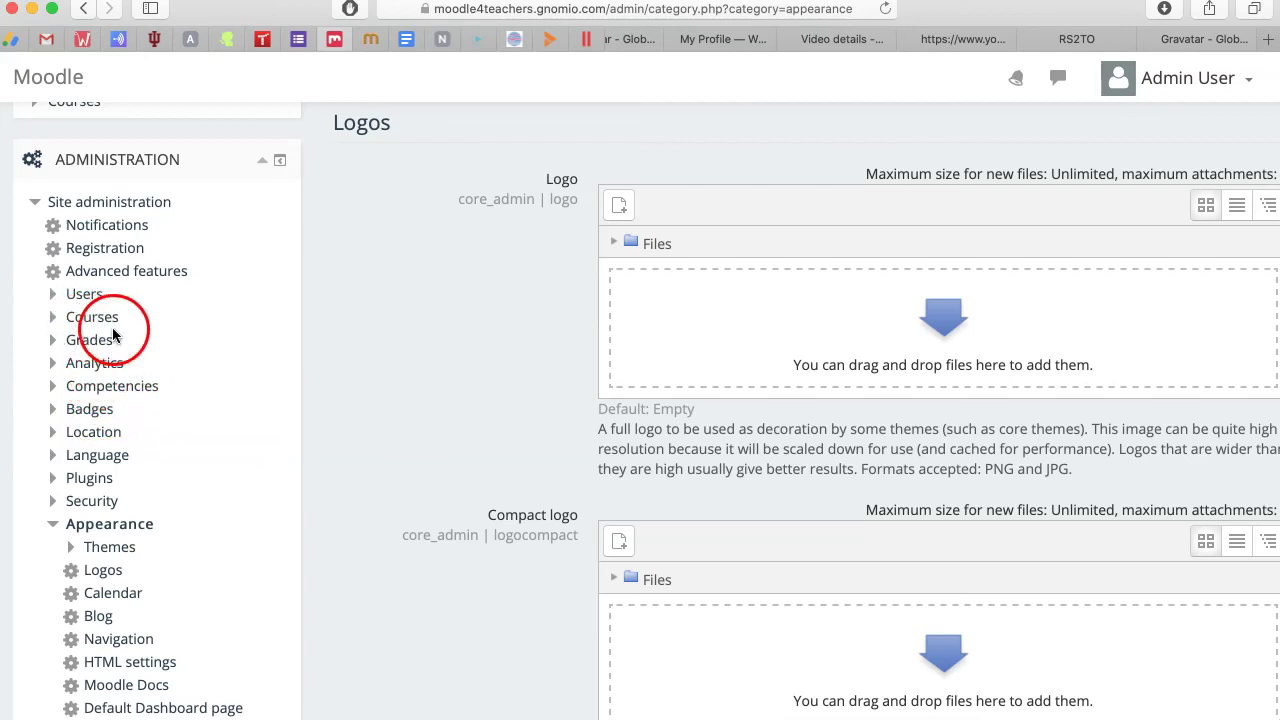
pyautogui.scroll(-3, 95, 410)
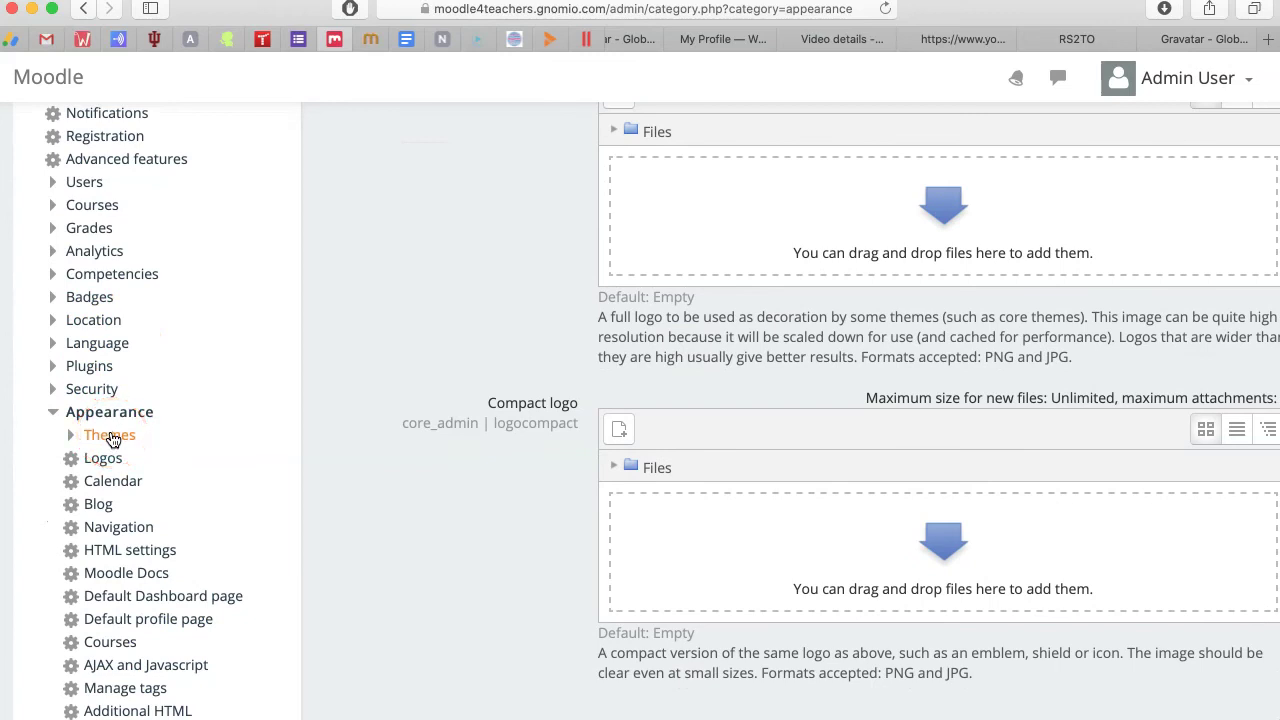
pyautogui.scroll(-2, 112, 440)
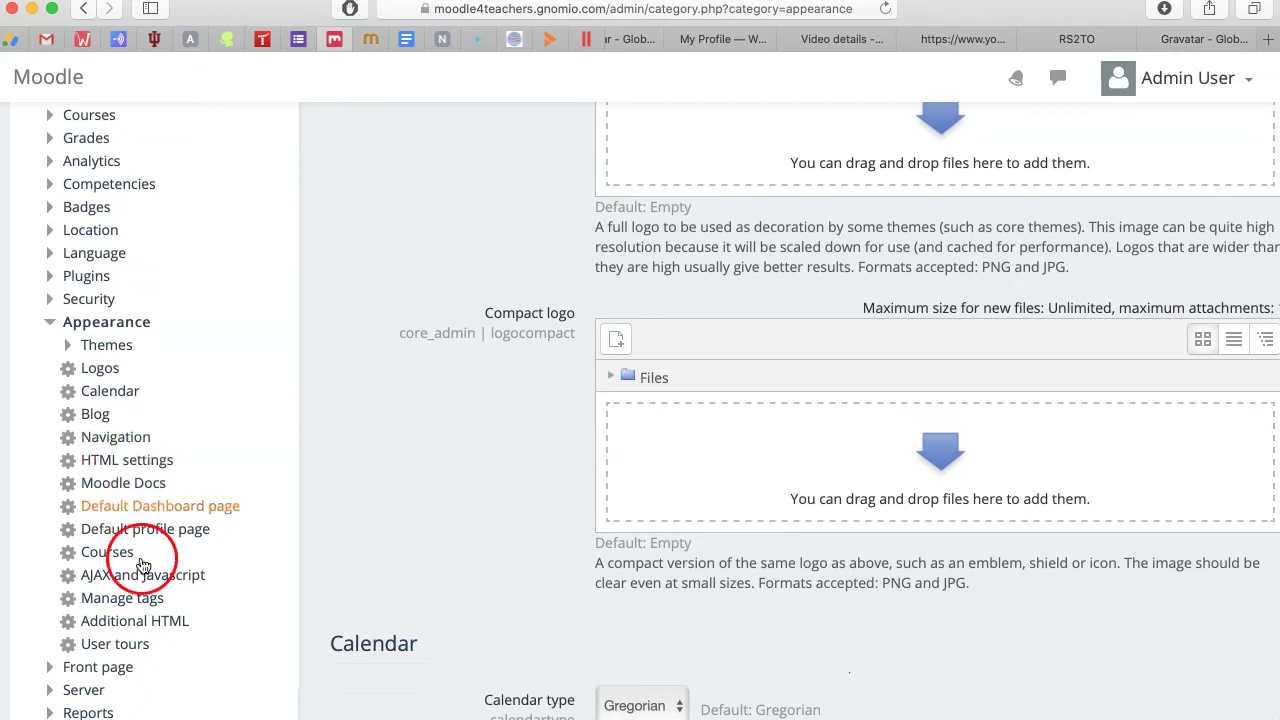
# Step: Open the Additional HTML settings and examine the fields for code within HEAD, when BODY is opened and before BODY is closed
pyautogui.click(143, 622)
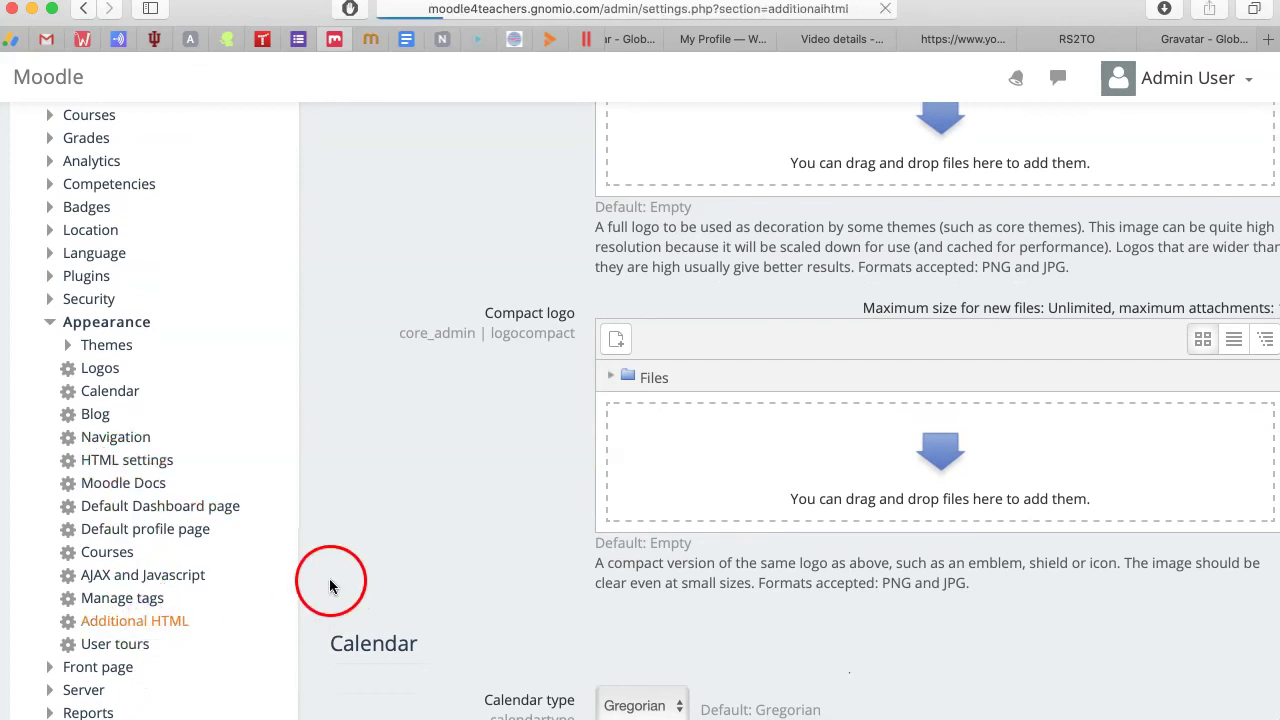
pyautogui.scroll(-5, 522, 432)
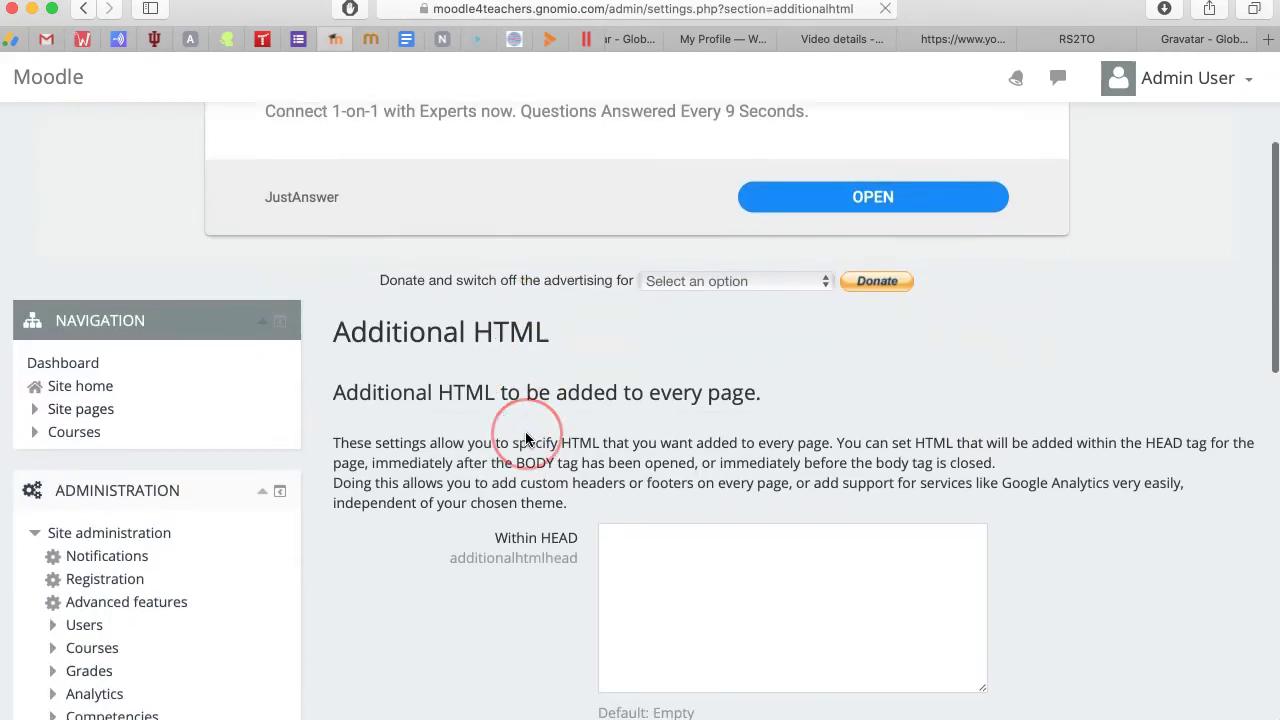
pyautogui.scroll(-3, 525, 435)
pyautogui.click(663, 383)
pyautogui.scroll(-2, 620, 420)
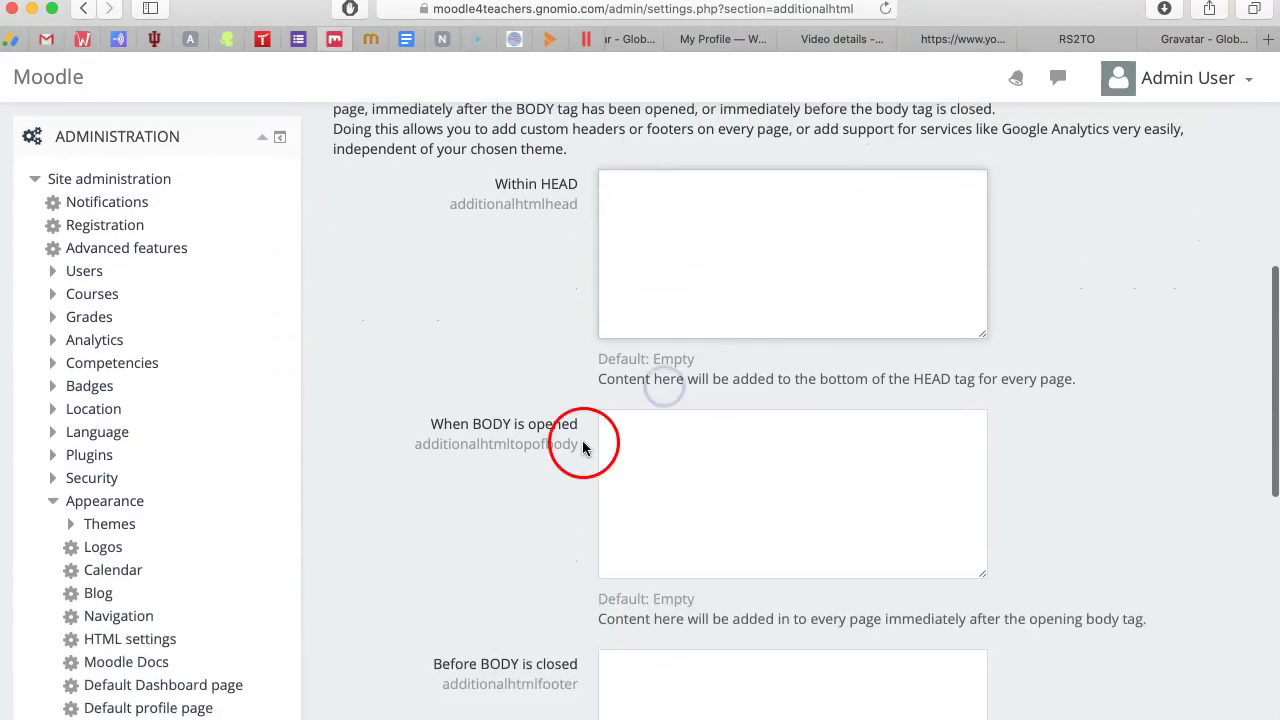
pyautogui.scroll(-1, 600, 452)
pyautogui.click(652, 453)
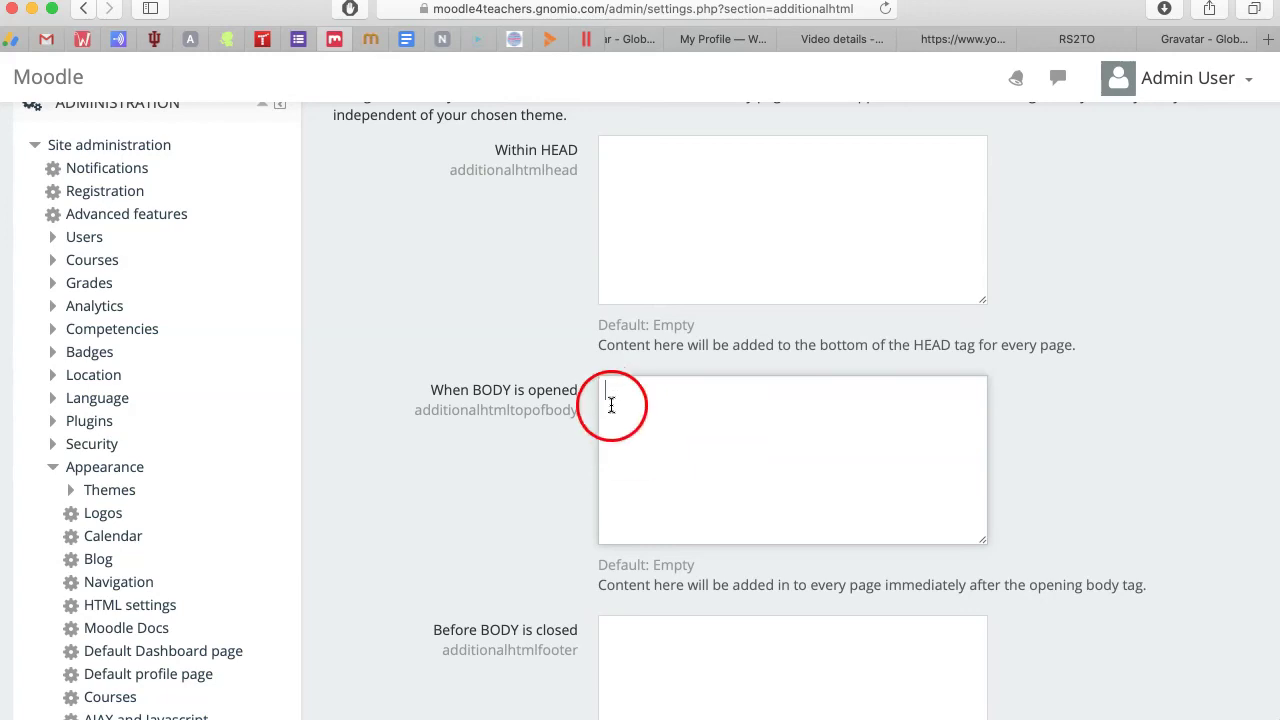
pyautogui.scroll(-5, 605, 418)
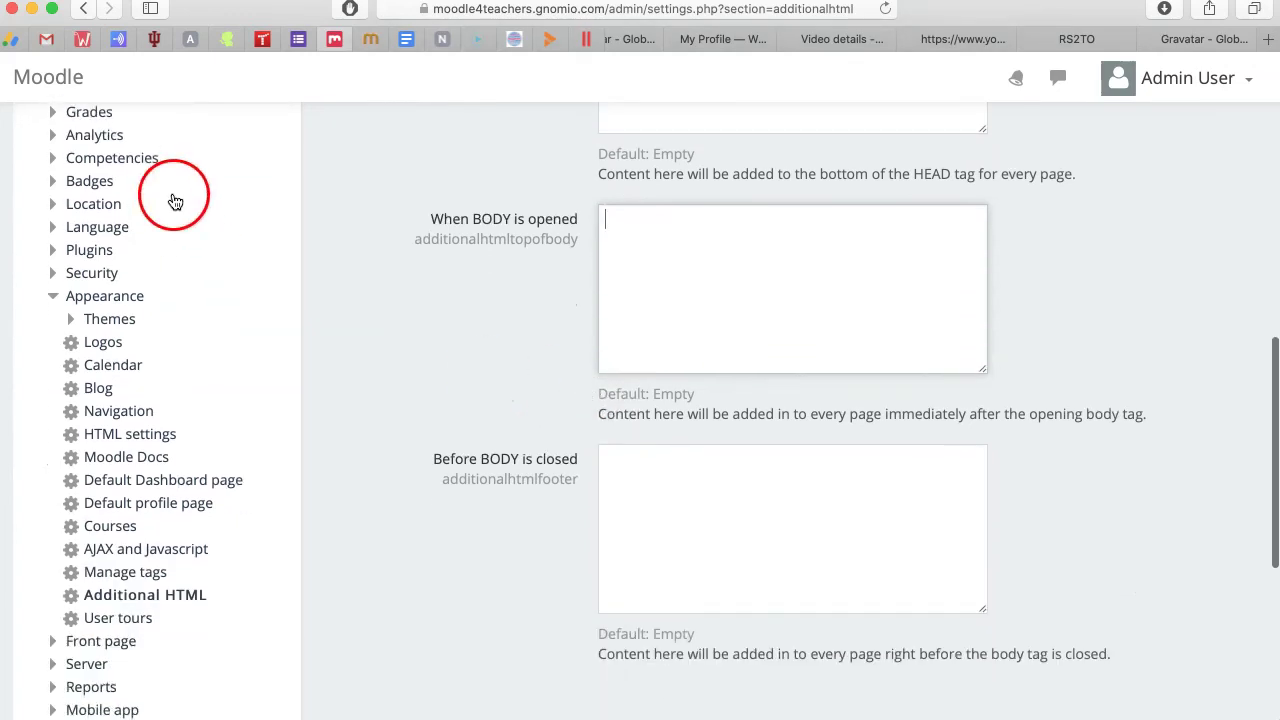
# Step: Open the Themes category under Appearance and look through its theme settings and the list of installed themes
pyautogui.scroll(6, 153, 220)
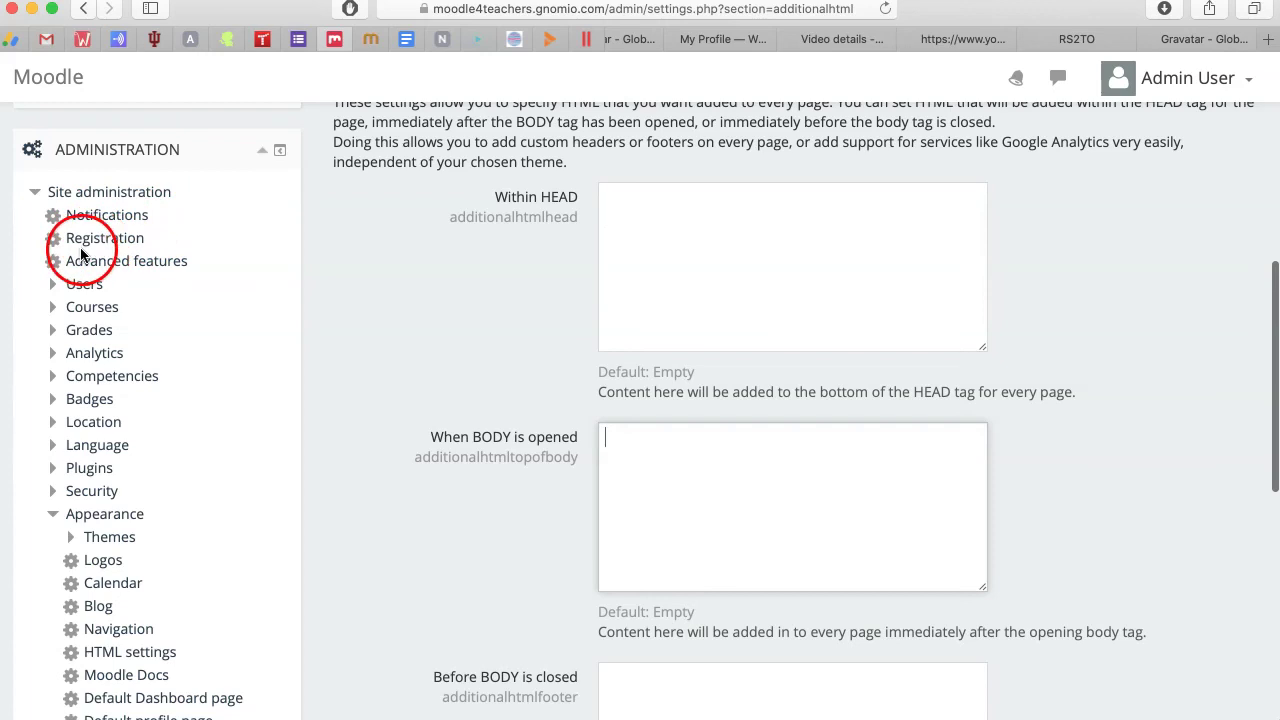
pyautogui.scroll(-1, 100, 256)
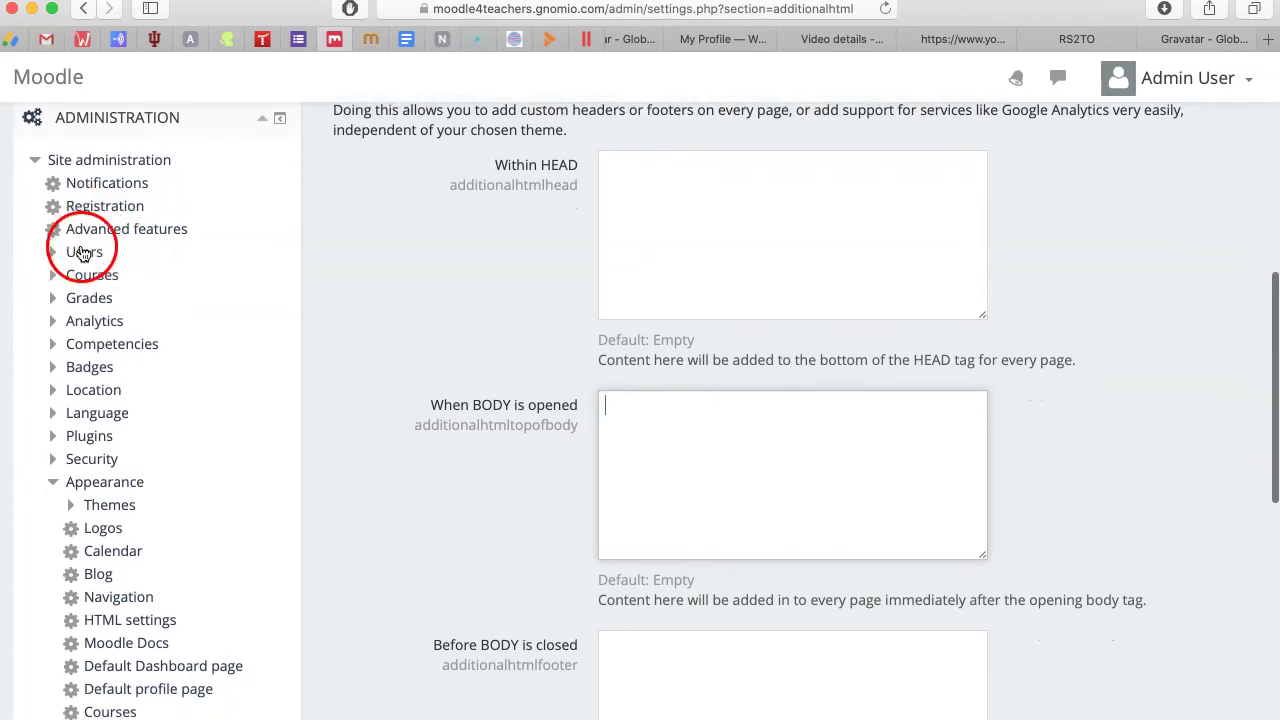
pyautogui.scroll(-2, 86, 255)
pyautogui.scroll(-4, 110, 400)
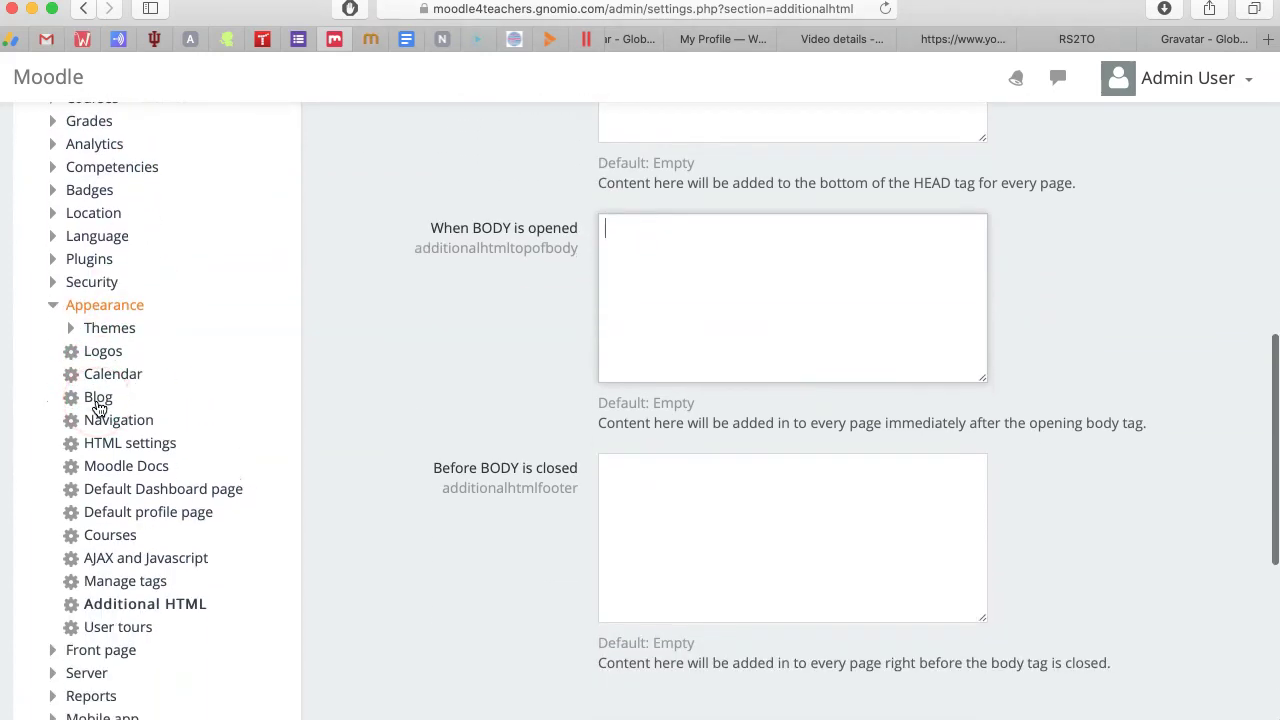
pyautogui.click(120, 320)
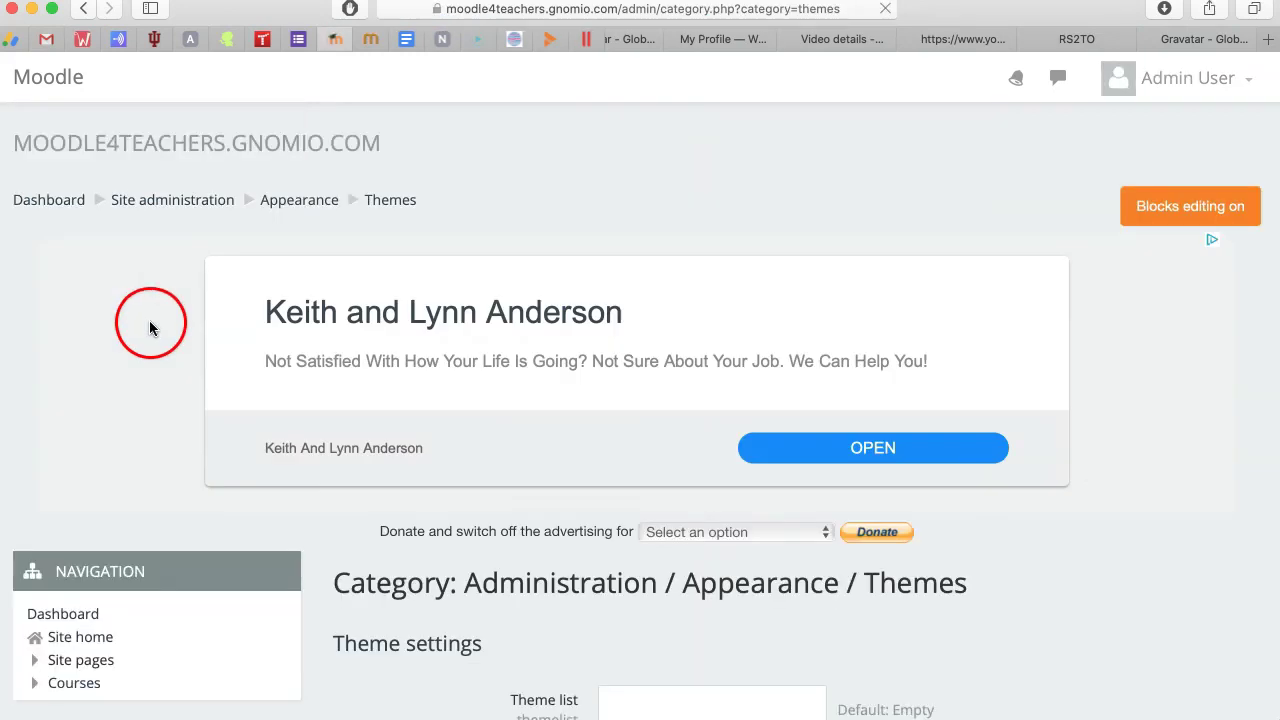
pyautogui.scroll(-4, 149, 323)
pyautogui.scroll(-2, 104, 330)
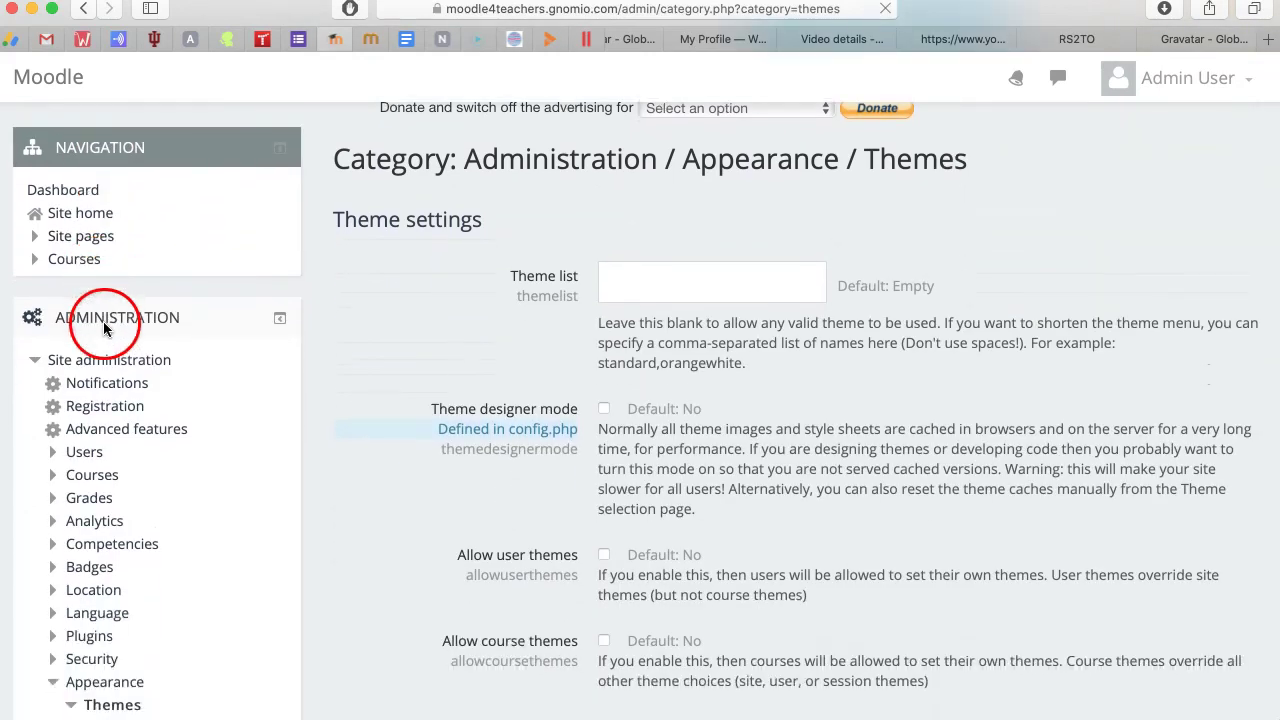
pyautogui.scroll(-1, 145, 395)
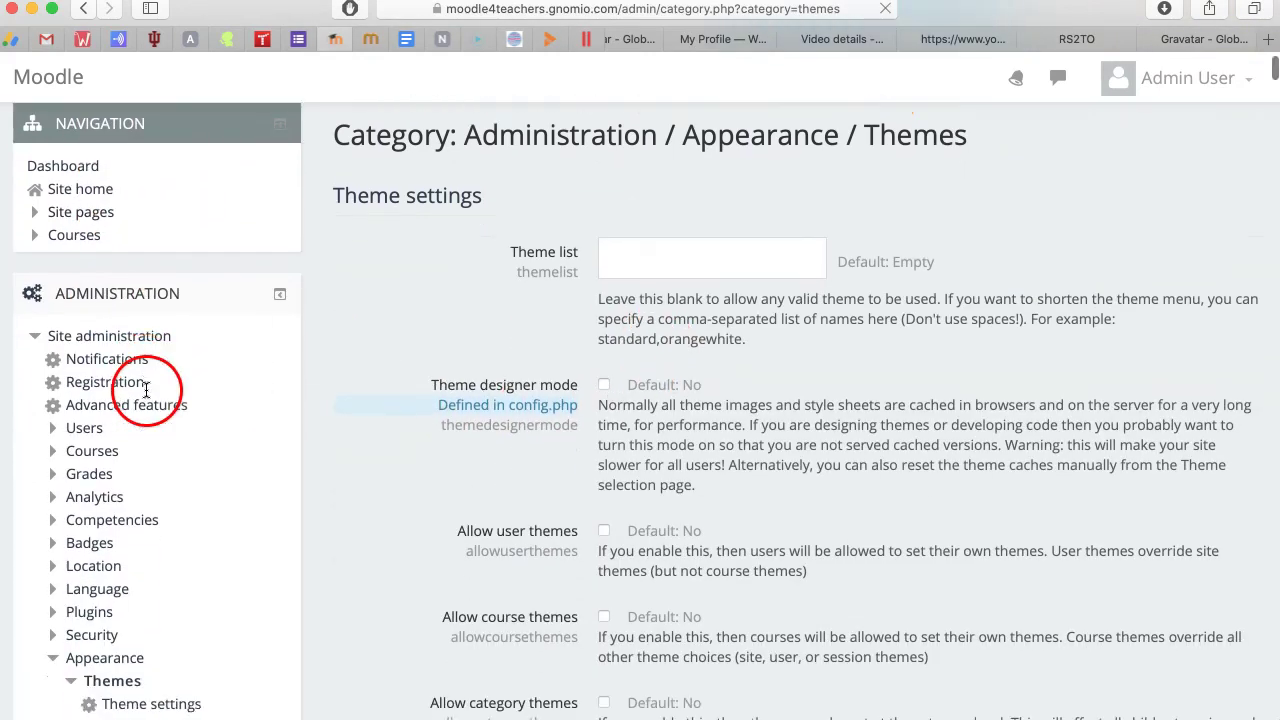
pyautogui.scroll(-5, 97, 395)
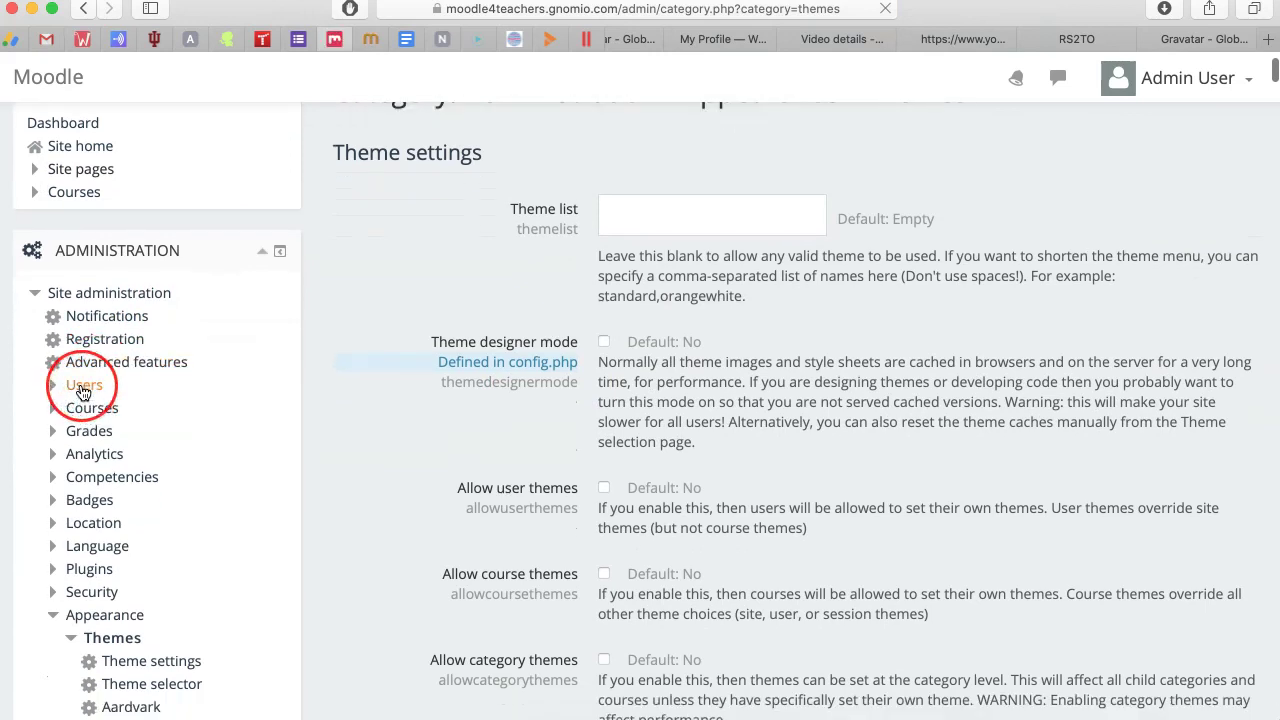
pyautogui.click(808, 409)
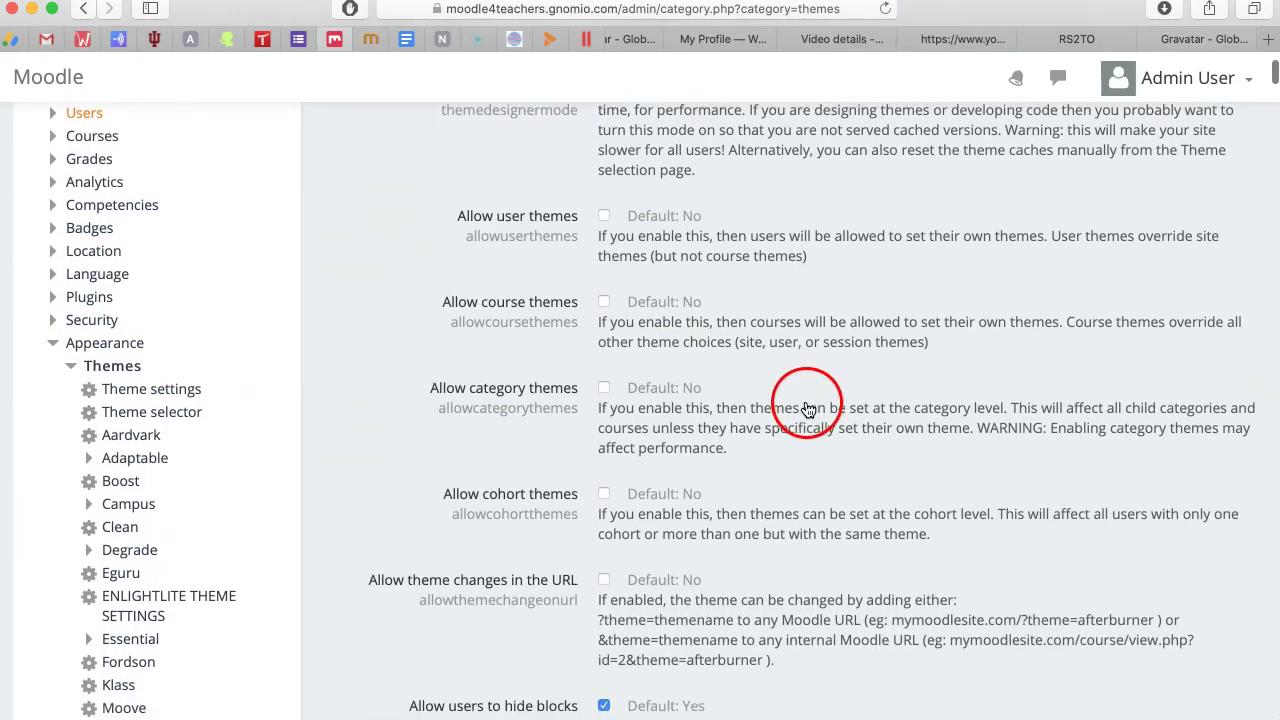
pyautogui.scroll(-10, 1077, 489)
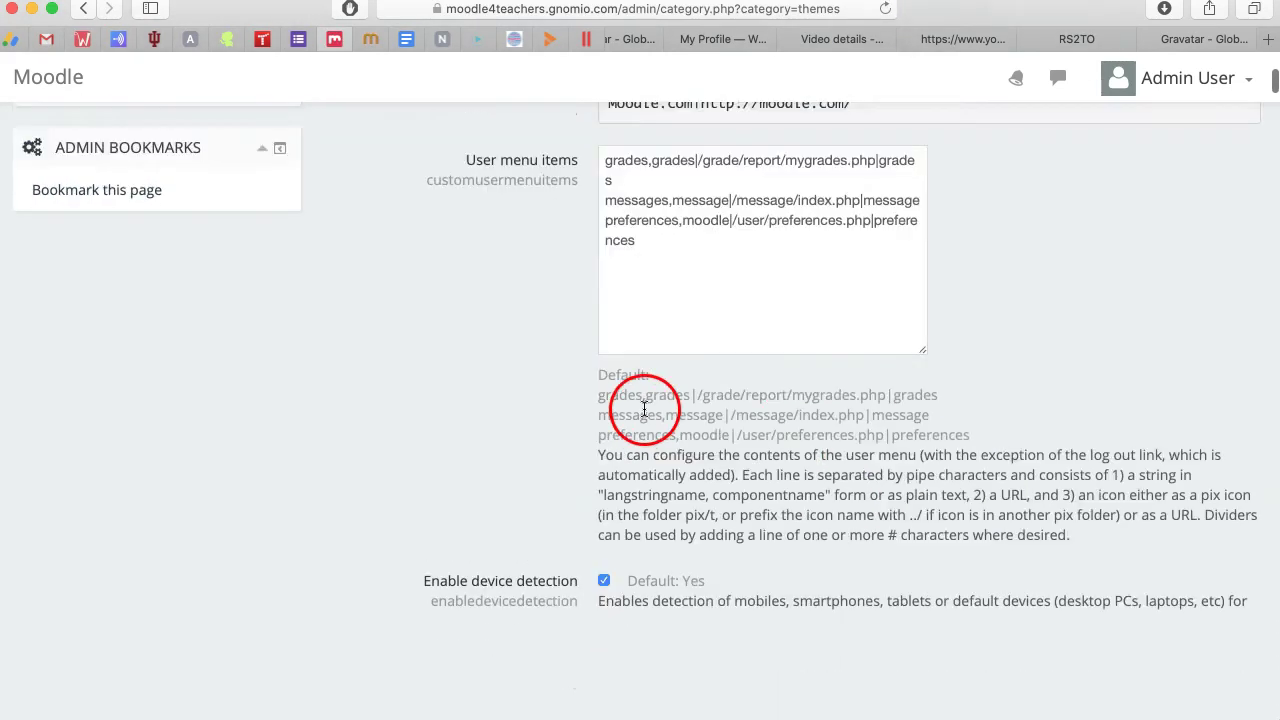
pyautogui.scroll(4, 771, 294)
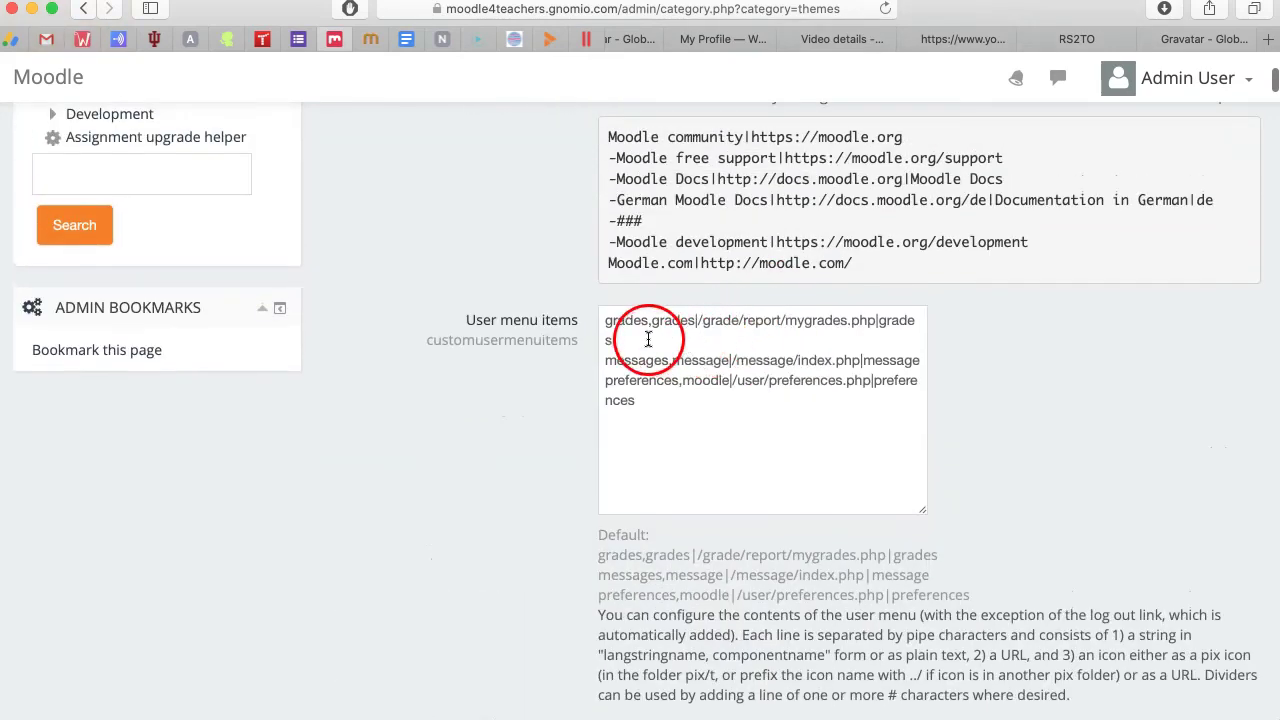
pyautogui.scroll(3, 655, 335)
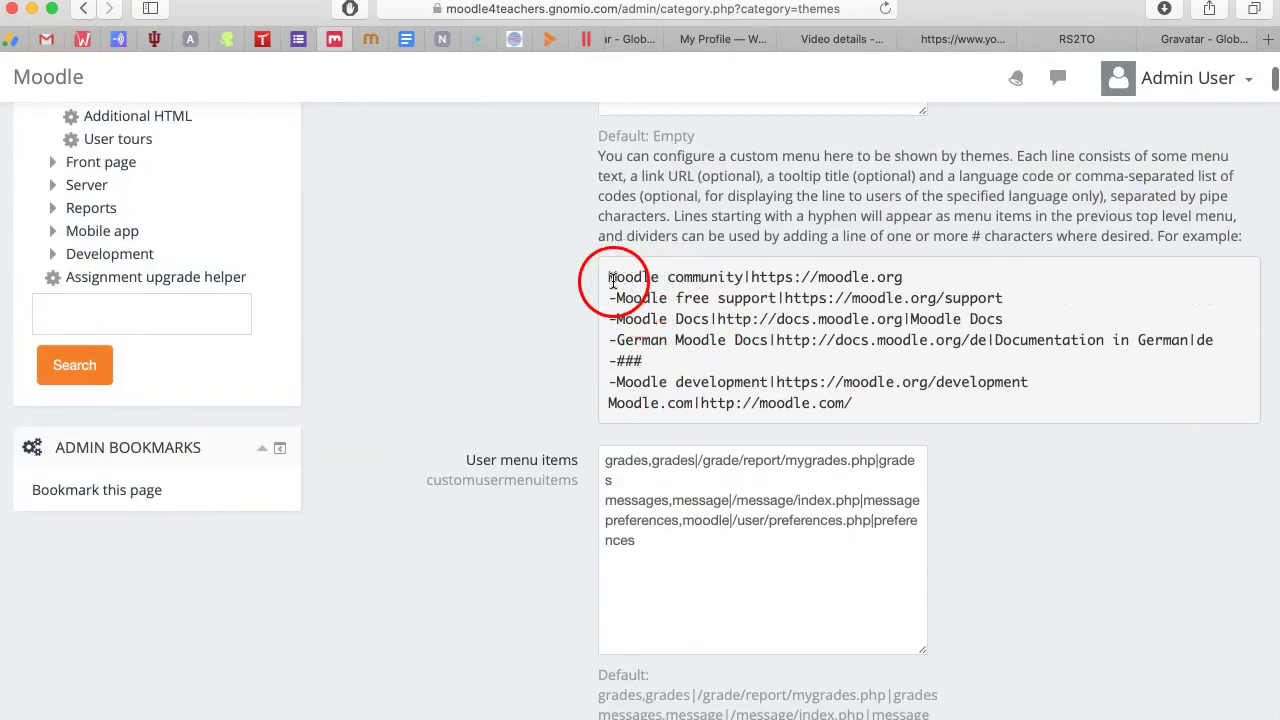
pyautogui.scroll(4, 613, 281)
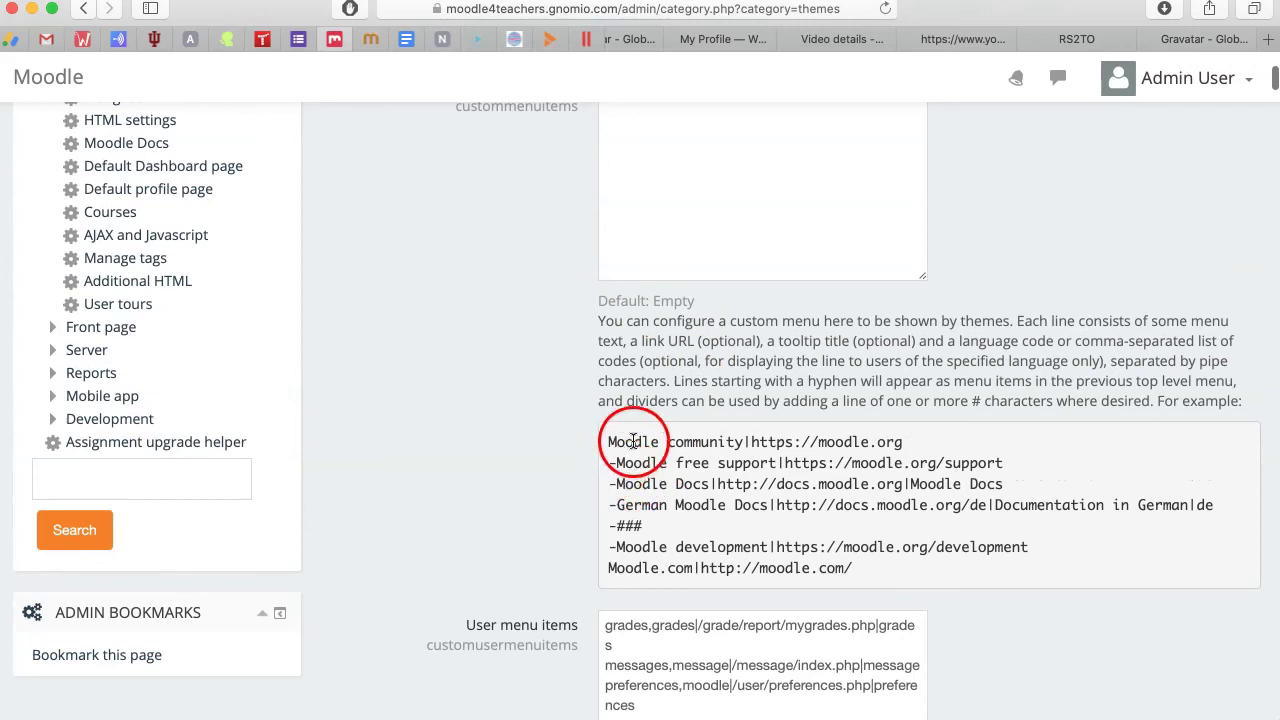
pyautogui.scroll(5, 615, 440)
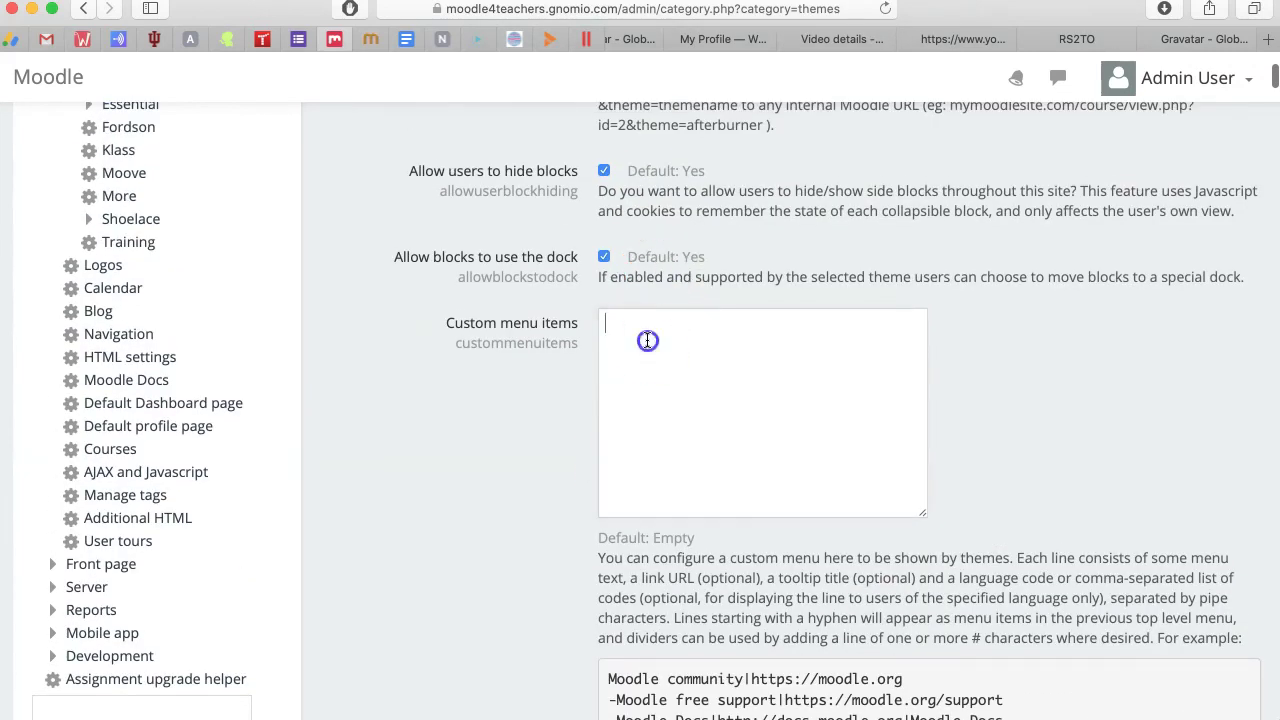
pyautogui.click(647, 340)
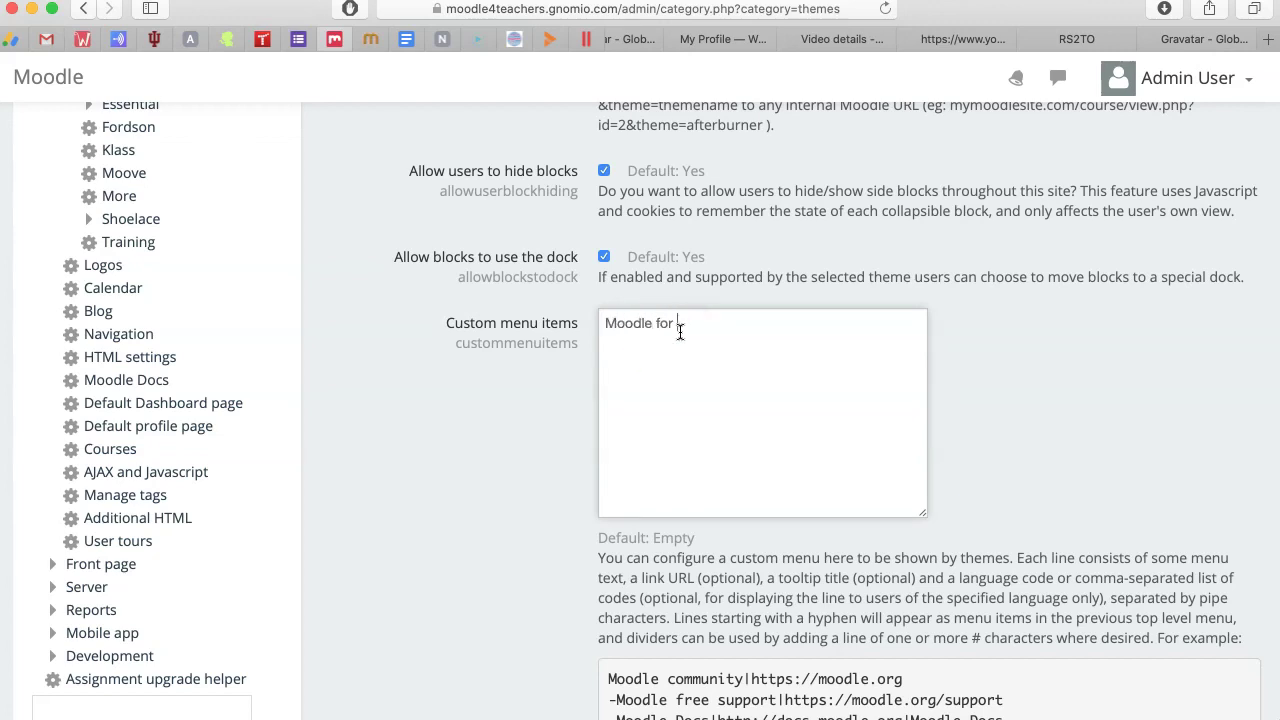
pyautogui.write('Moodle for Teachers')
pyautogui.scroll(-2, 762, 592)
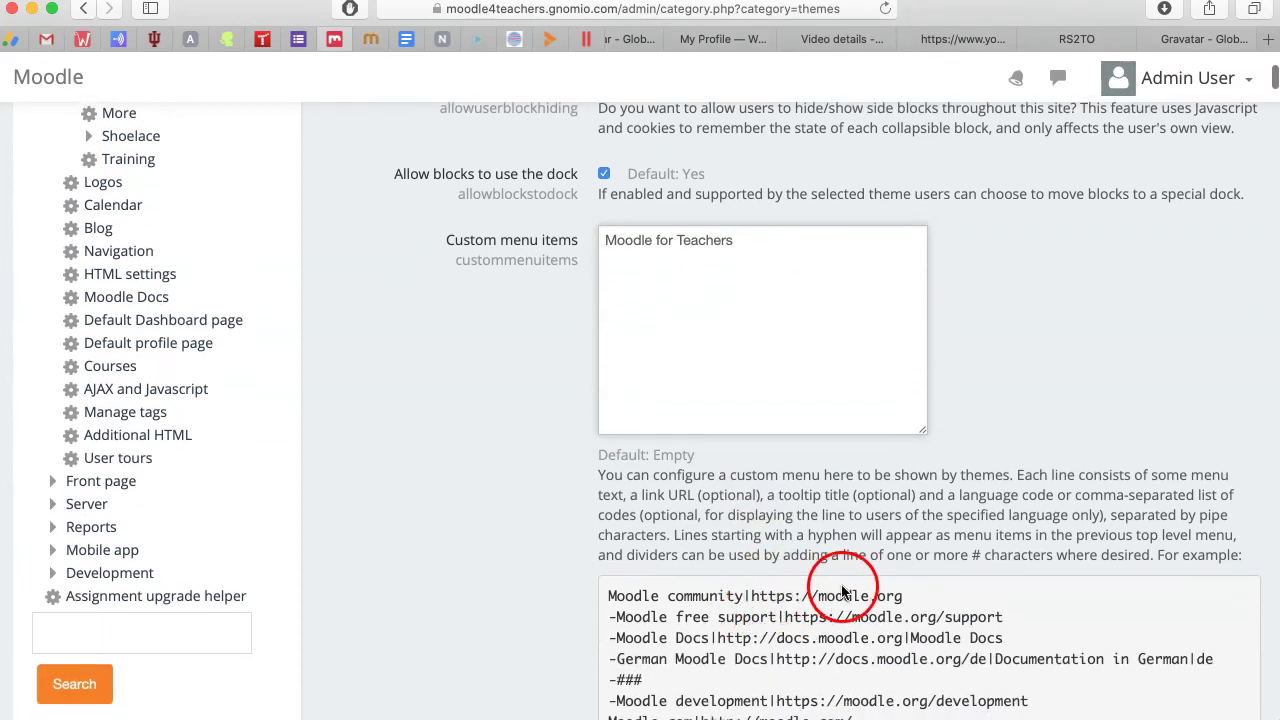
pyautogui.scroll(2, 777, 363)
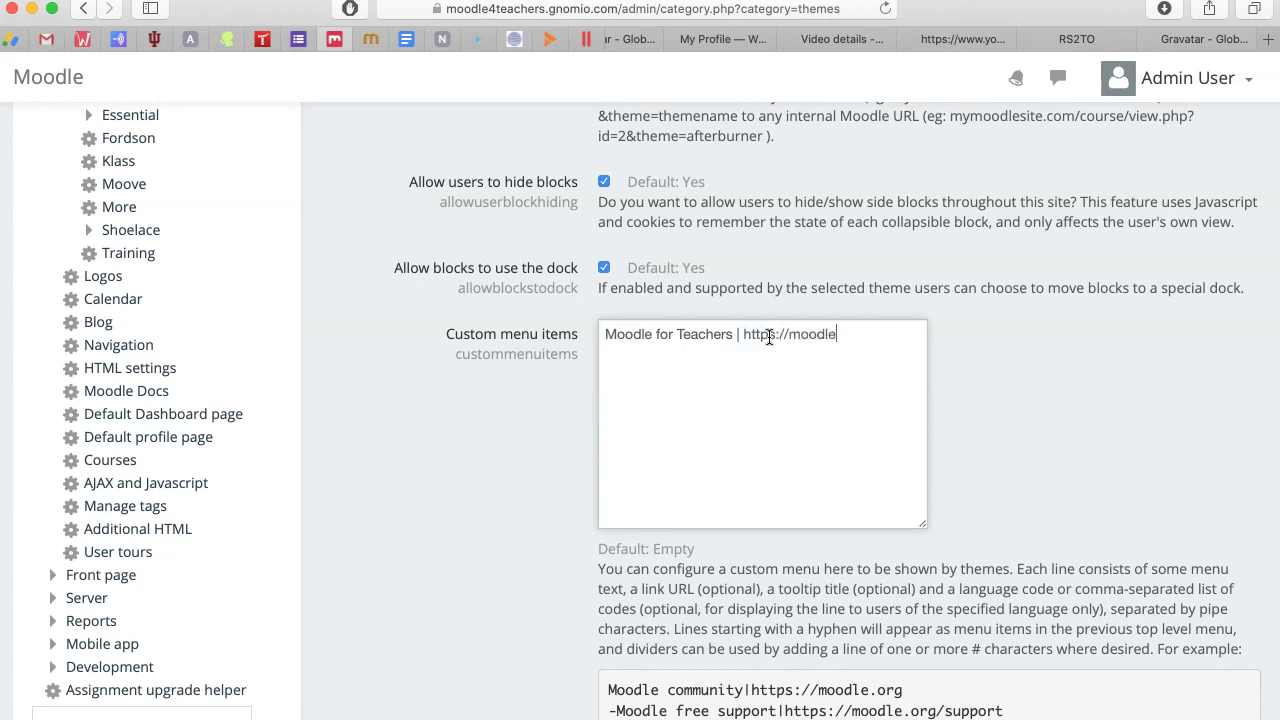
pyautogui.write('achers.org')
pyautogui.click(950, 668)
# Step: Examine the user menu items, device detection and Aardvark basic and footer settings, returning to the custom menu items
pyautogui.scroll(-3, 950, 668)
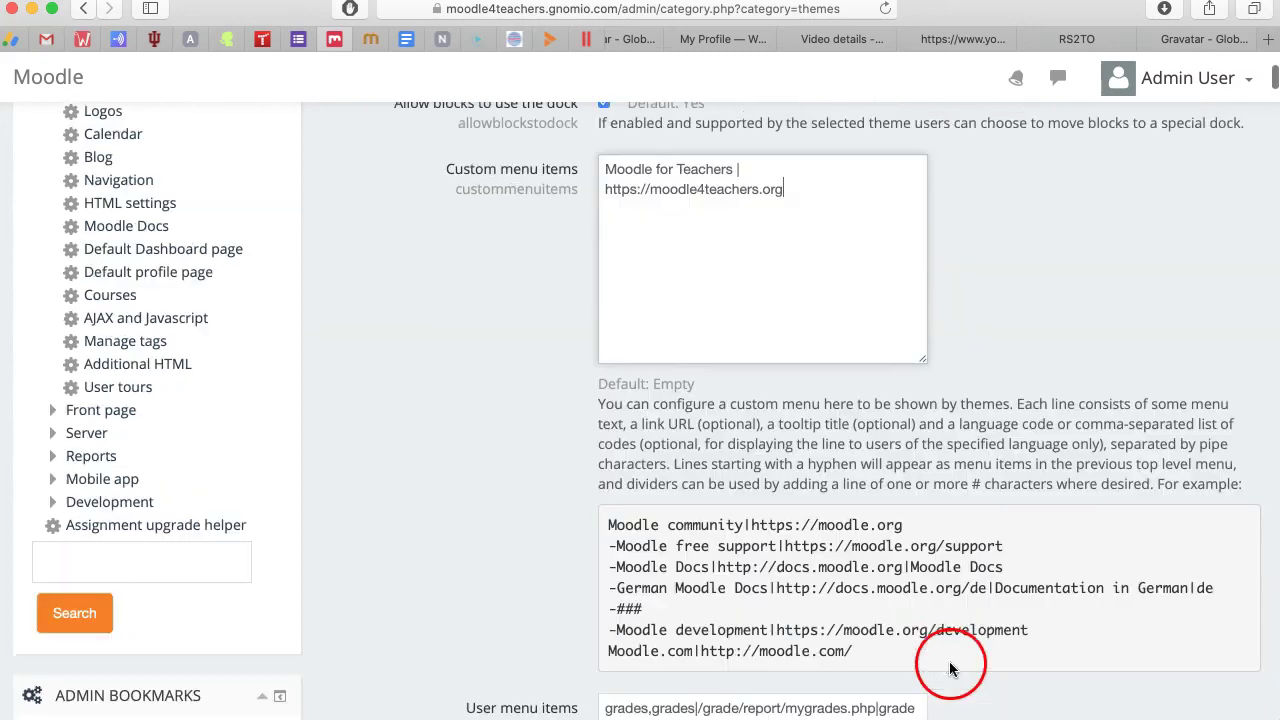
pyautogui.scroll(-10, 807, 566)
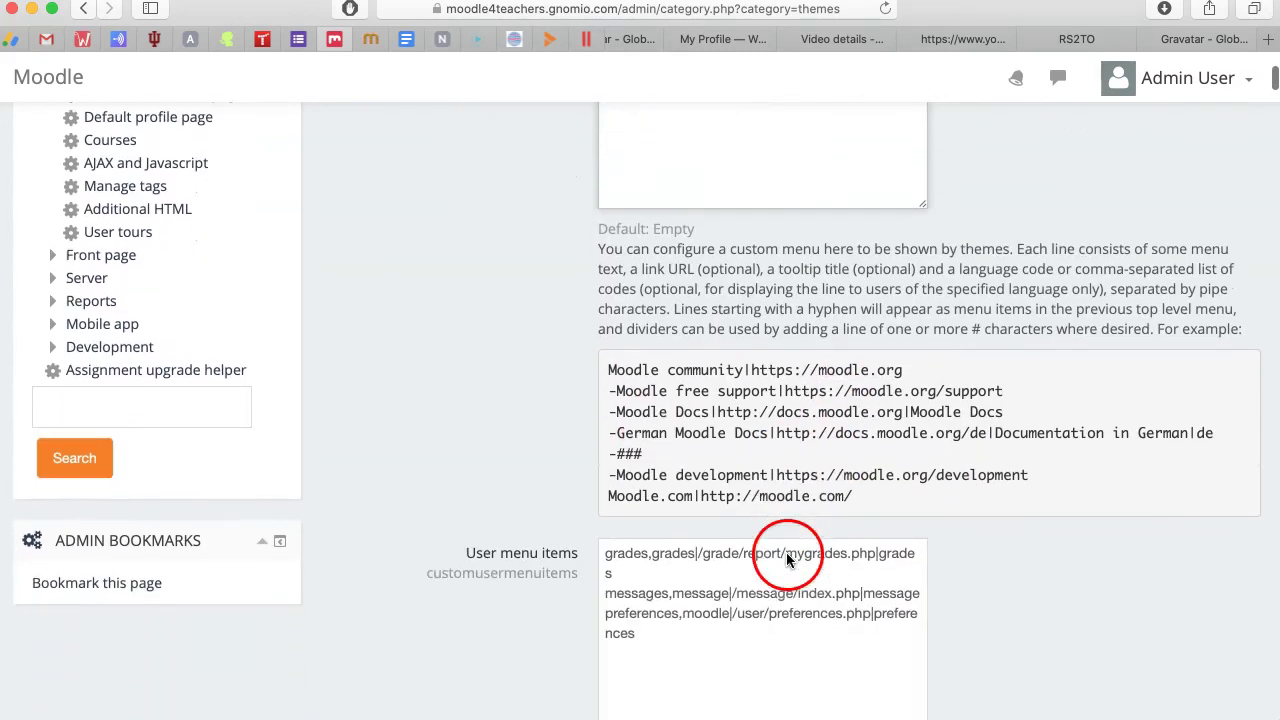
pyautogui.scroll(-10, 787, 553)
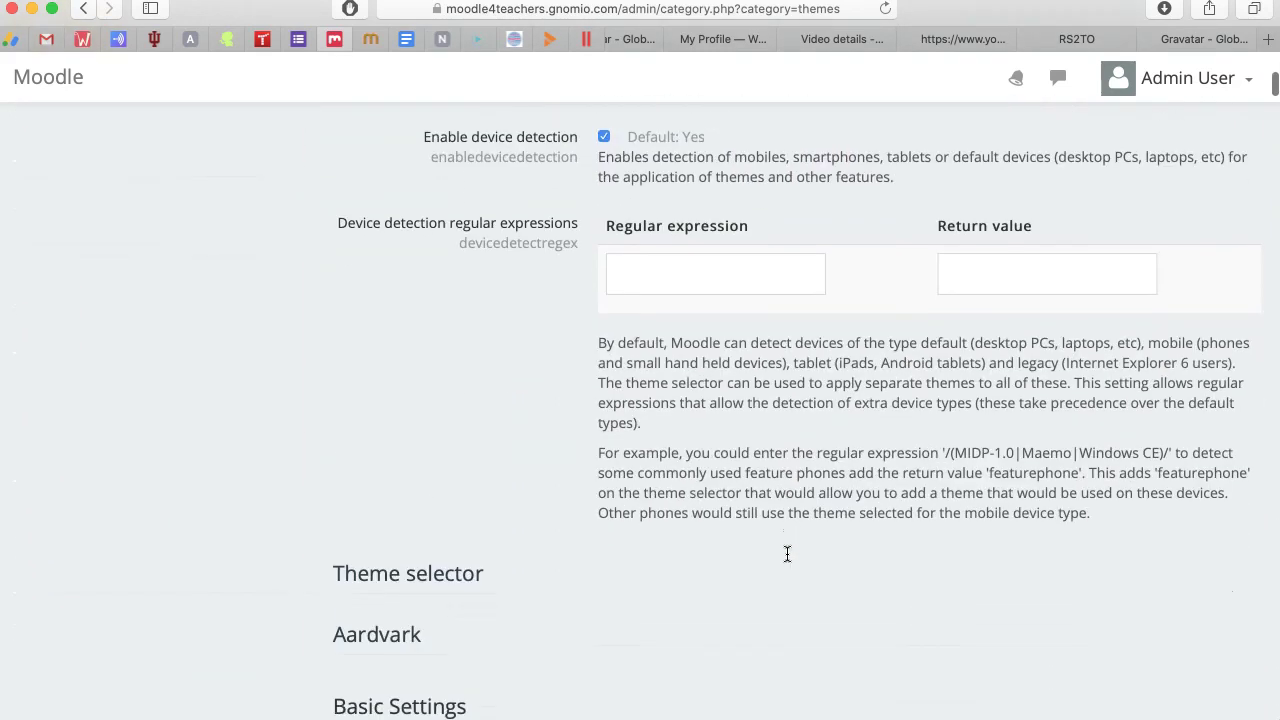
pyautogui.scroll(-9, 775, 553)
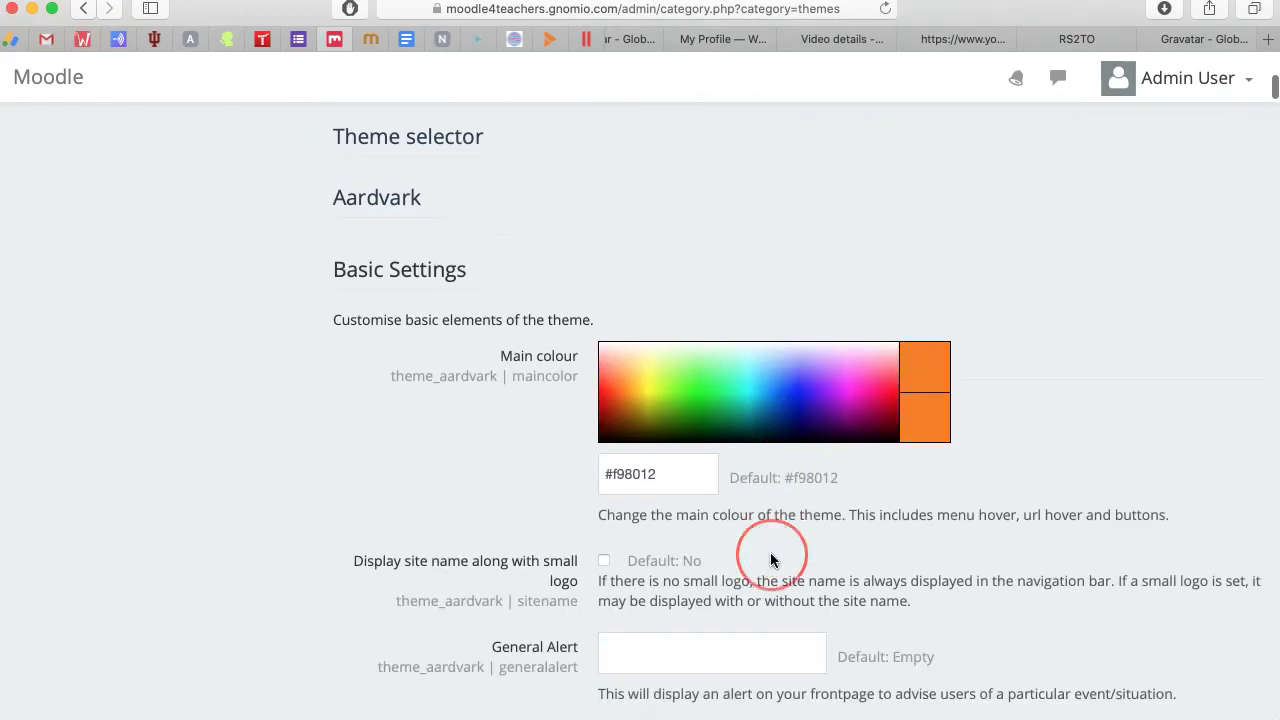
pyautogui.scroll(-5, 770, 555)
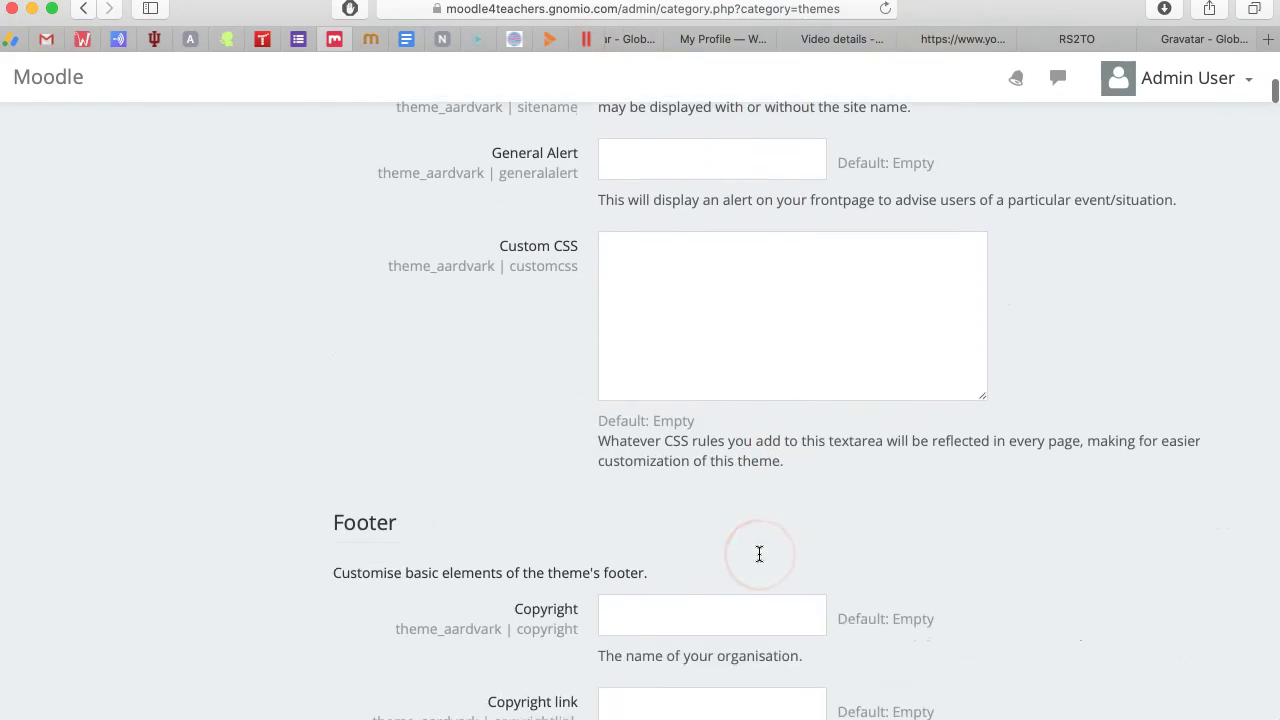
pyautogui.scroll(-4, 780, 530)
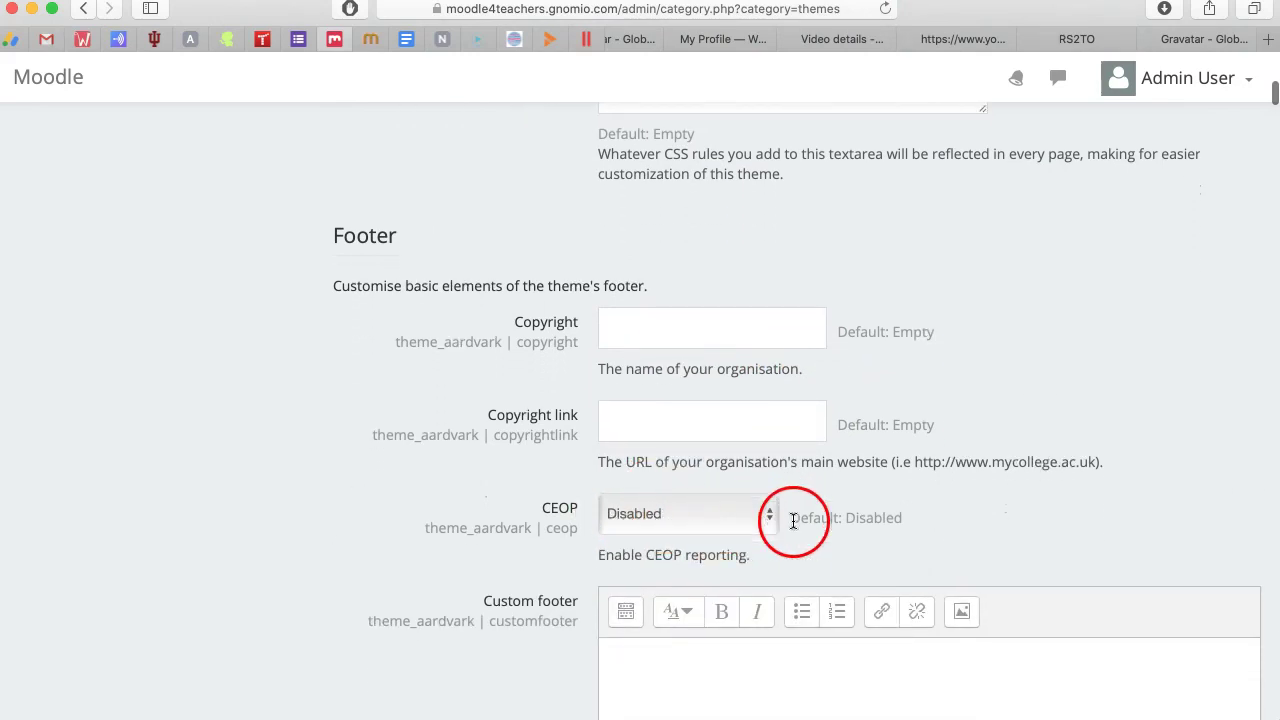
pyautogui.scroll(-6, 640, 530)
pyautogui.scroll(-2, 642, 532)
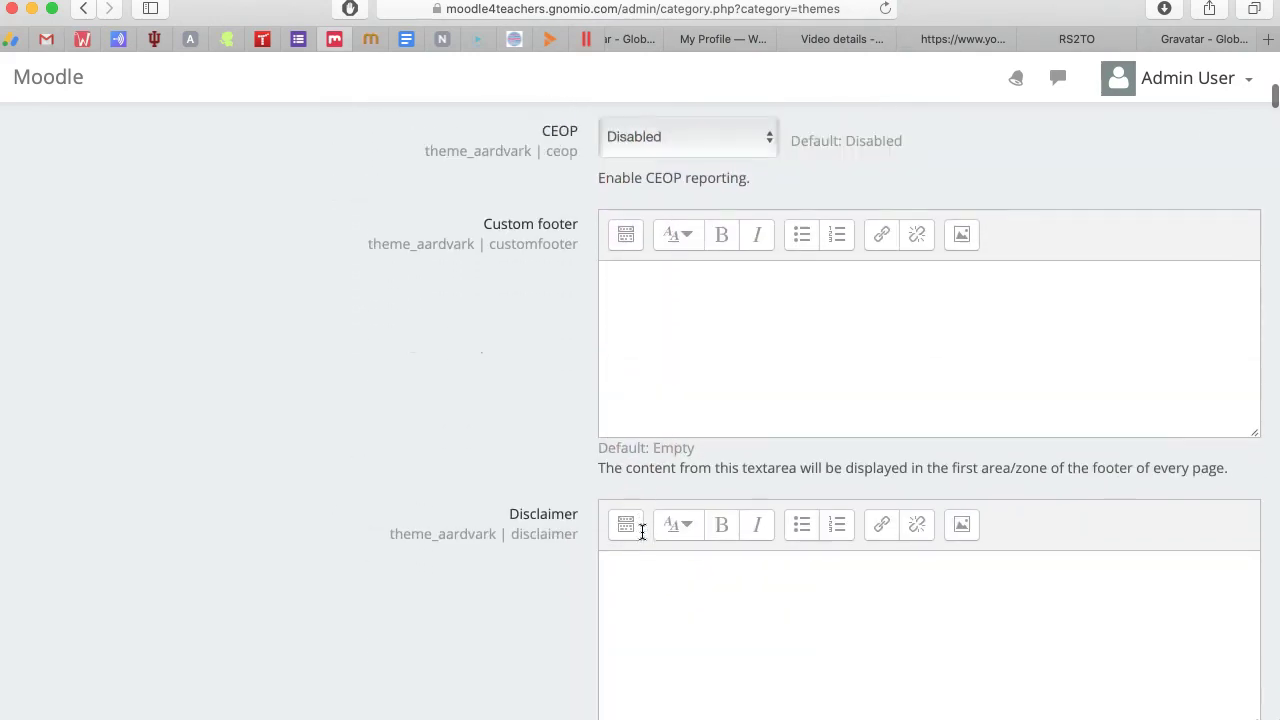
pyautogui.scroll(20, 642, 532)
pyautogui.scroll(12, 642, 532)
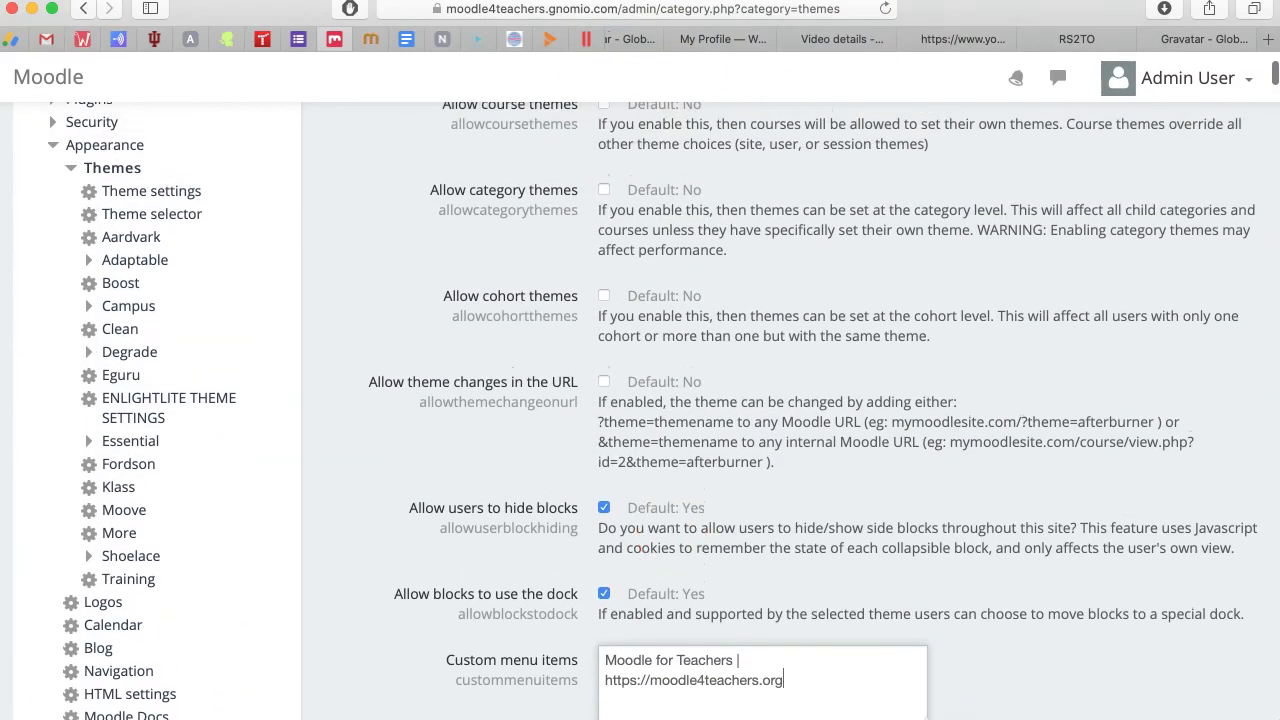
pyautogui.scroll(-3, 657, 486)
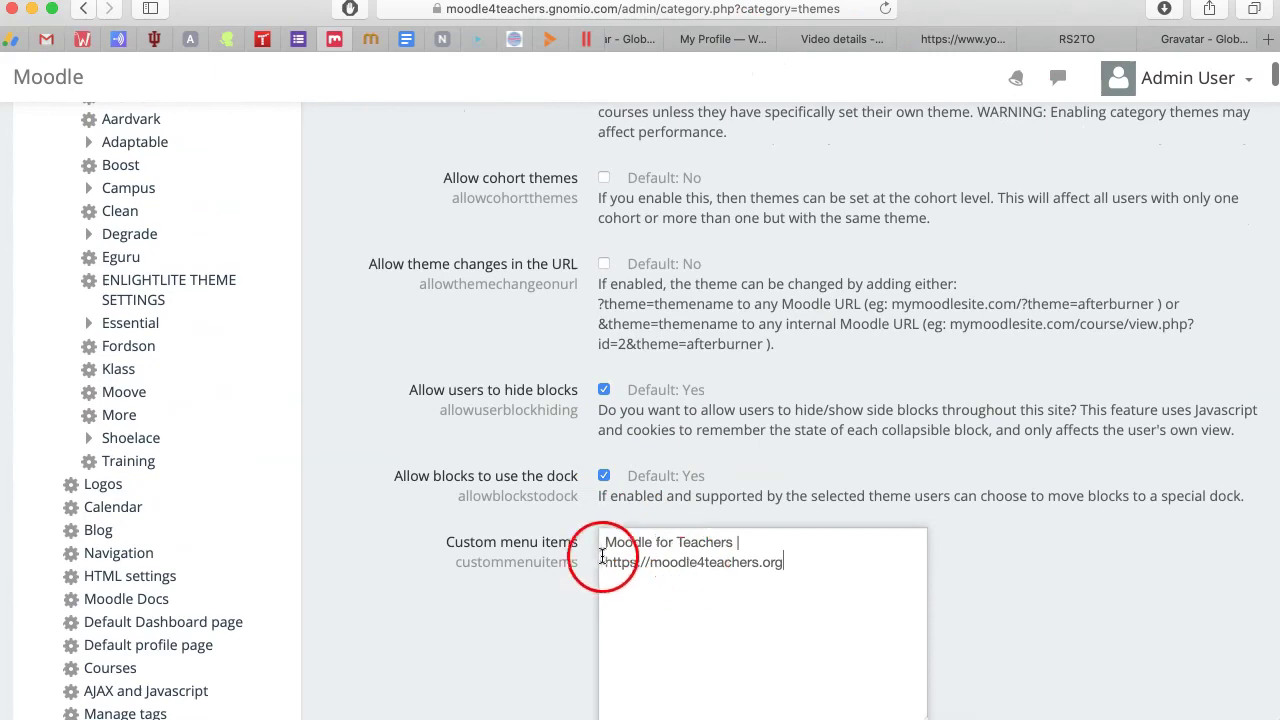
# Step: Save the changes on the Themes settings page and check the site header for the custom menu item
pyautogui.scroll(-20, 736, 542)
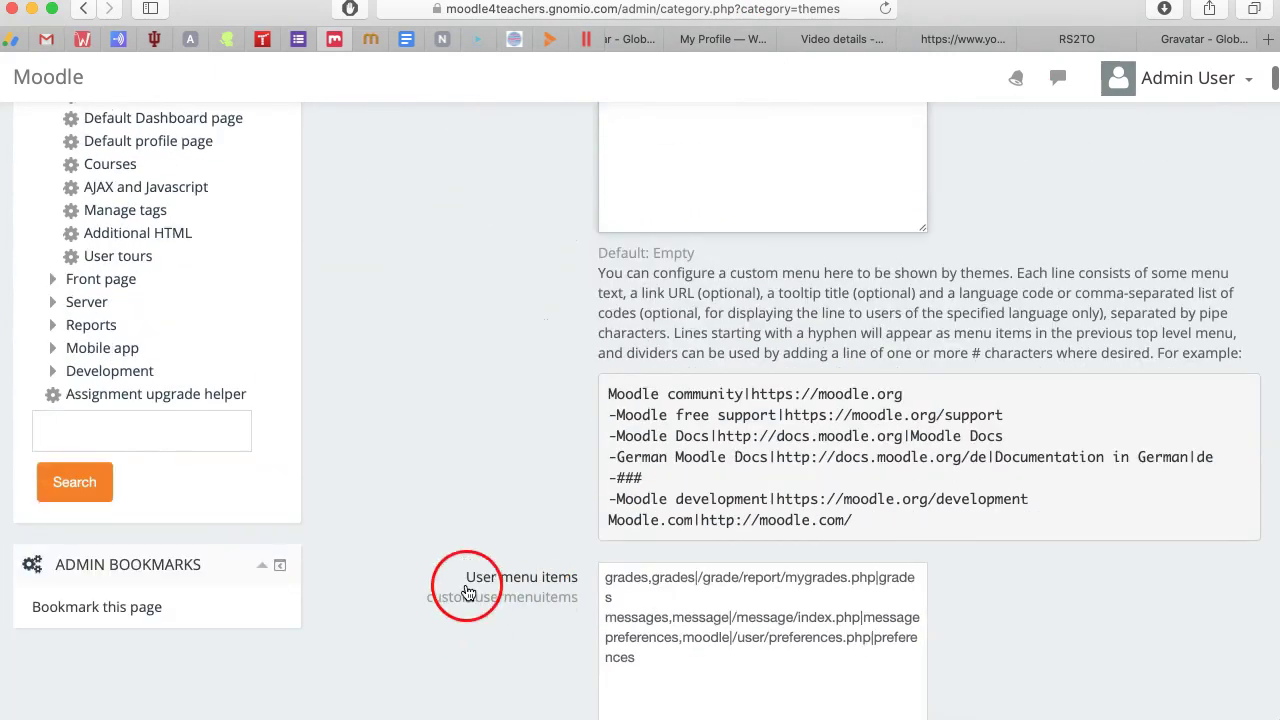
pyautogui.scroll(-20, 467, 592)
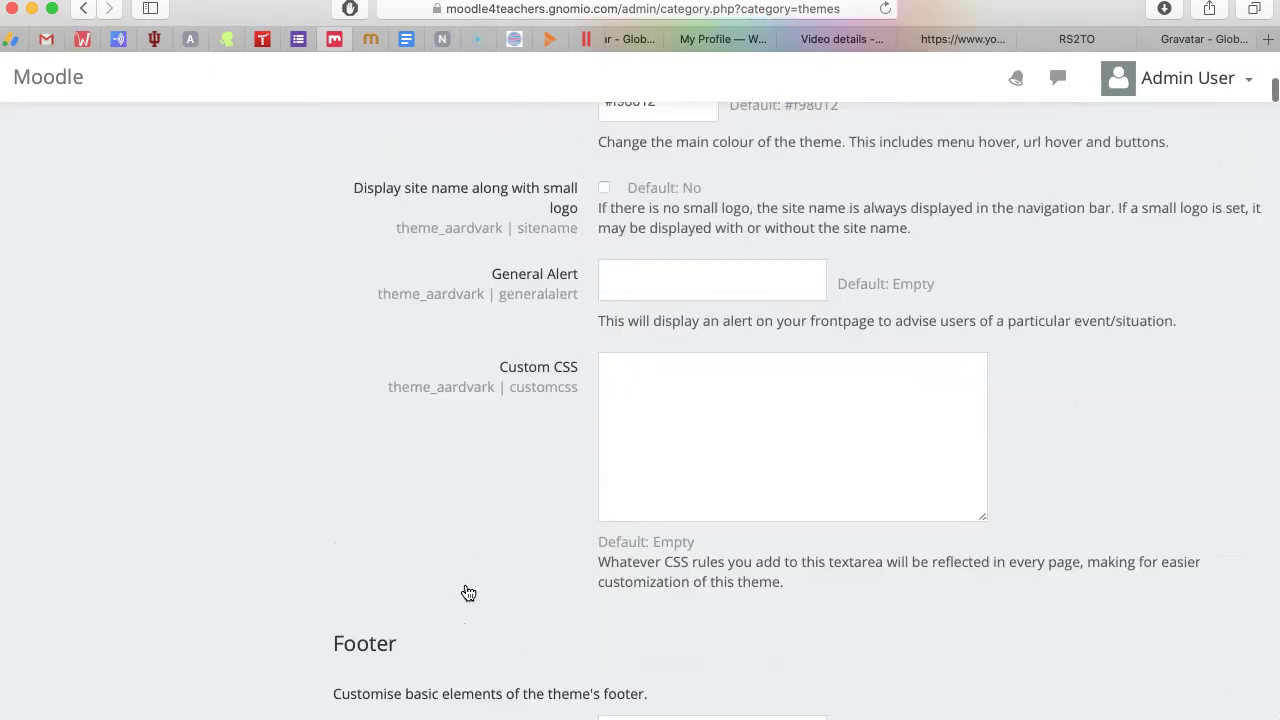
pyautogui.scroll(-20, 467, 592)
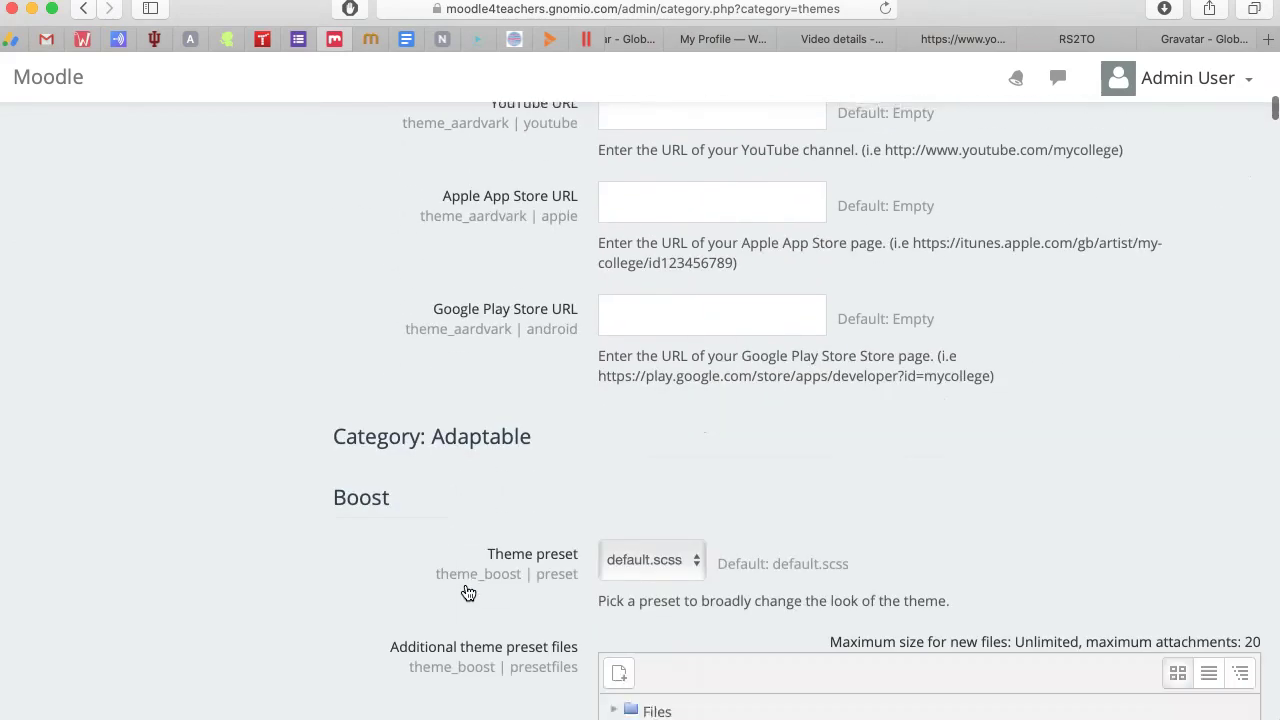
pyautogui.scroll(-20, 468, 593)
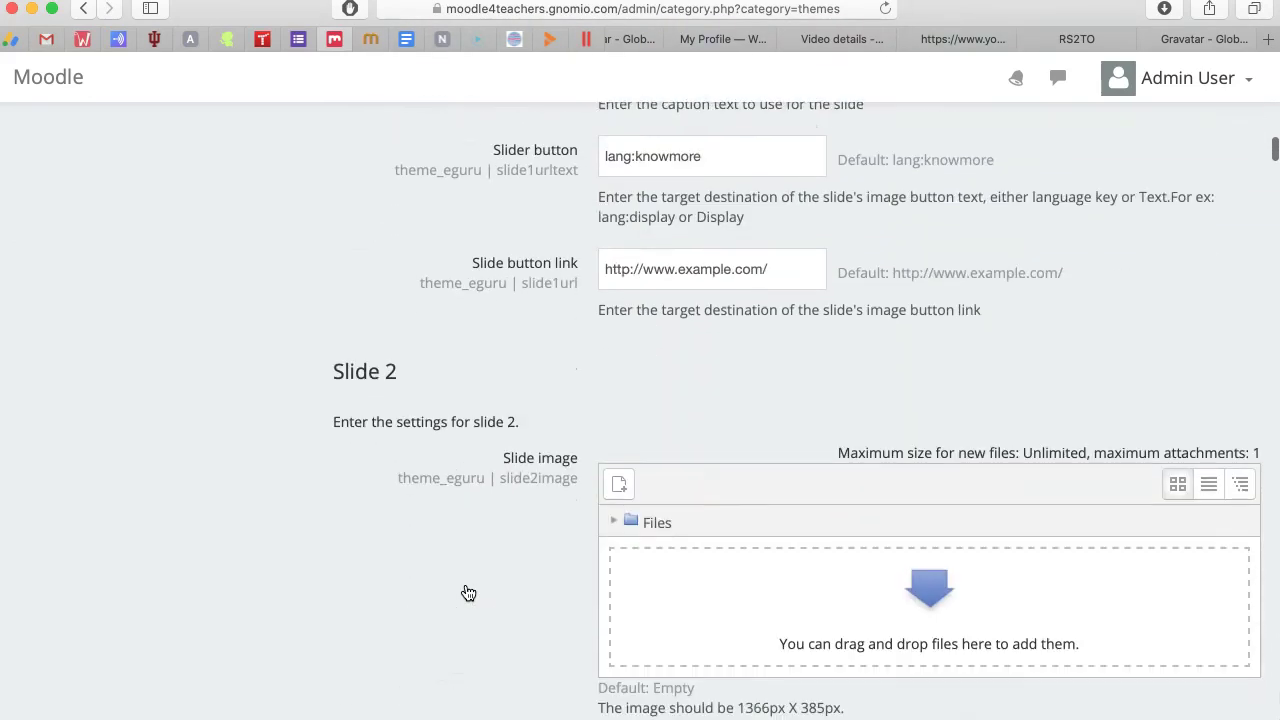
pyautogui.scroll(-20, 468, 593)
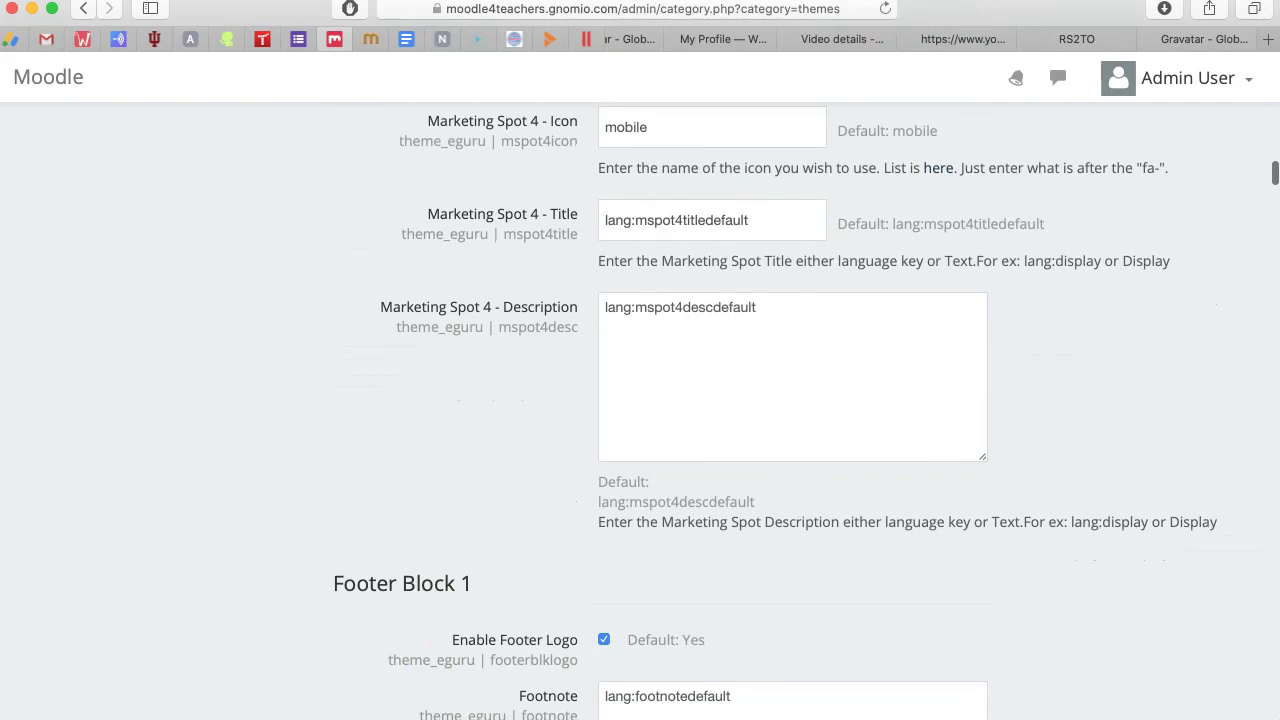
pyautogui.scroll(-20, 506, 590)
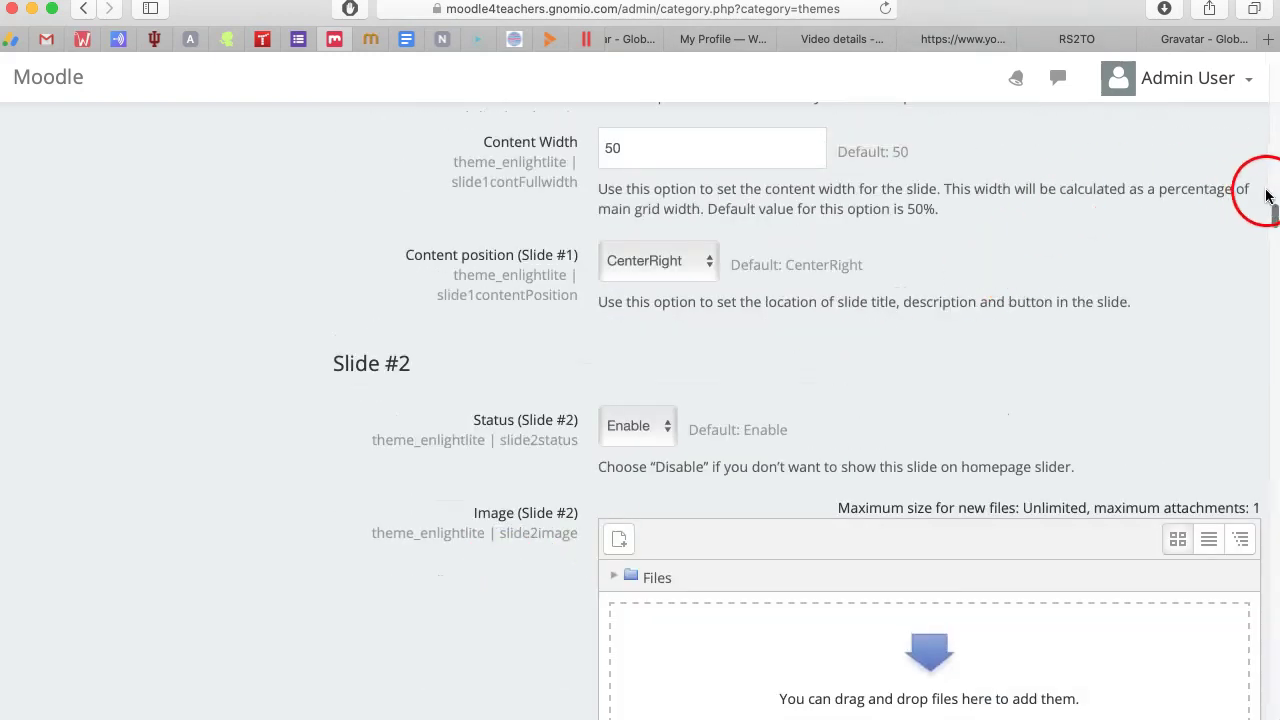
pyautogui.moveTo(1266, 195); pyautogui.dragTo(1207, 708)
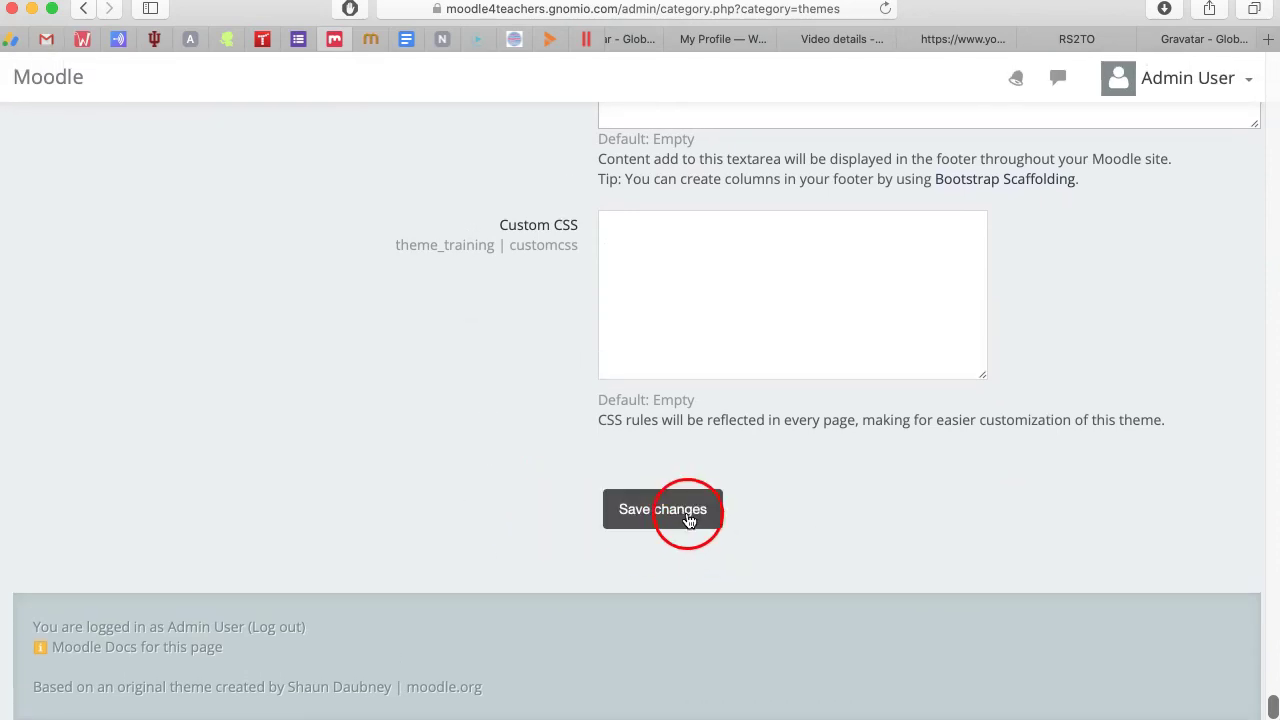
pyautogui.click(688, 520)
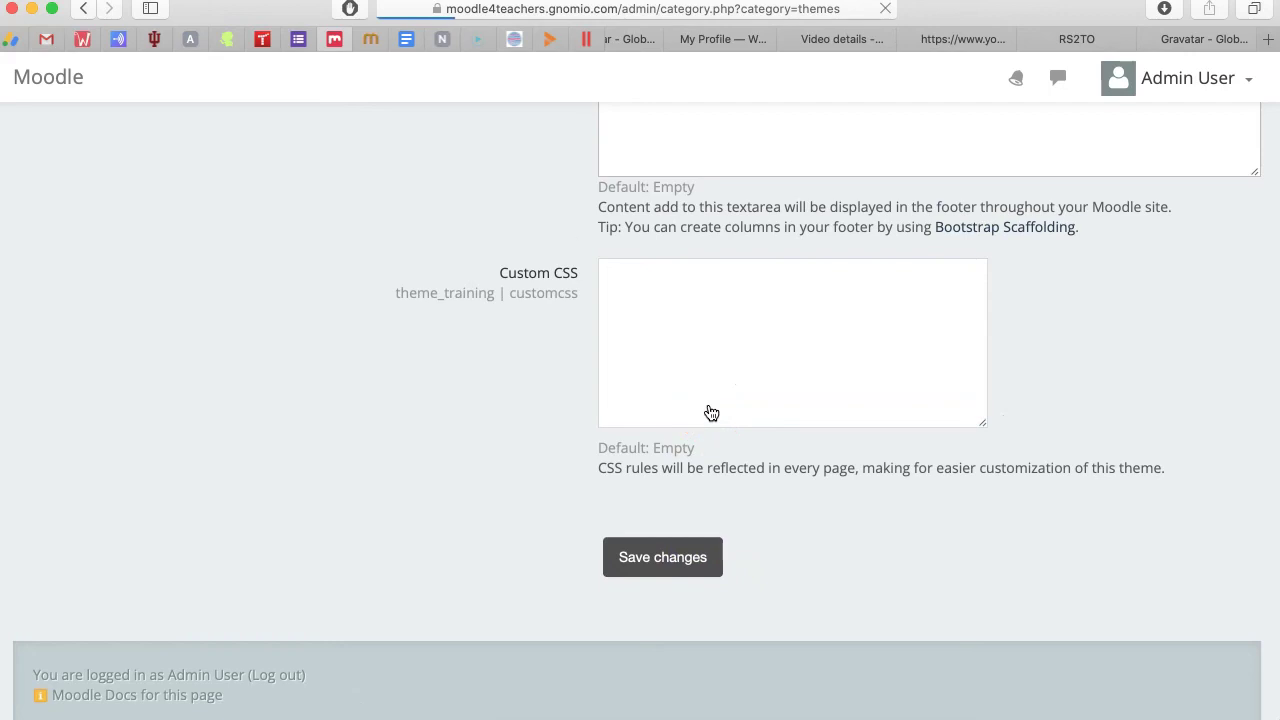
pyautogui.scroll(-3, 571, 352)
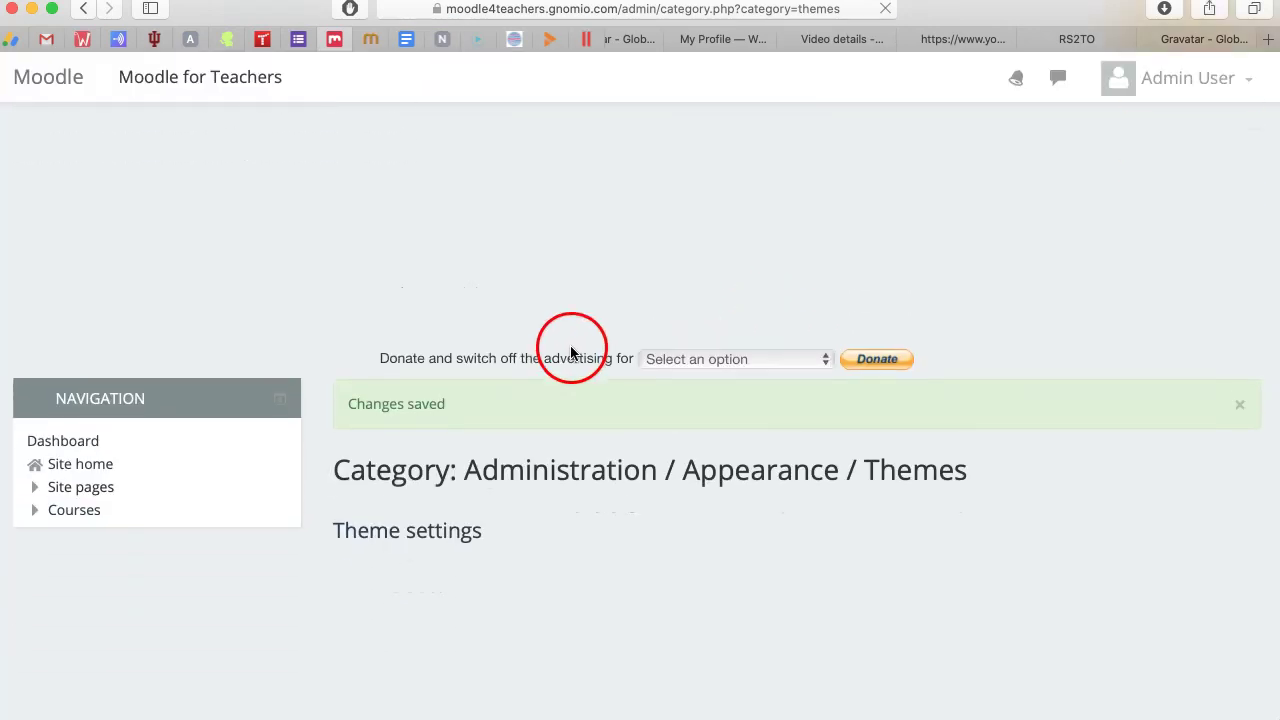
pyautogui.scroll(-2, 571, 352)
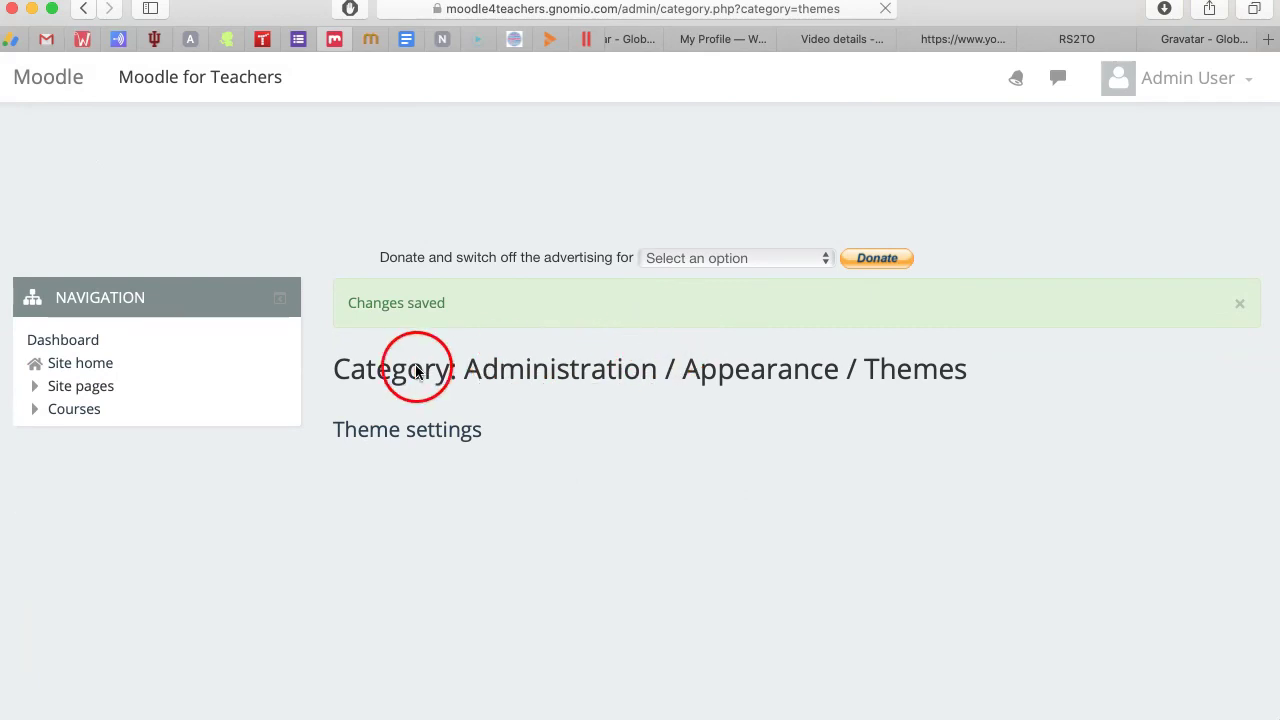
pyautogui.scroll(4, 608, 357)
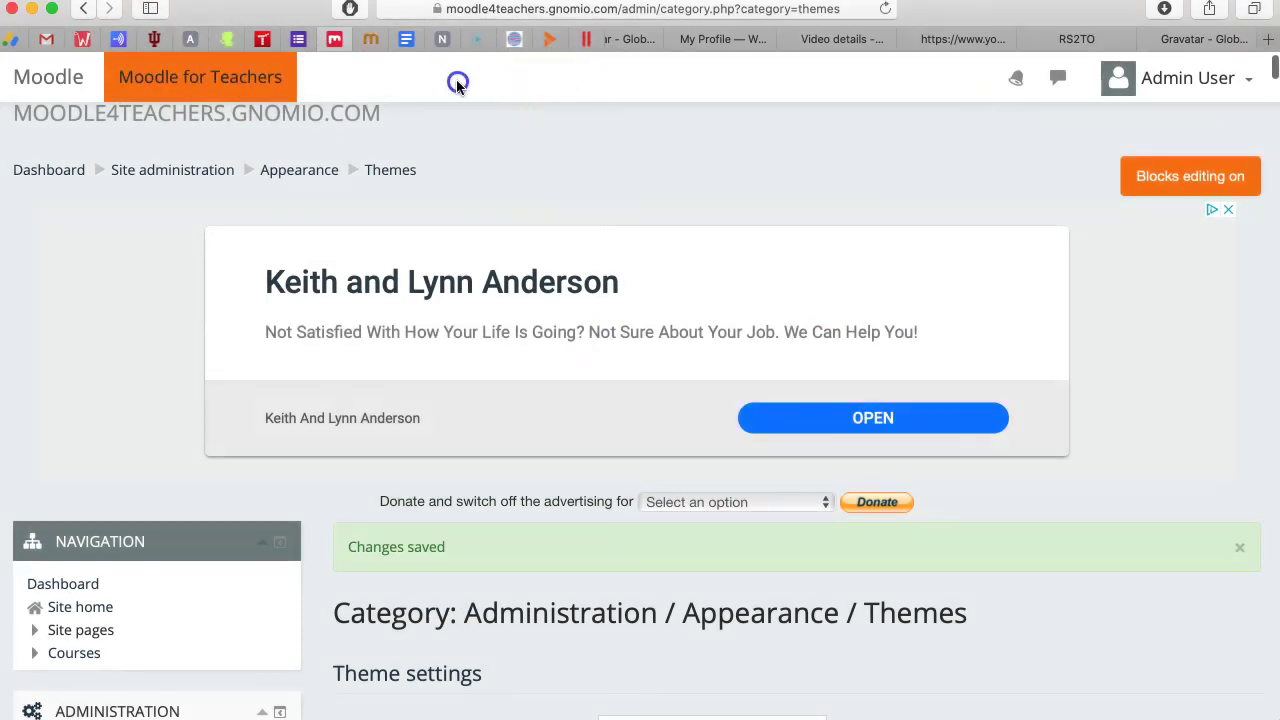
pyautogui.moveTo(586, 75); pyautogui.dragTo(410, 79)
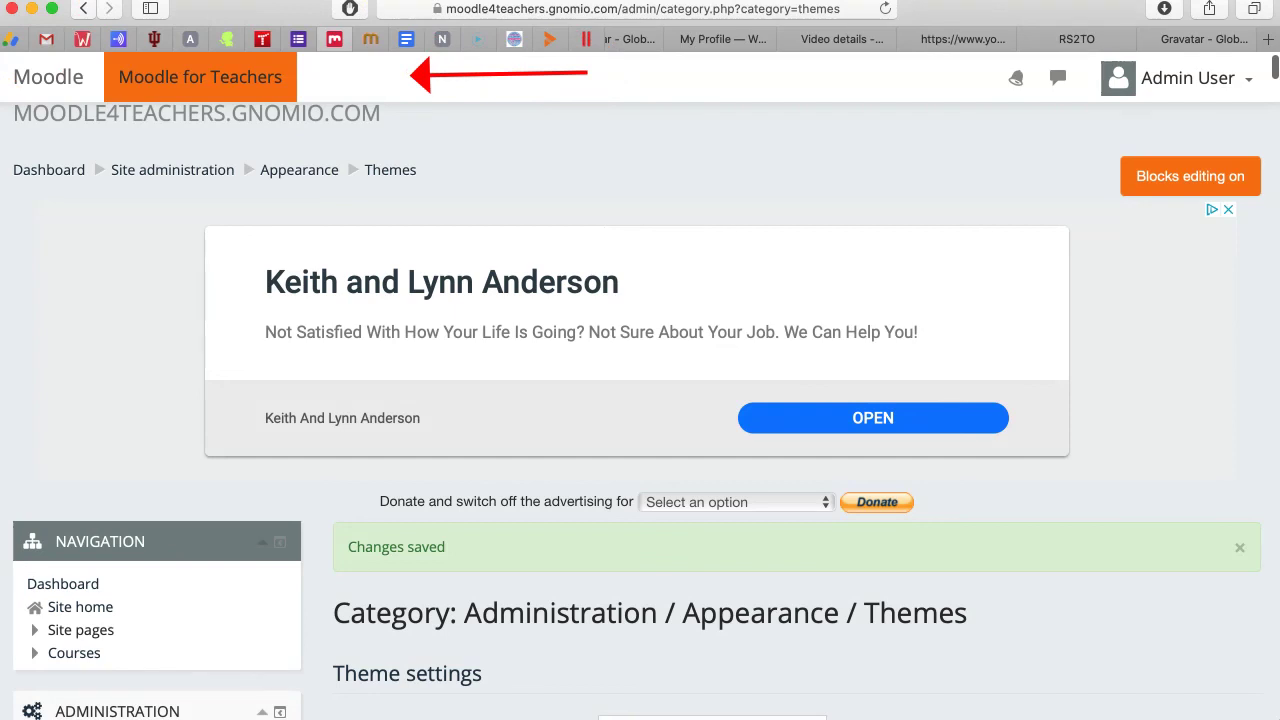